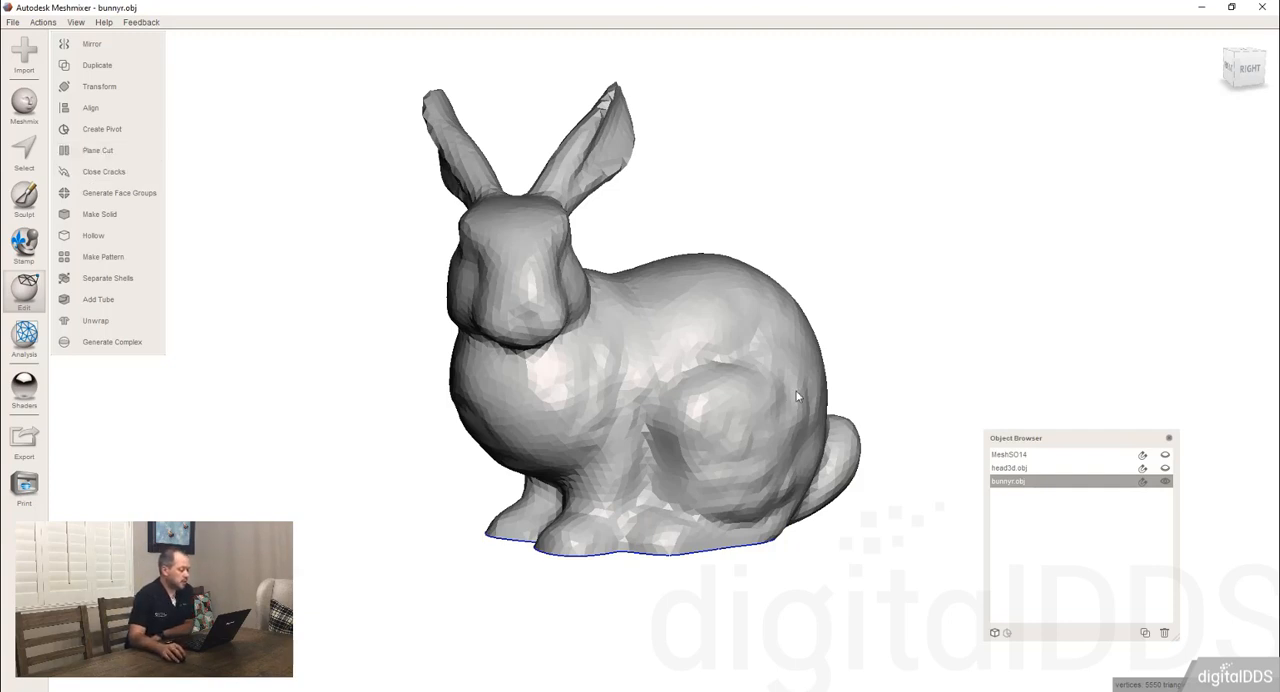
Select a large round patch of faces on the bunny's side using the Unwrap Brush at size 100.
right_click_drag(799, 397, 689, 387)
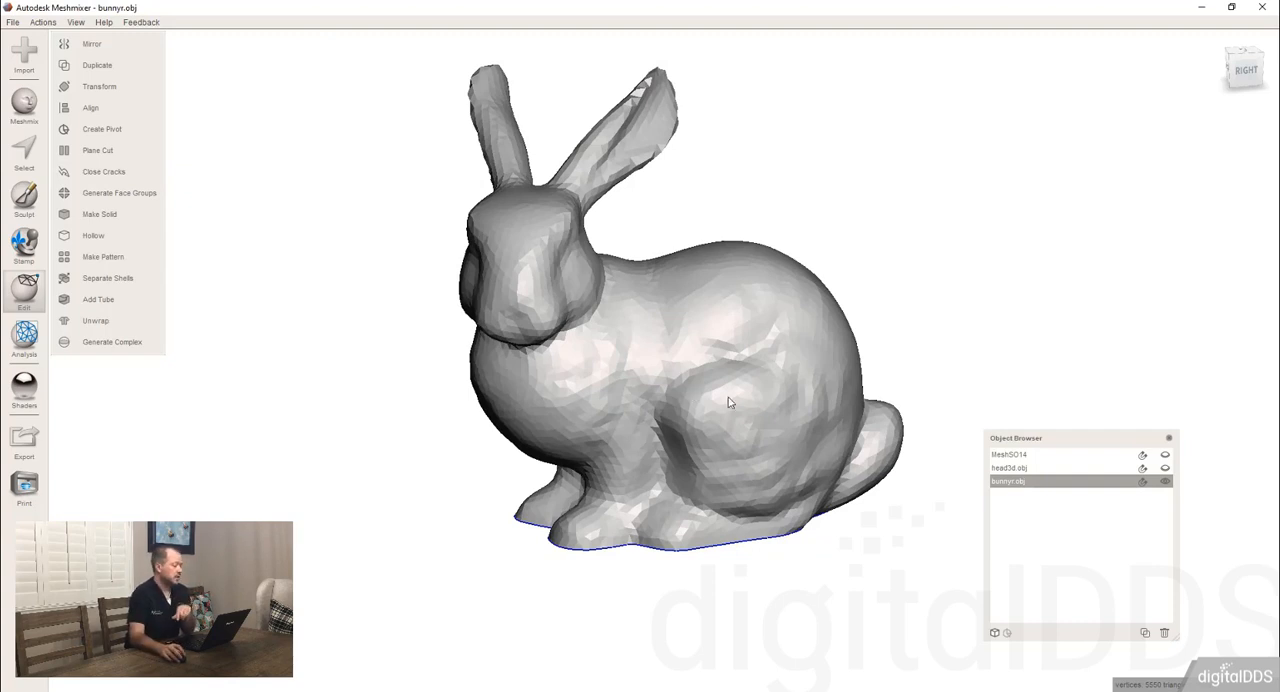
key("s")
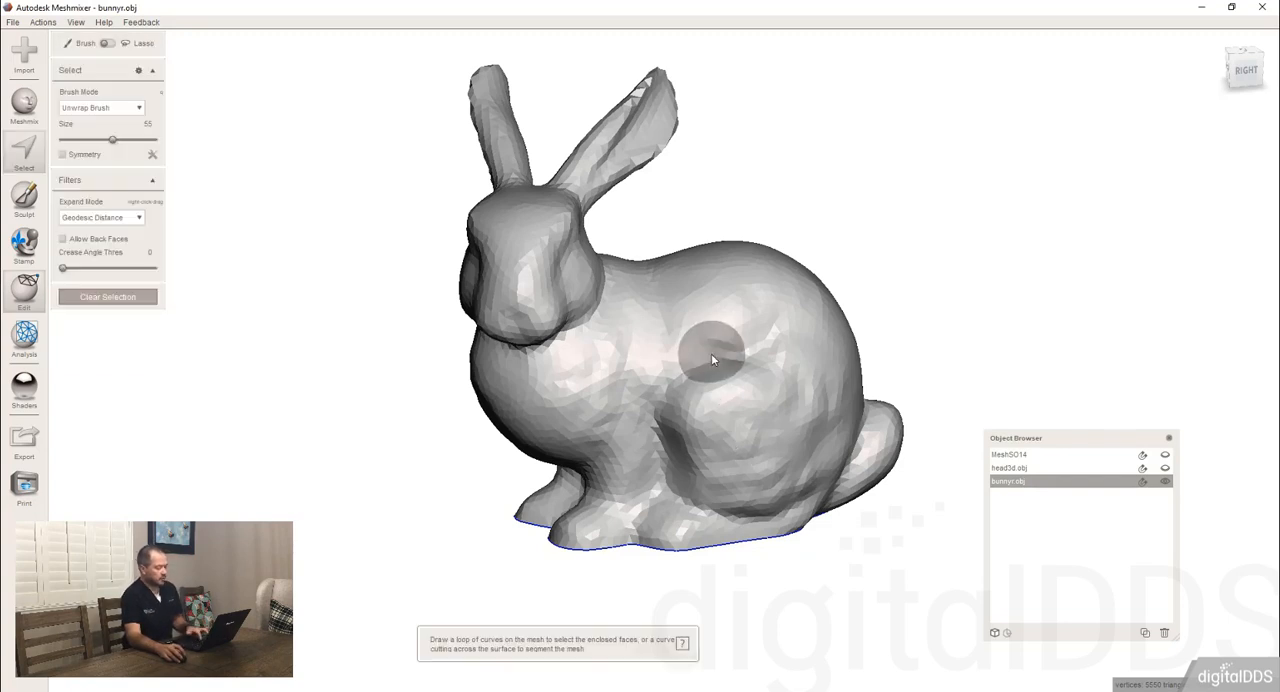
scroll(729, 360, "up", 7)
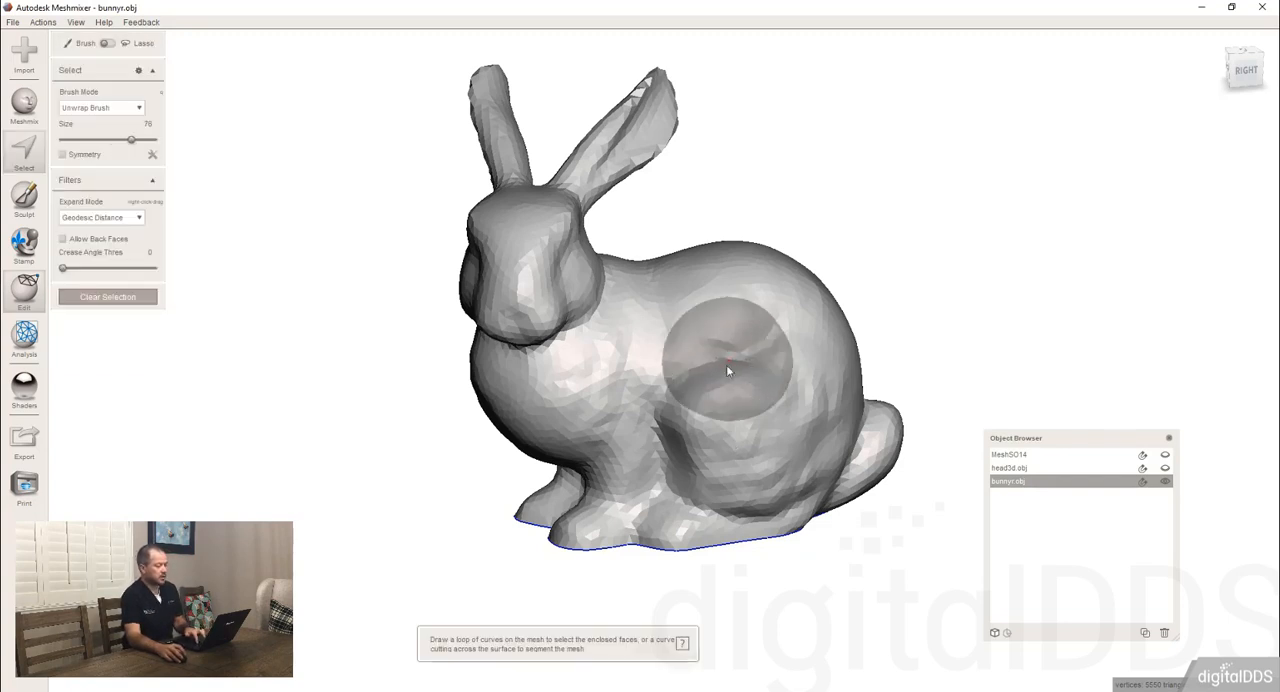
scroll(726, 366, "up", 8)
left_click(720, 372)
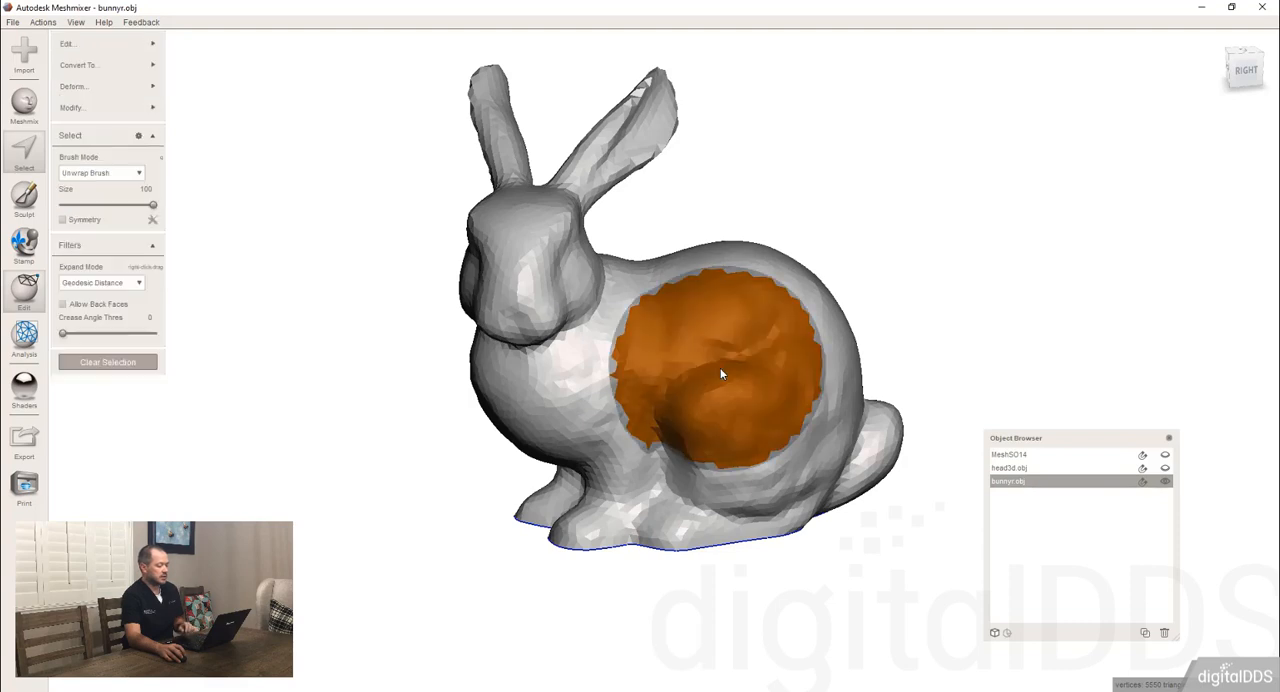
Separate the selected side patch into its own object and make that part the active object.
mouse_move(856, 425)
right_mouse_down()
mouse_move(765, 391)
mouse_move(789, 418)
right_mouse_up()
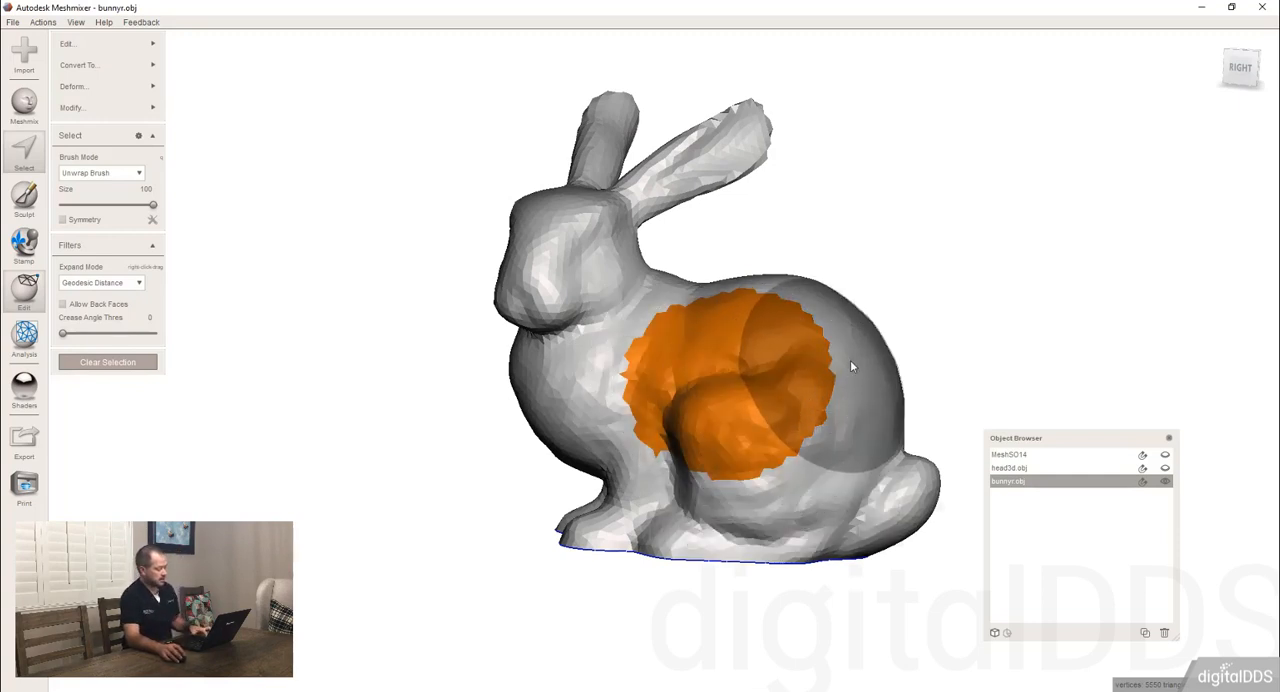
key("y")
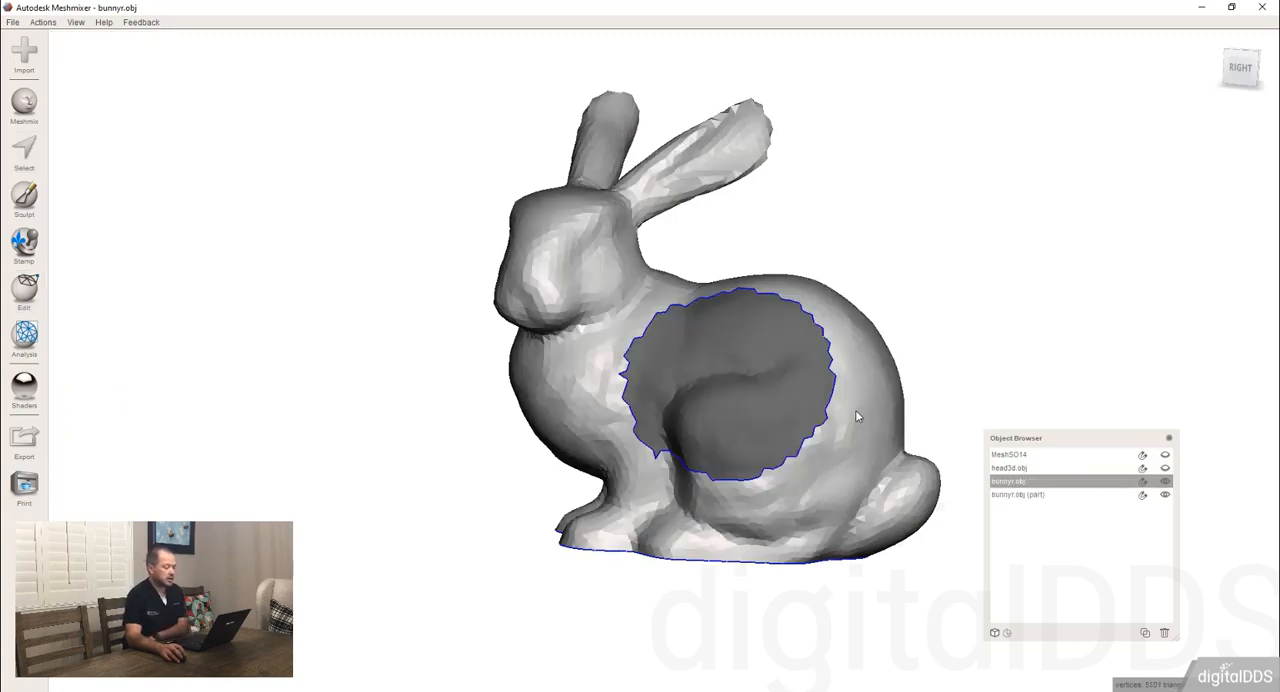
left_click(800, 406)
left_click(841, 415)
left_click(802, 407)
left_click(840, 445)
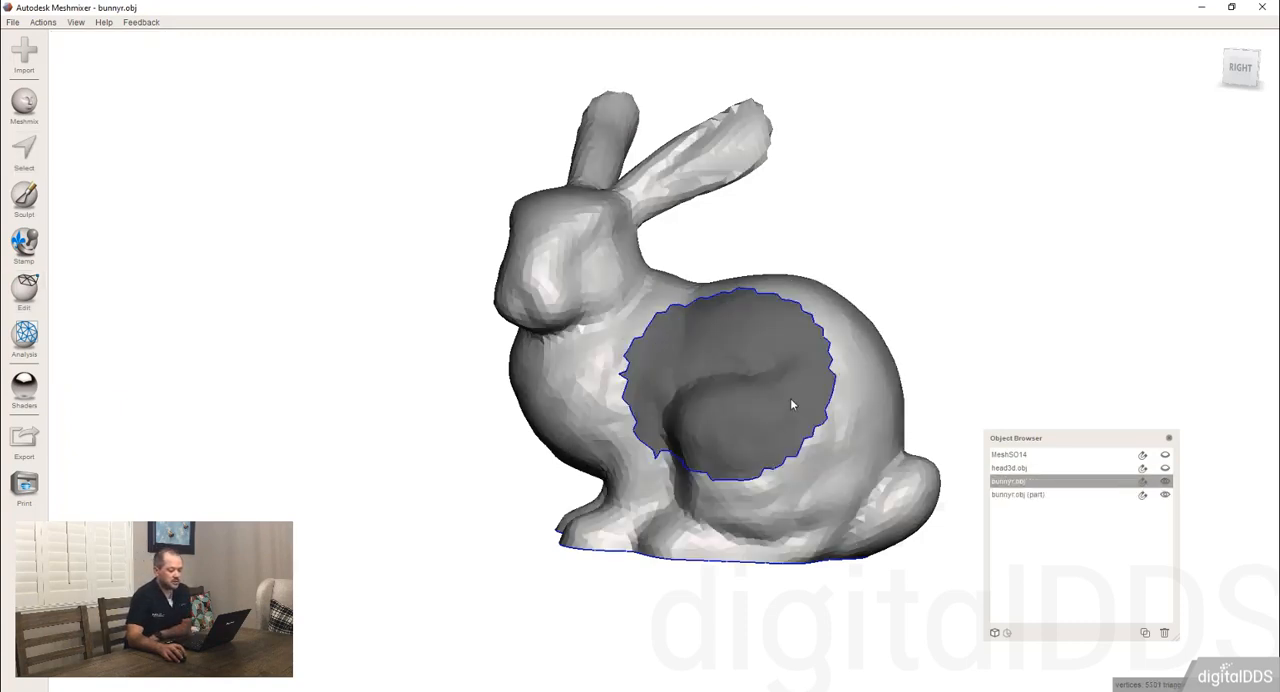
left_click(790, 399)
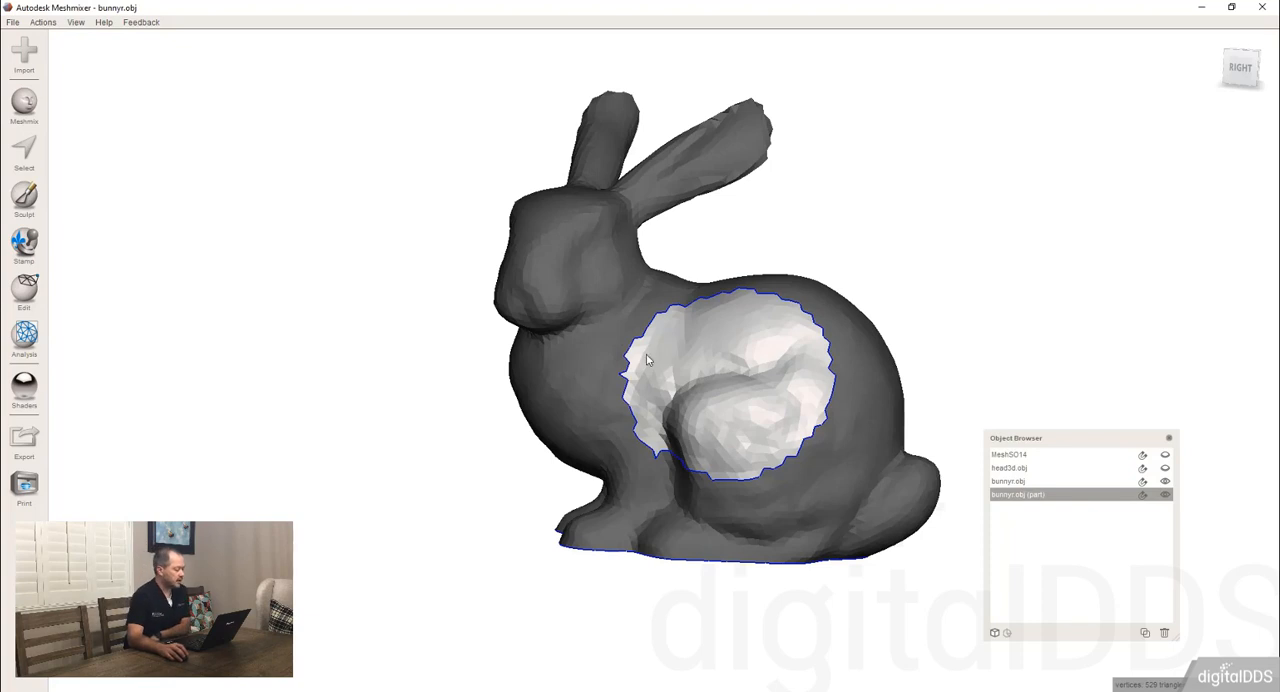
Set up sculpting with the Drag brush and turn on the Fixed Boundary filter.
left_click(24, 196)
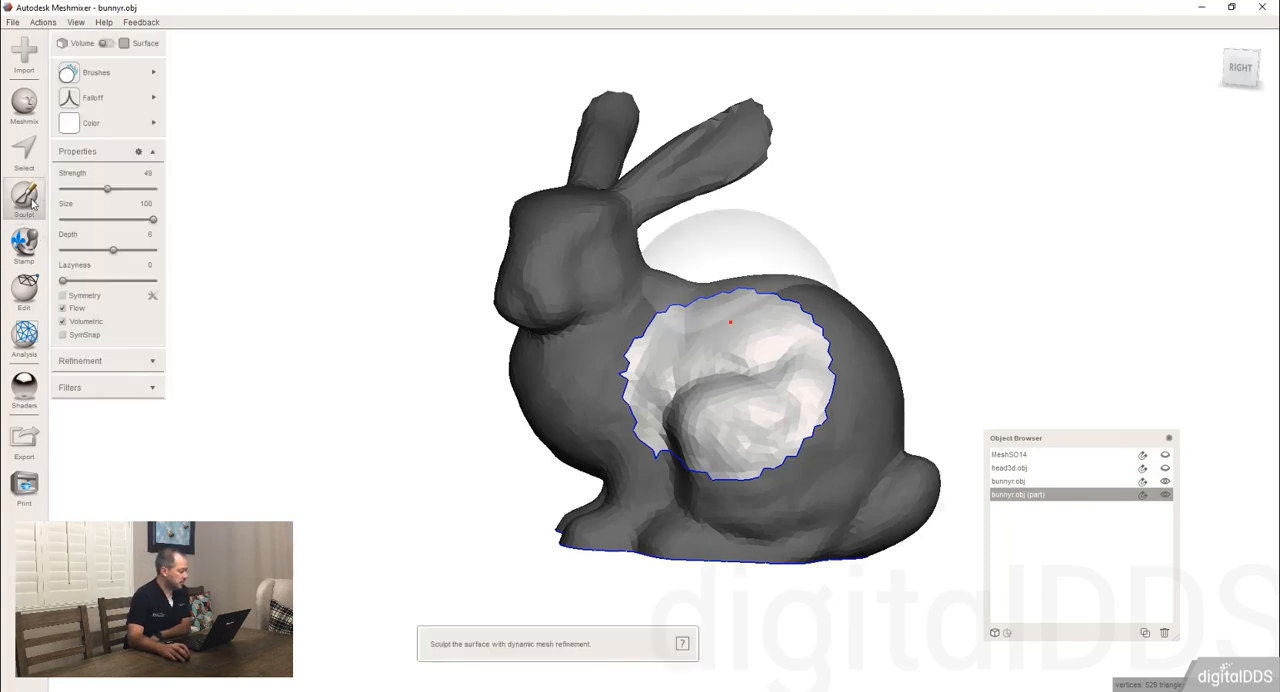
left_click(103, 75)
left_click(205, 132)
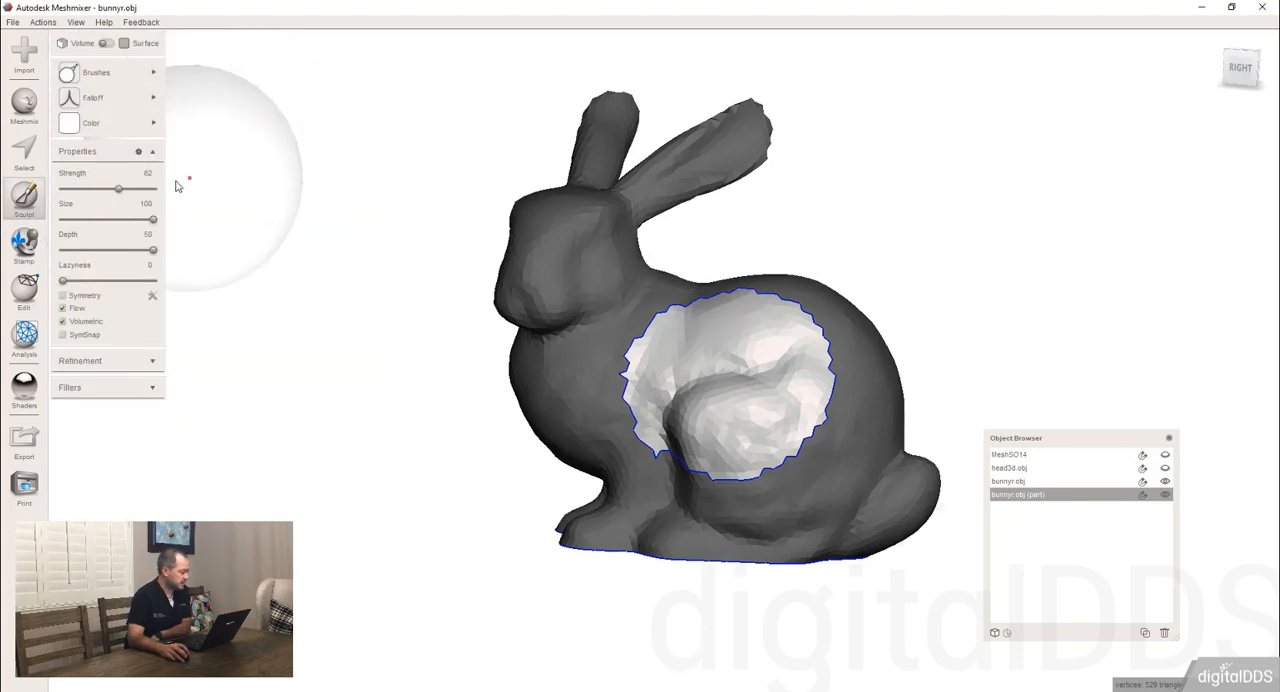
left_click(150, 387)
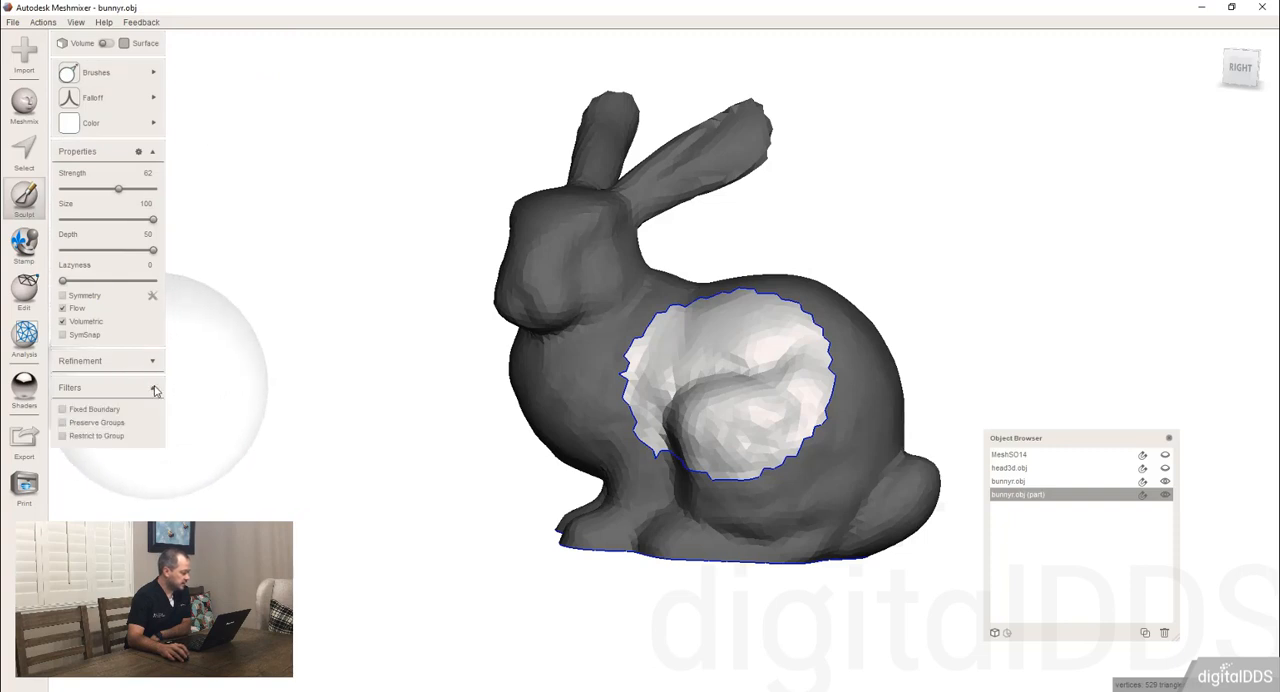
left_click(62, 409)
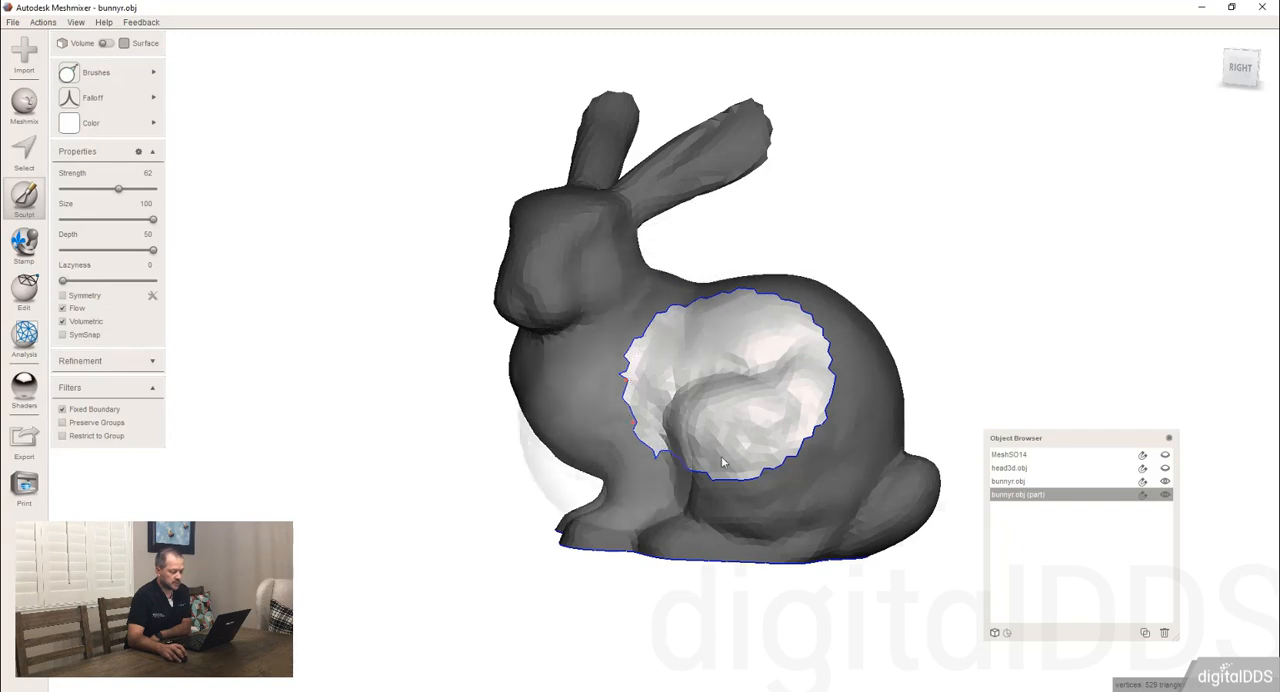
Pull several pointed spikes outward from the centre and edges of the separated patch with the Drag brush.
right_click_drag(838, 350, 726, 380)
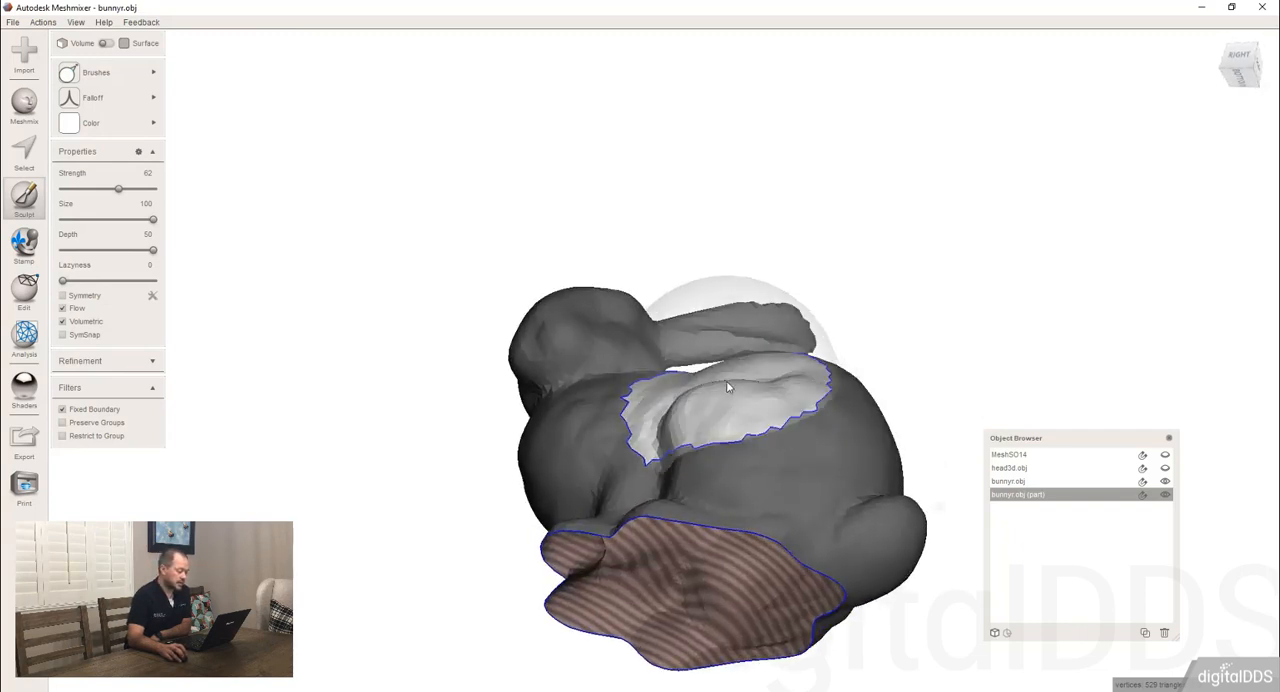
mouse_move(728, 378)
left_mouse_down()
mouse_move(711, 294)
mouse_move(810, 310)
mouse_move(837, 284)
left_mouse_up()
left_click_drag(628, 375, 618, 340)
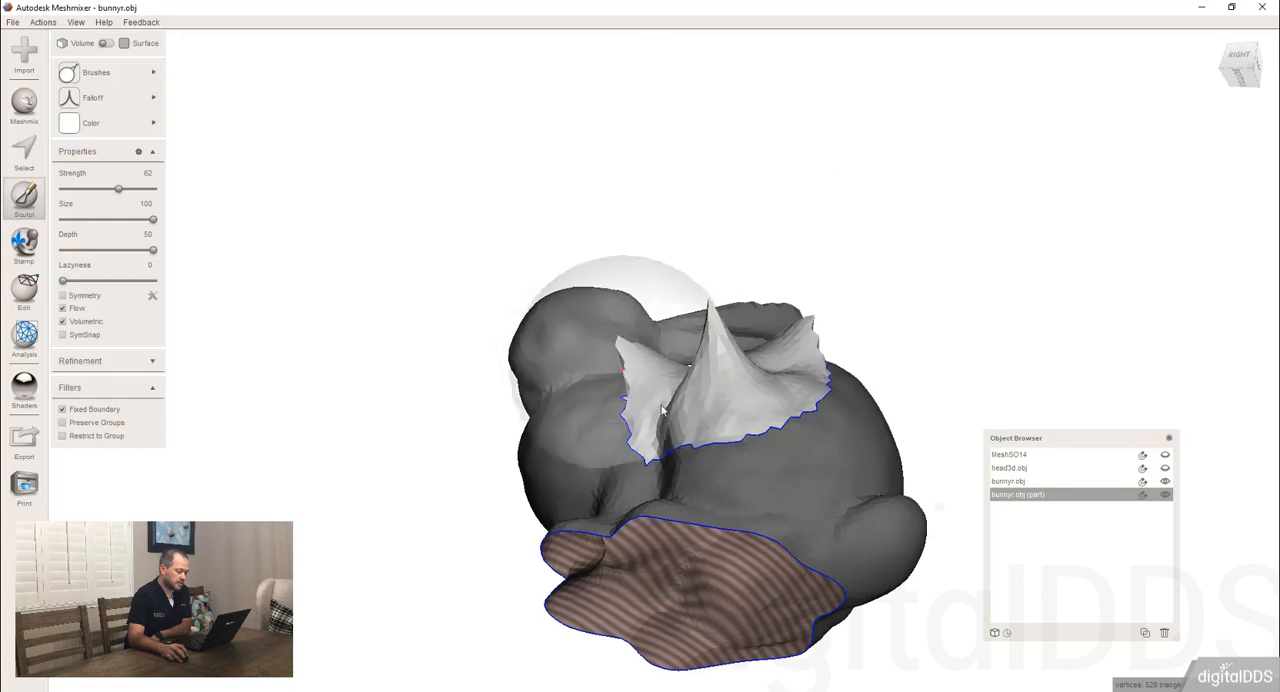
mouse_move(686, 422)
left_mouse_down()
mouse_move(597, 417)
mouse_move(714, 414)
left_mouse_up()
mouse_move(714, 414)
right_mouse_down()
mouse_move(826, 417)
mouse_move(810, 415)
right_mouse_up()
left_click_drag(774, 415, 832, 391)
left_click_drag(735, 408, 787, 350)
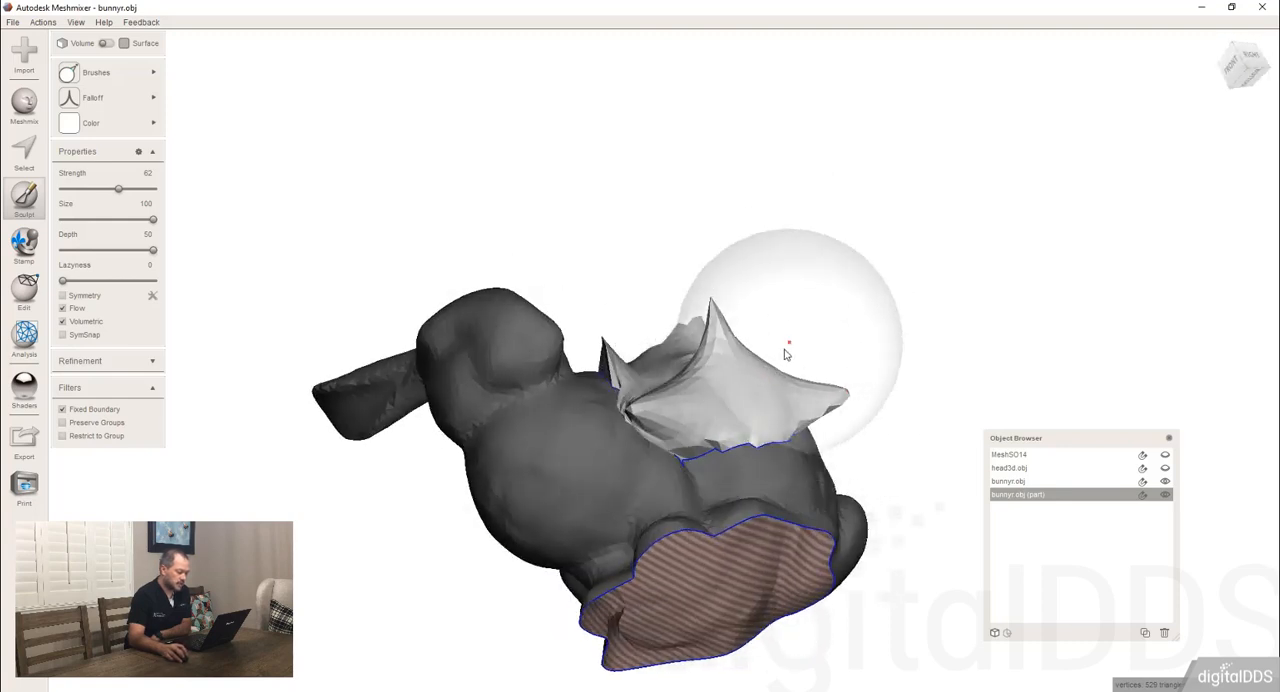
mouse_move(787, 350)
right_mouse_down()
mouse_move(729, 445)
mouse_move(698, 303)
mouse_move(650, 229)
right_mouse_up()
left_click(100, 72)
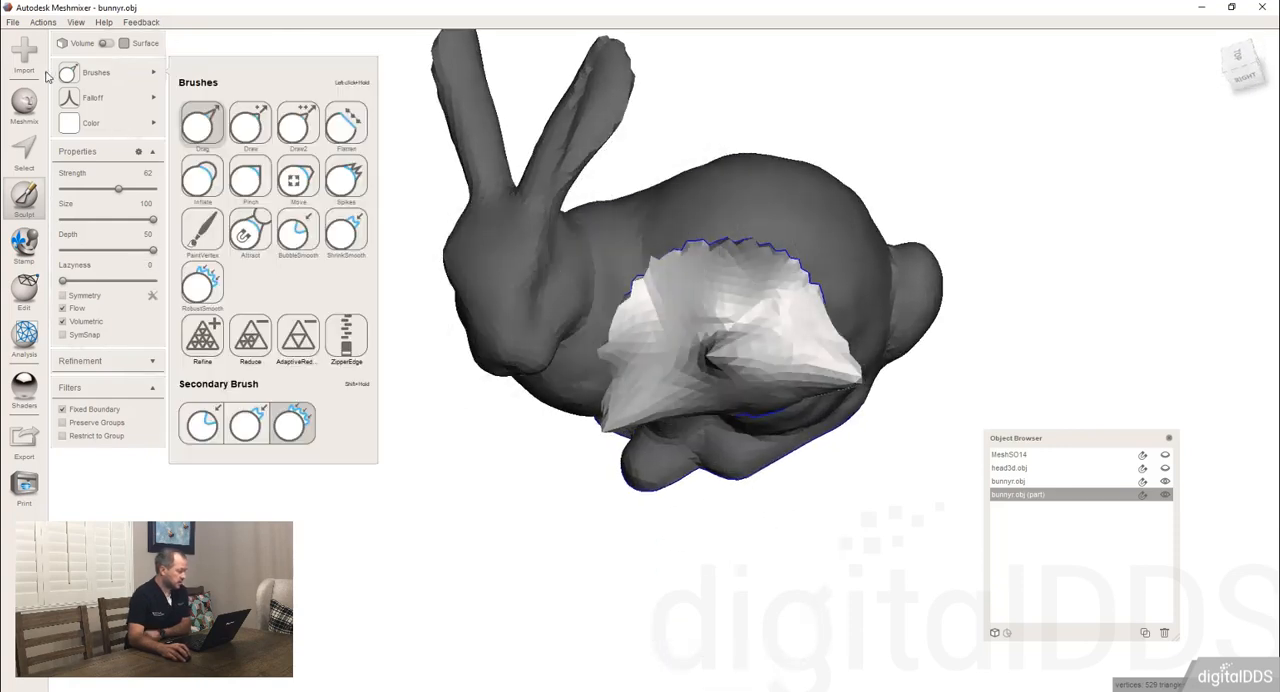
Combine the sculpted patch and the bunny body into a single object.
left_click(25, 292)
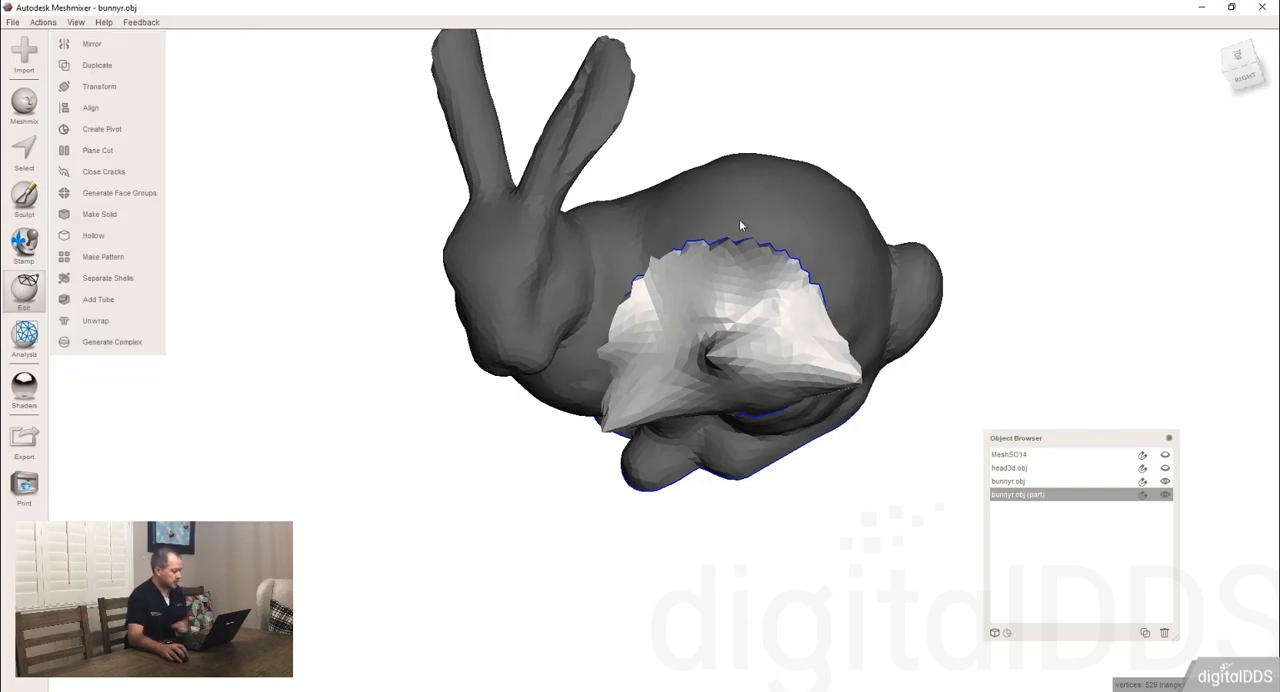
right_click_drag(274, 318, 310, 356)
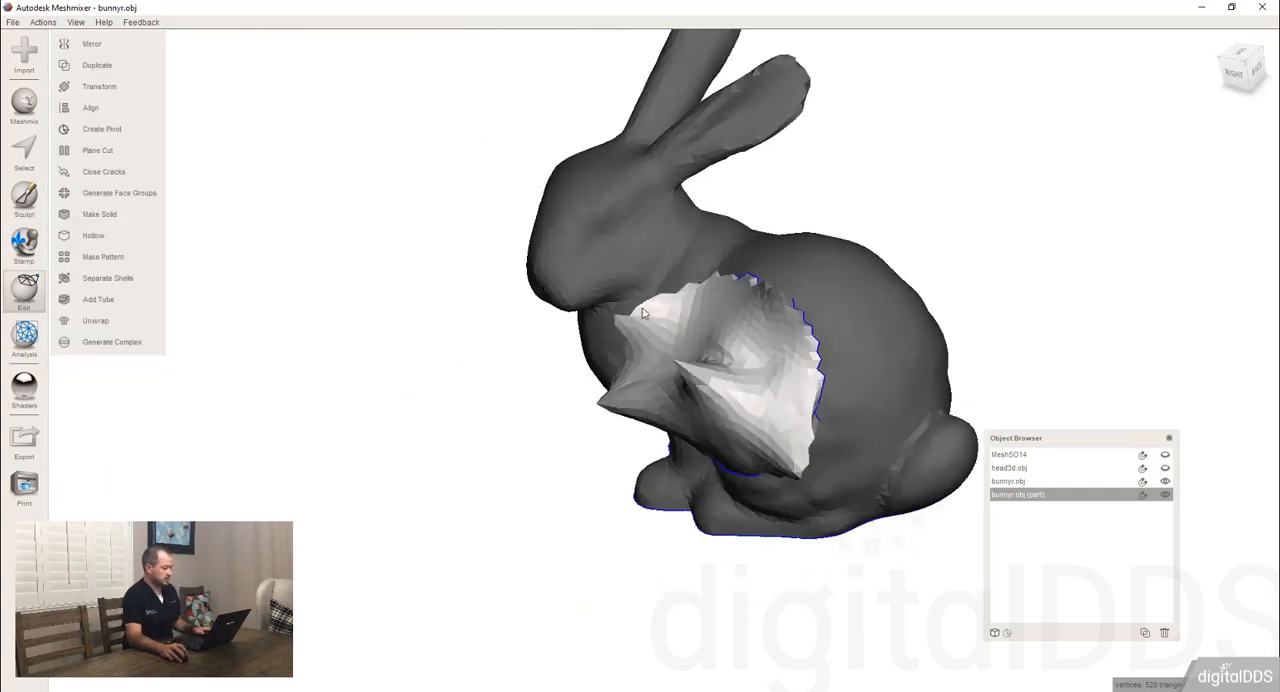
left_click(879, 356, "shift")
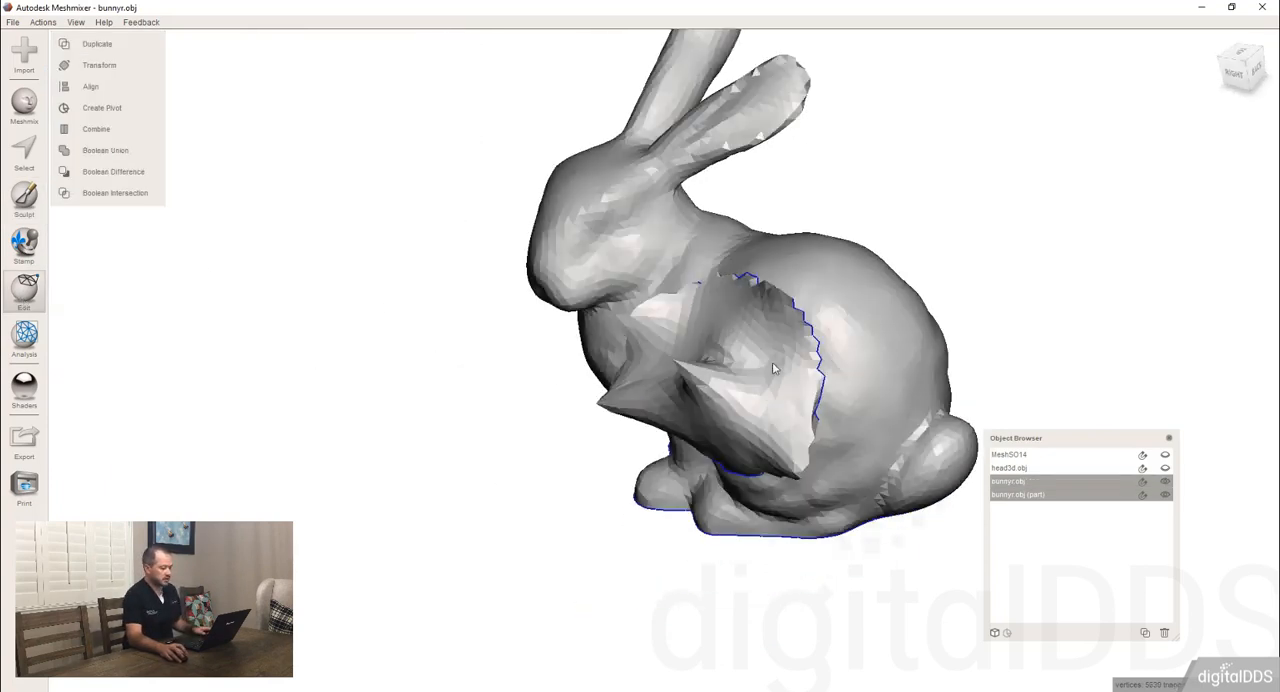
left_click(99, 129)
Run Close Cracks on the combined bunny to join the patch edges to the body.
right_click_drag(265, 302, 621, 355)
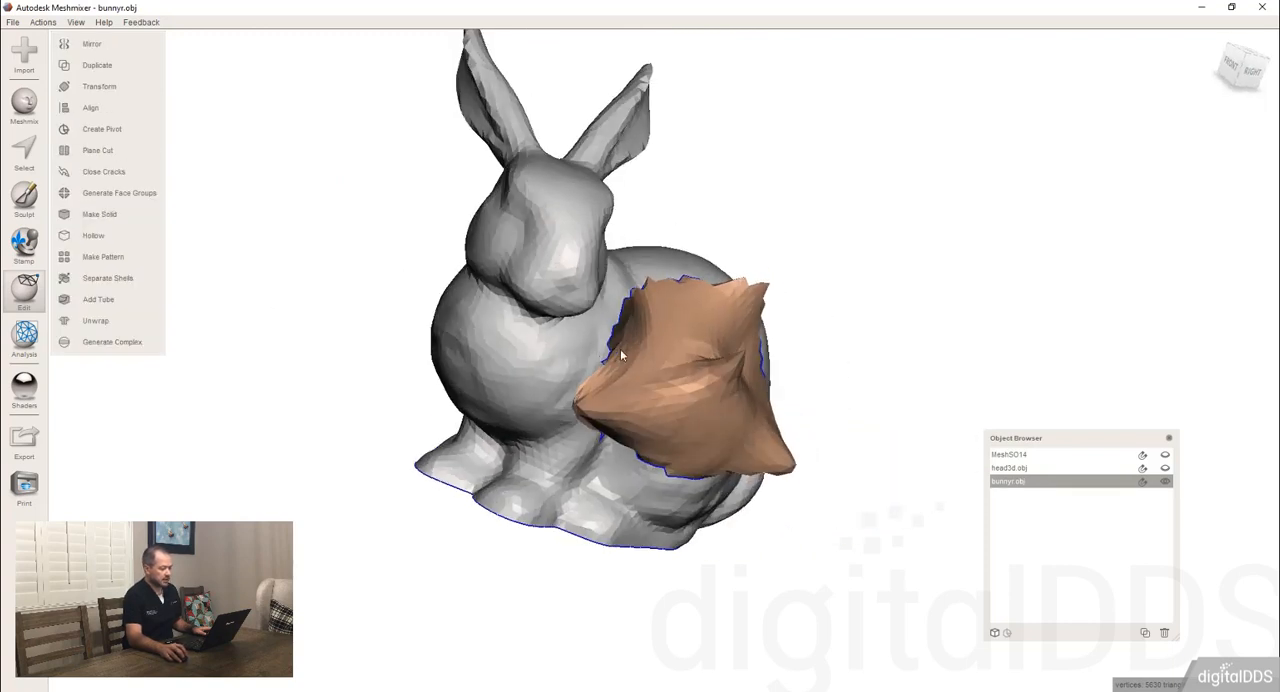
right_click_drag(482, 322, 770, 287)
scroll(832, 377, "up", 3)
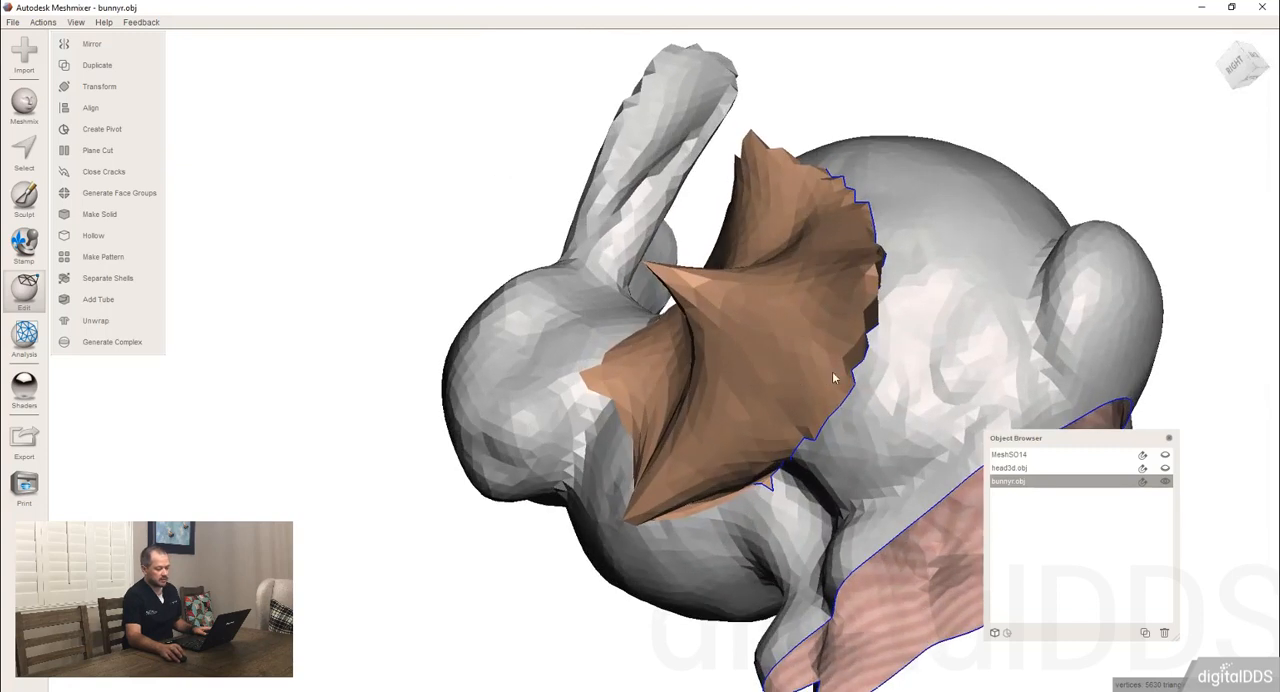
scroll(833, 377, "up", 1)
right_click_drag(590, 245, 648, 212)
scroll(621, 284, "down", 5)
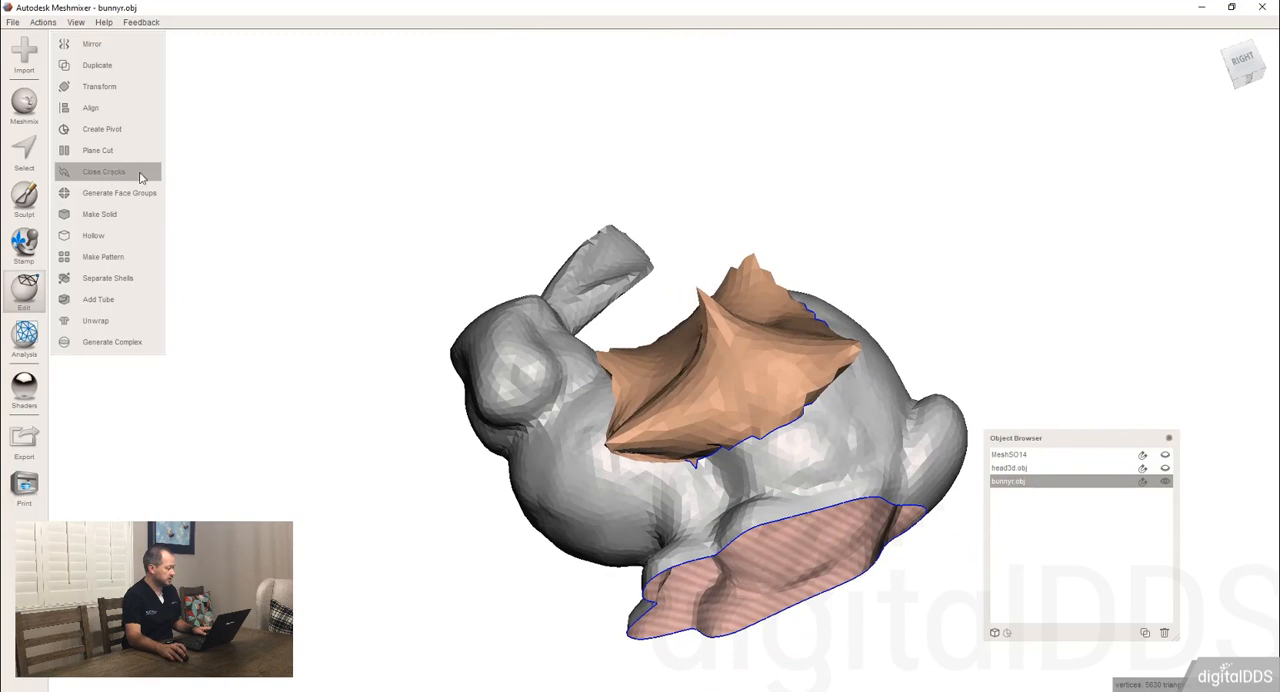
right_click_drag(808, 505, 743, 449)
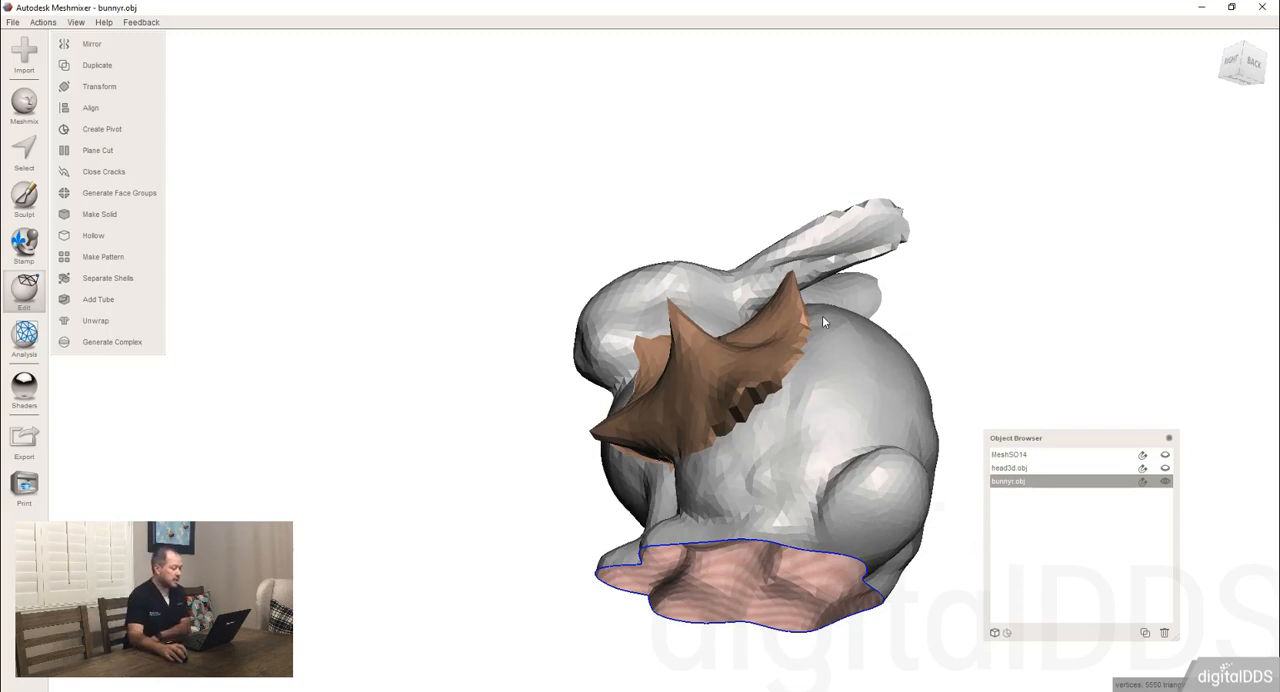
right_click_drag(831, 400, 921, 446)
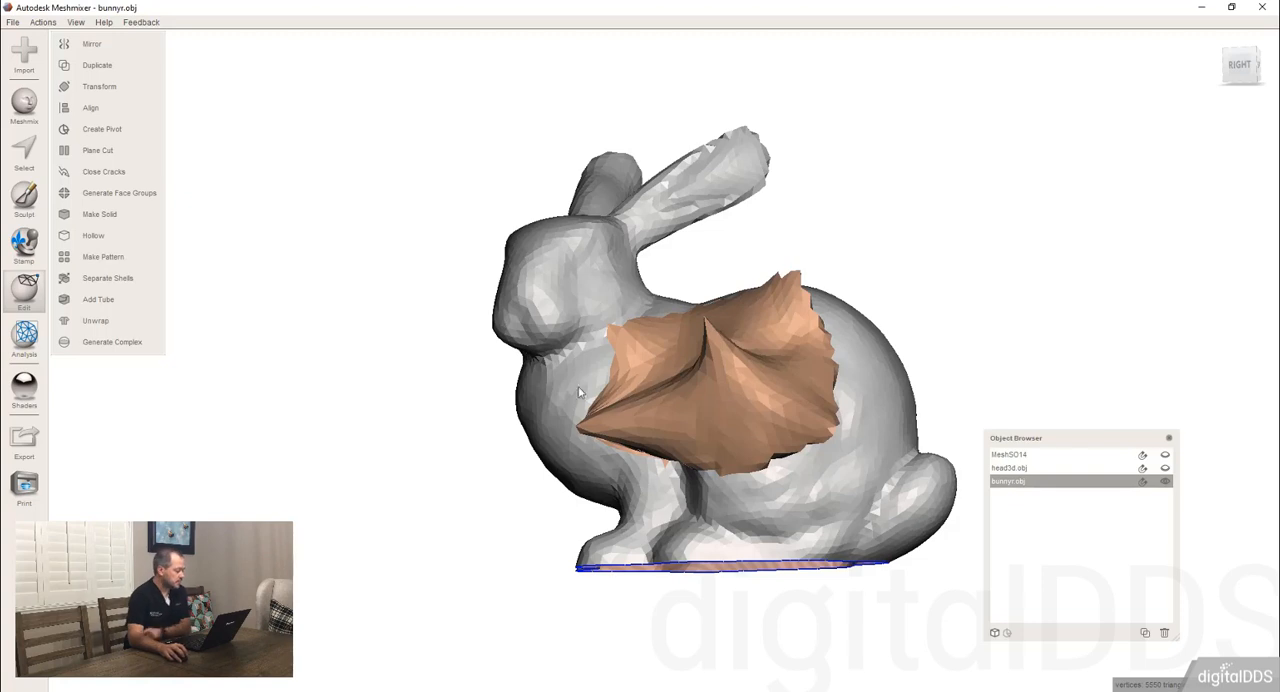
Delete the combined bunny object and import a fresh bunny model.
left_click(1166, 636)
left_click(13, 22)
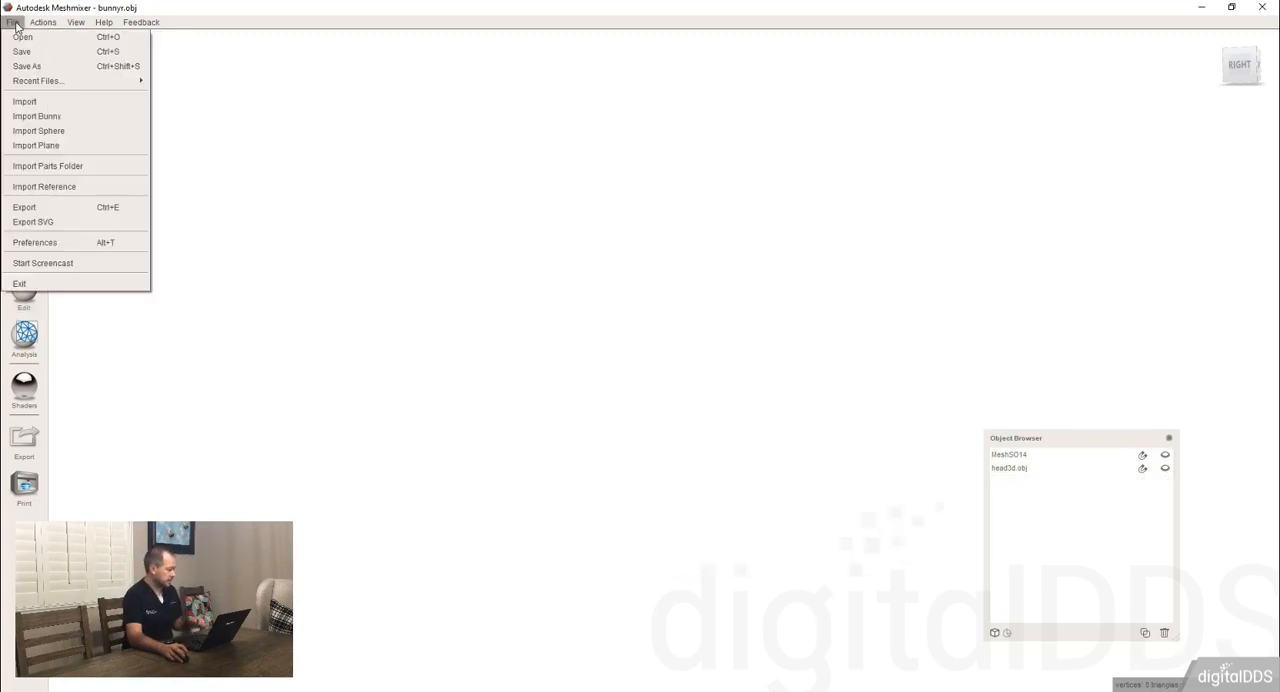
left_click(47, 117)
right_click_drag(671, 360, 732, 362)
Generate face groups on the bunny in Edge Angle mode with an angle threshold of 10.
left_click(25, 290)
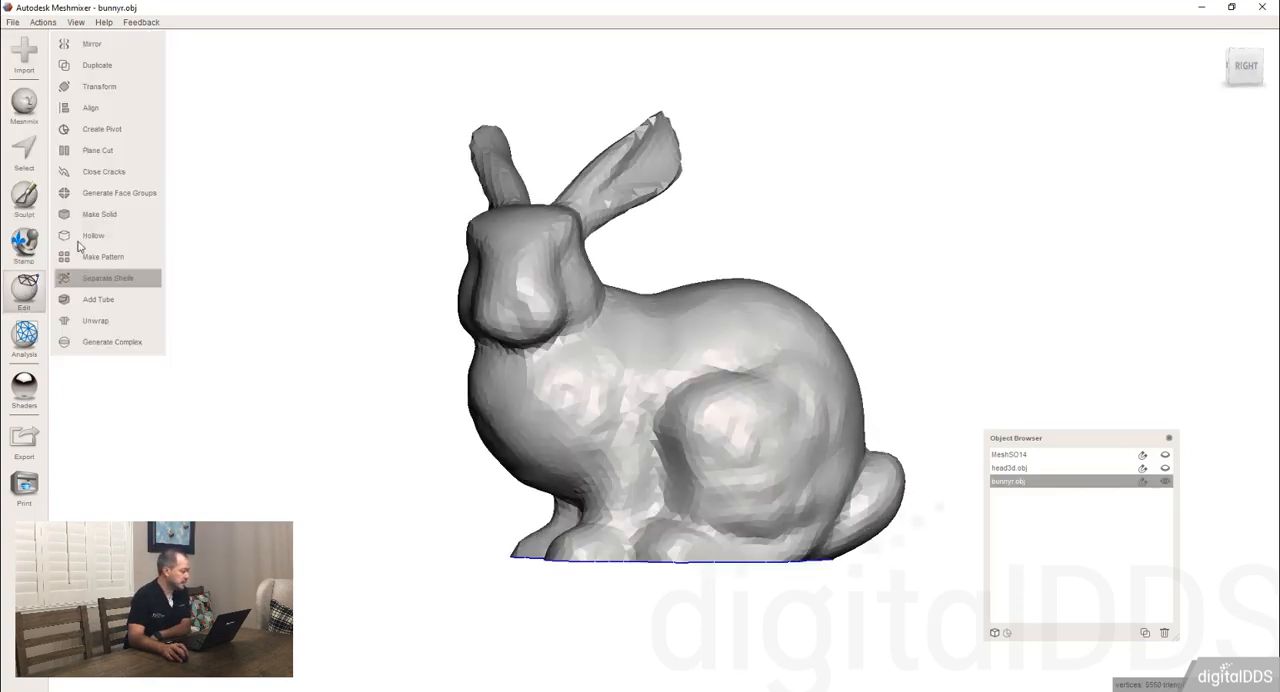
left_click(113, 199)
right_click_drag(638, 280, 680, 285)
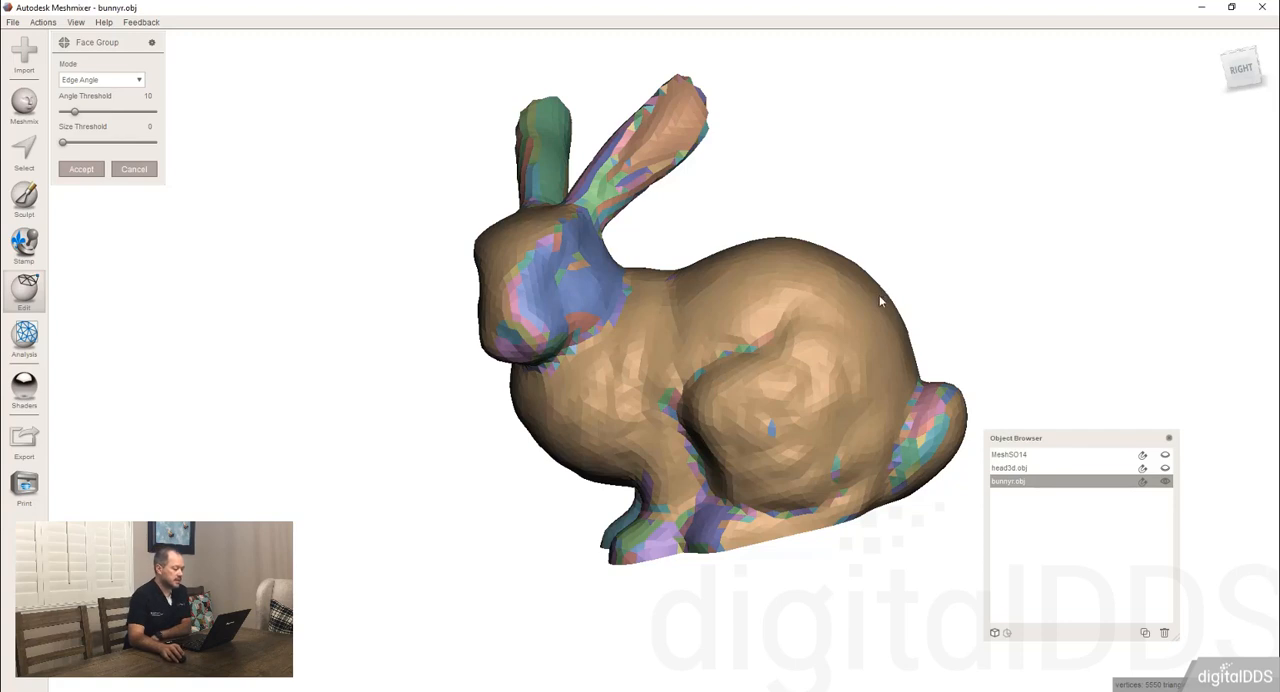
scroll(865, 317, "up", 3)
mouse_move(865, 317)
right_mouse_down()
mouse_move(834, 306)
mouse_move(860, 349)
mouse_move(866, 303)
right_mouse_up()
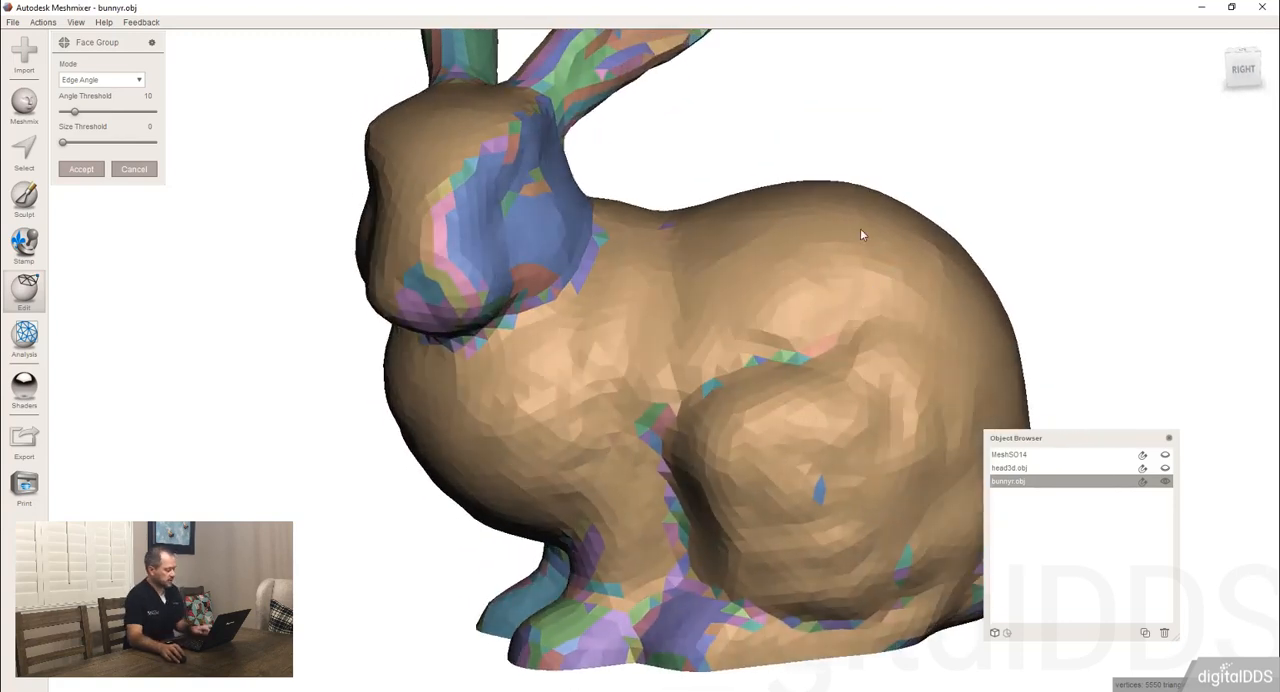
key("s")
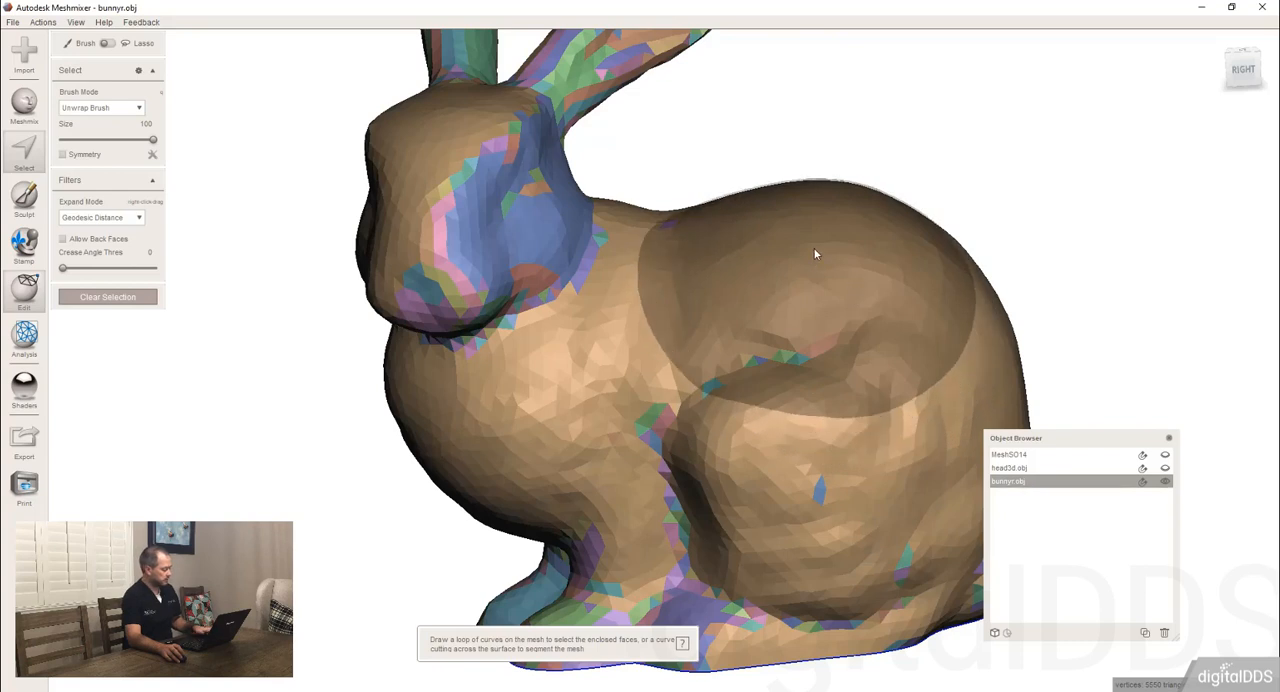
key("Escape")
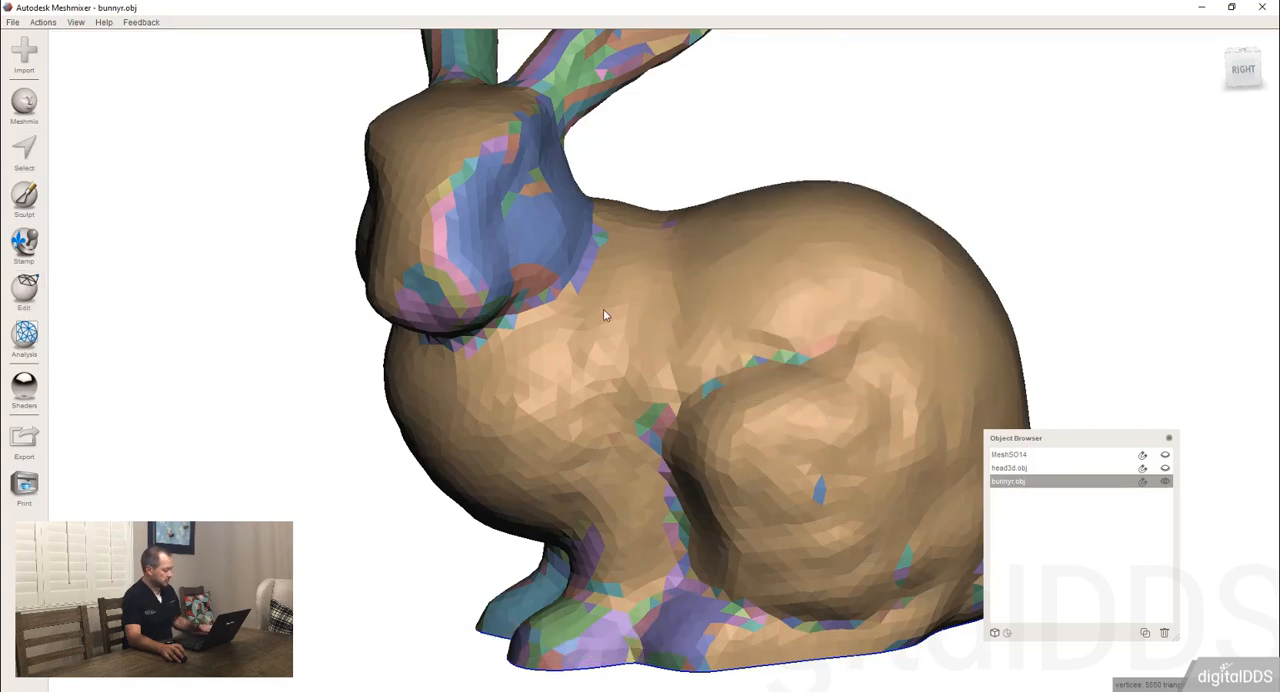
Undo the generated face groups and show the wireframe on the bunny mesh.
key("ctrl+z")
key("ctrl+z")
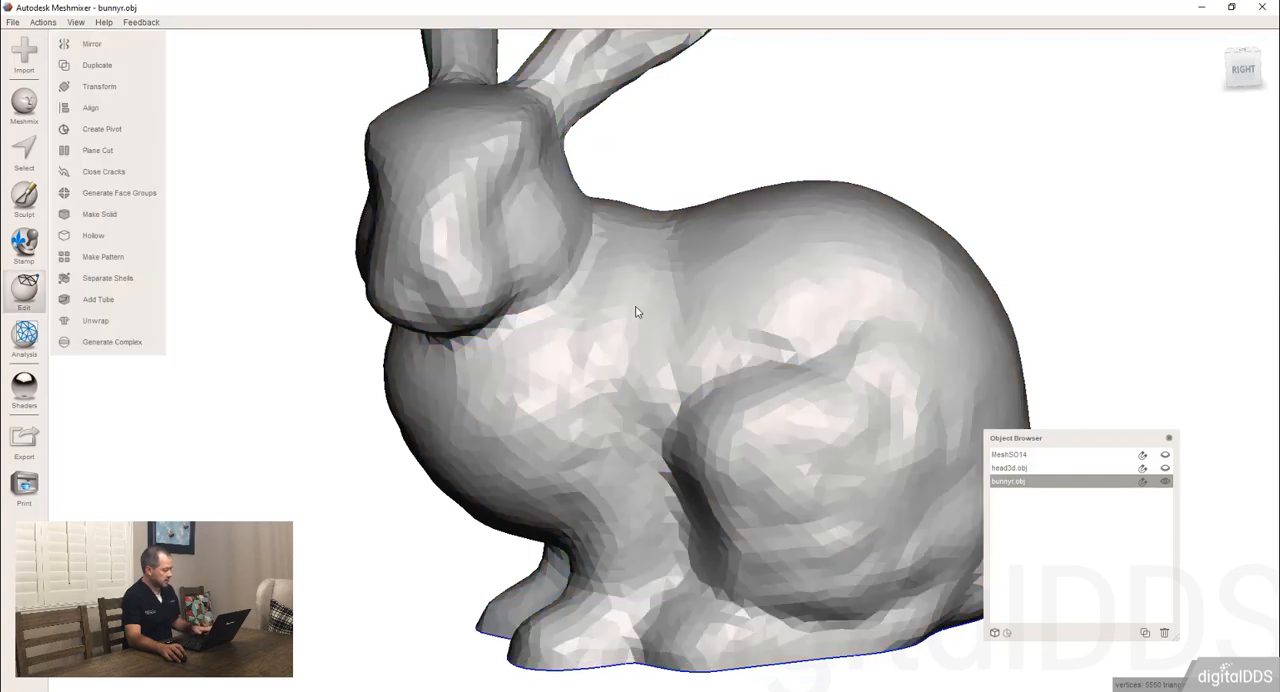
key("w")
right_click_drag(605, 352, 712, 349)
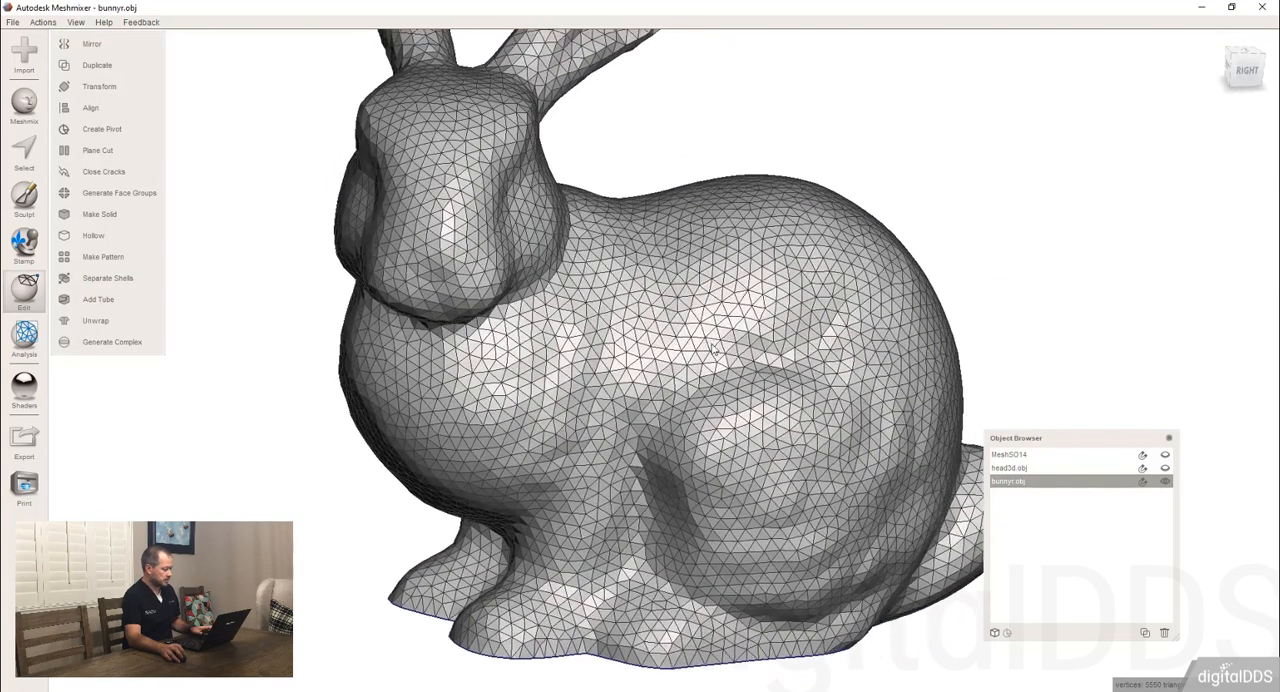
Start generating face groups on the bunny in Edge Angle mode and examine the triangle edges on its body closely.
left_click(120, 193)
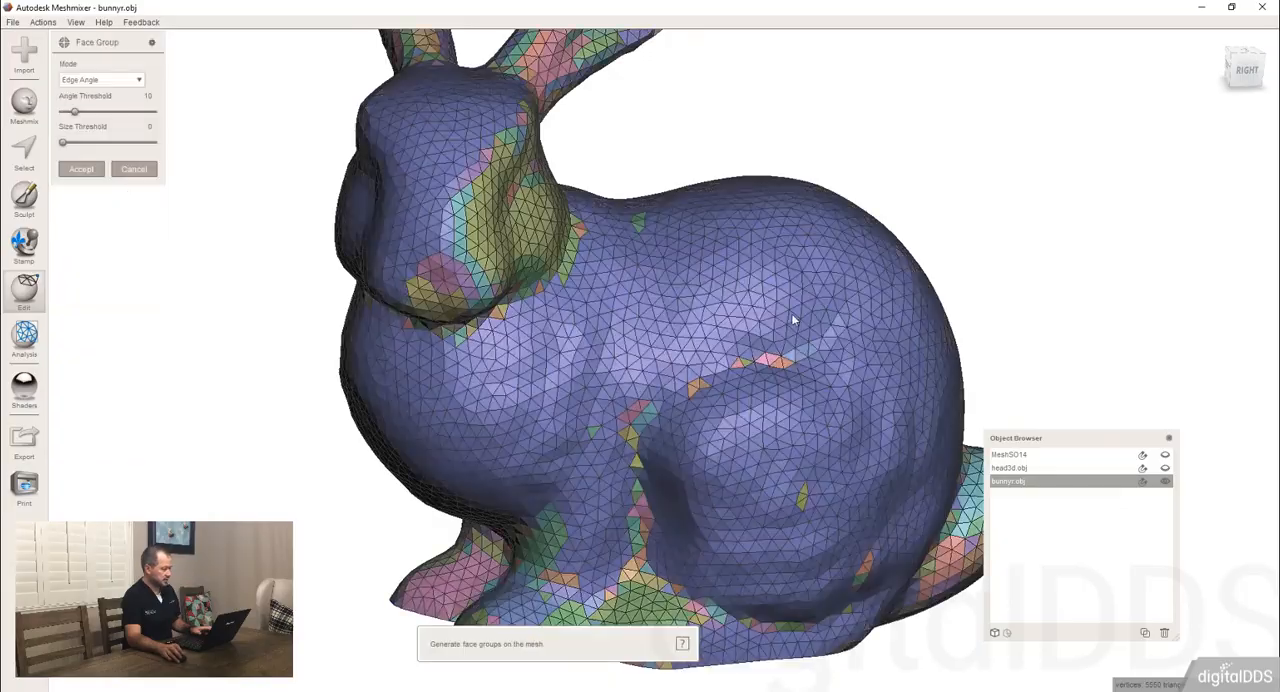
scroll(791, 313, "down", 10)
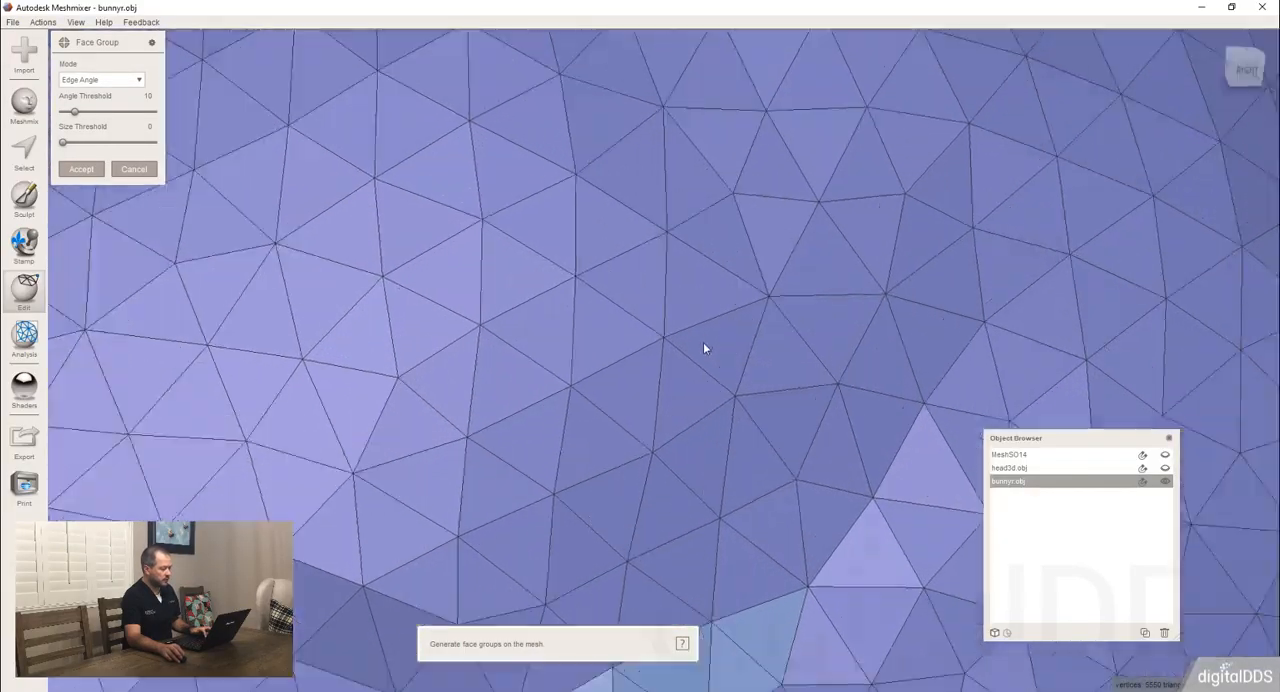
scroll(703, 343, "up", 2)
right_click_drag(616, 263, 572, 289)
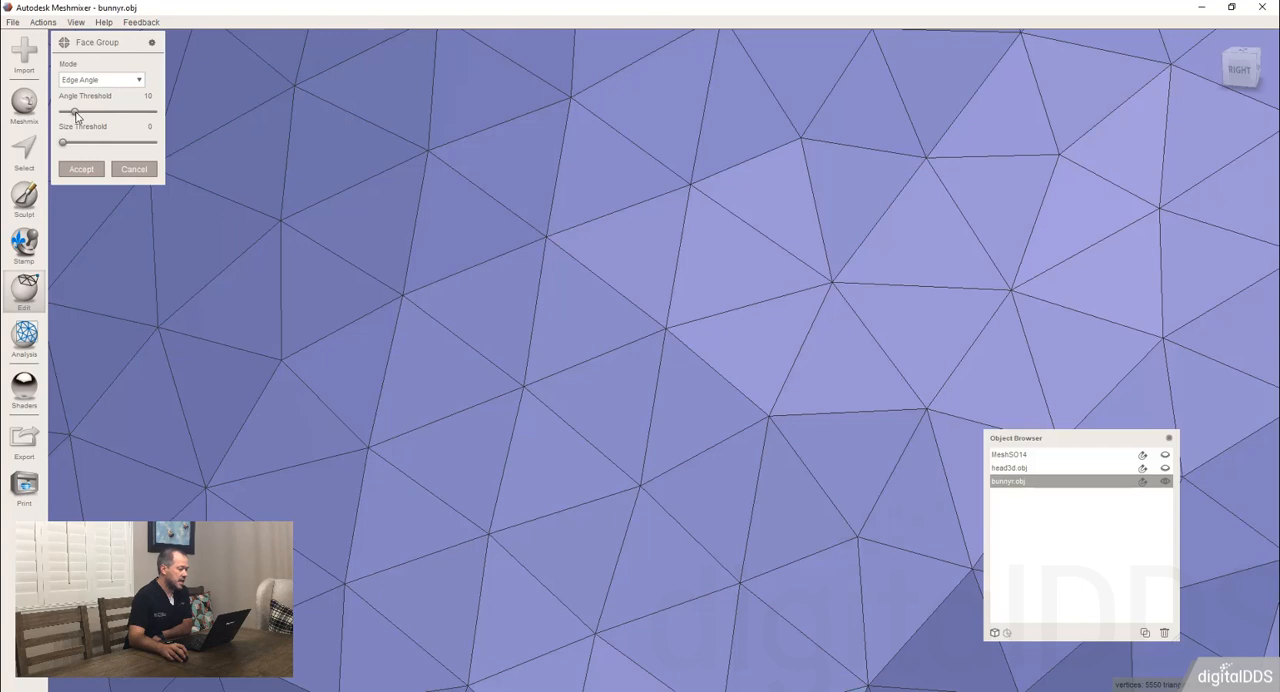
scroll(640, 232, "down", 5)
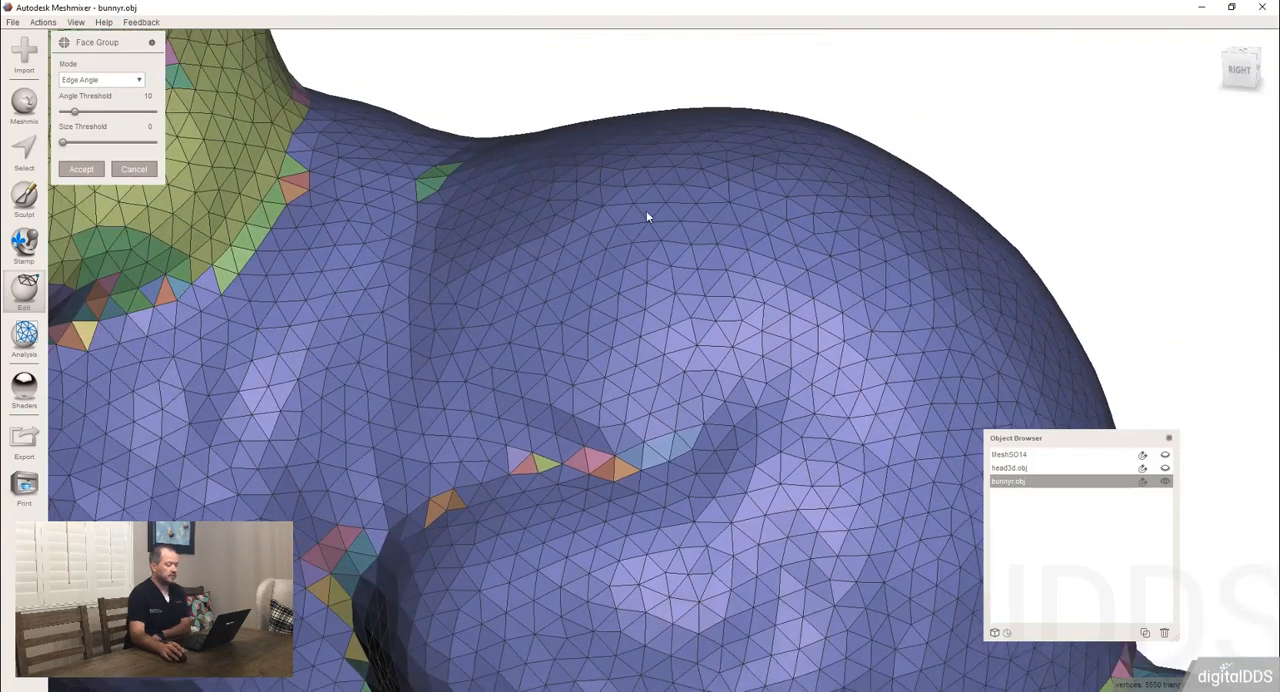
scroll(646, 216, "down", 2)
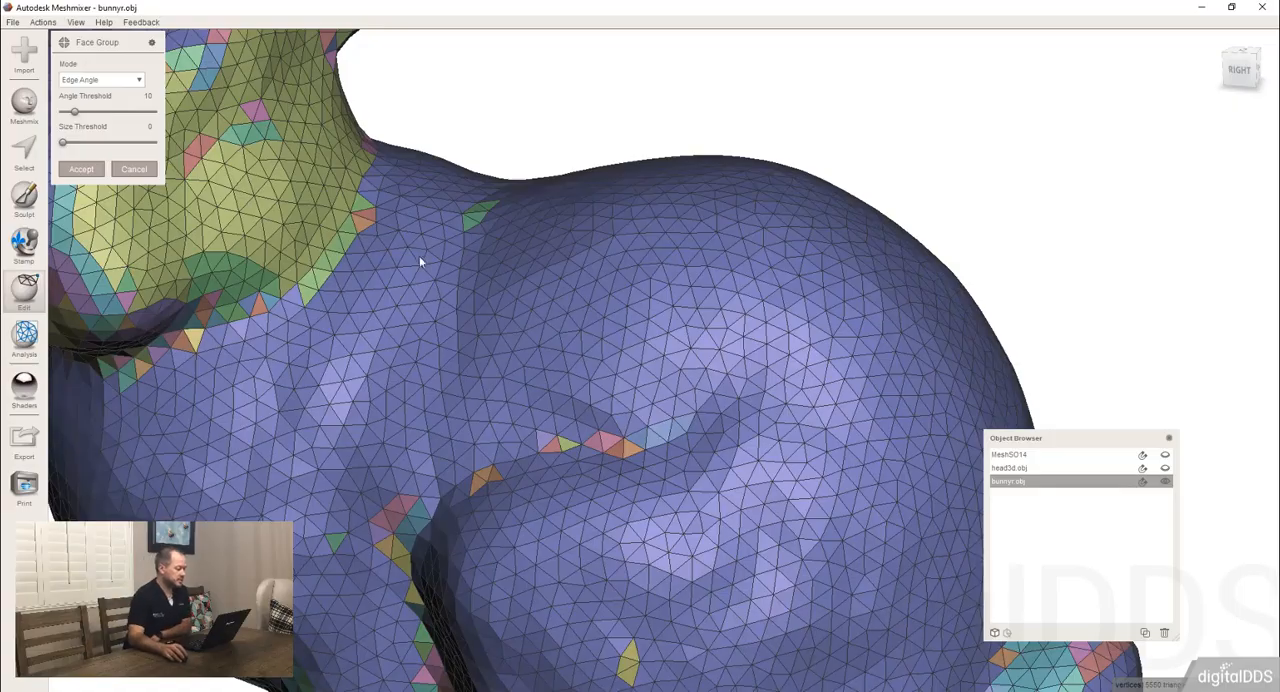
scroll(507, 273, "down", 2)
scroll(507, 273, "down", 1)
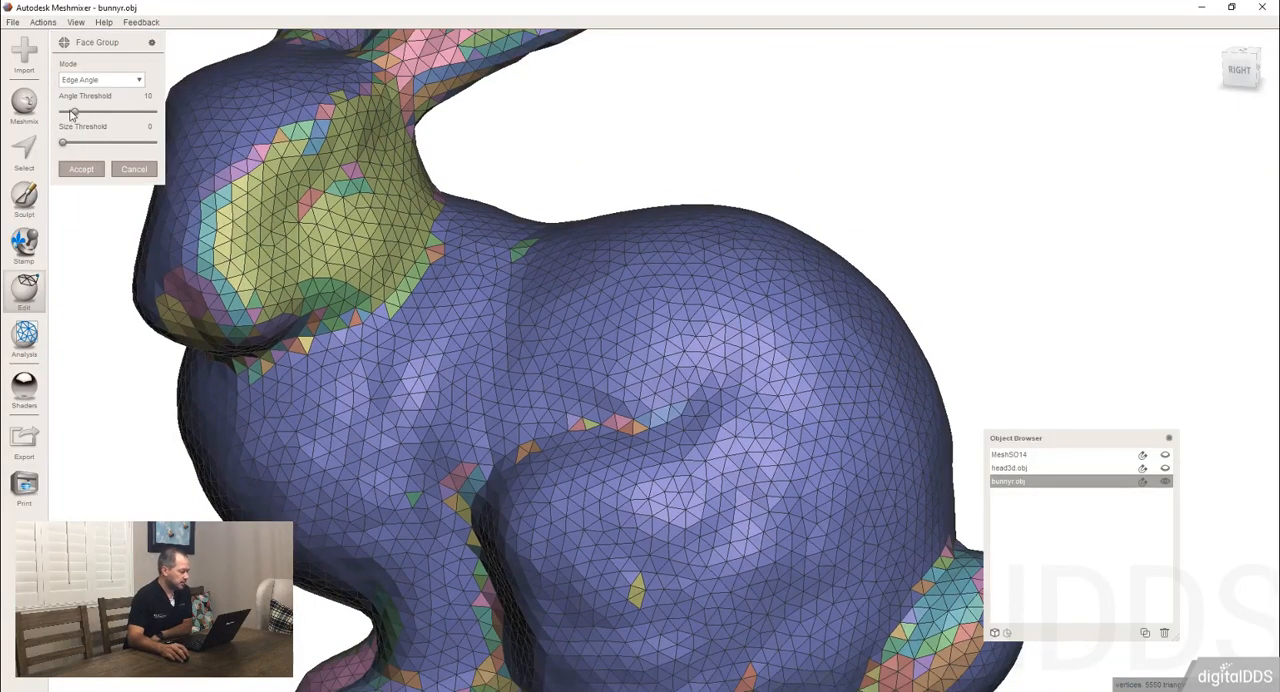
Set the face group angle threshold to 80 and inspect the grouping around the whole bunny.
left_click_drag(75, 115, 124, 116)
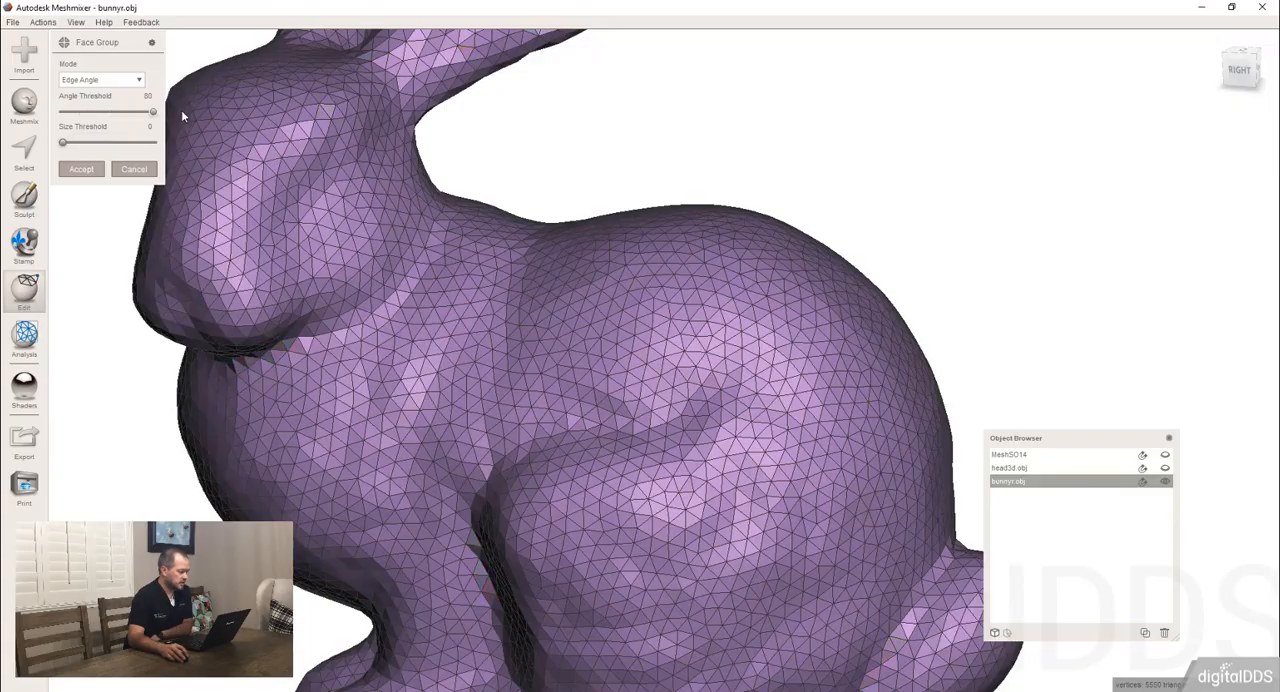
scroll(589, 269, "down", 5)
right_click_drag(589, 269, 651, 326)
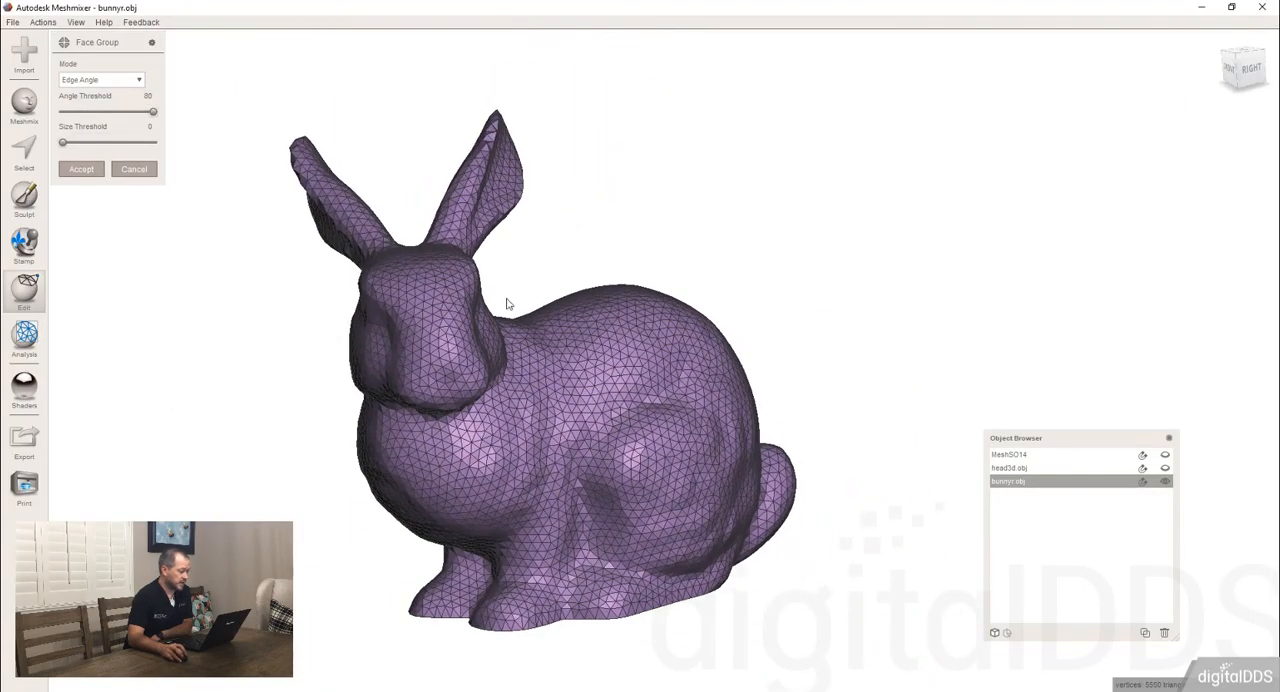
right_click_drag(507, 303, 530, 260)
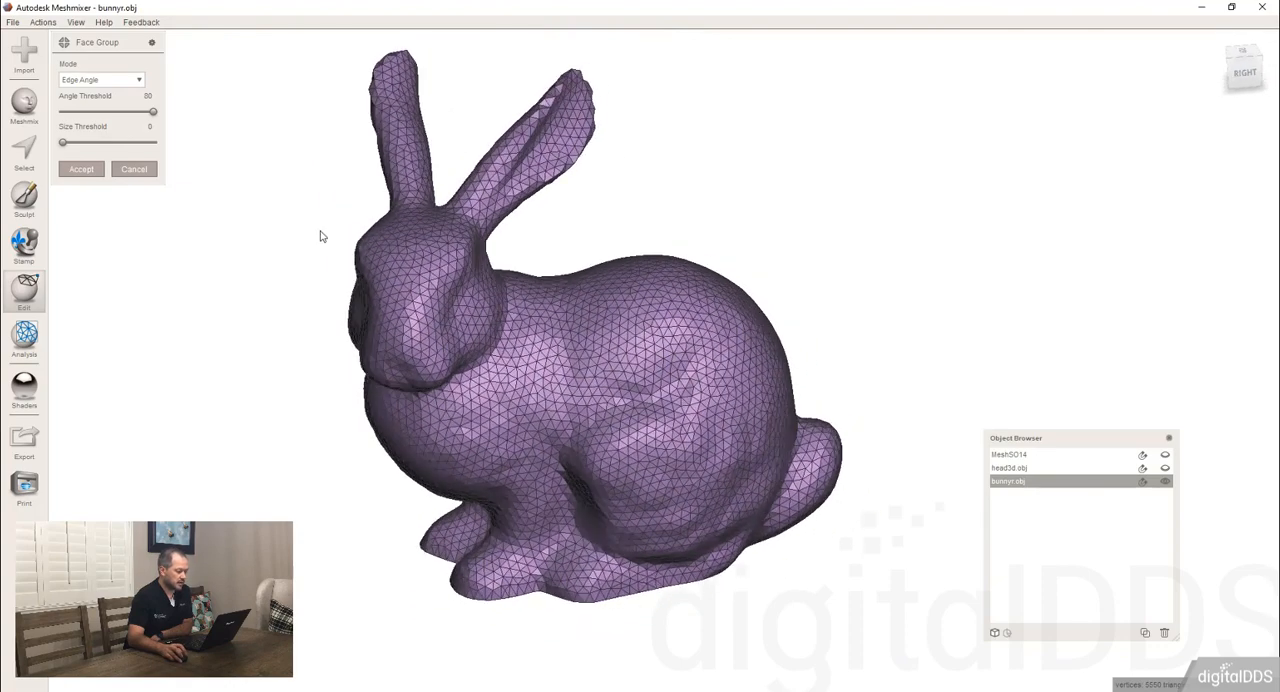
right_click_drag(507, 318, 470, 395)
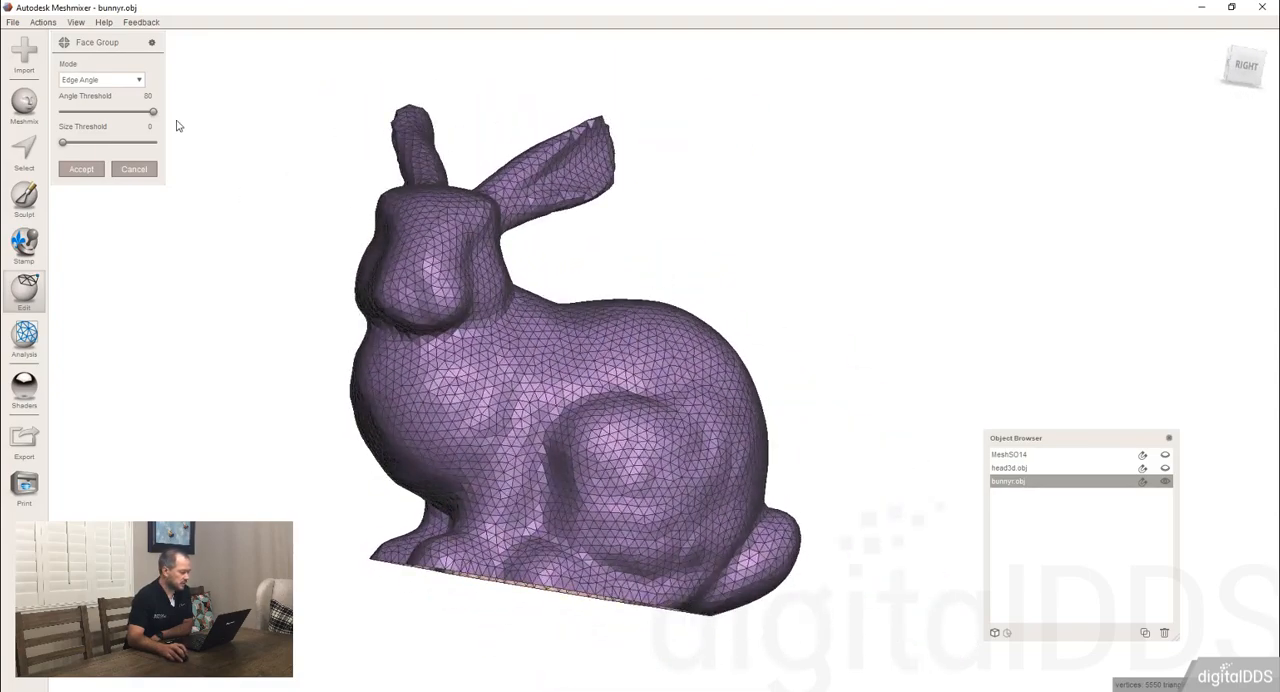
Lower the face group angle threshold to 0, raise it to 15.07 and inspect the bunny's face groups.
left_click_drag(153, 112, 57, 117)
right_click_drag(549, 239, 560, 355)
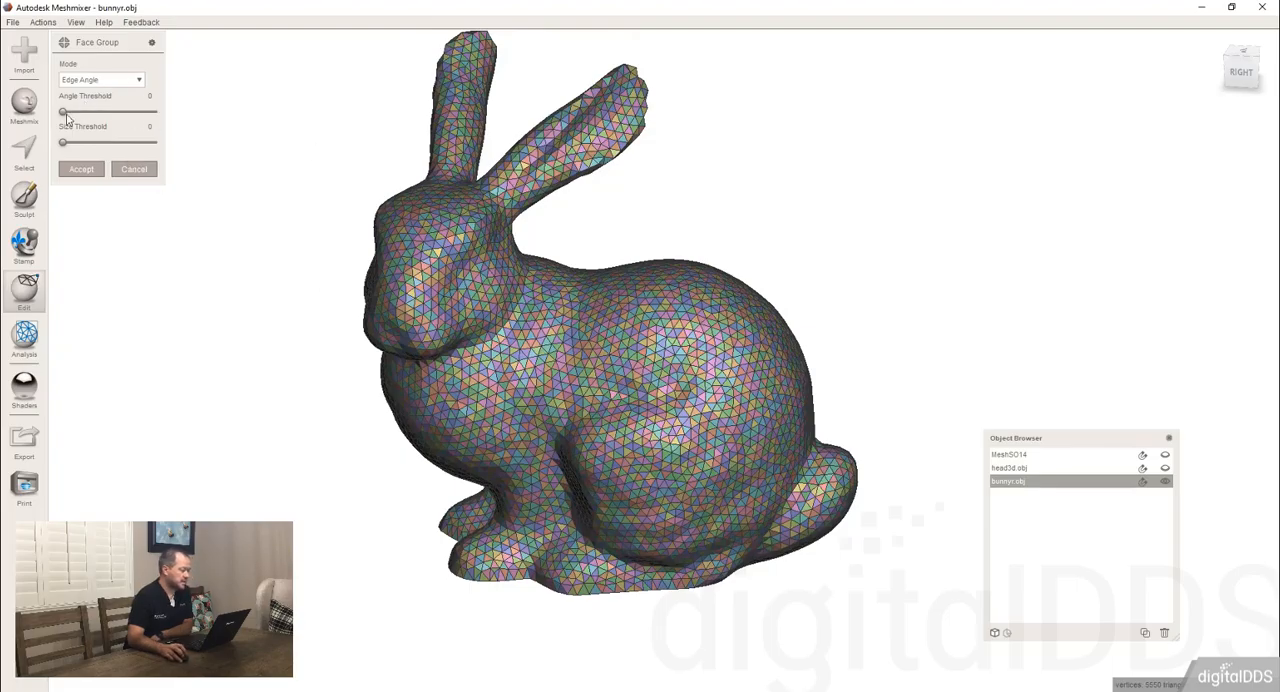
mouse_move(64, 116)
left_mouse_down()
mouse_move(92, 116)
mouse_move(80, 116)
left_mouse_up()
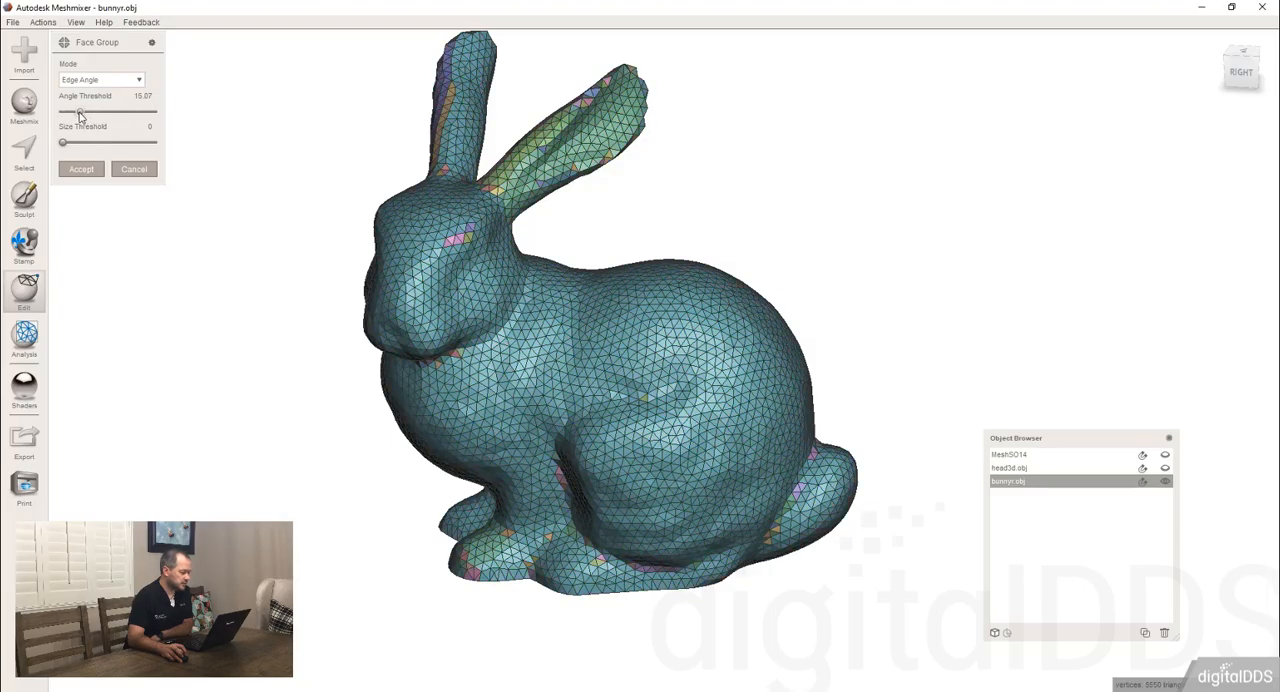
right_click_drag(583, 371, 684, 371)
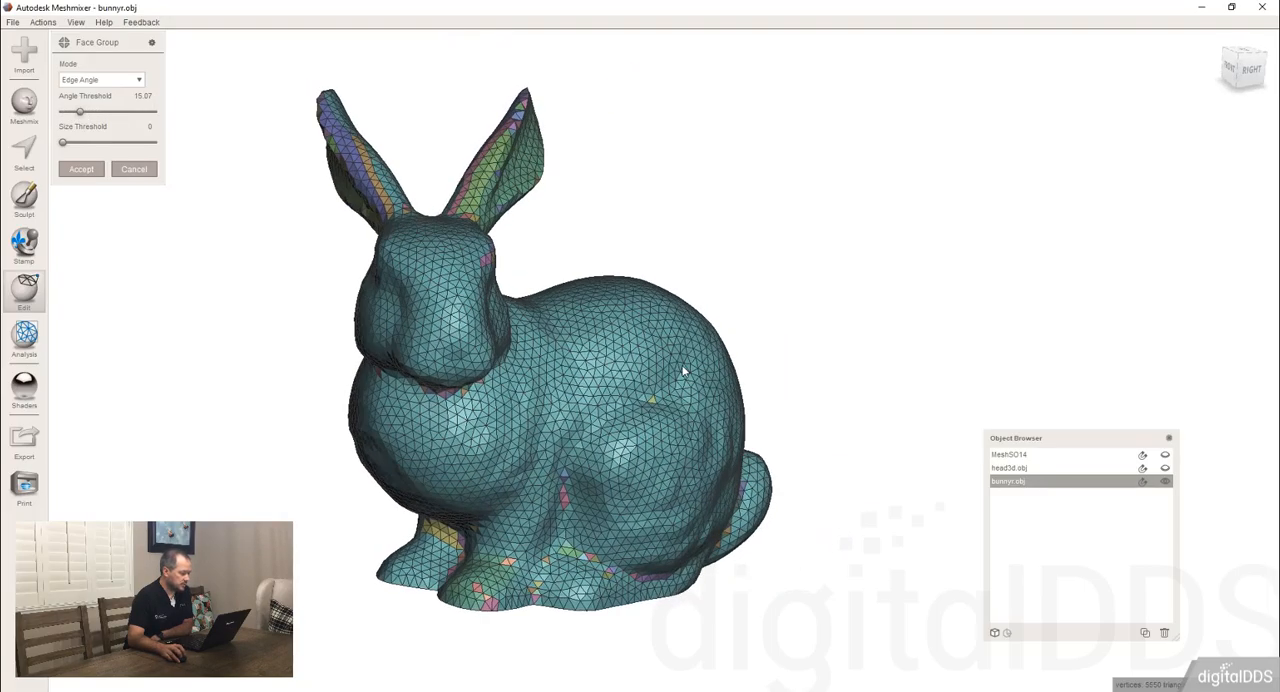
right_click_drag(450, 288, 381, 264)
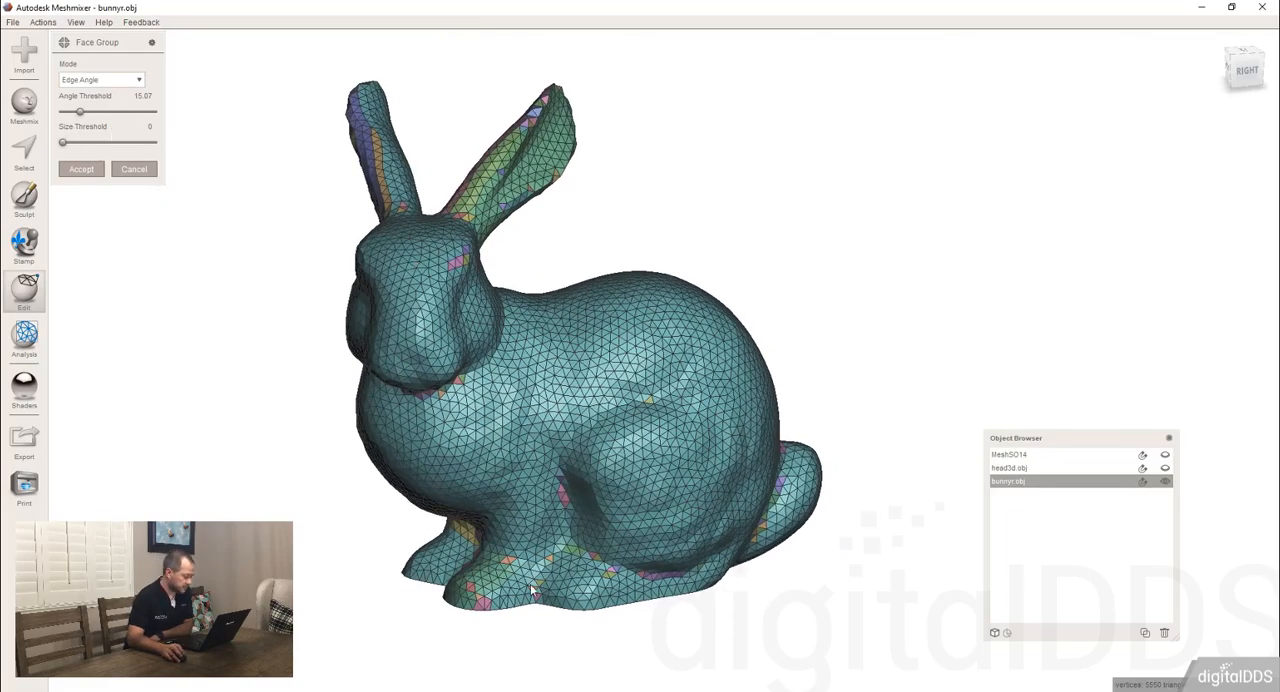
Examine the small face groups around the bunny's feet and set the size threshold to 8 to merge them.
scroll(554, 570, "up", 1)
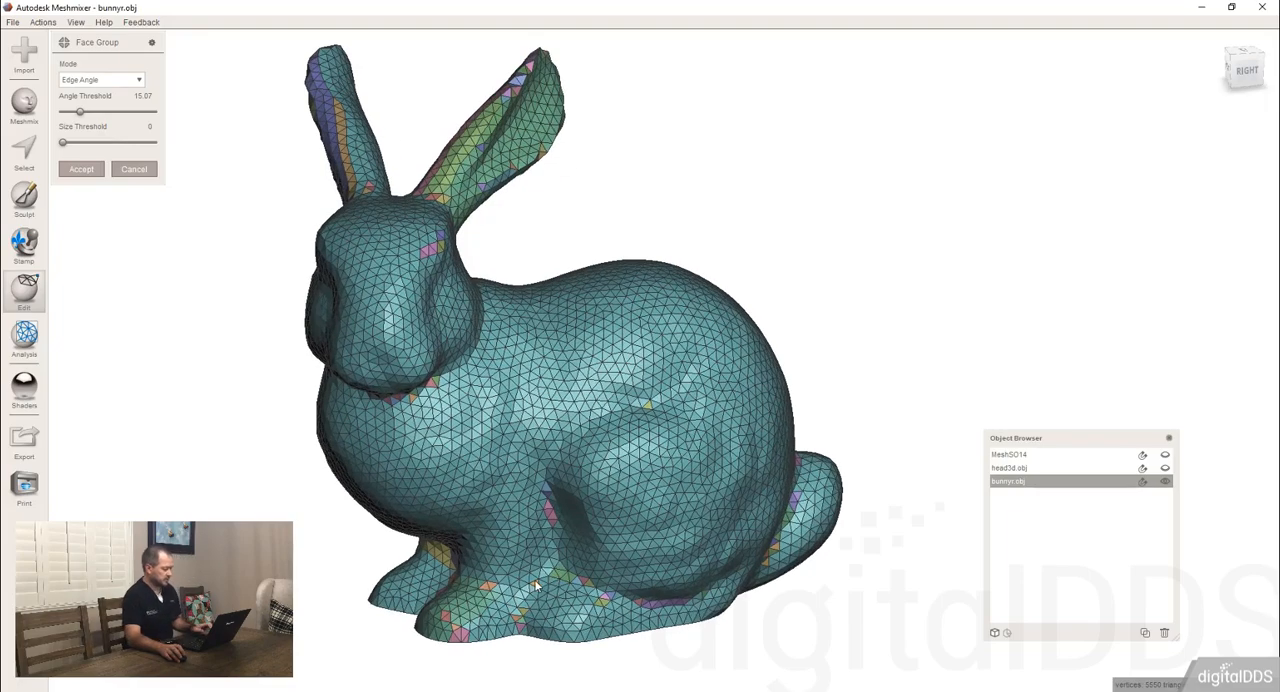
middle_click_drag(549, 577, 679, 381)
scroll(679, 381, "up", 2)
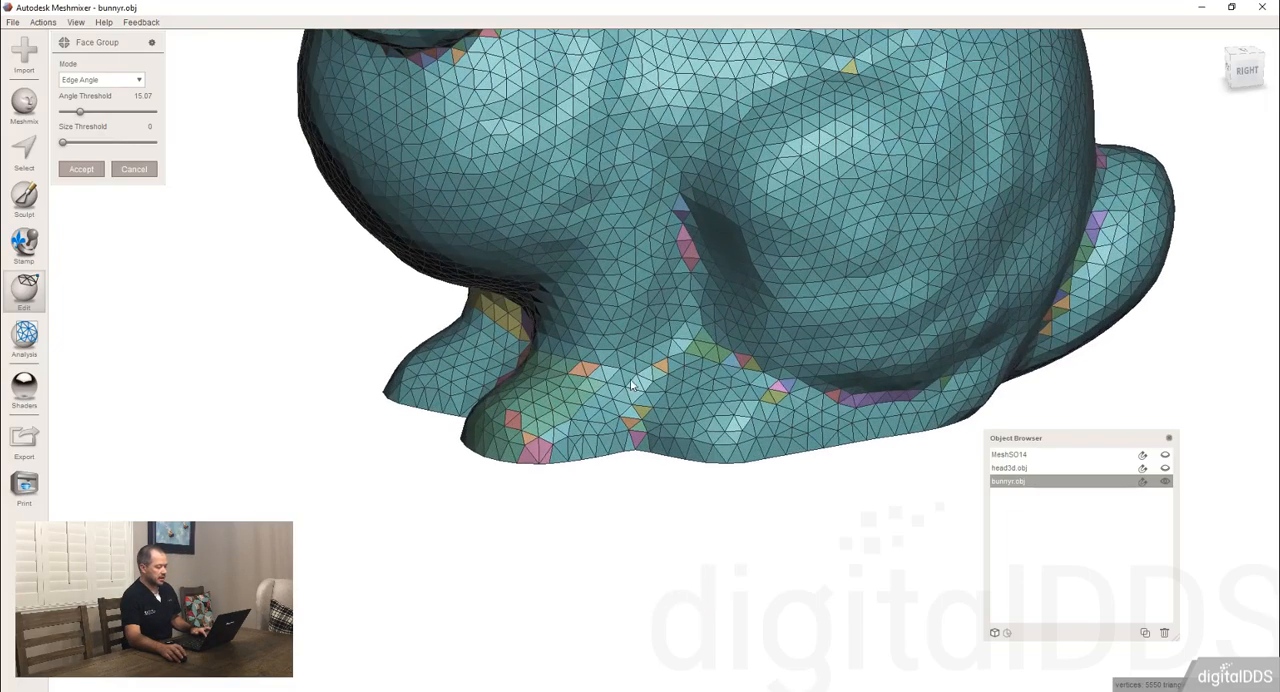
scroll(632, 385, "up", 3)
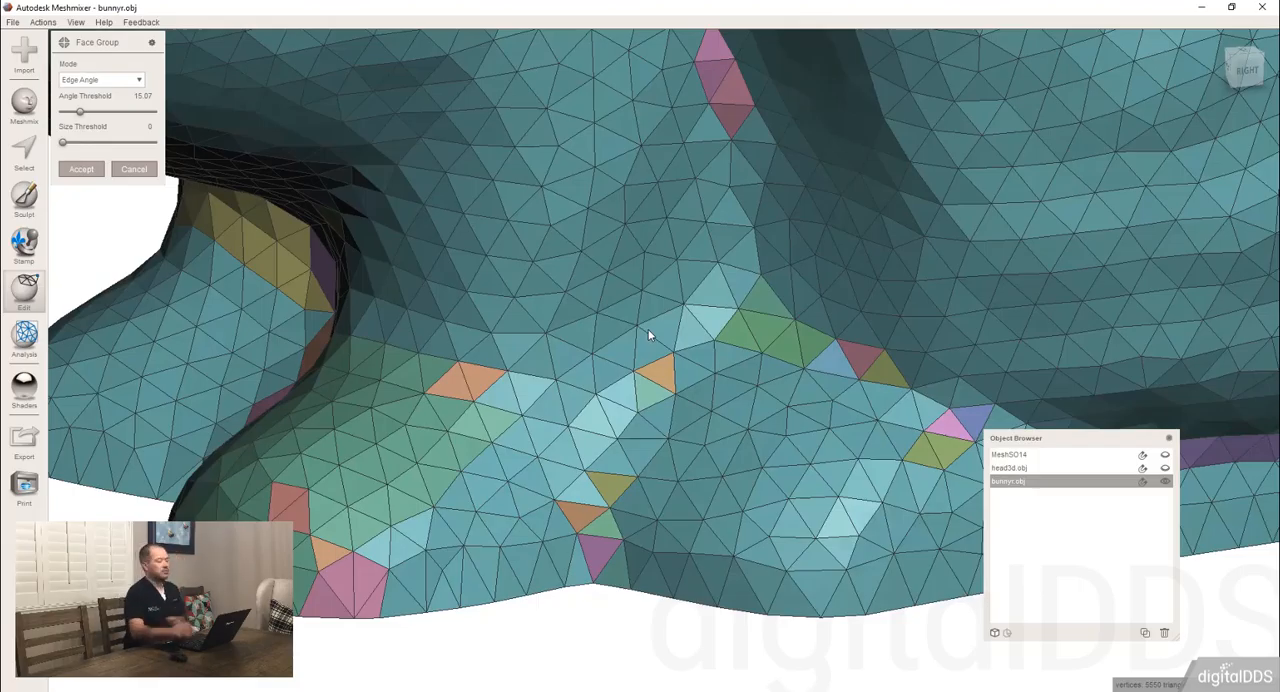
scroll(311, 322, "down", 6)
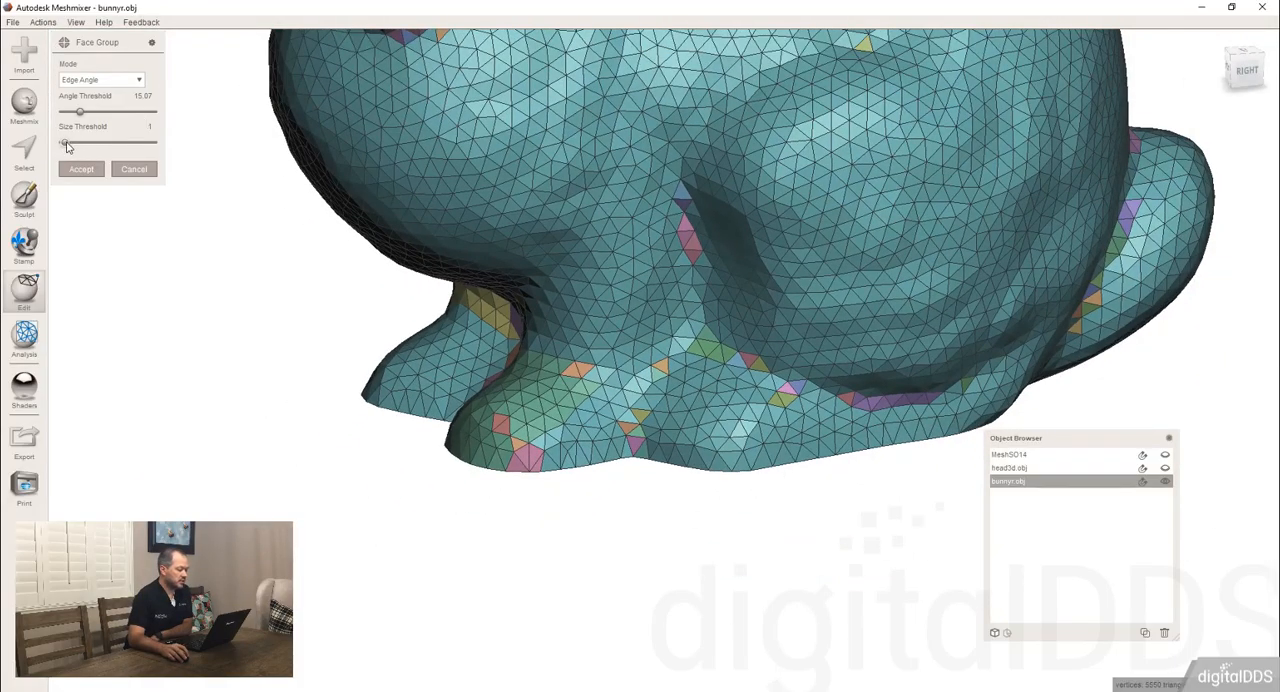
left_click_drag(66, 143, 76, 143)
scroll(523, 378, "down", 6)
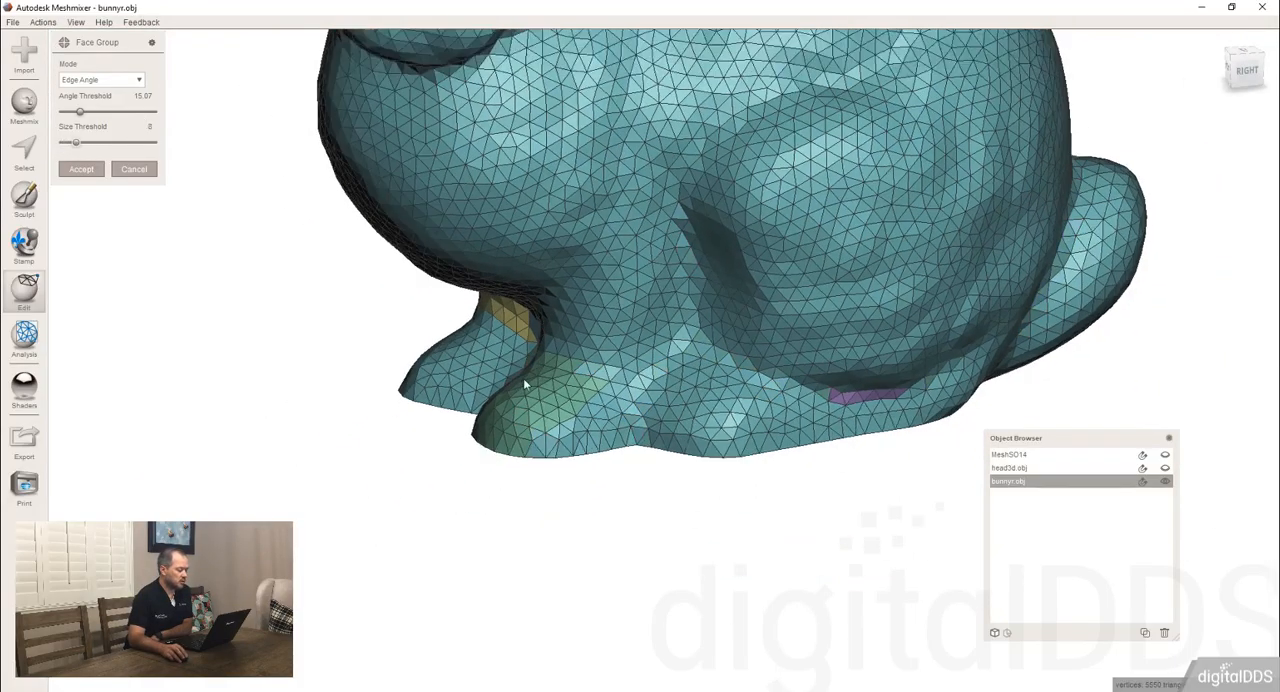
right_click_drag(596, 258, 129, 119)
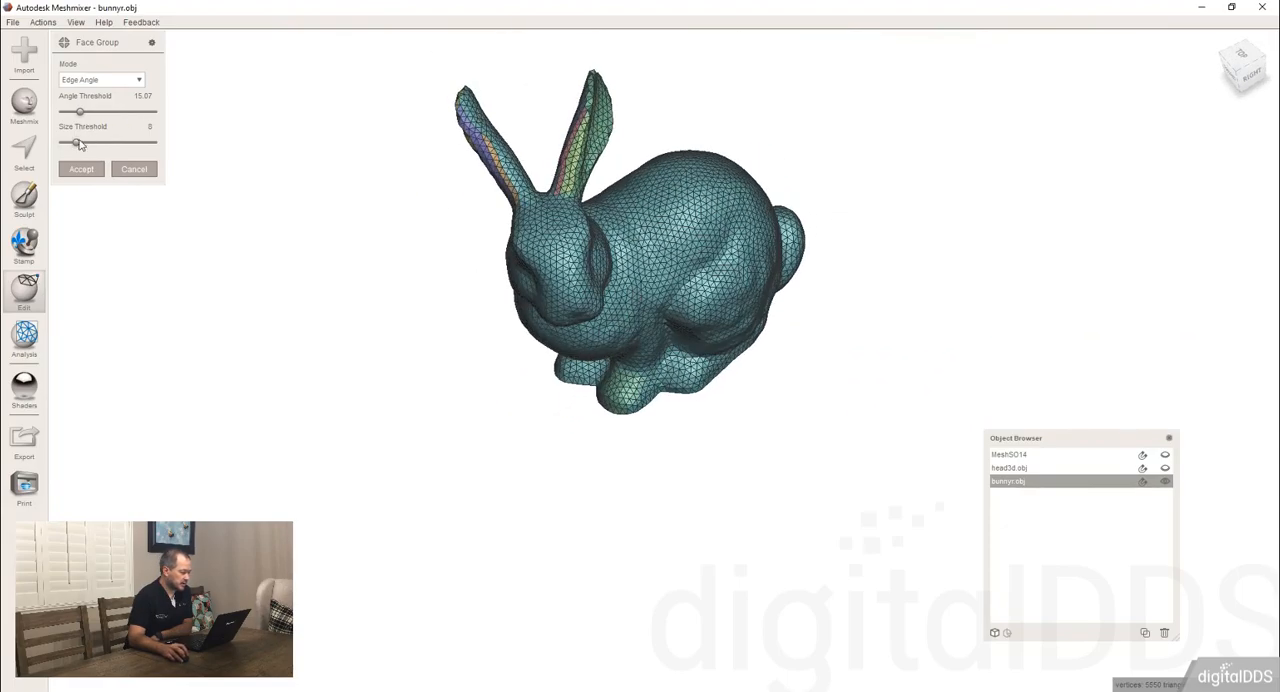
Raise the size threshold to its slider maximum, enter 100 as its value and inspect the remaining face groups.
left_click_drag(85, 146, 166, 145)
right_click_drag(340, 320, 160, 103)
left_click(140, 127)
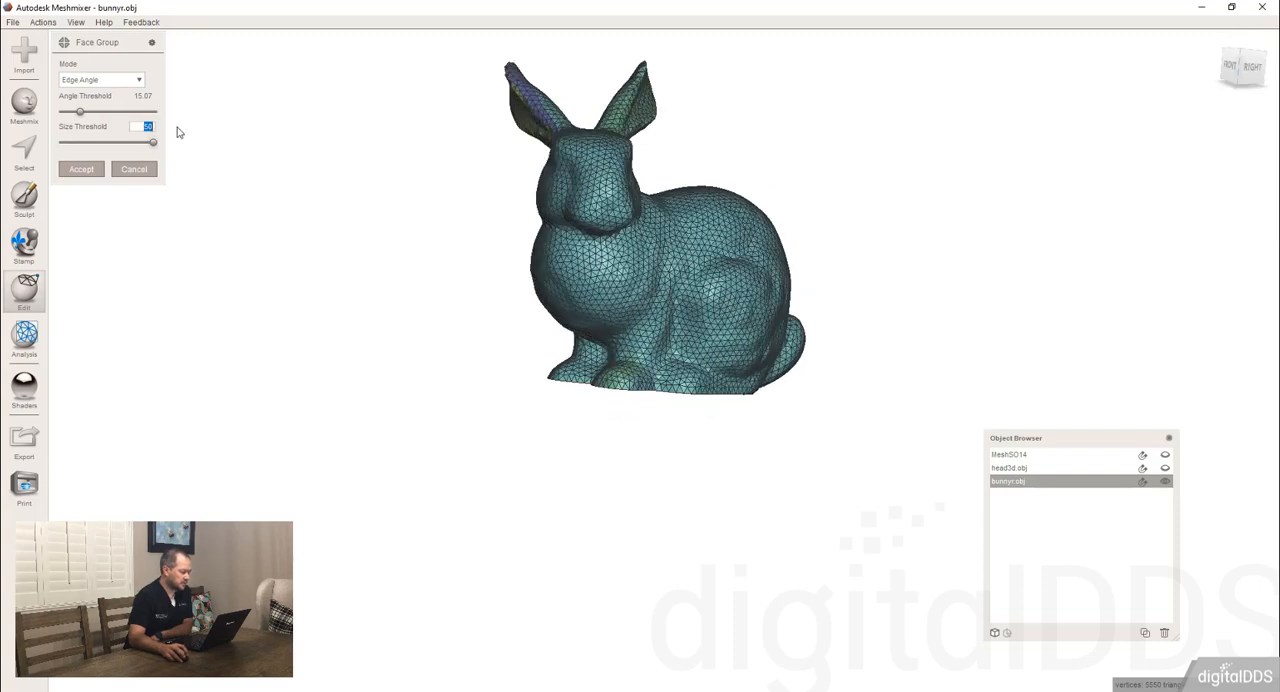
type("100")
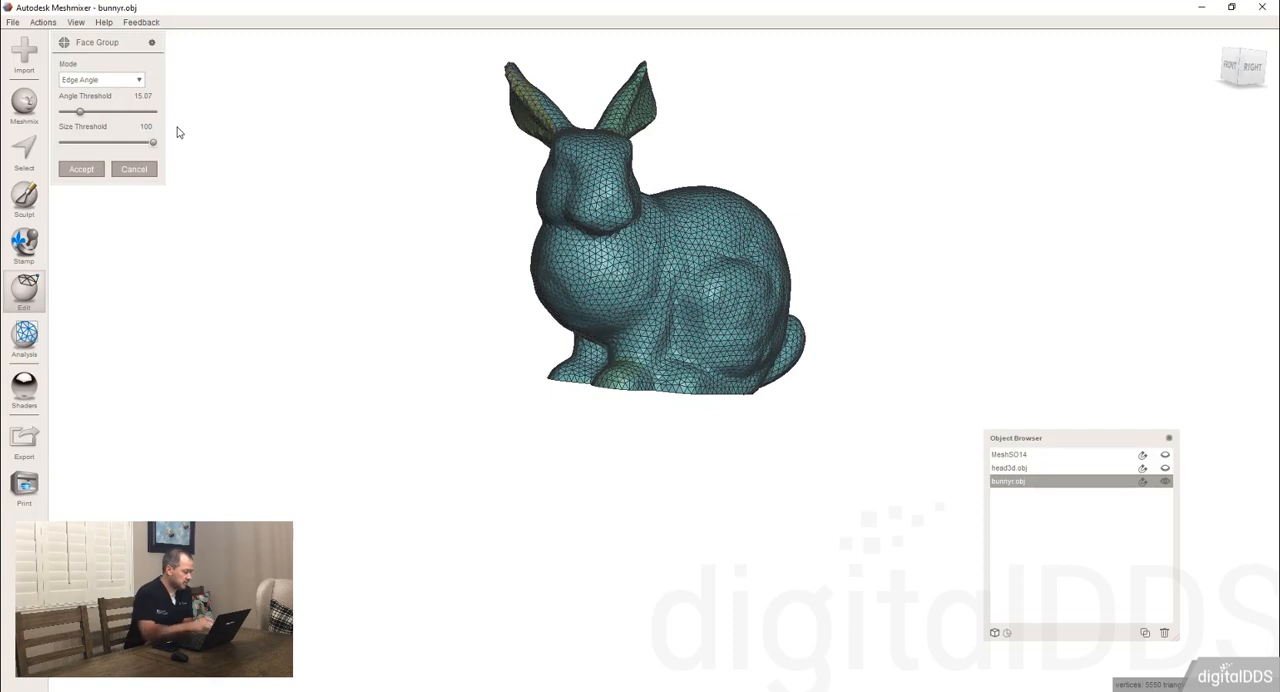
right_click_drag(600, 280, 737, 289)
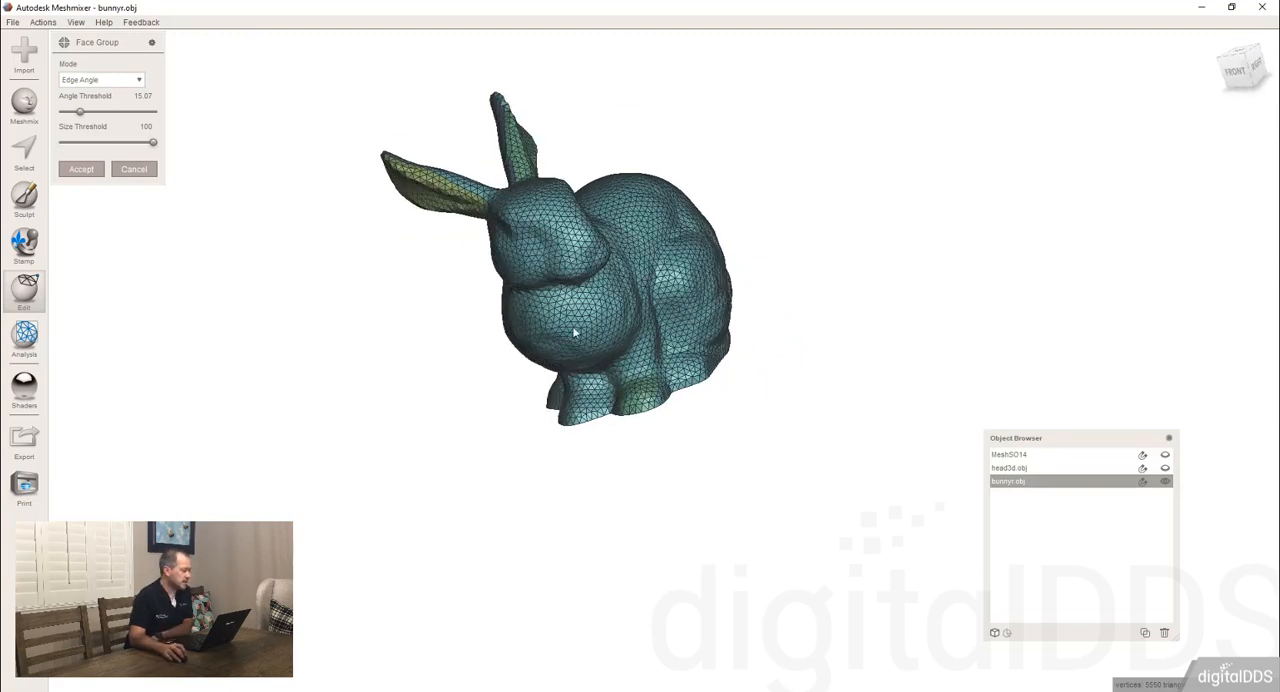
right_click_drag(571, 331, 684, 216)
scroll(630, 205, "up", 3)
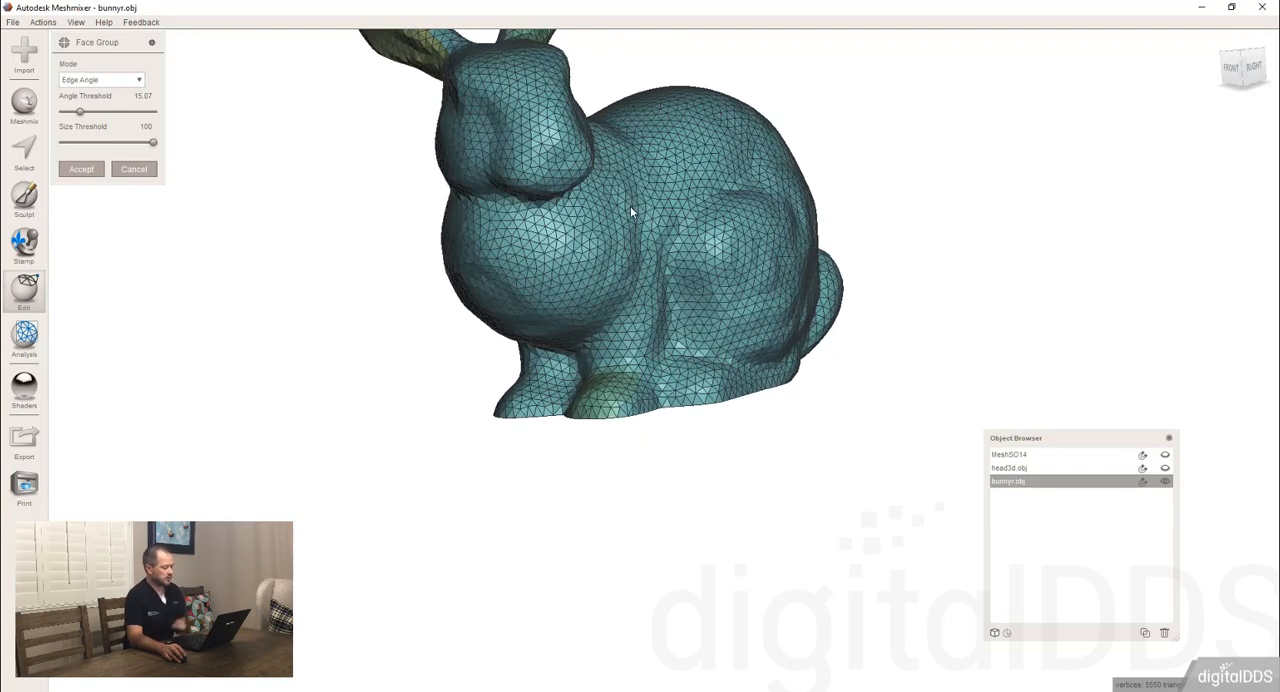
scroll(640, 369, "down", 2)
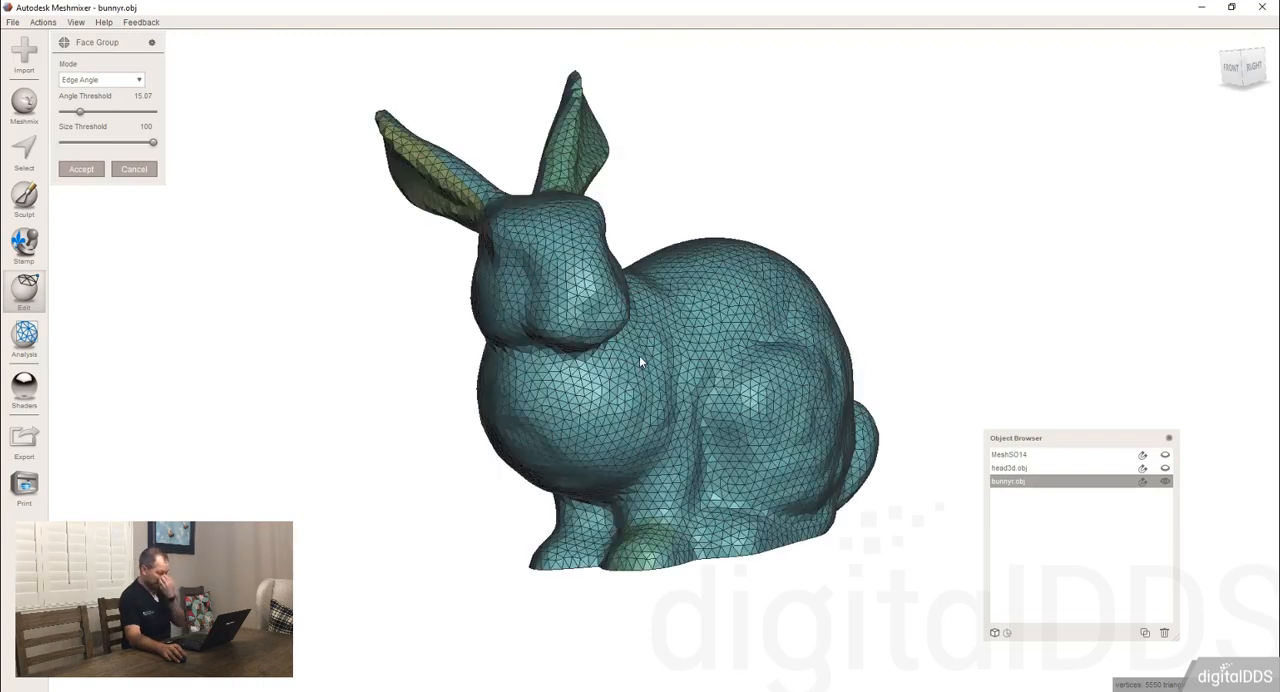
right_click_drag(661, 371, 620, 405)
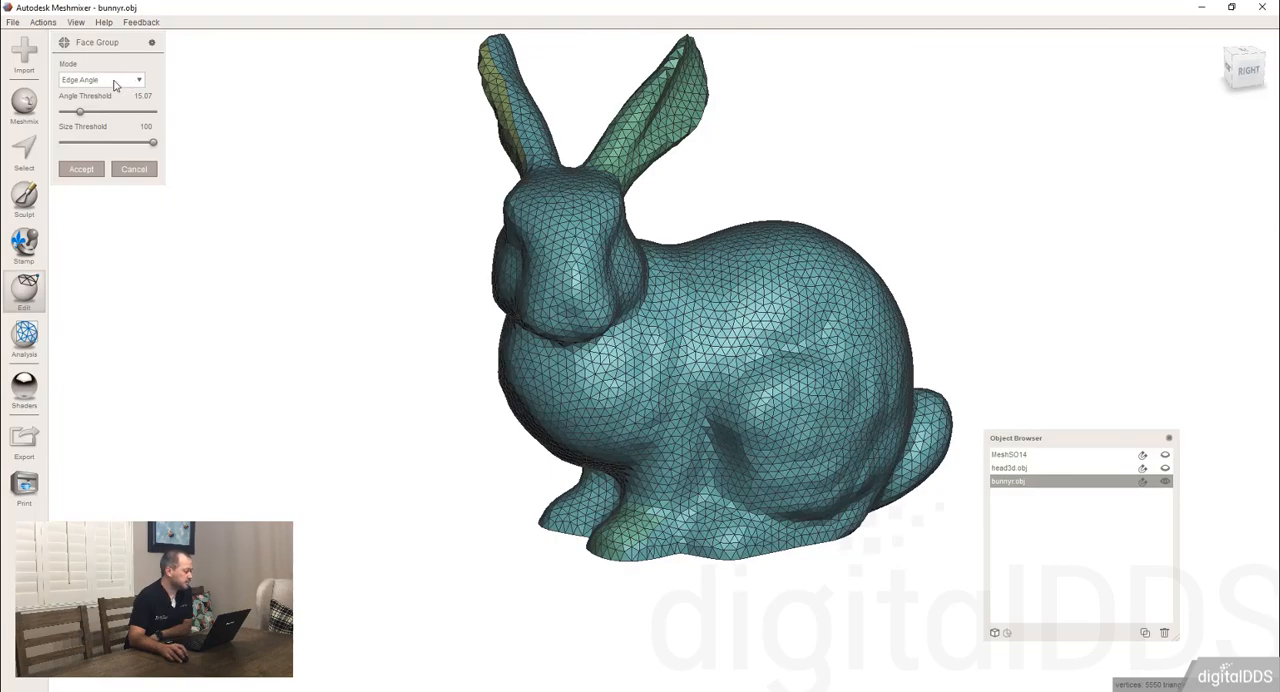
Switch the face group mode to Normal Angle and inspect the regions it creates across the bunny.
left_click(90, 80)
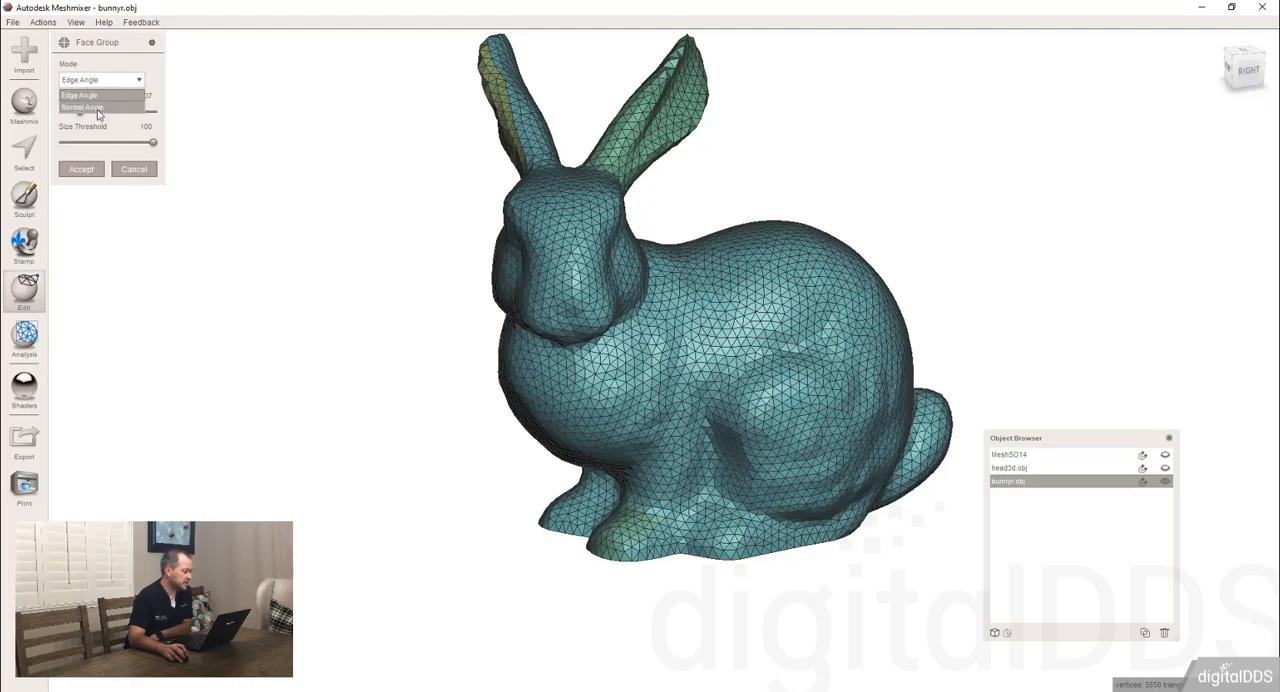
left_click(85, 95)
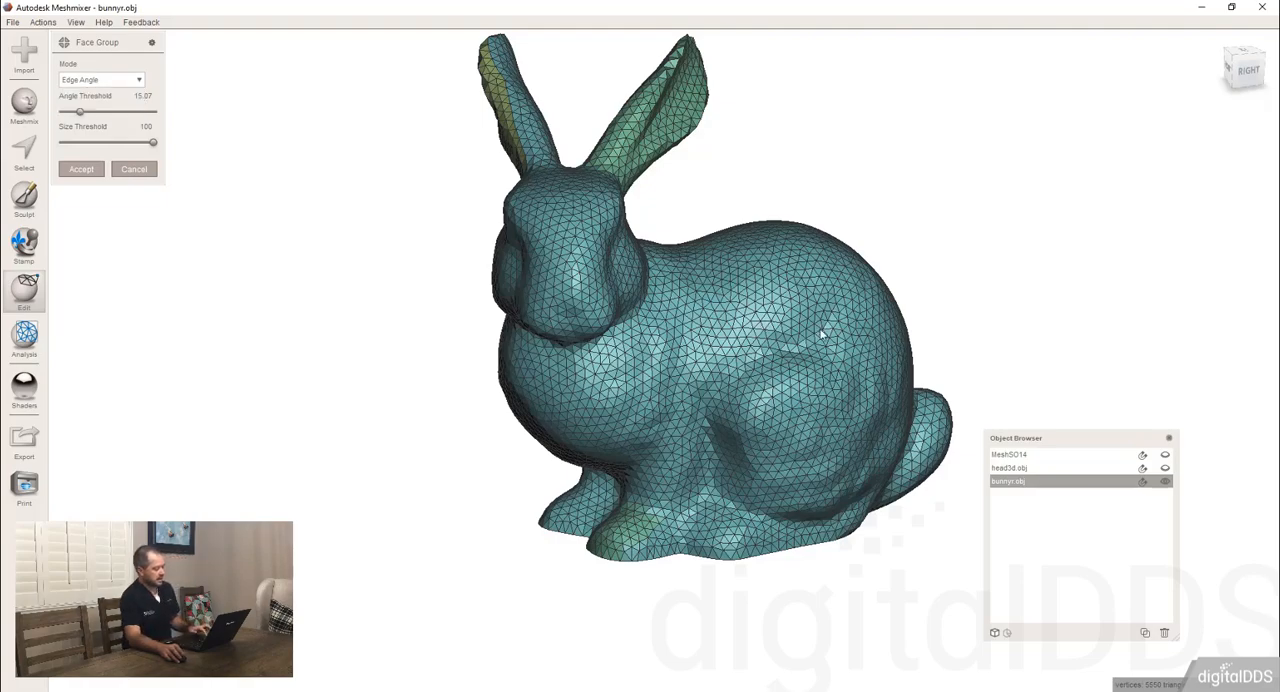
scroll(767, 325, "up", 10)
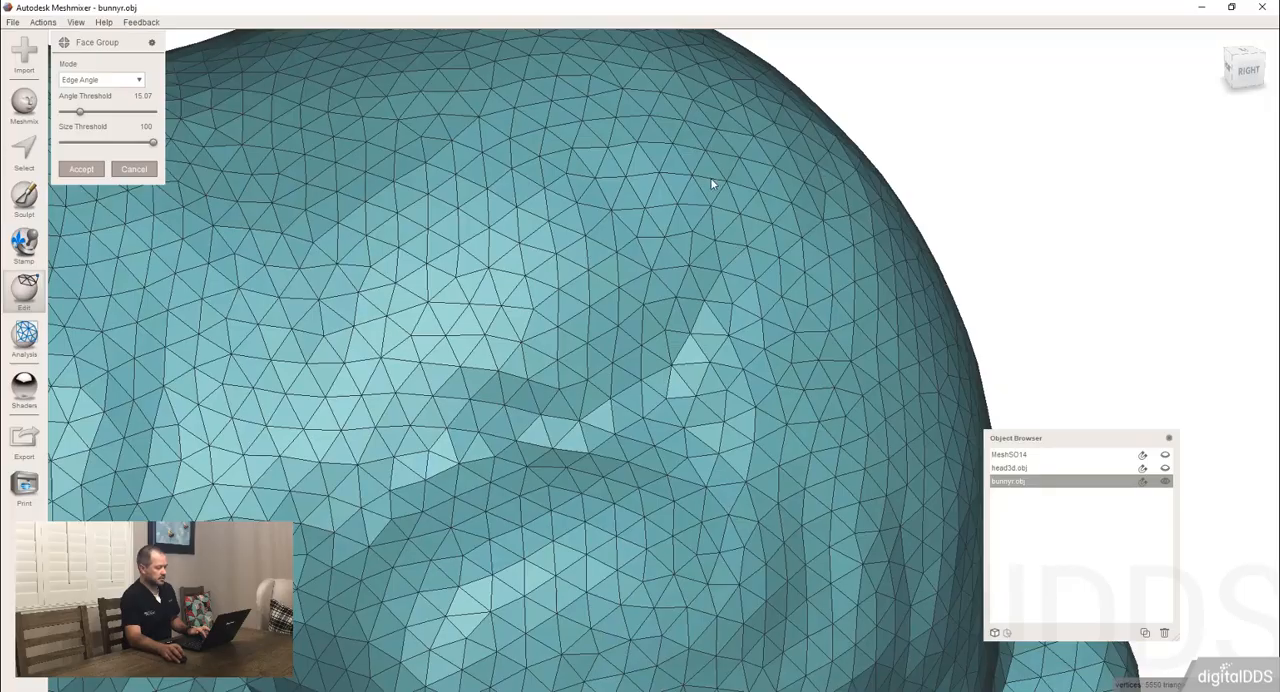
middle_click_drag(673, 148, 611, 331)
scroll(611, 331, "up", 4)
mouse_move(700, 241)
right_mouse_down()
mouse_move(687, 255)
mouse_move(665, 245)
mouse_move(687, 251)
right_mouse_up()
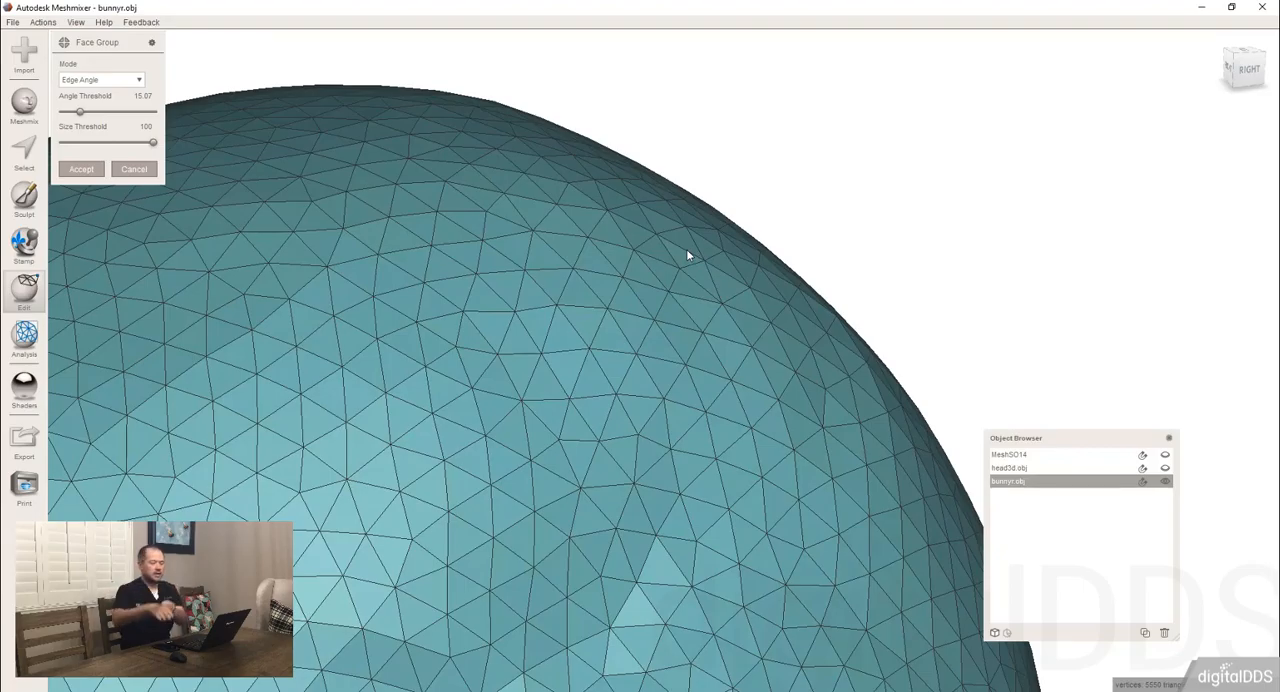
left_click(140, 80)
left_click(100, 106)
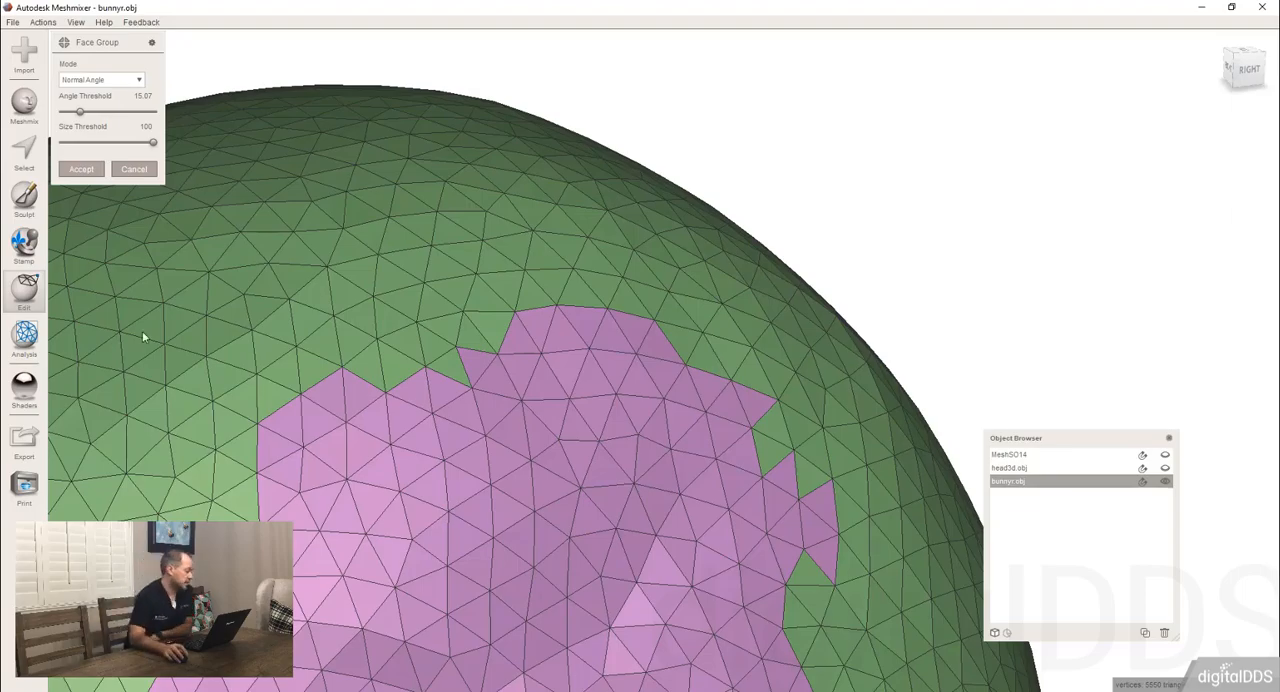
scroll(340, 321, "down", 8)
scroll(354, 305, "down", 8)
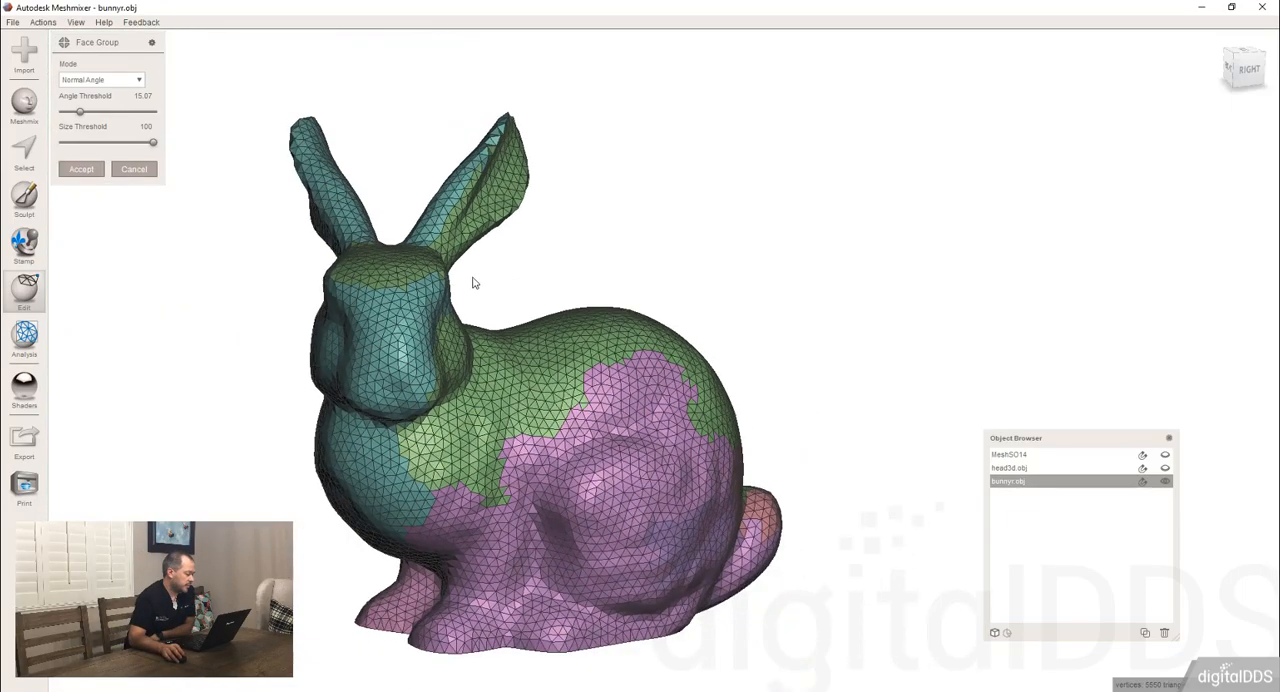
right_click_drag(474, 280, 456, 303)
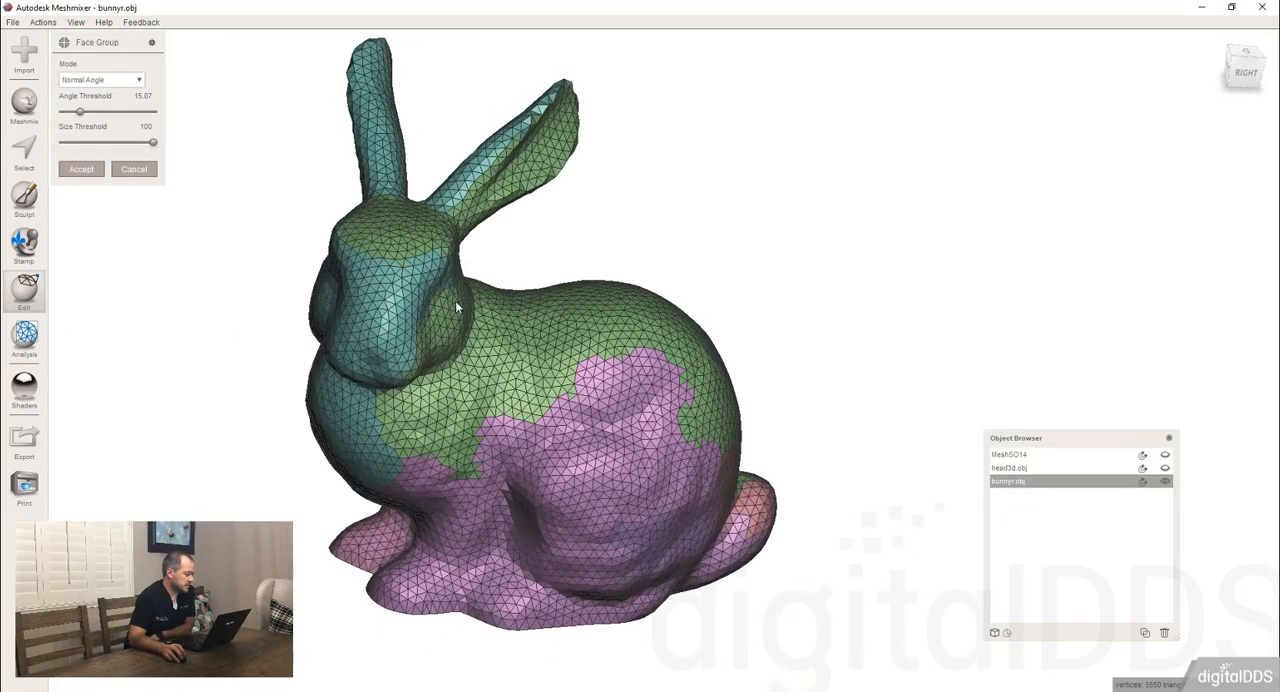
Switch the face group mode back to Edge Angle and cancel the face group generation.
left_click(100, 79)
left_click(88, 100)
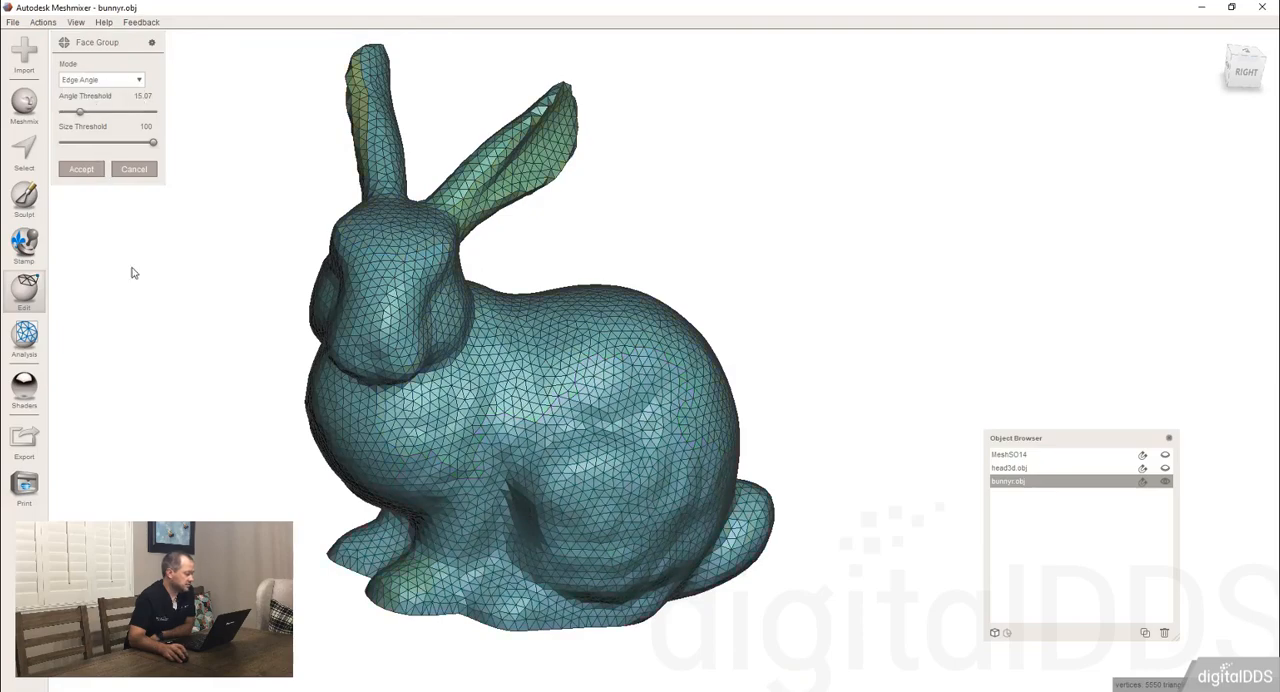
left_click(133, 169)
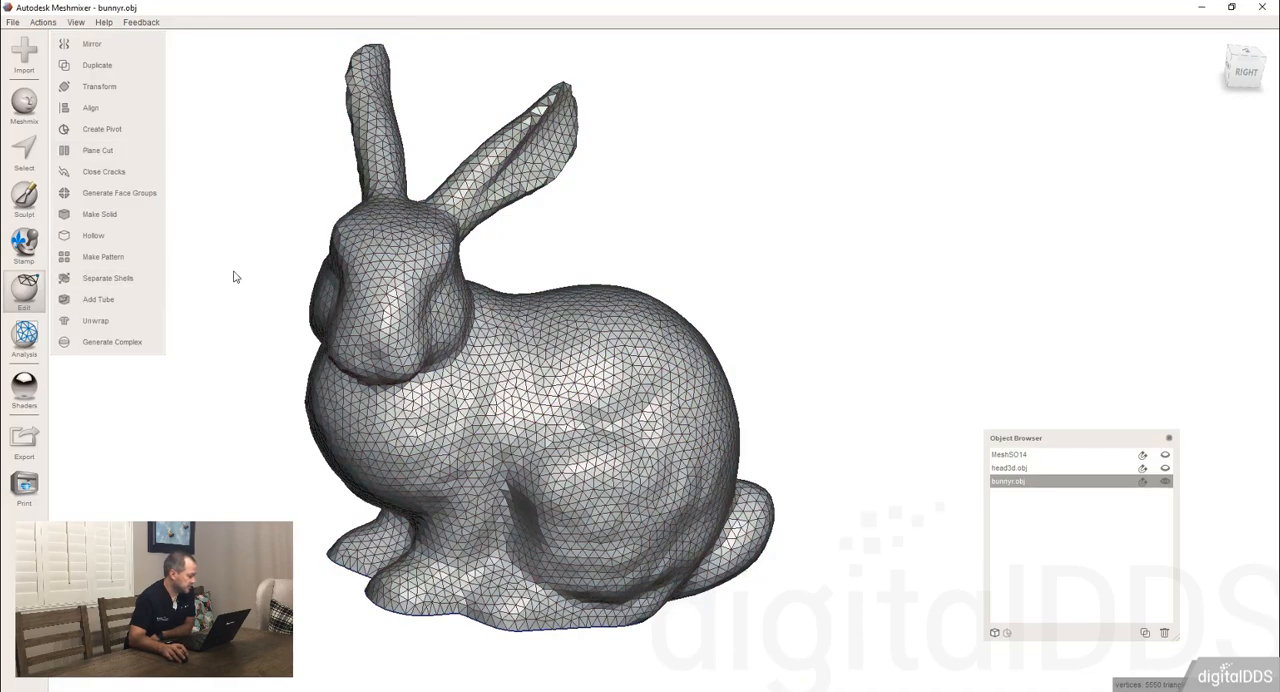
Turn off the wireframe display so the bunny shows only its shaded surface.
scroll(470, 288, "down", 4)
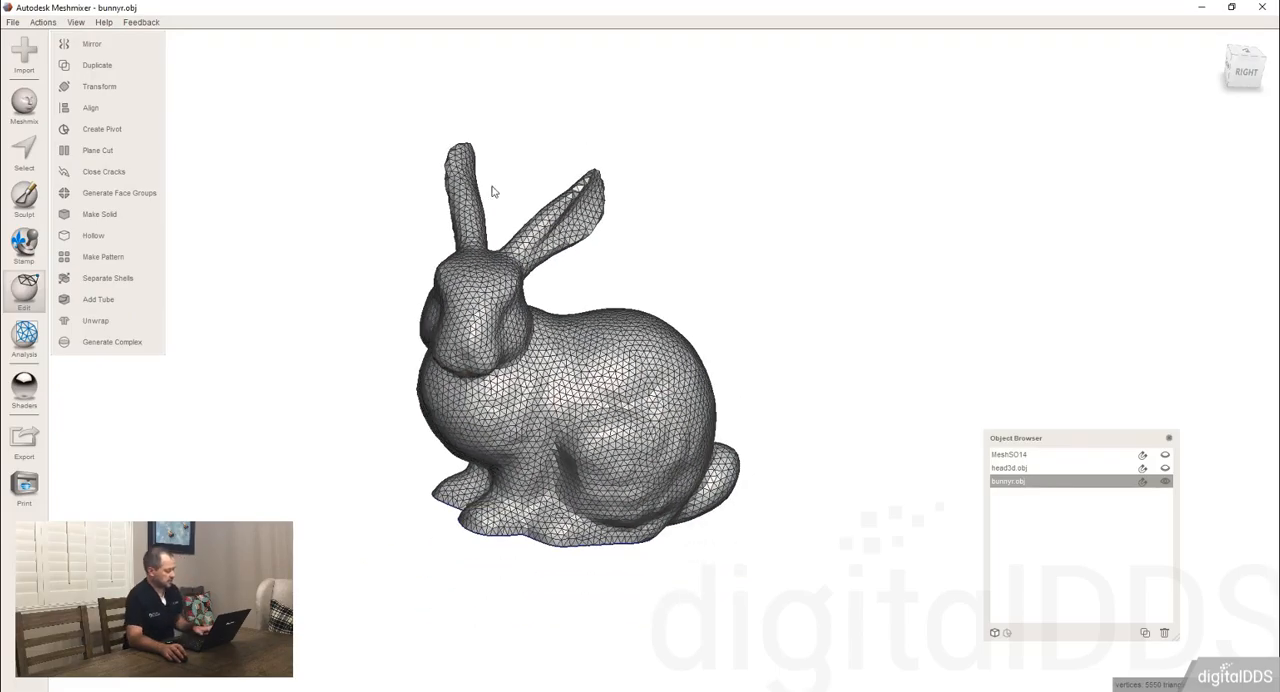
key("w")
right_click_drag(483, 281, 458, 262)
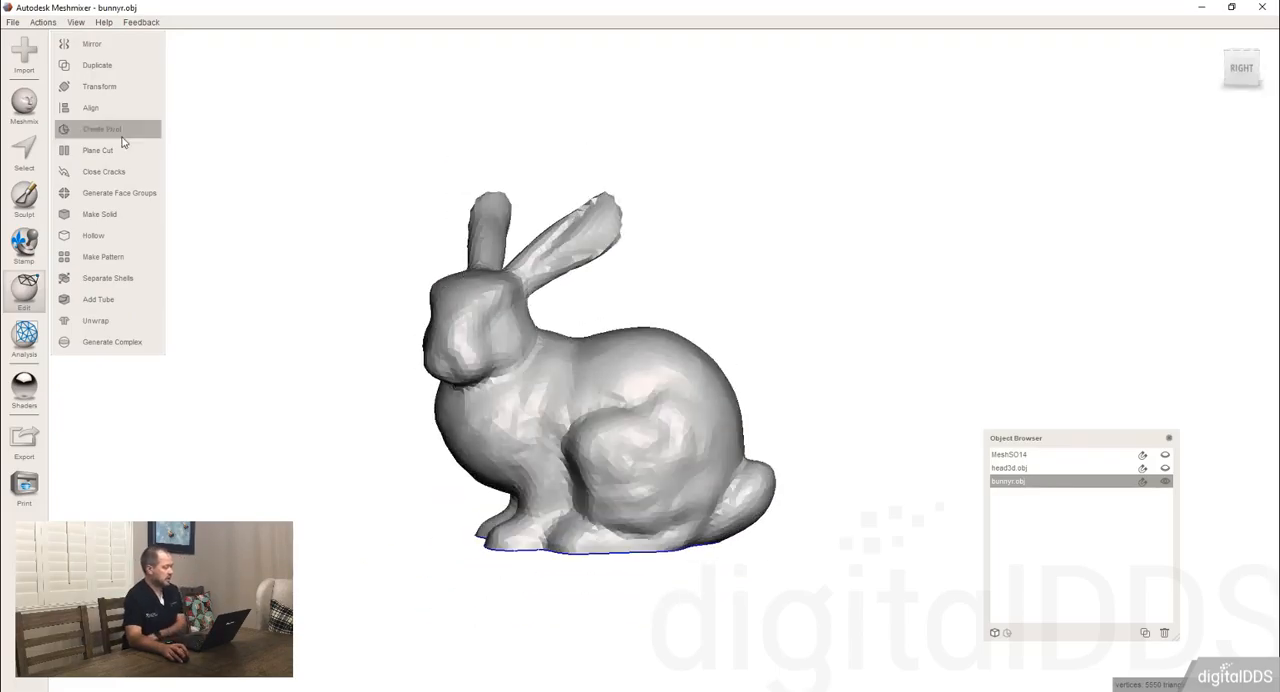
Open the Mask part collection of the Meshmix library and place the complete respirator mask in the scene.
left_click(25, 108)
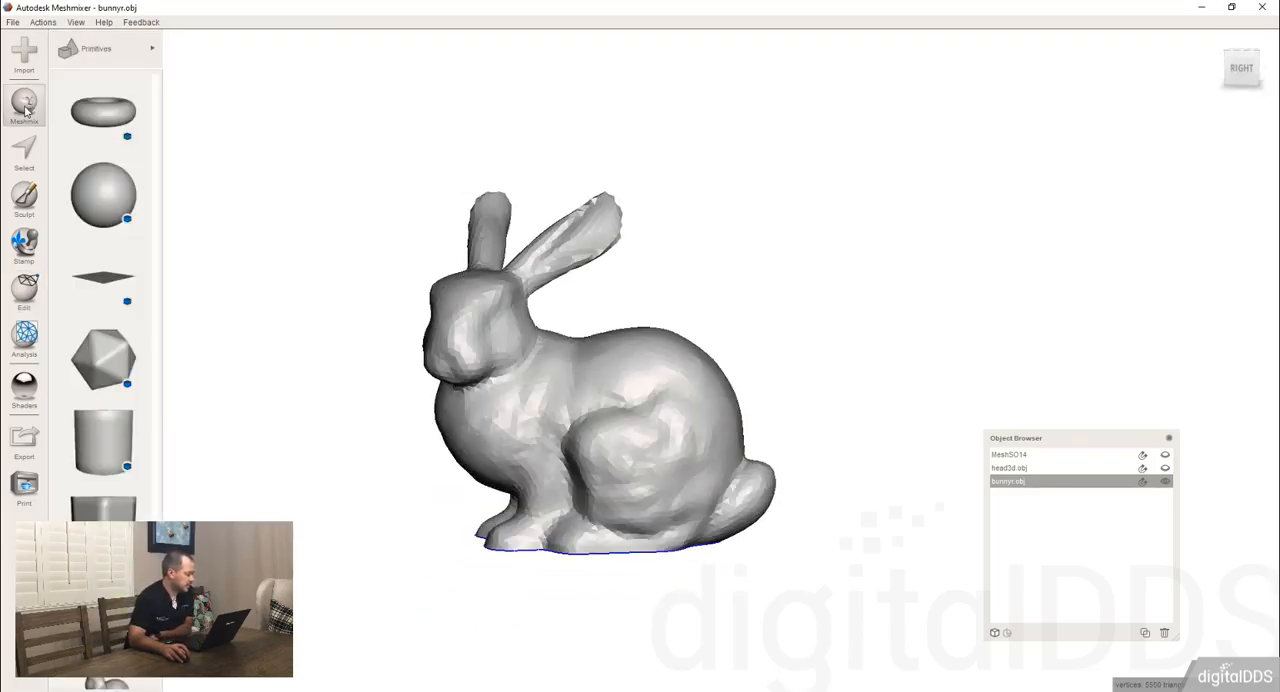
left_click(110, 55)
left_click(216, 138)
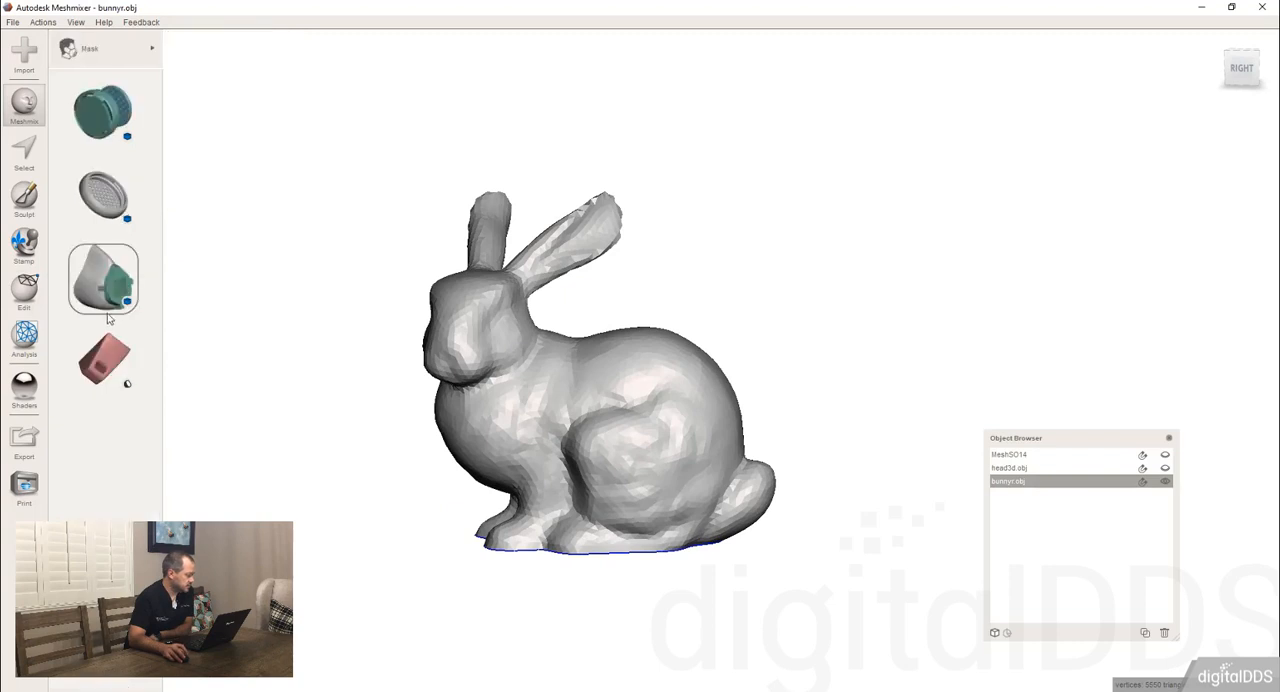
left_click_drag(96, 283, 776, 274)
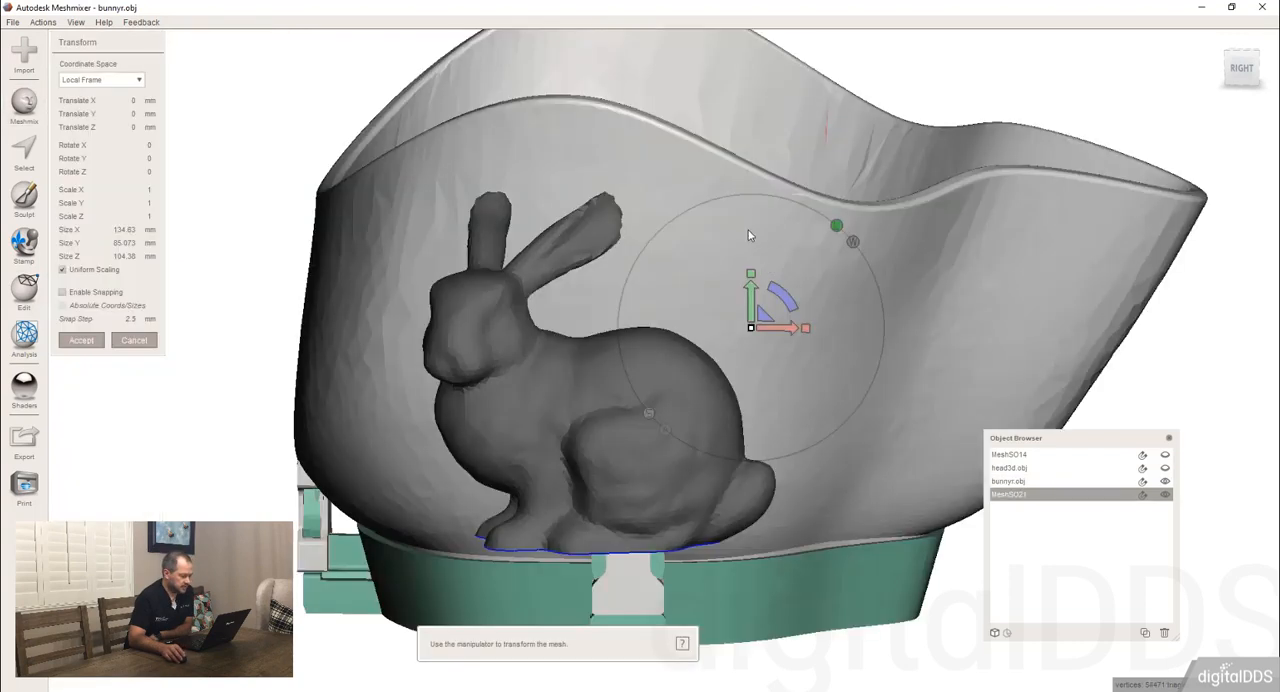
Hide bunny.obj so that only the newly placed mask is visible.
scroll(711, 218, "down", 2)
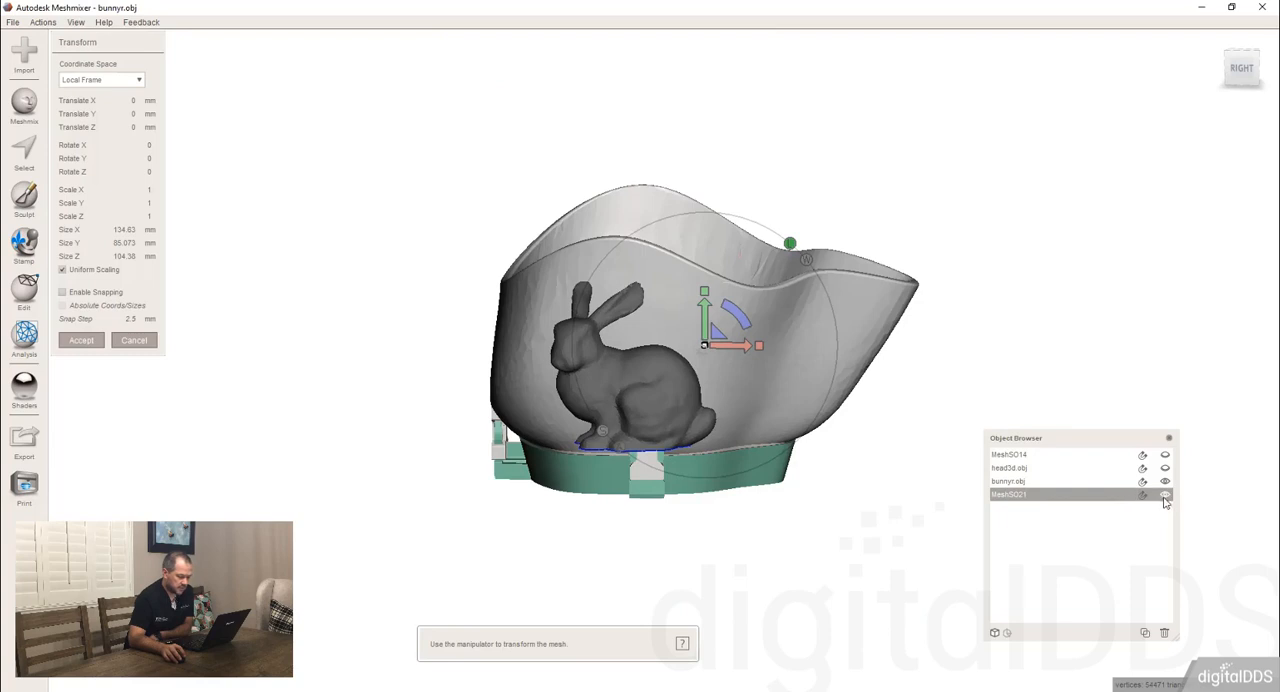
left_click(1165, 456)
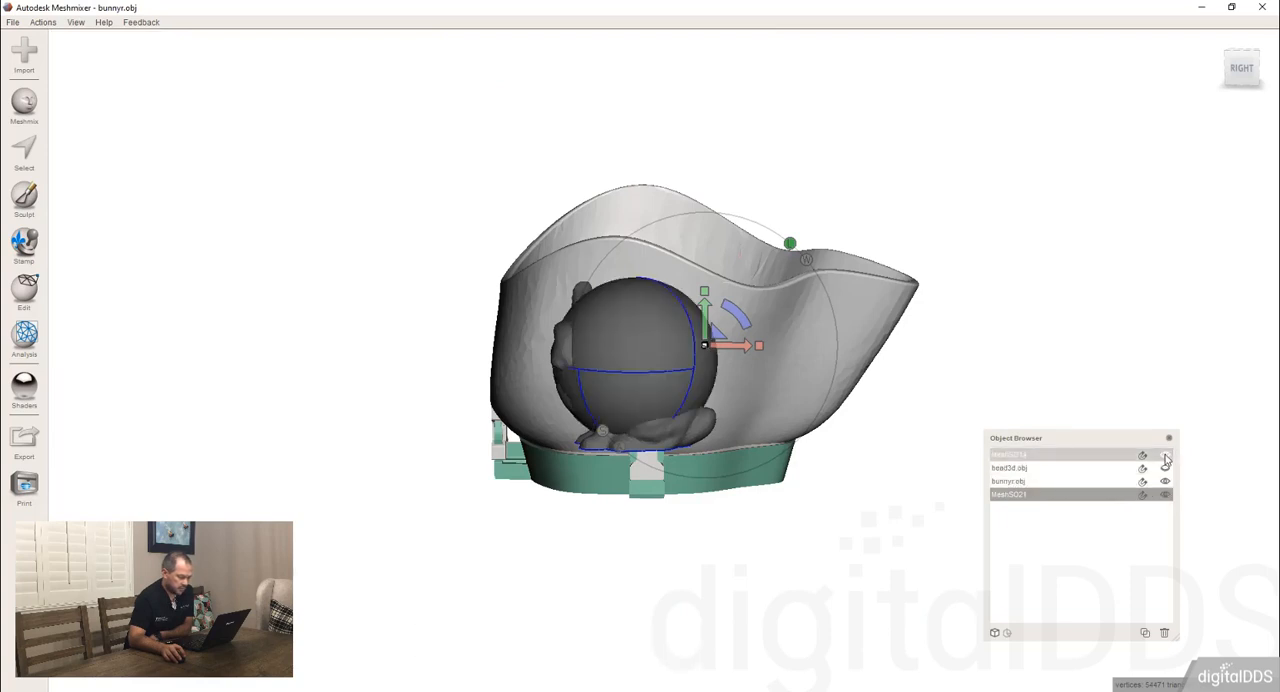
left_click(1165, 457)
left_click(1165, 483)
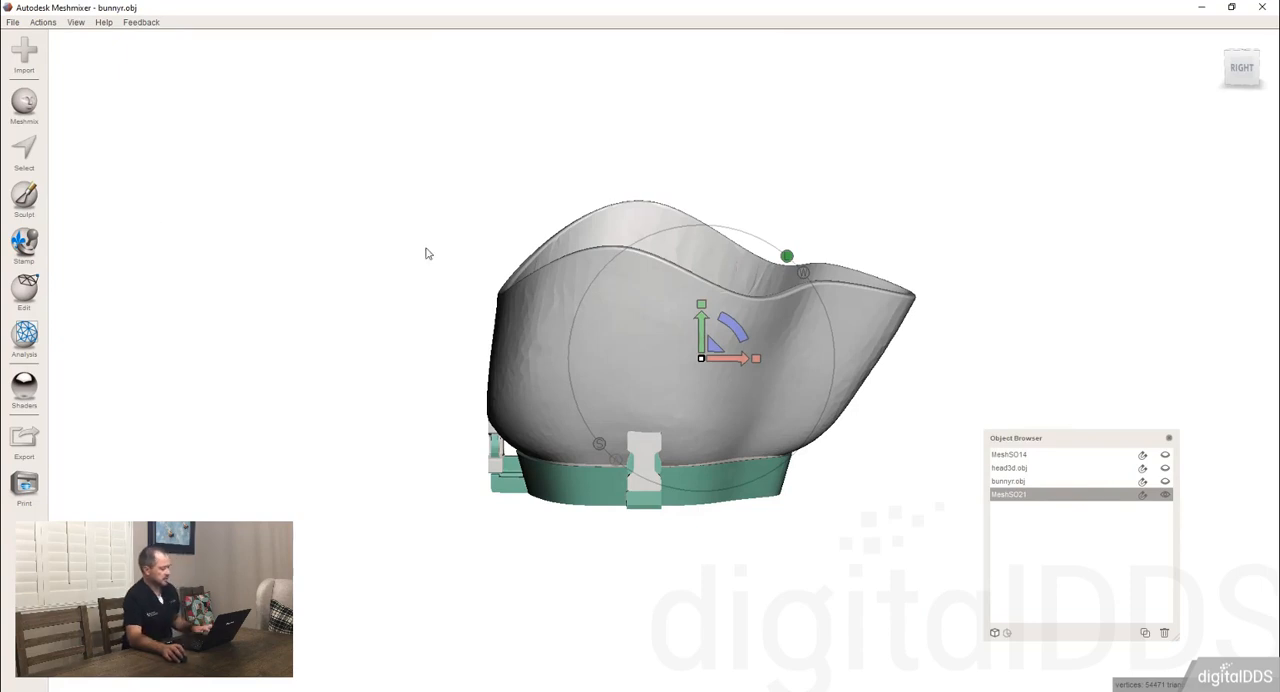
Inspect the placed respirator mask from its filter side and delete it from the scene.
right_click_drag(757, 351, 1037, 211)
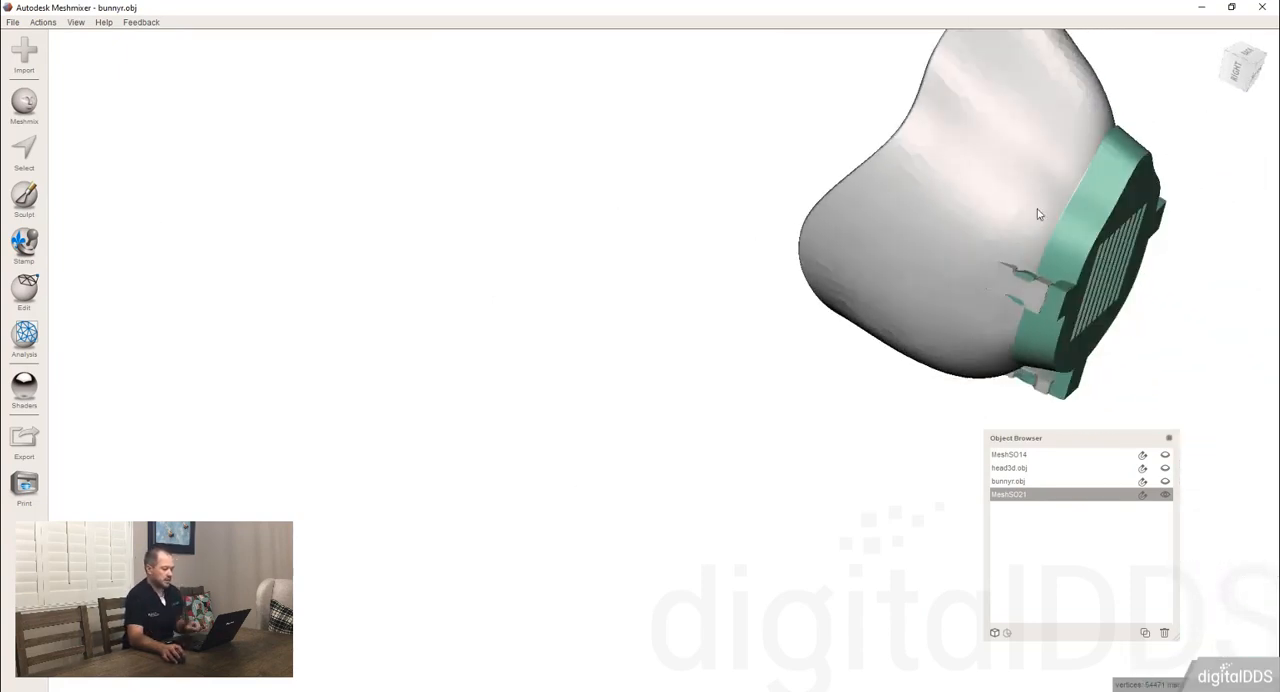
key("f")
right_click_drag(716, 328, 640, 380)
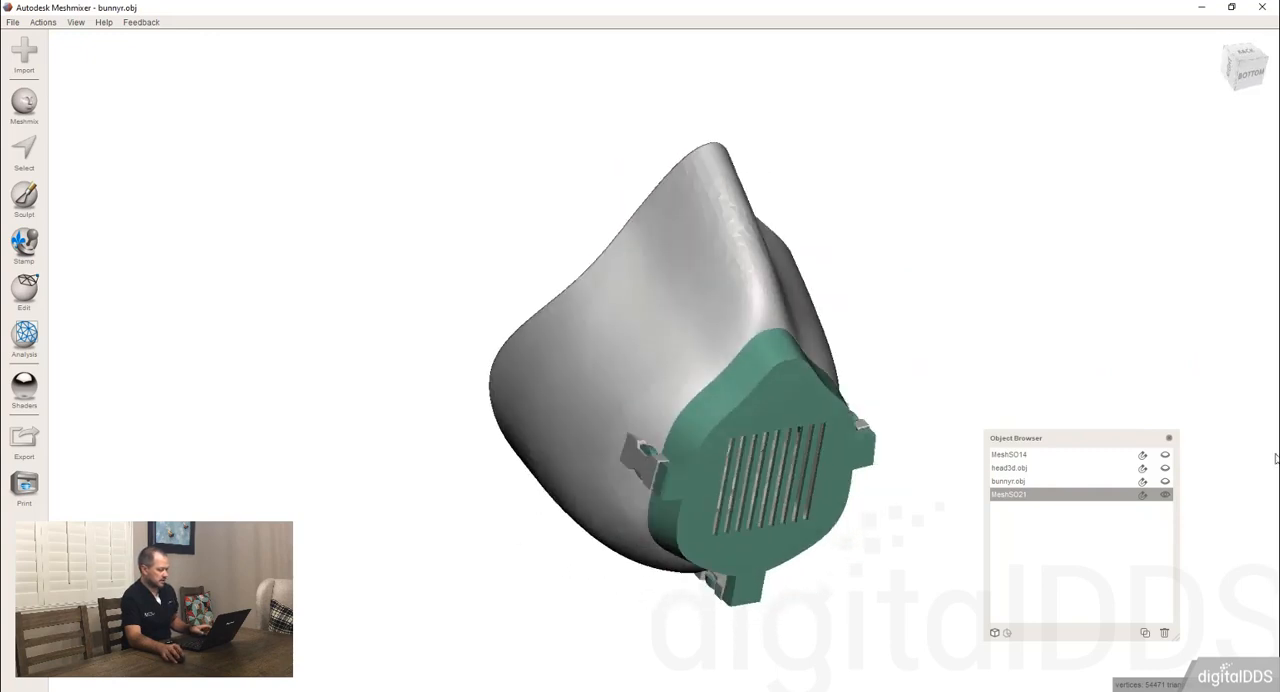
left_click(1165, 634)
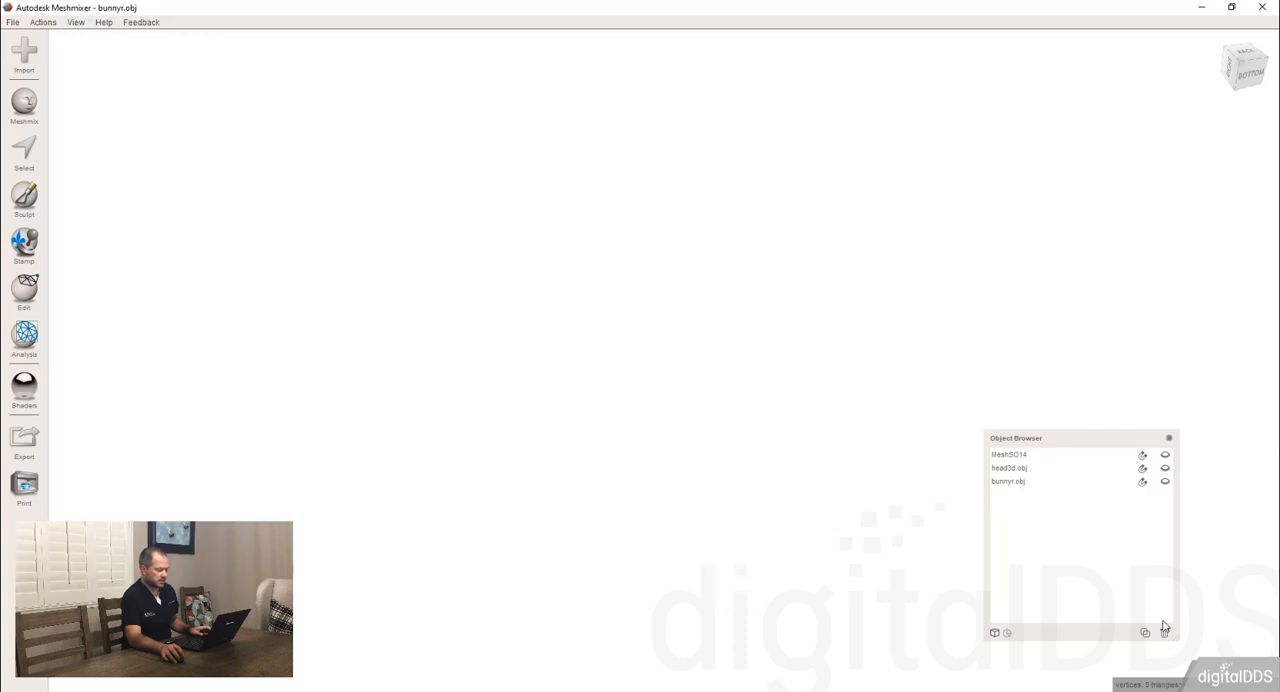
Import MontanaMaskFilterFrame(edited).stl from the Downloads folder and delete it from the scene.
left_click(24, 50)
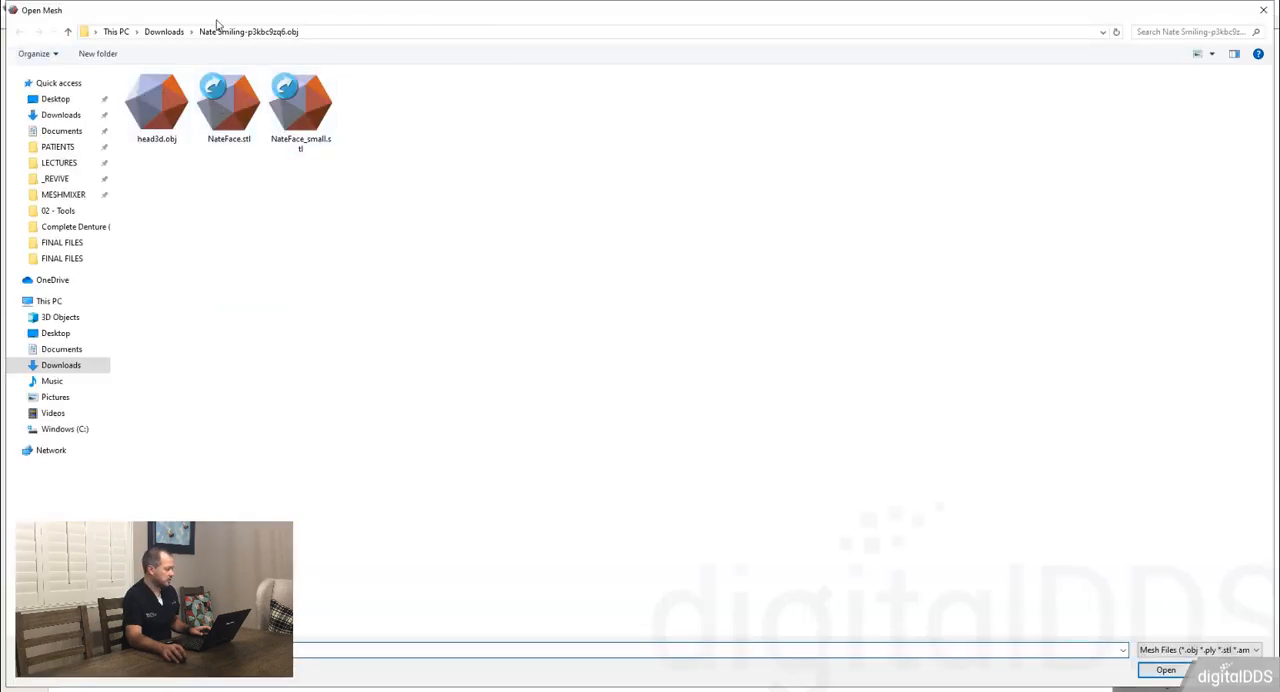
left_click(164, 31)
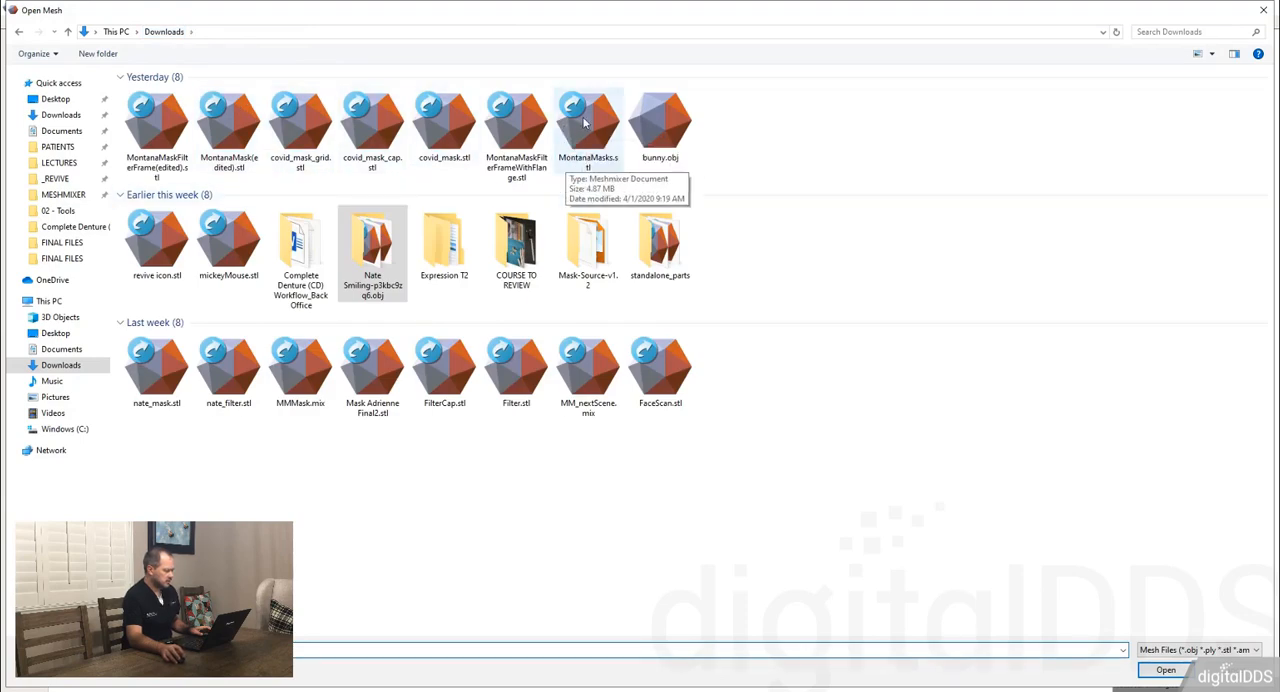
double_click(151, 130)
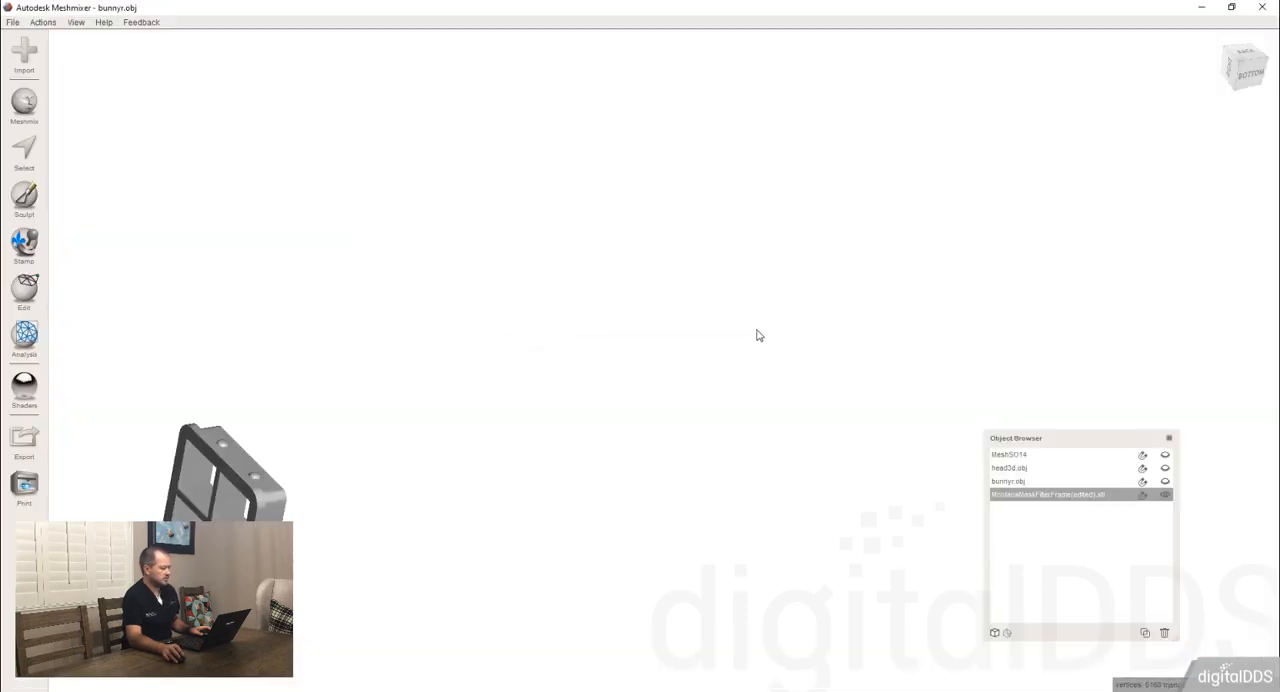
left_click(1164, 633)
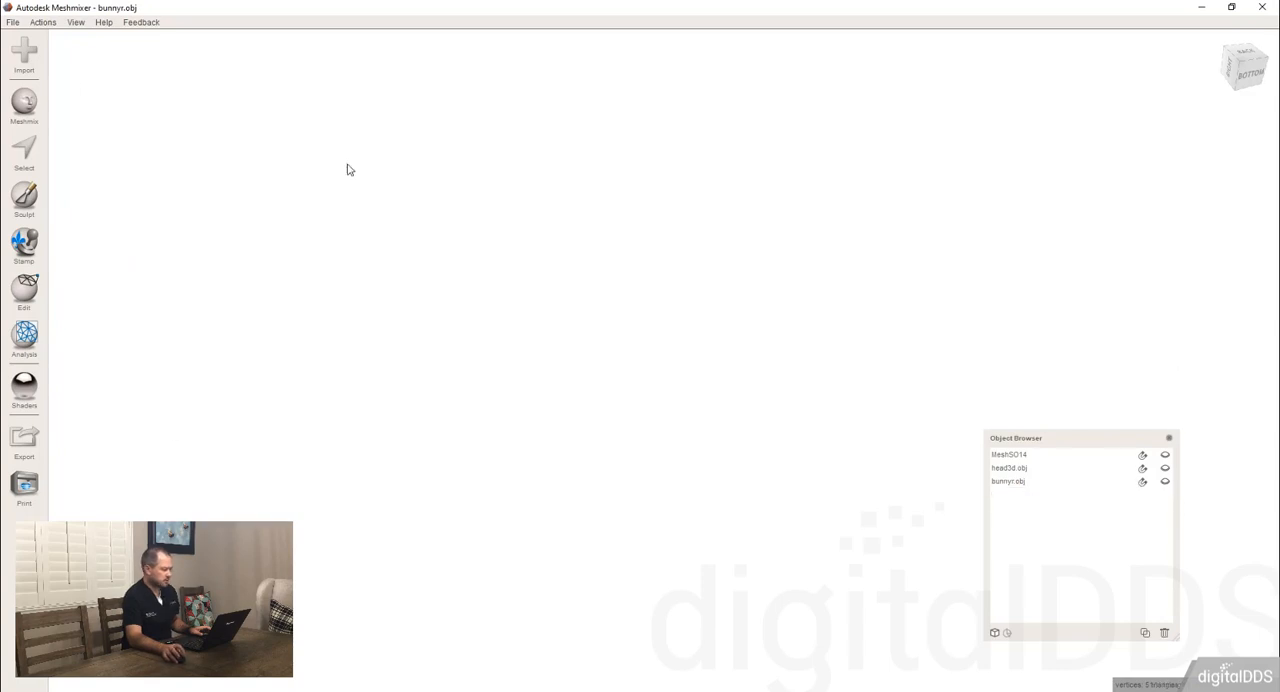
Import MontanaMask(edited).stl and bring its front opening into view.
left_click(14, 54)
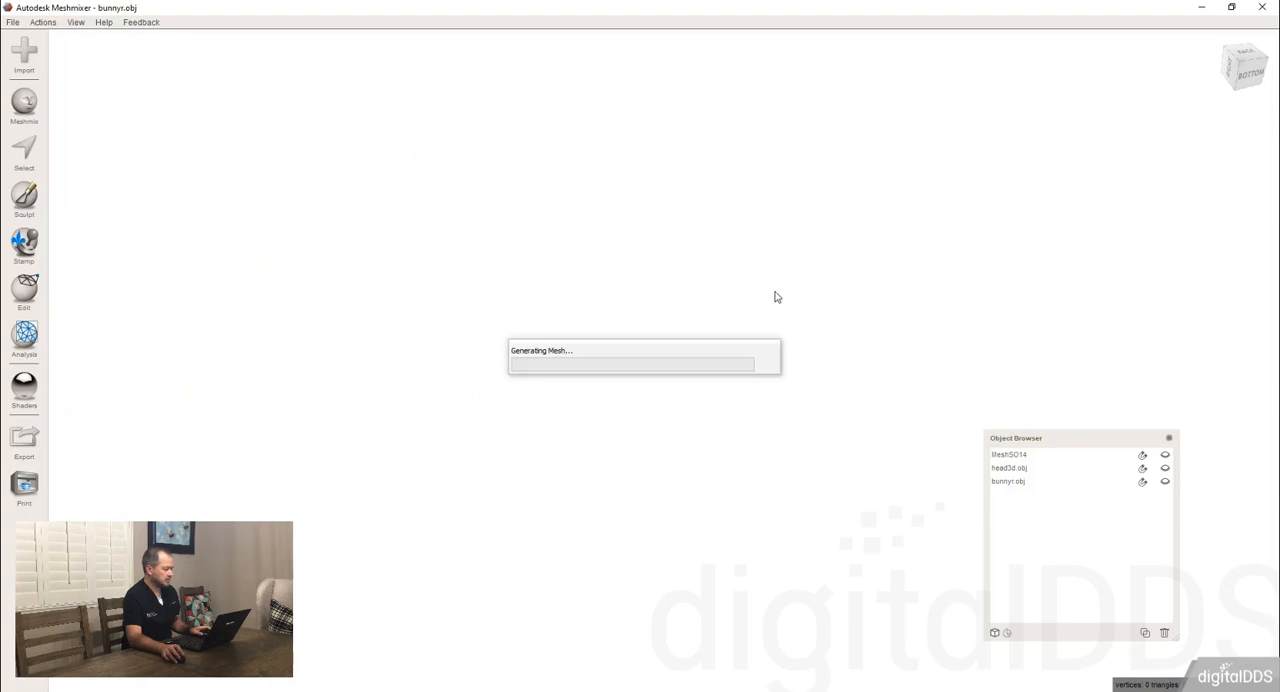
key("c")
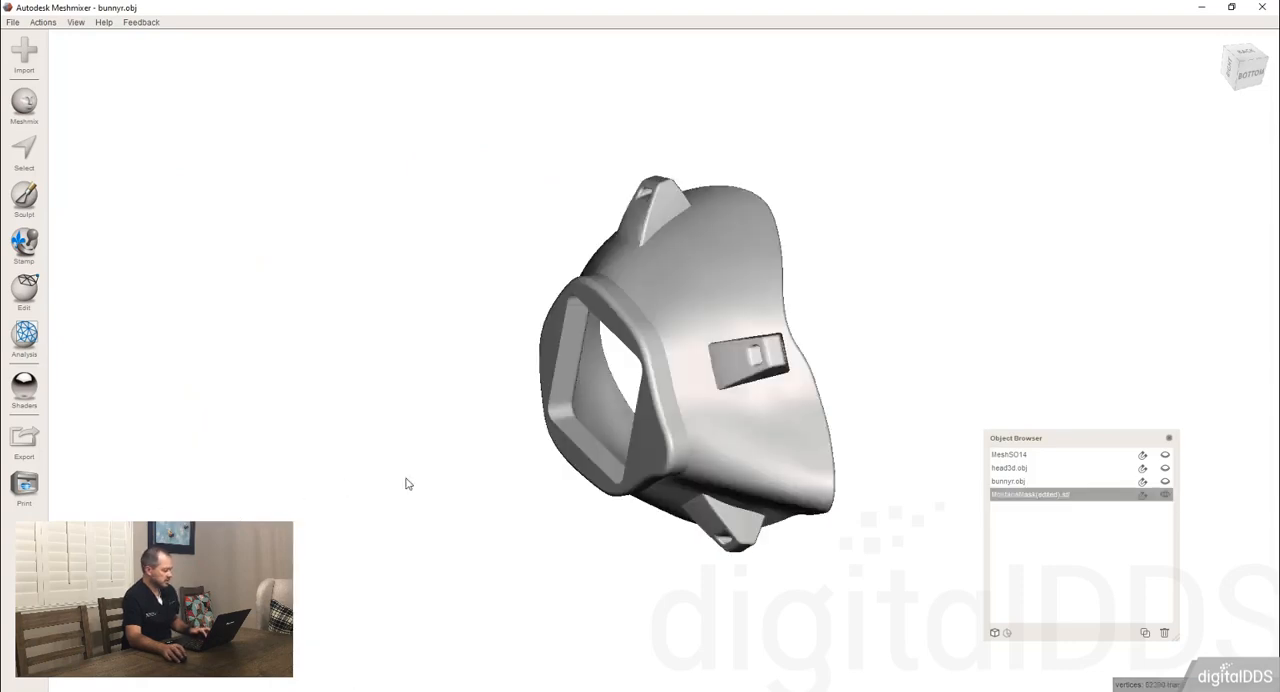
right_click_drag(630, 335, 812, 418)
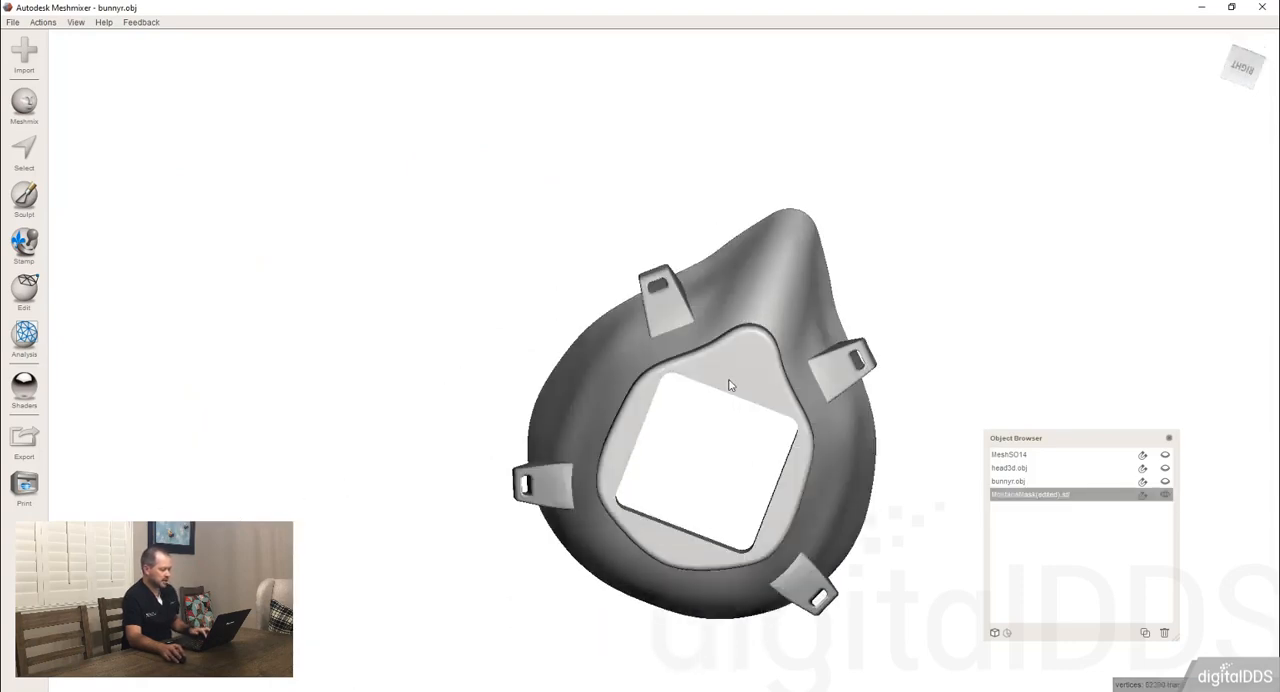
key("c")
Examine the imported mask's shell, filter opening rim and strap tabs from several angles.
right_click_drag(657, 530, 663, 342)
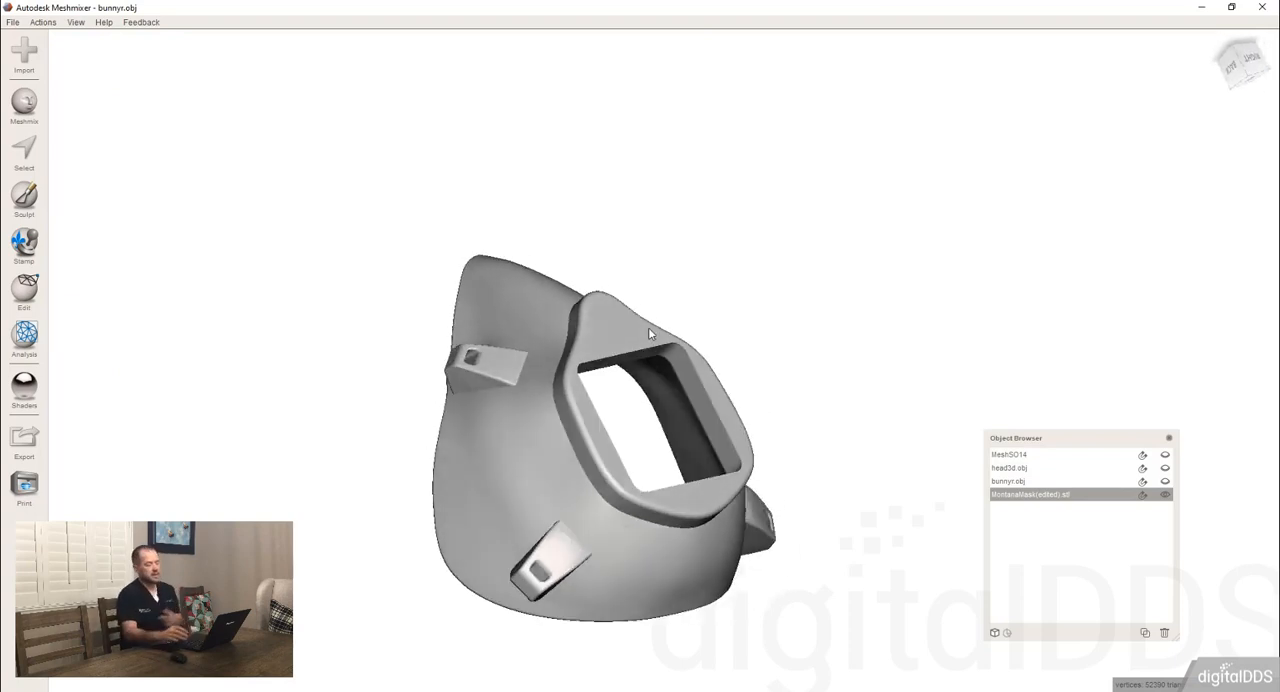
right_click_drag(511, 398, 507, 357)
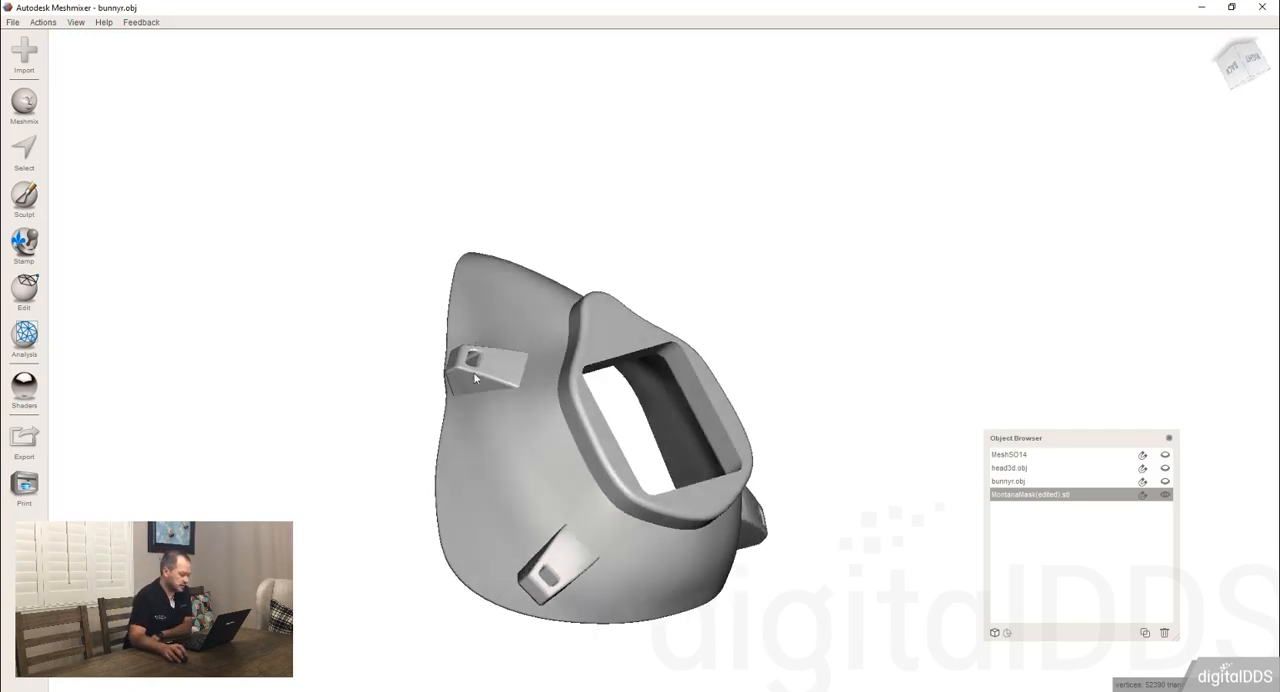
right_click_drag(609, 414, 530, 385)
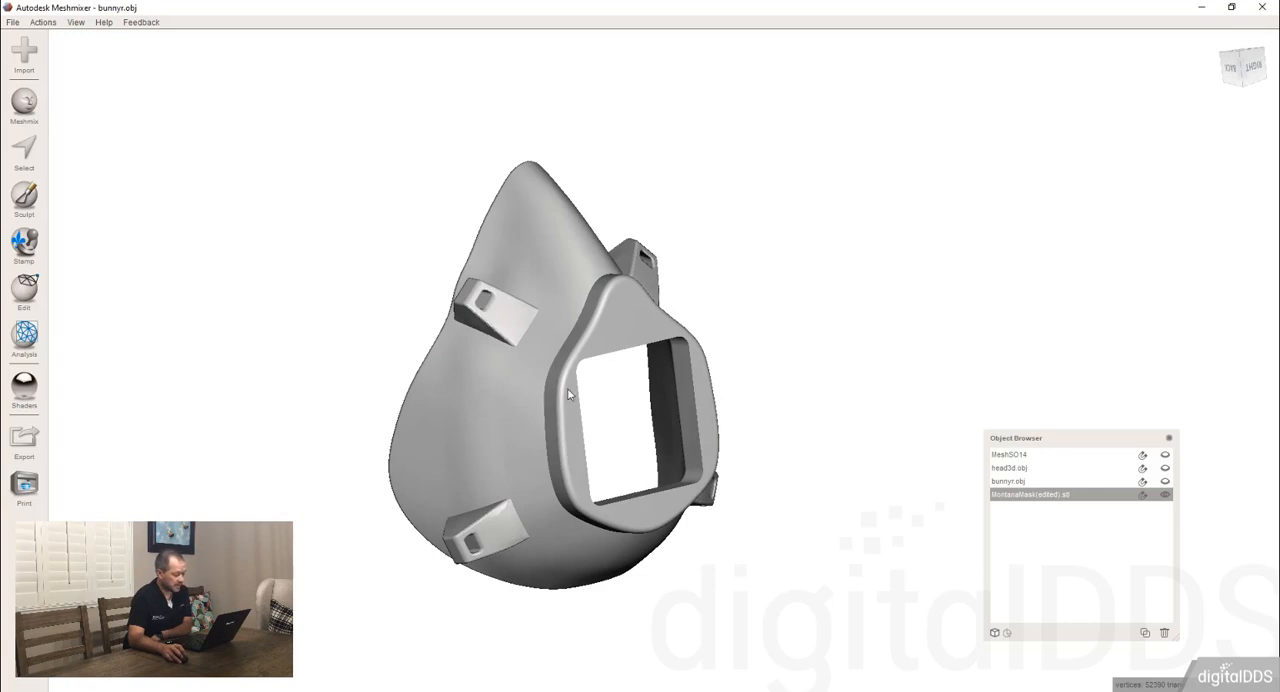
right_click_drag(525, 329, 478, 273)
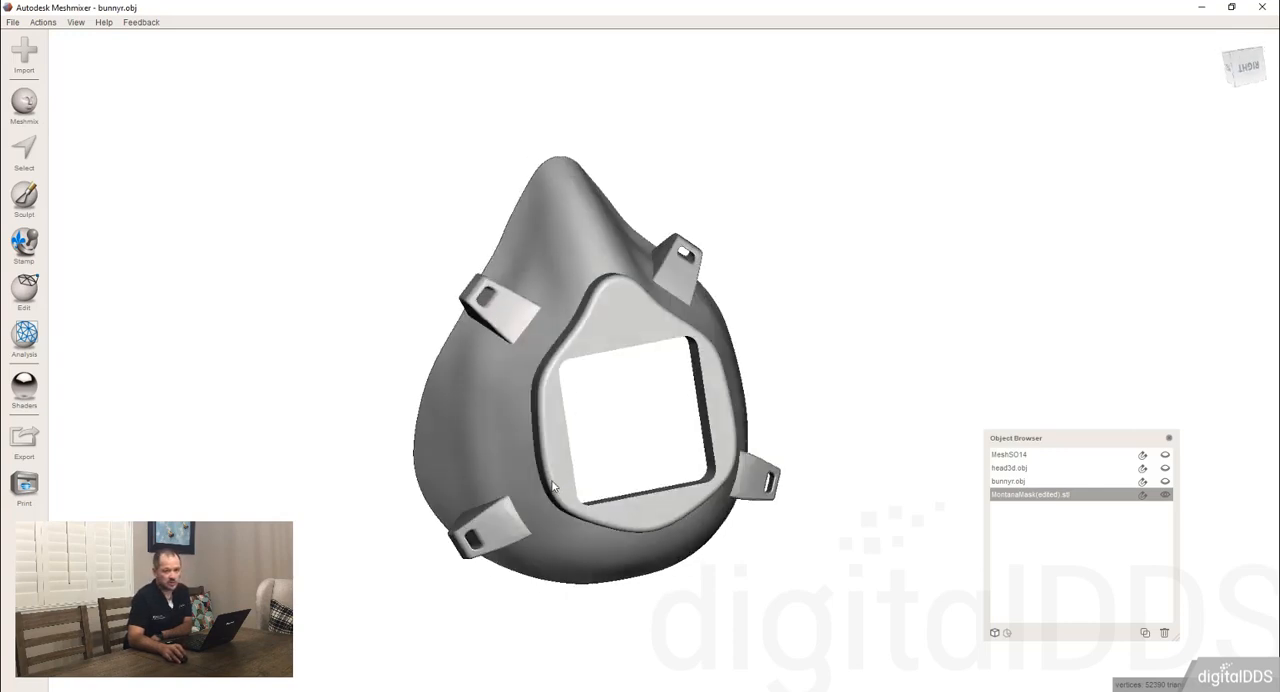
right_click_drag(503, 410, 535, 401)
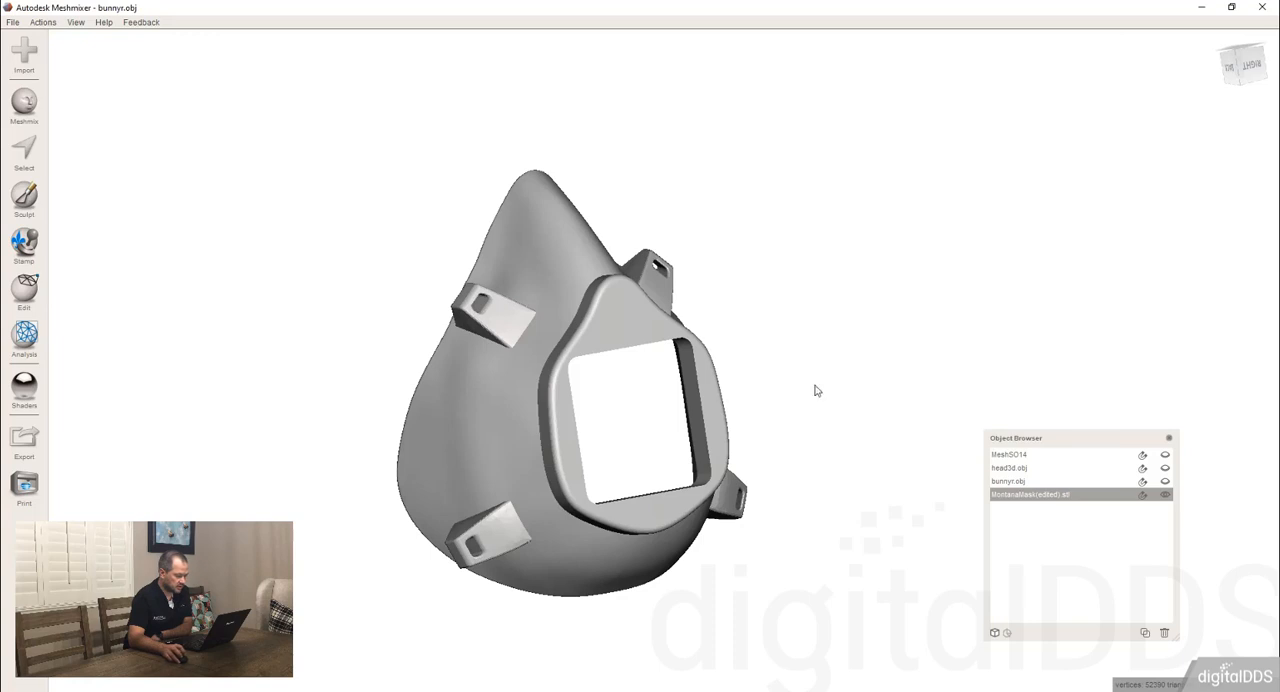
Start generating face groups on the mask in Edge Angle mode and inspect the coloured regions around the filter opening.
left_click(26, 290)
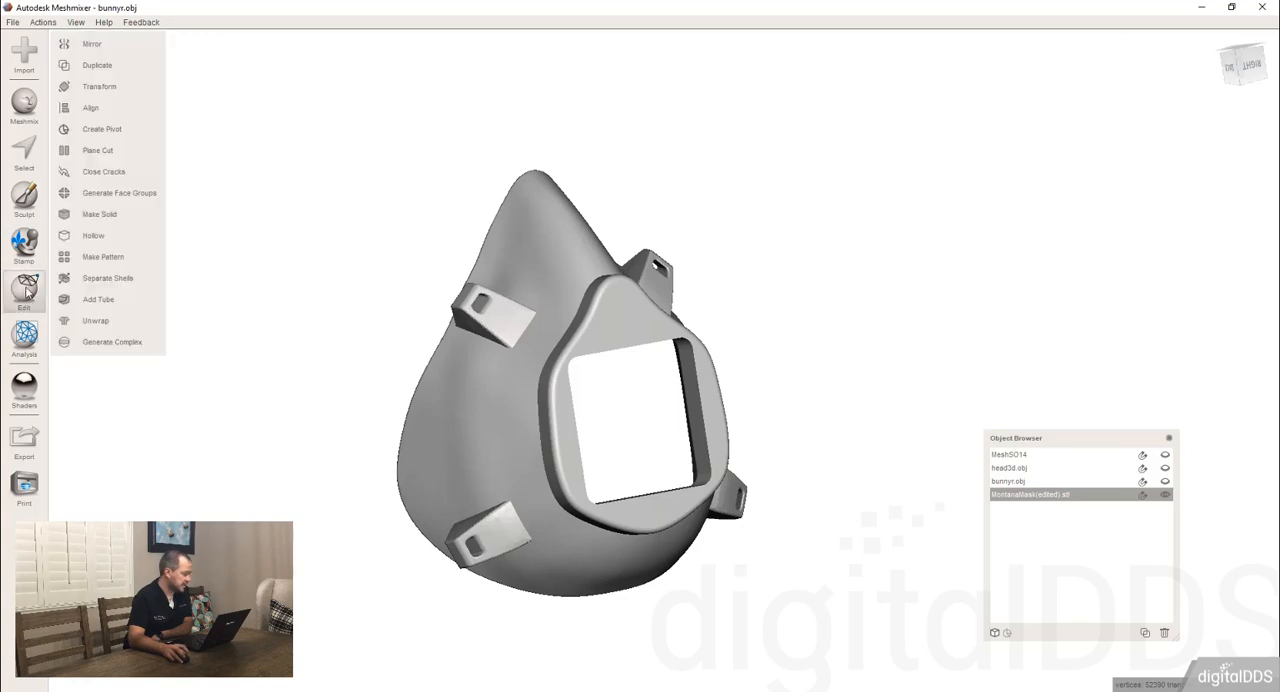
left_click(141, 196)
right_click_drag(463, 366, 533, 391)
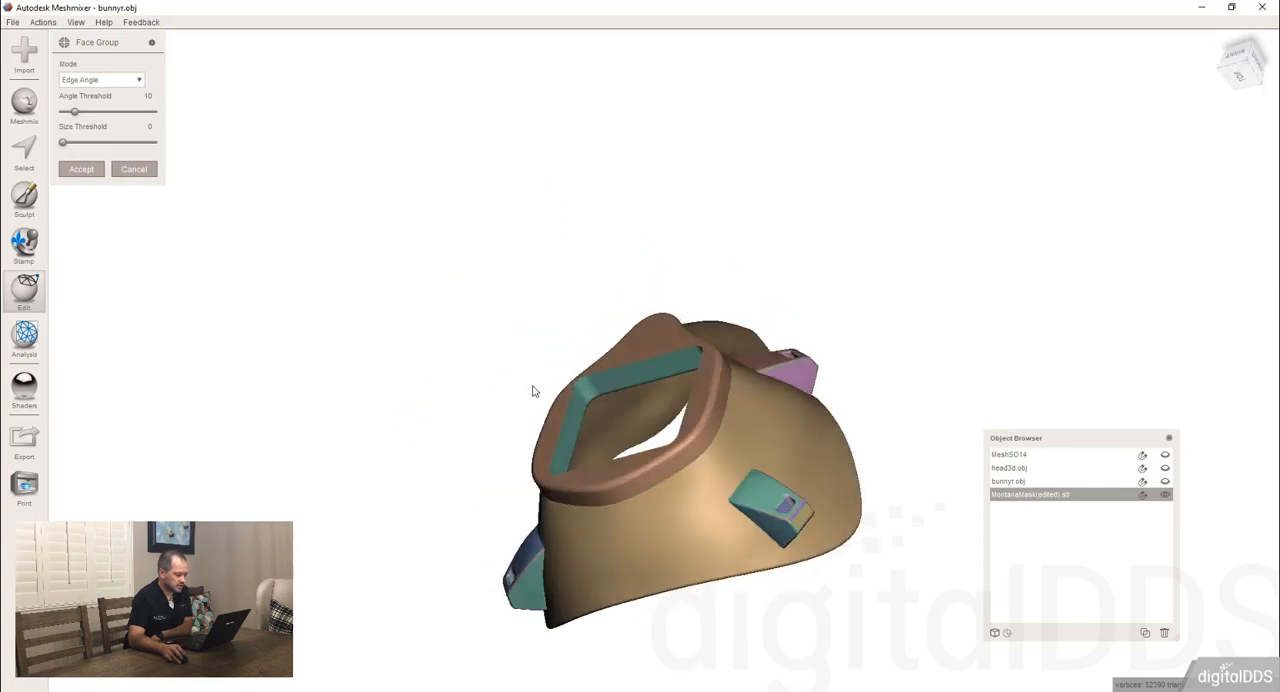
right_click_drag(666, 372, 597, 303)
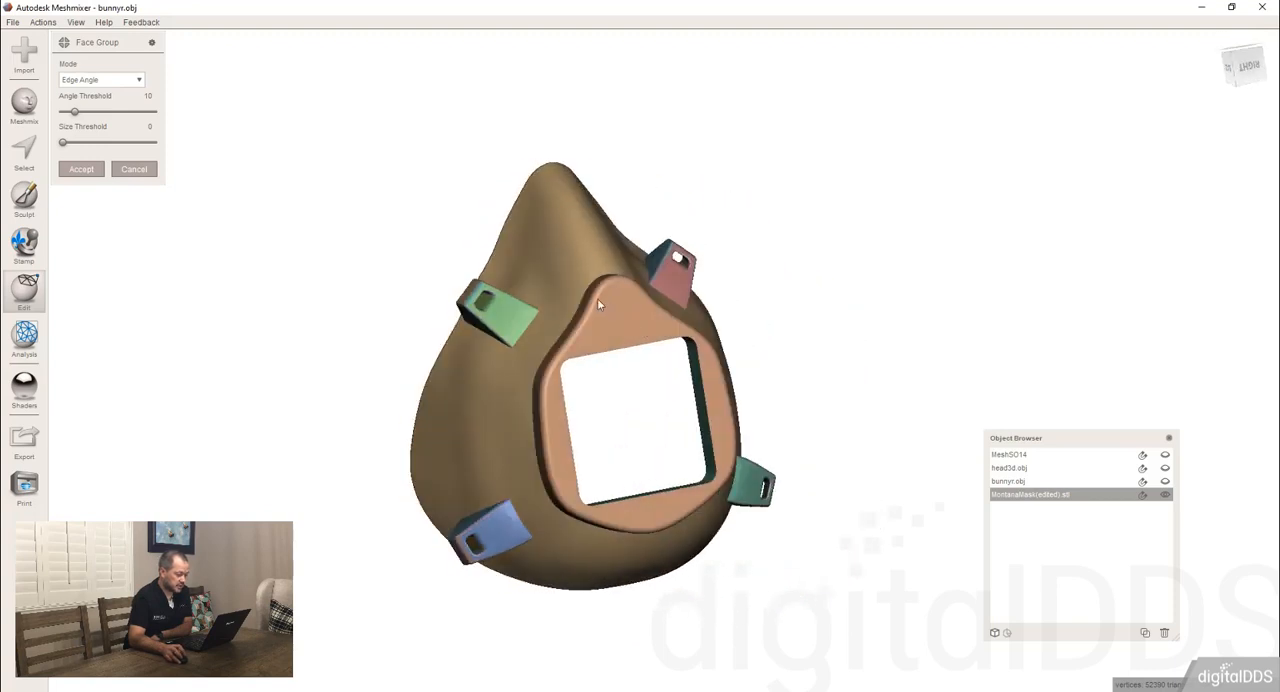
Examine the thin face groups on the edges of the upper strap tab and set the size threshold to 26.
right_click_drag(534, 438, 497, 345)
scroll(477, 306, "up", 5)
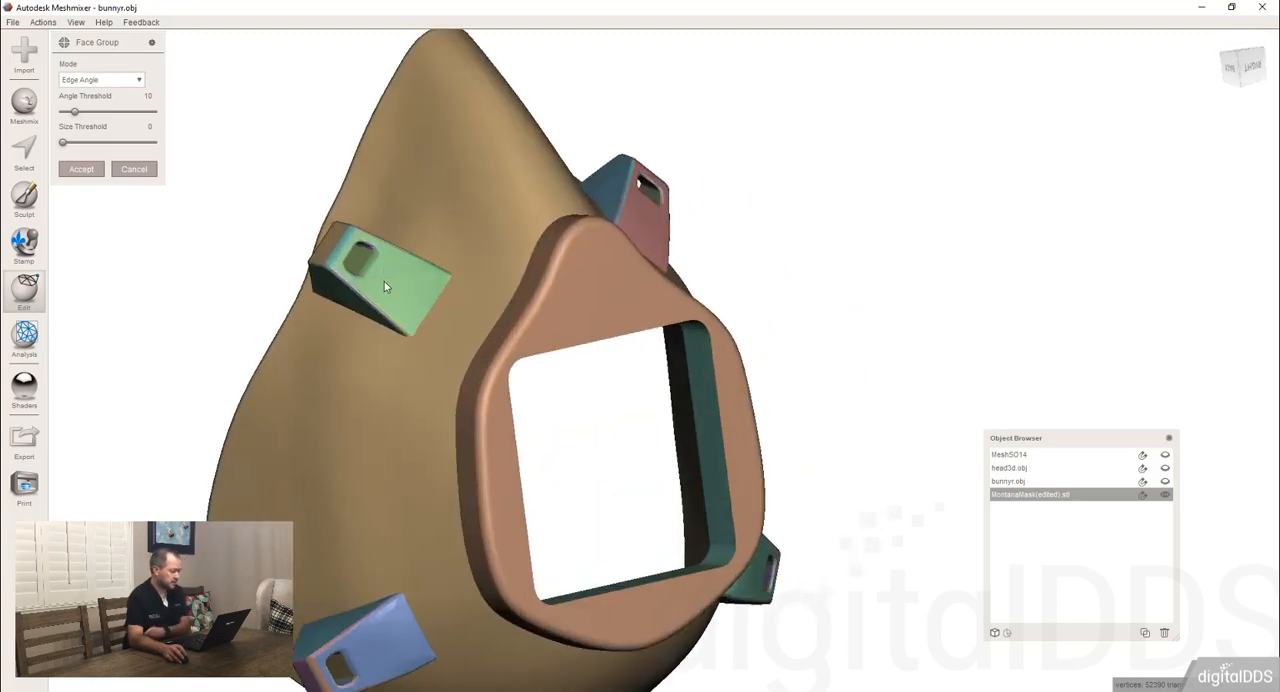
middle_click_drag(377, 283, 656, 359)
scroll(656, 359, "up", 10)
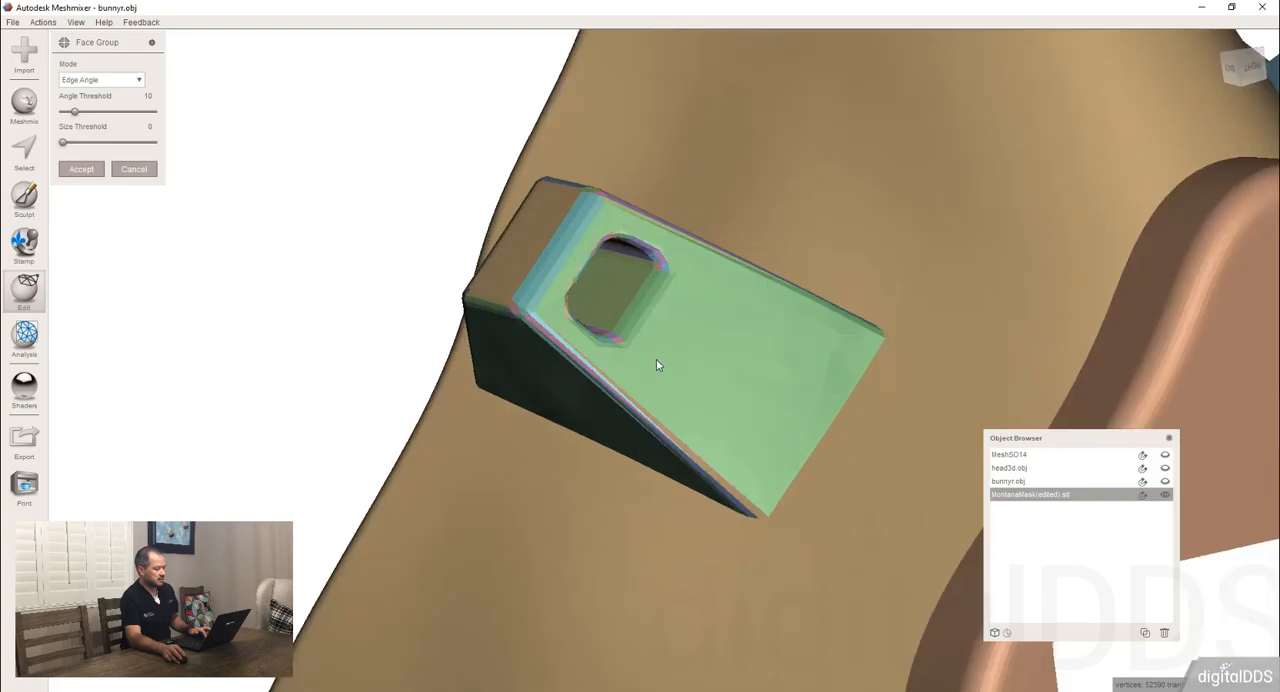
right_click_drag(656, 359, 646, 285)
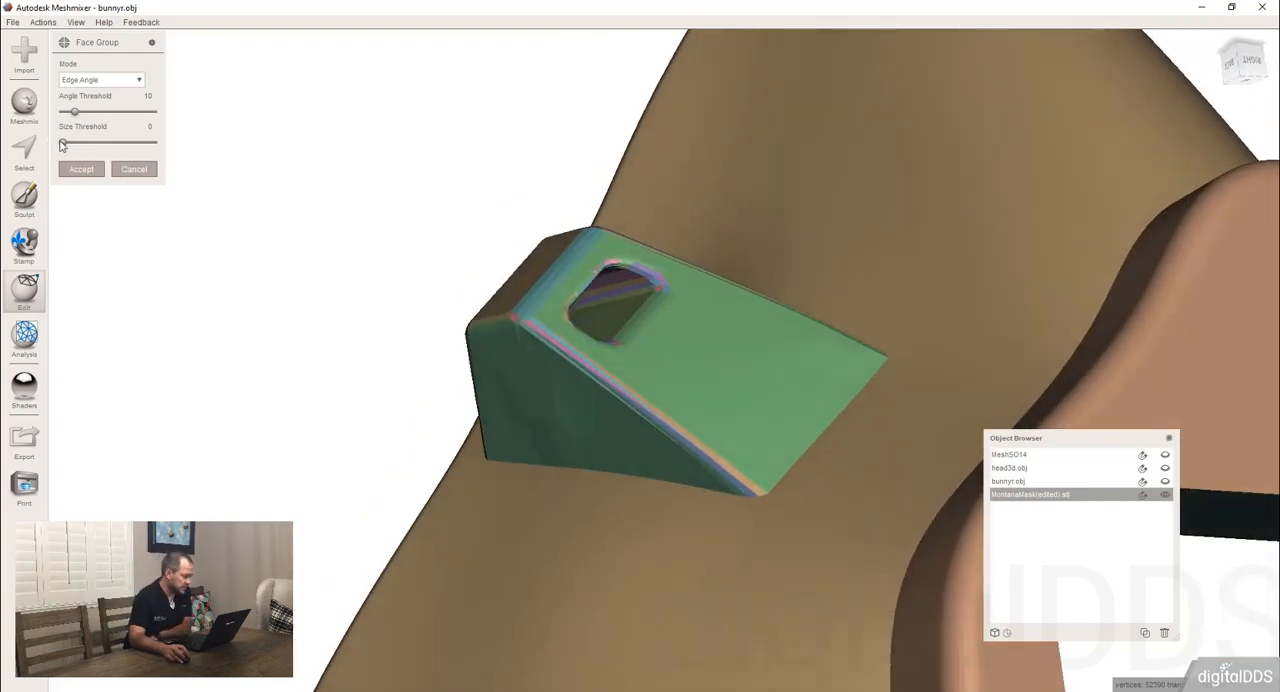
left_click_drag(63, 145, 111, 146)
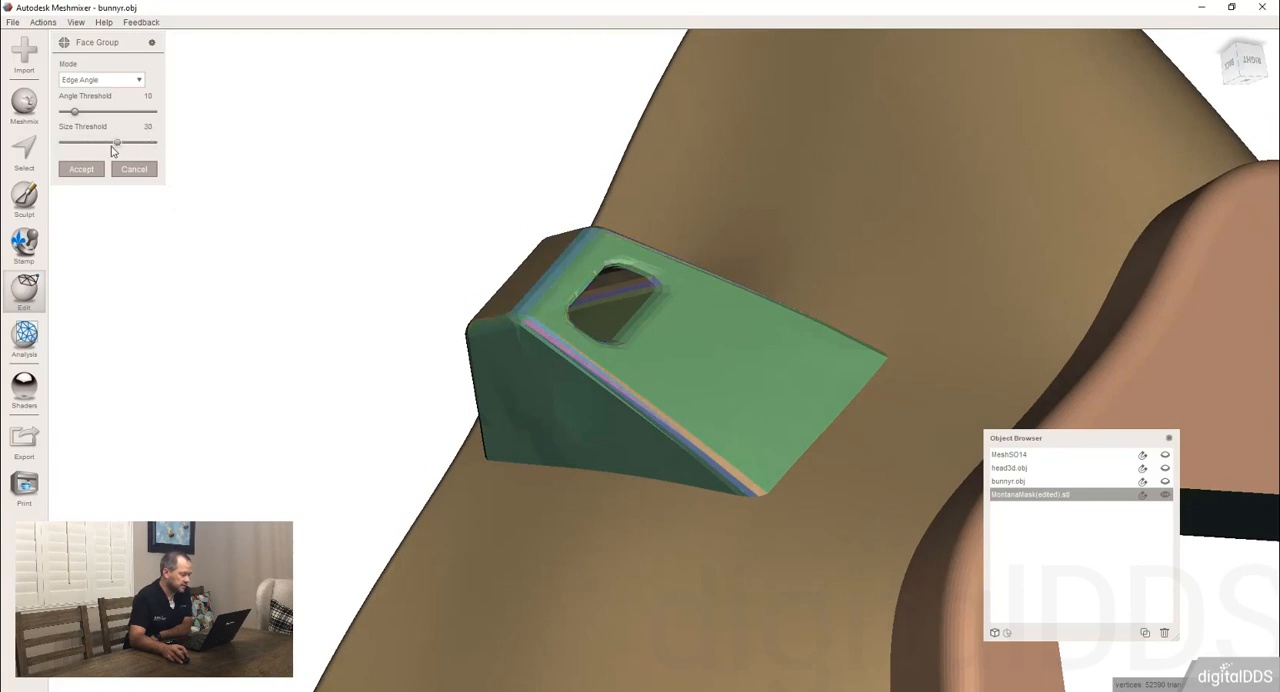
right_click_drag(625, 296, 641, 293)
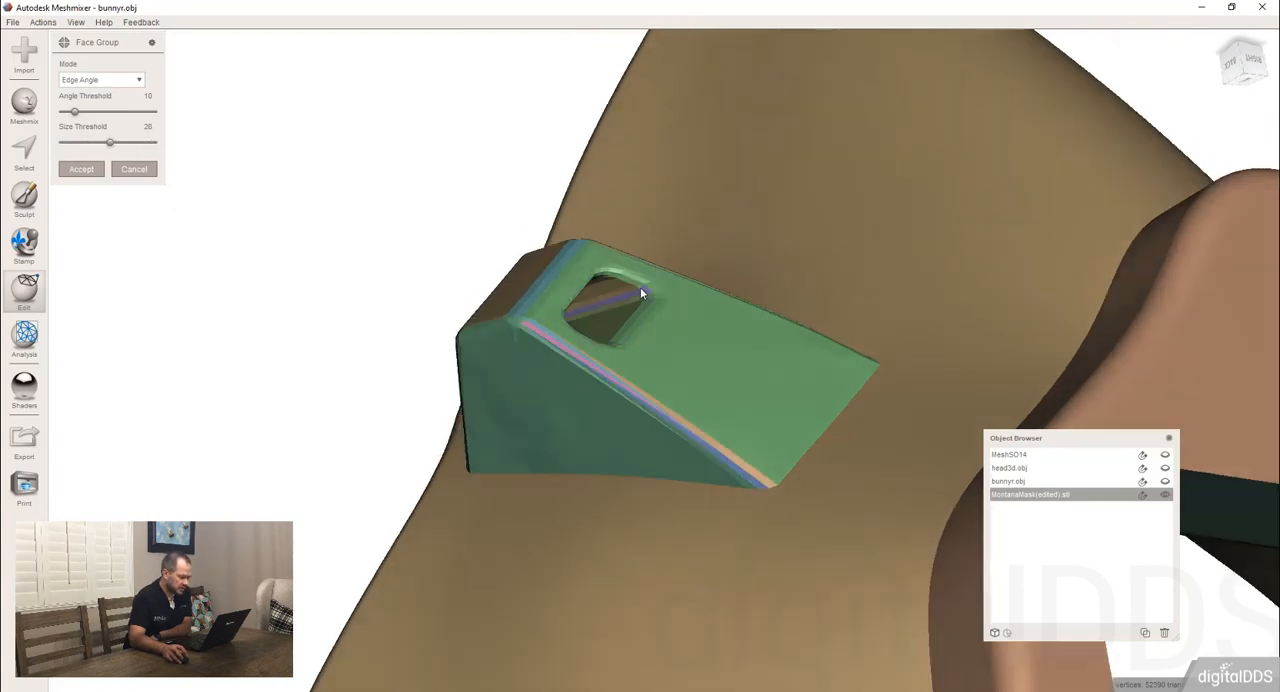
Raise the angle threshold in stages to 23.19 and inspect how the strap tabs, rim and shell are grouped.
left_click(73, 113)
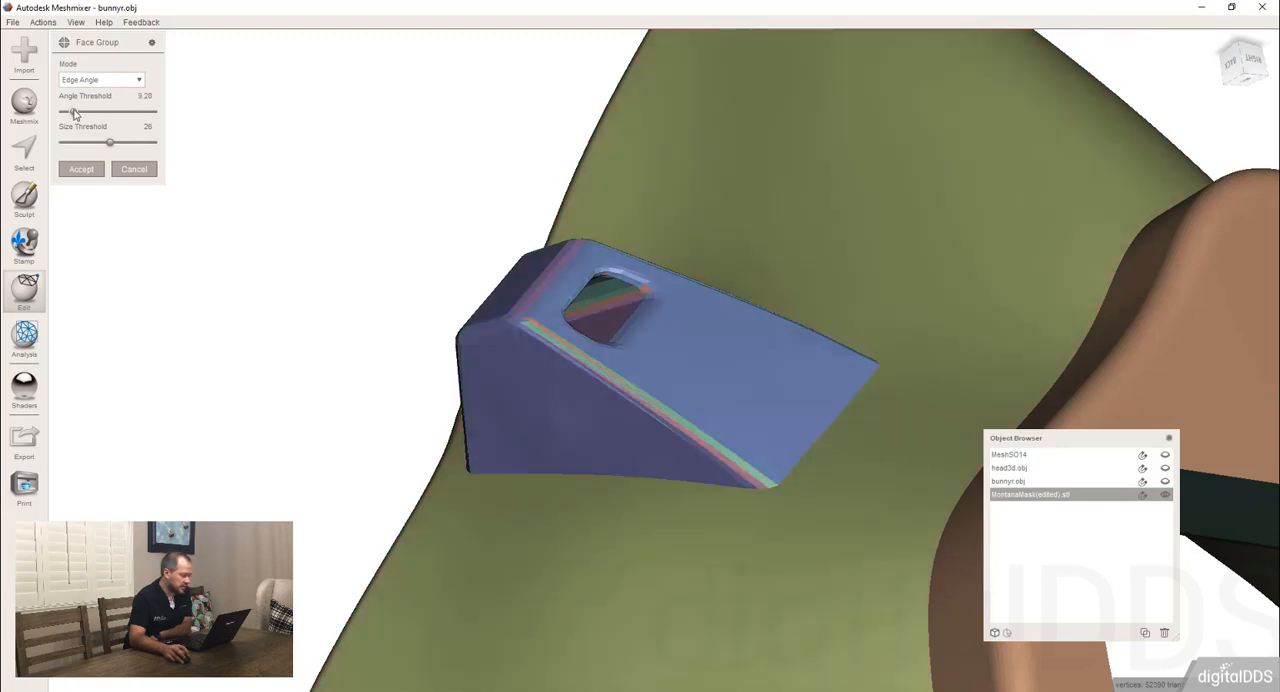
left_click_drag(73, 113, 83, 113)
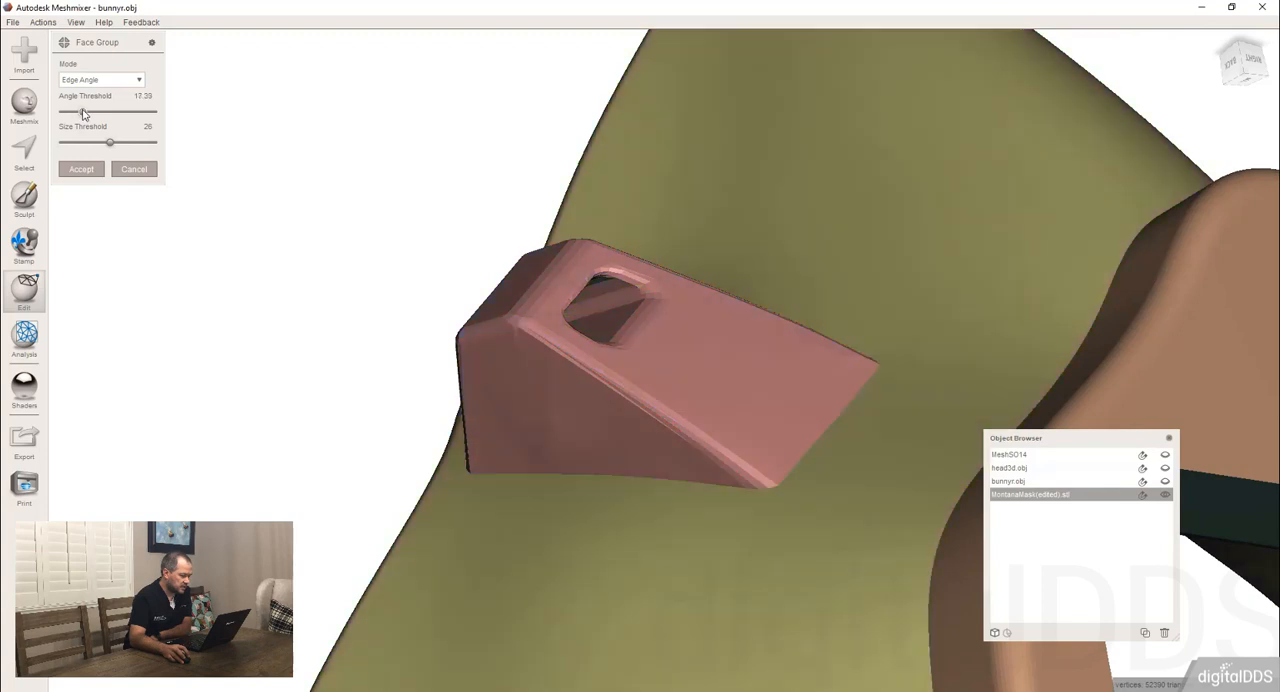
right_click_drag(566, 318, 476, 274)
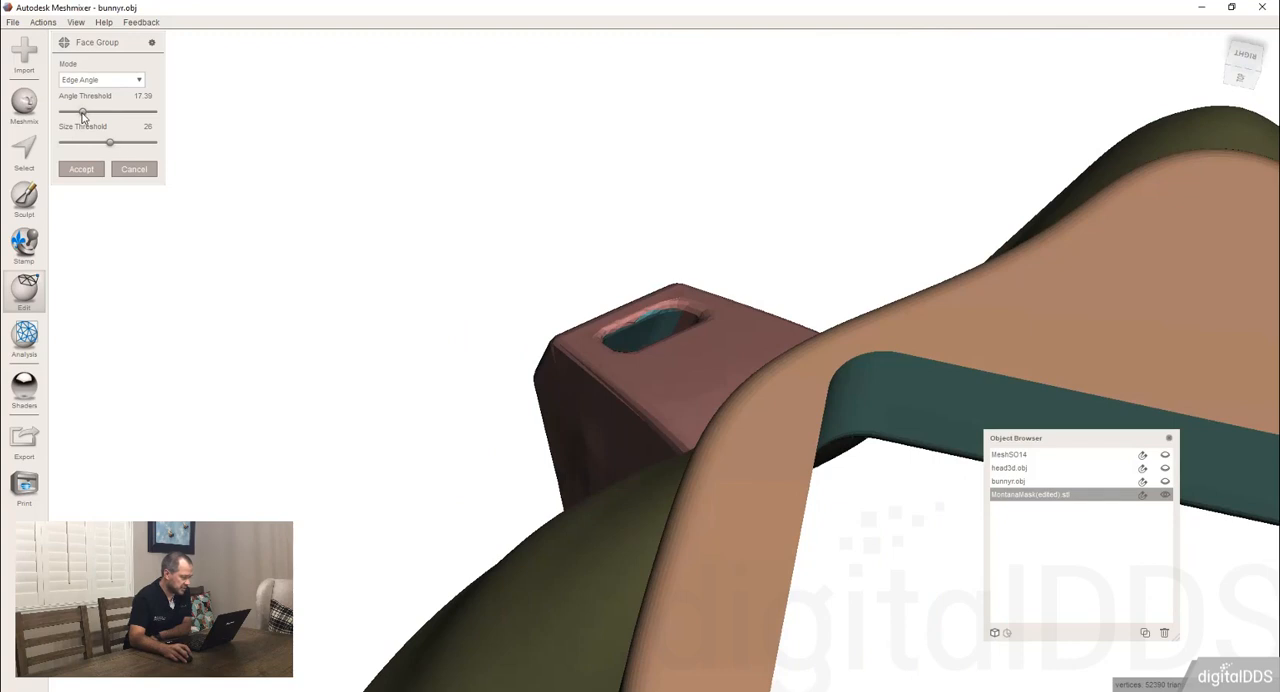
left_click_drag(83, 115, 86, 117)
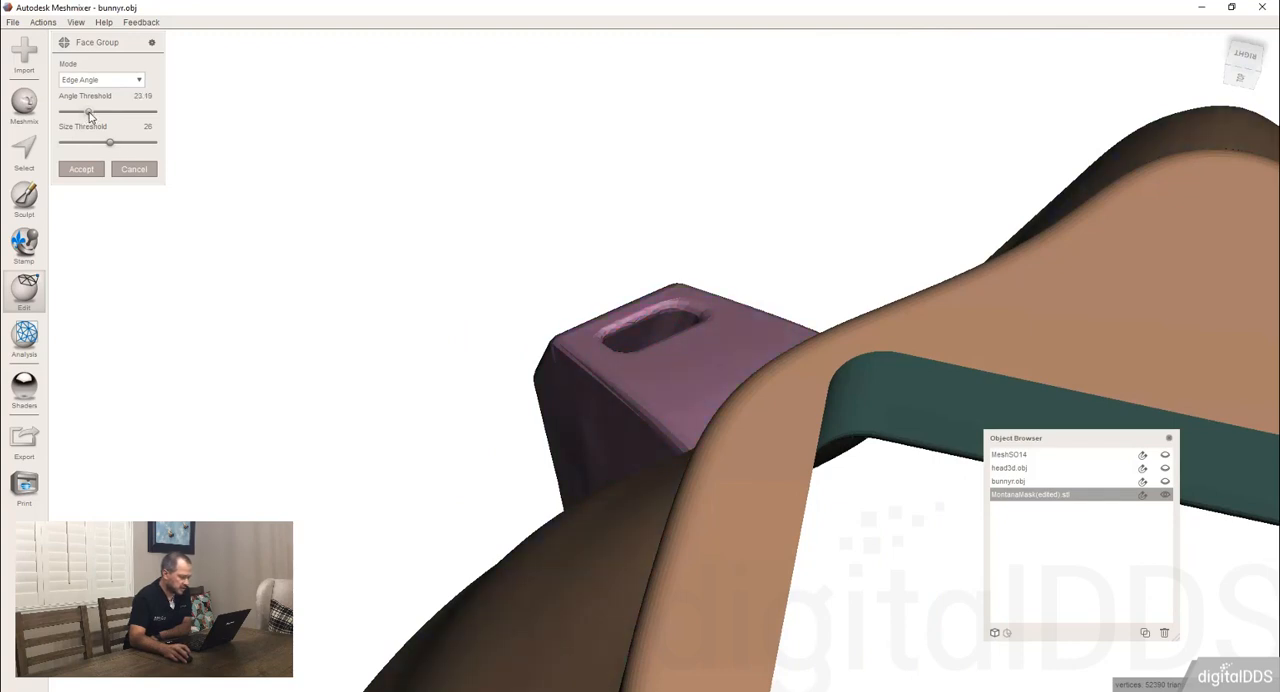
right_click_drag(374, 263, 230, 343)
scroll(424, 340, "down", 4)
right_click_drag(428, 354, 583, 402)
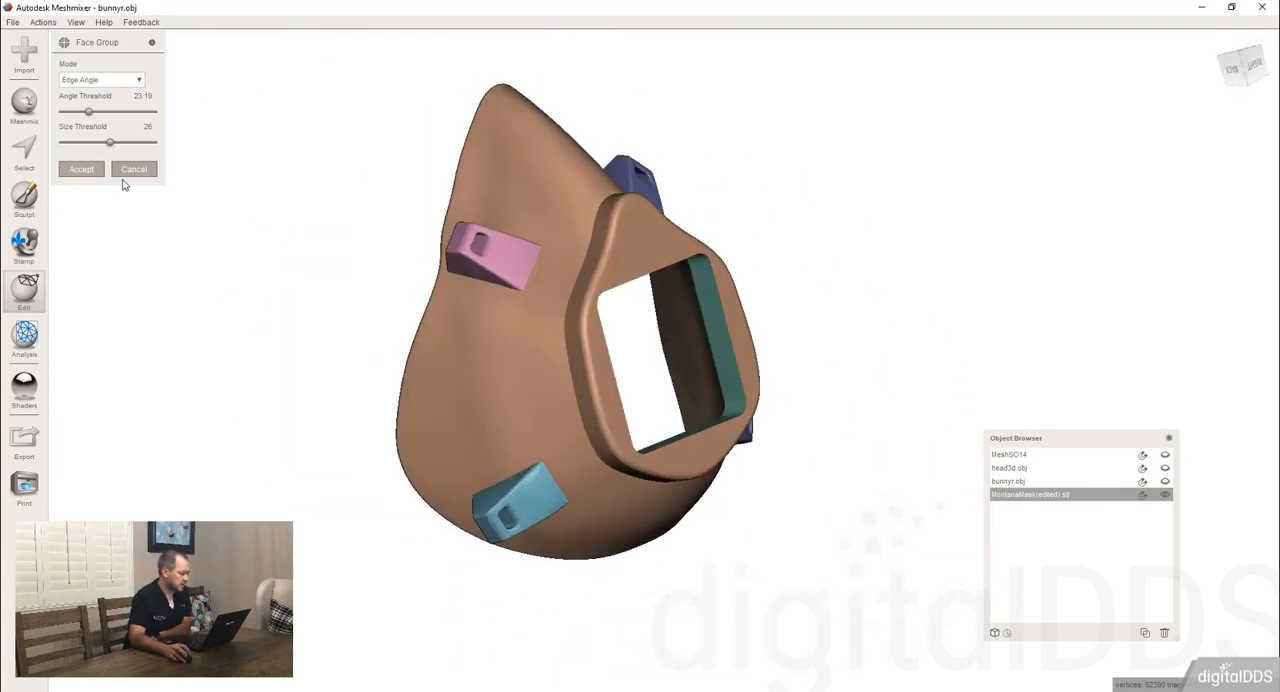
Accept the mask's generated face groups, select the face group of one upper strap tab and separate it into its own object.
right_click_drag(695, 442, 521, 333)
right_click_drag(538, 280, 621, 258)
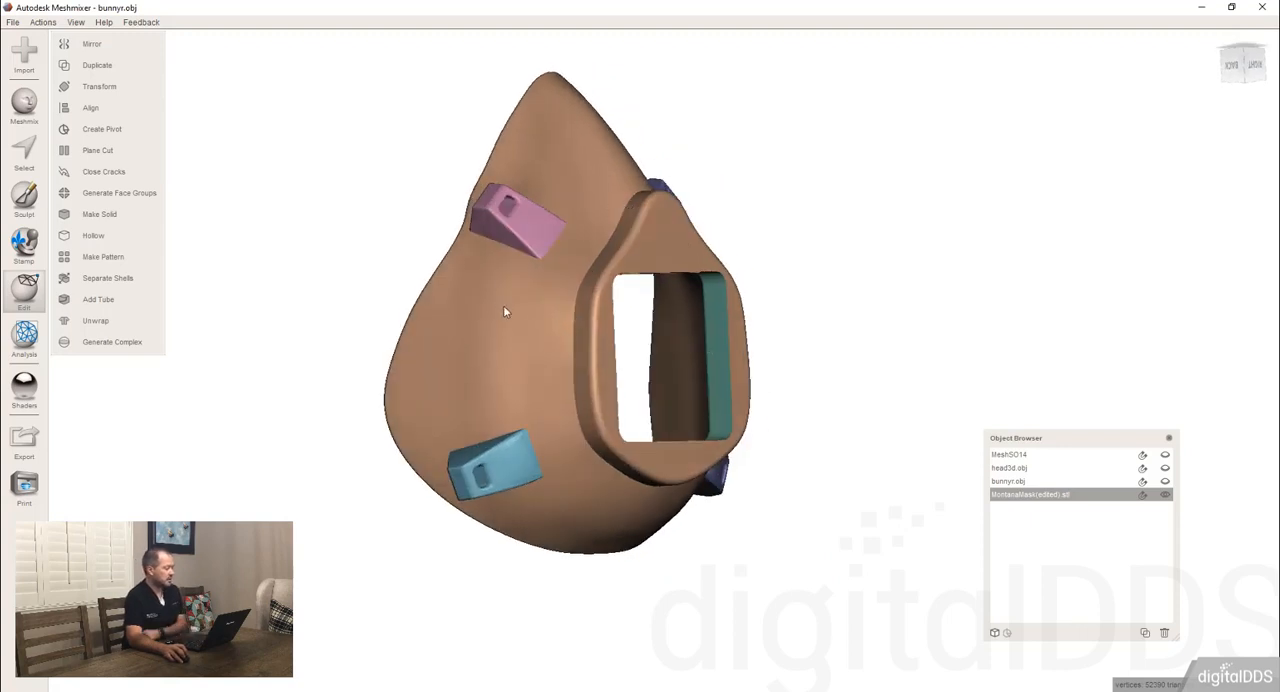
right_click_drag(793, 363, 562, 210)
key("s")
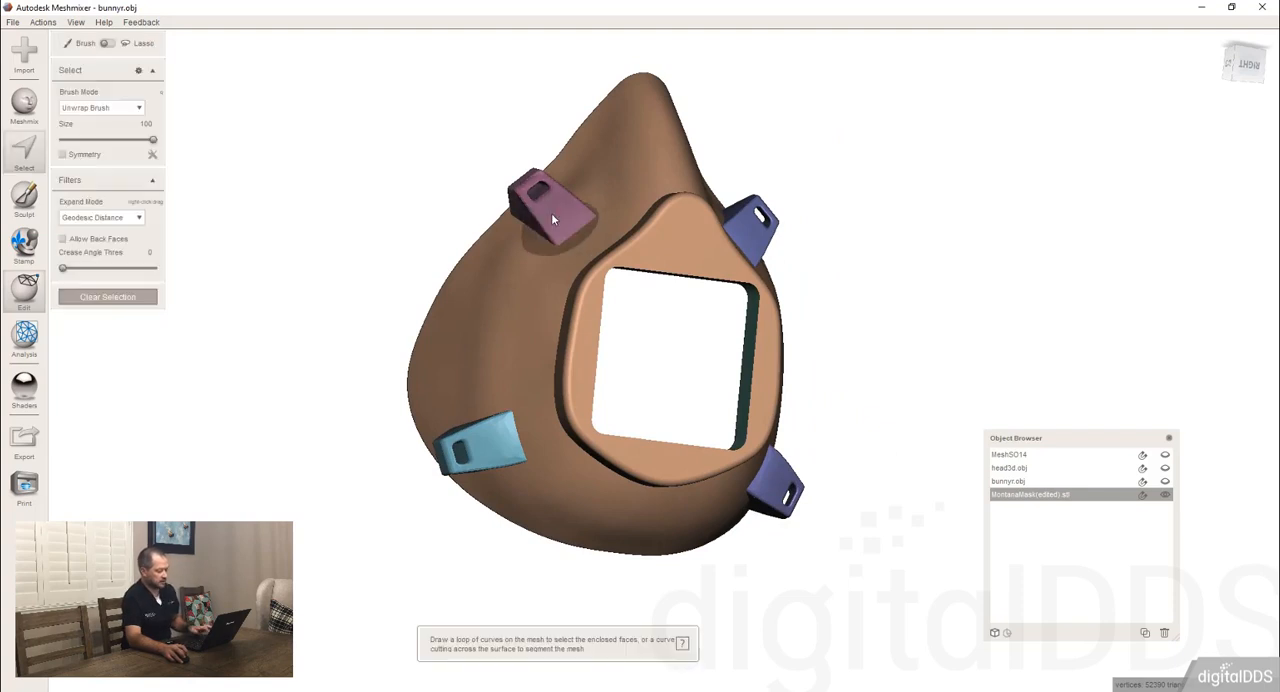
scroll(557, 218, "down", 6)
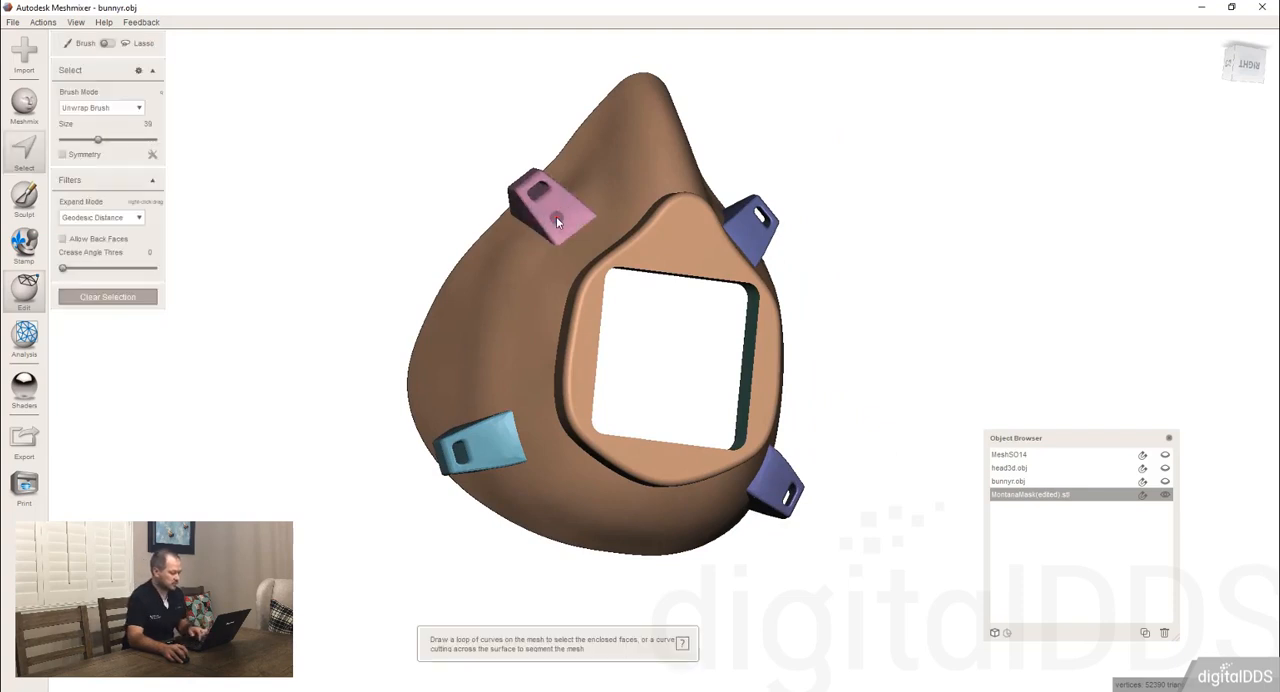
double_click(556, 216)
key("y")
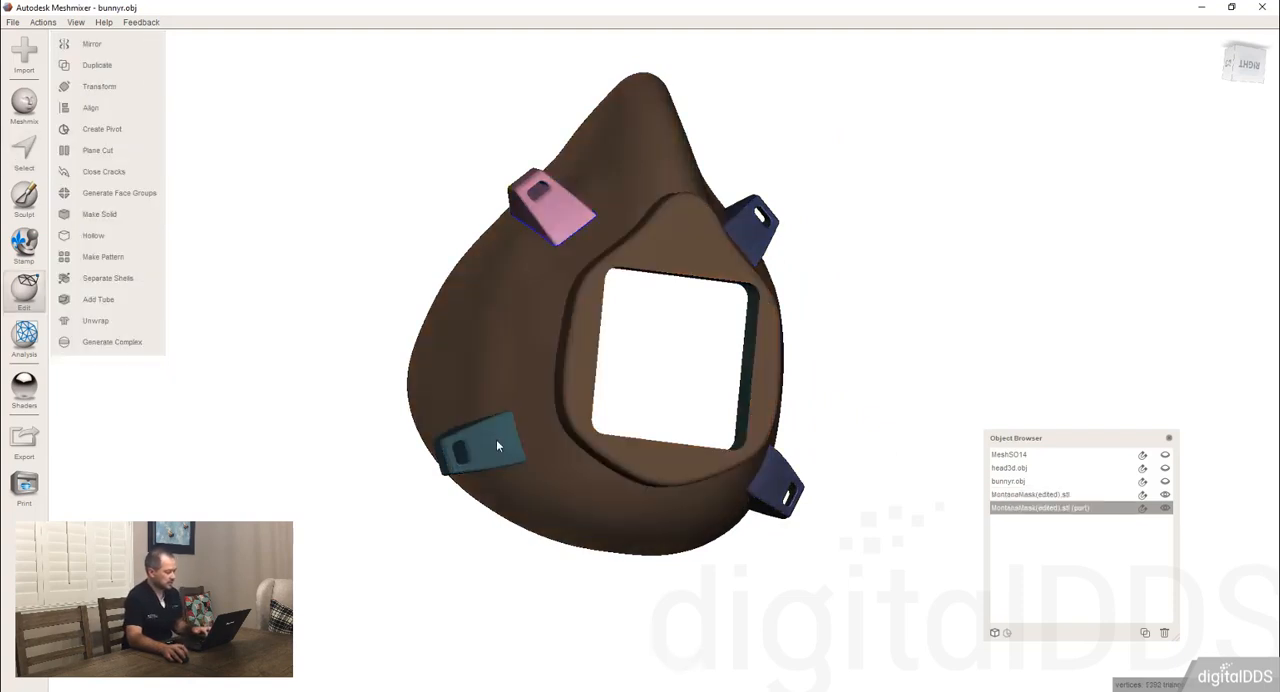
Make the main mask active, select its three remaining strap tab face groups and separate them into a second object.
left_click(495, 435)
key("s")
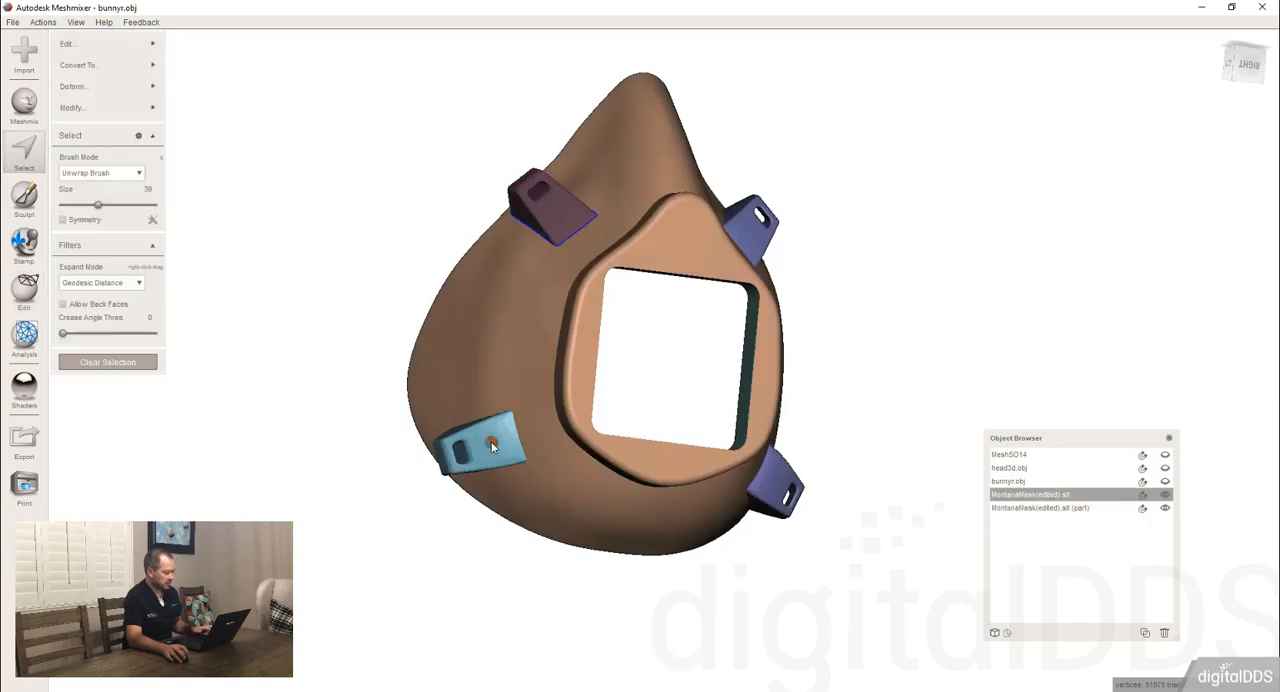
double_click(491, 441)
right_click_drag(766, 295, 782, 220)
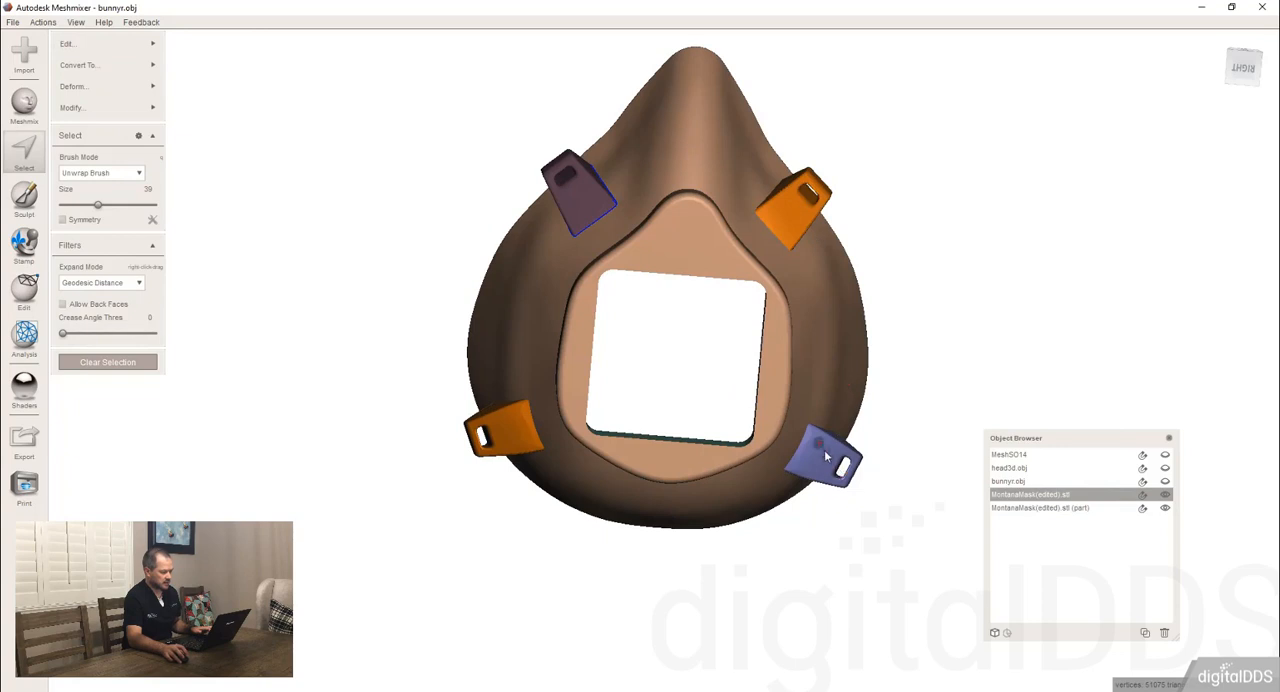
right_click_drag(824, 449, 748, 371)
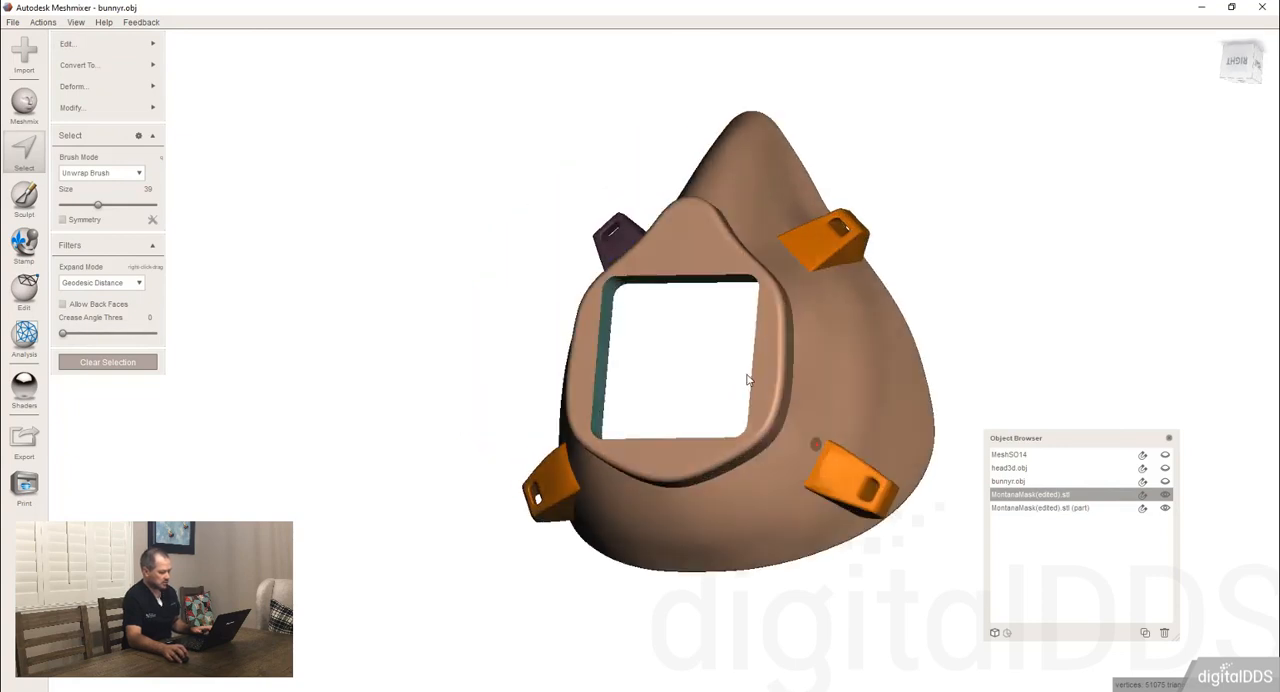
key("Escape")
right_click_drag(628, 467, 732, 488)
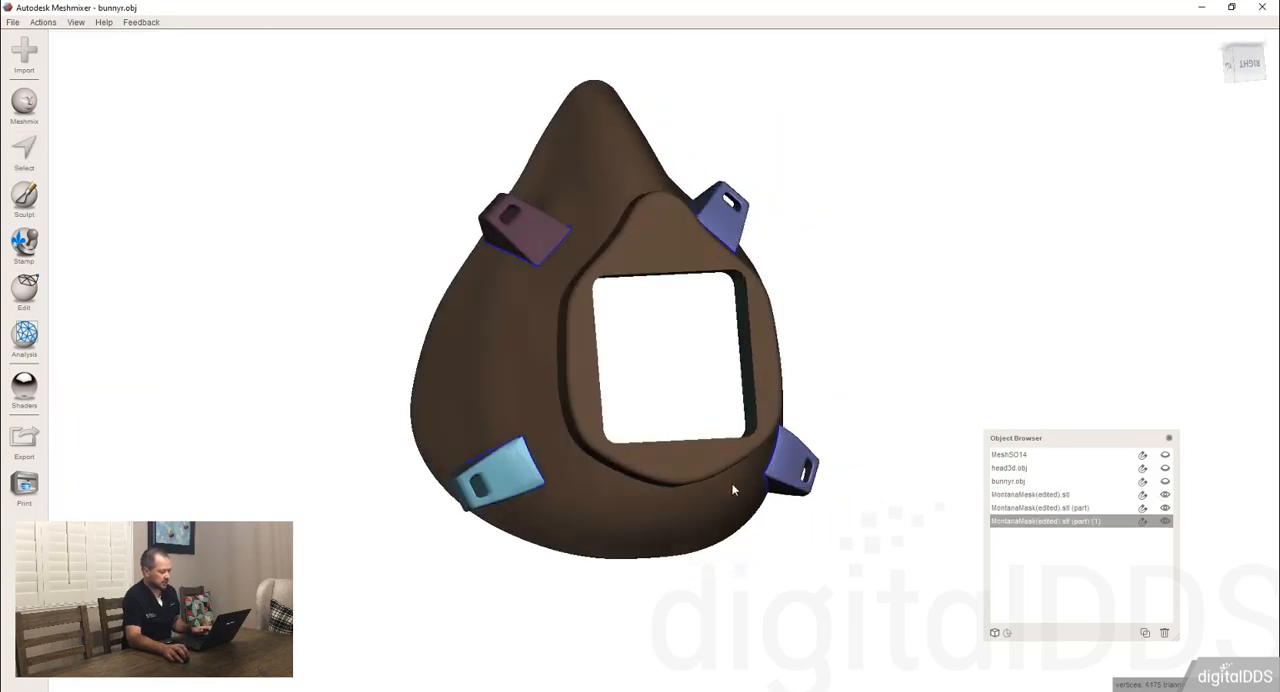
Regenerate face groups on the mask shell in Edge Angle mode with angle threshold 10 and size threshold 0.
left_click(646, 502)
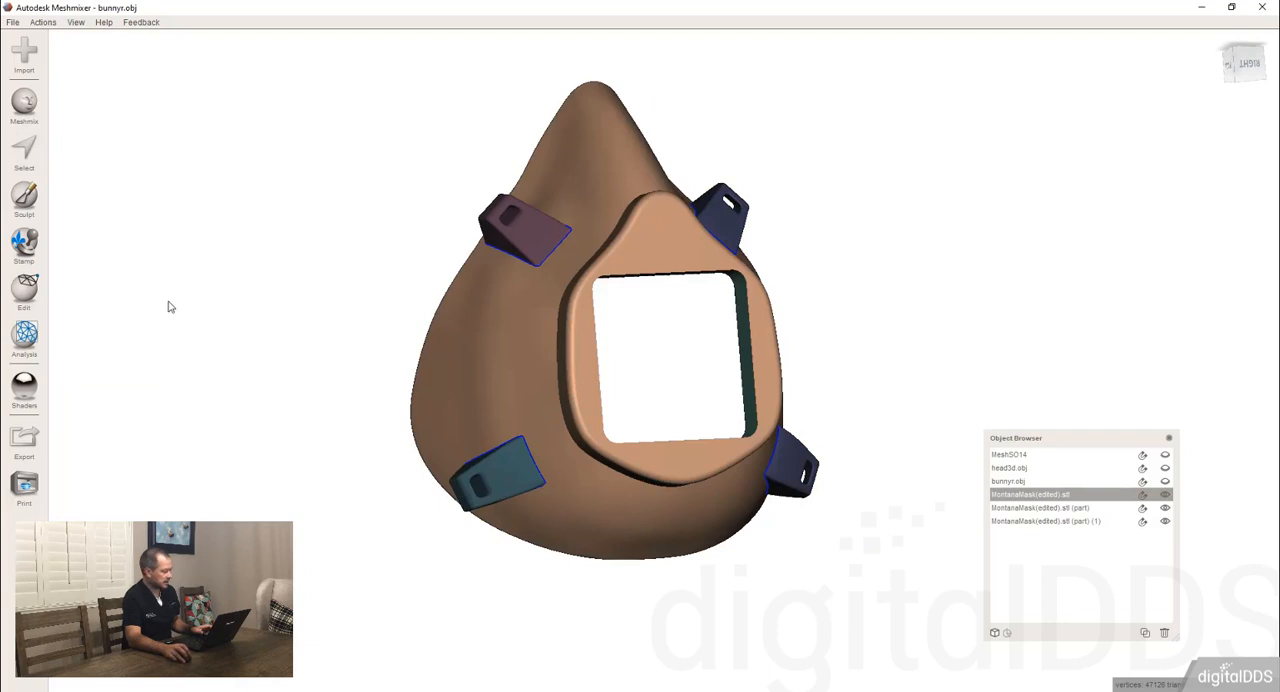
left_click(24, 288)
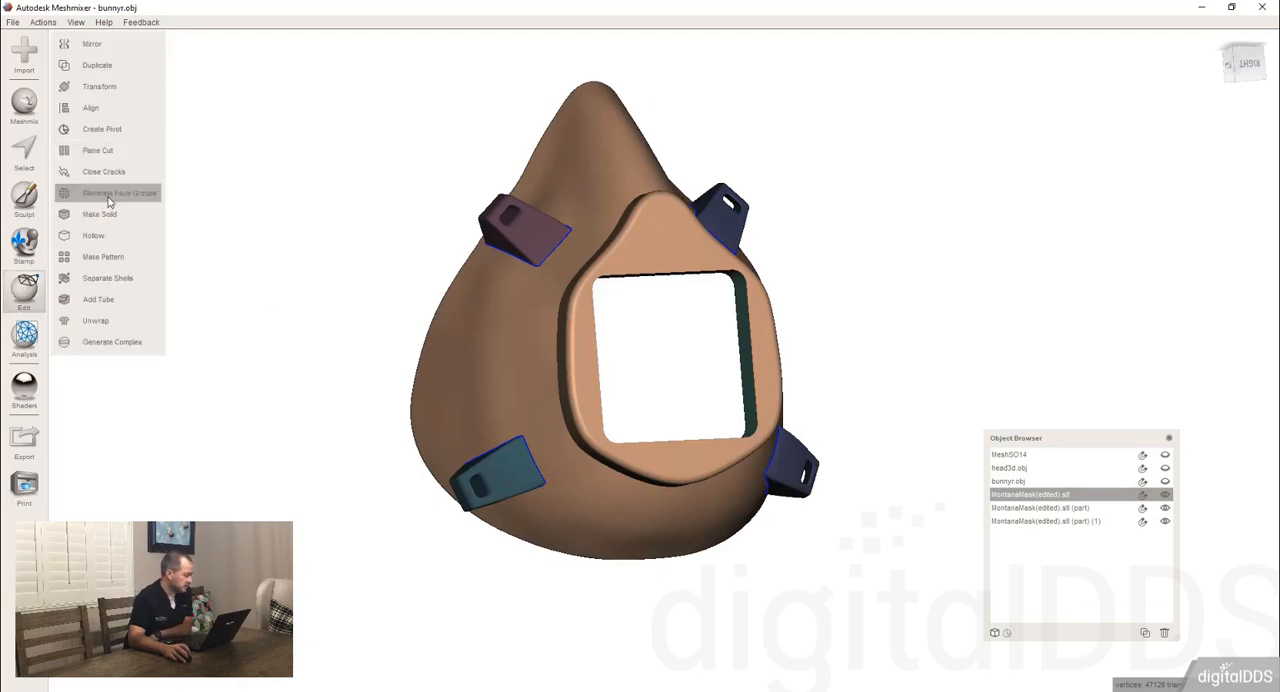
left_click(110, 193)
right_click_drag(613, 257, 483, 235)
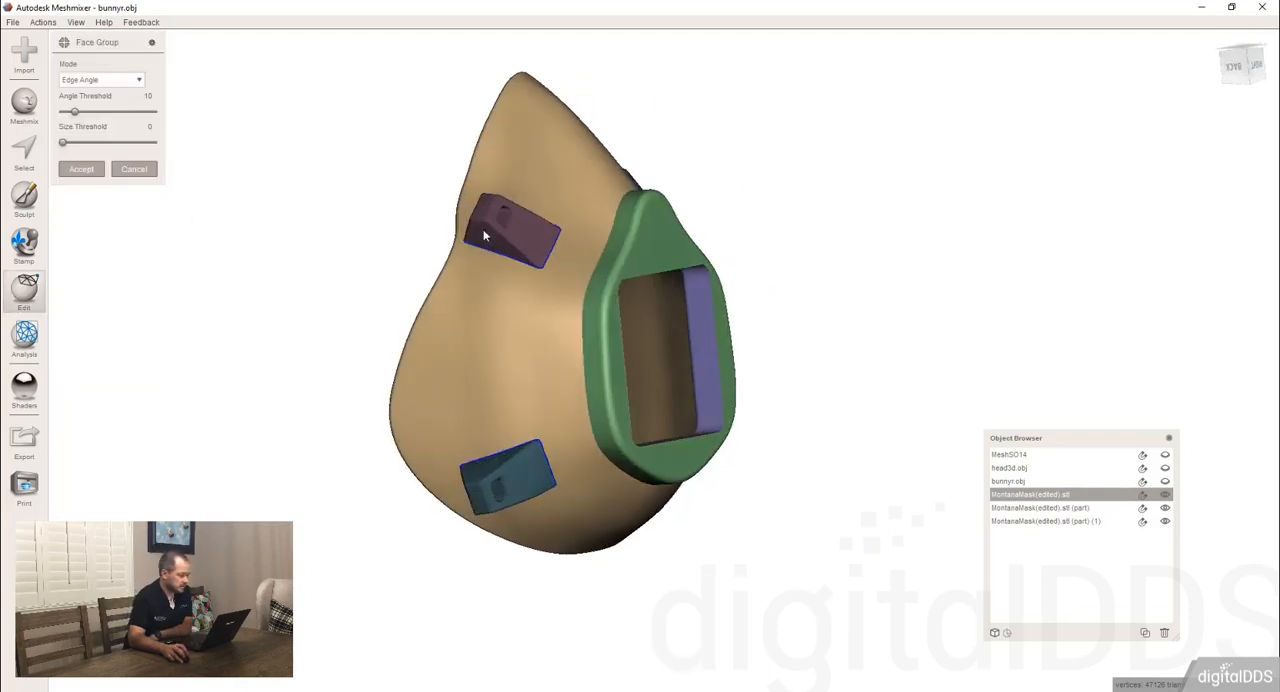
right_click_drag(235, 325, 280, 340)
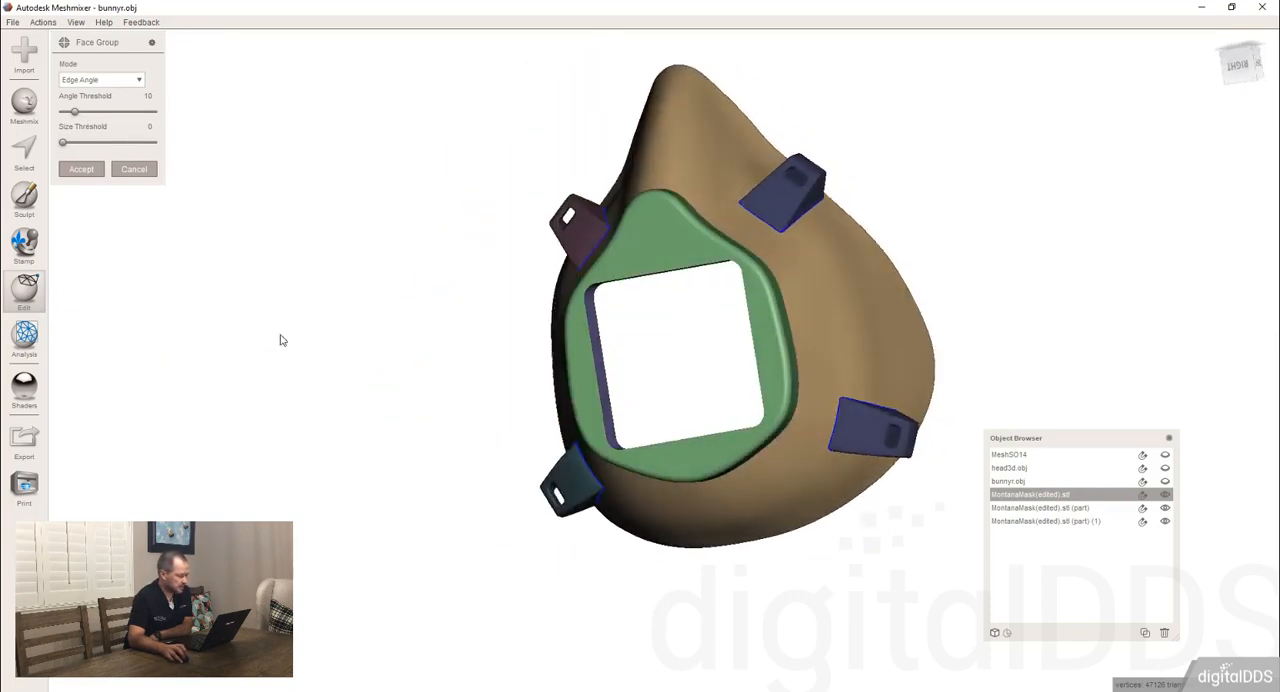
left_click(84, 169)
Combine the mask shell with both separated strap tab objects and close the cracks along their seams.
mouse_move(633, 305)
right_mouse_down()
mouse_move(645, 315)
mouse_move(625, 322)
right_mouse_up()
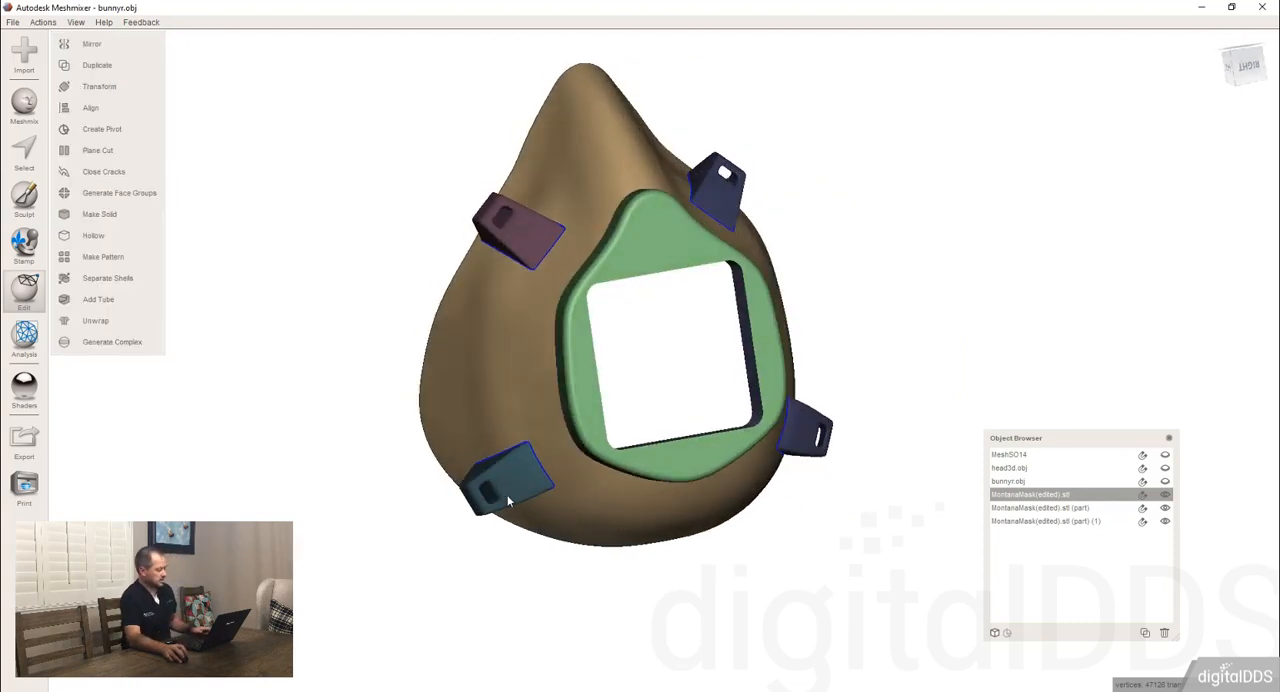
left_click(491, 479, "shift")
left_click(533, 253, "shift")
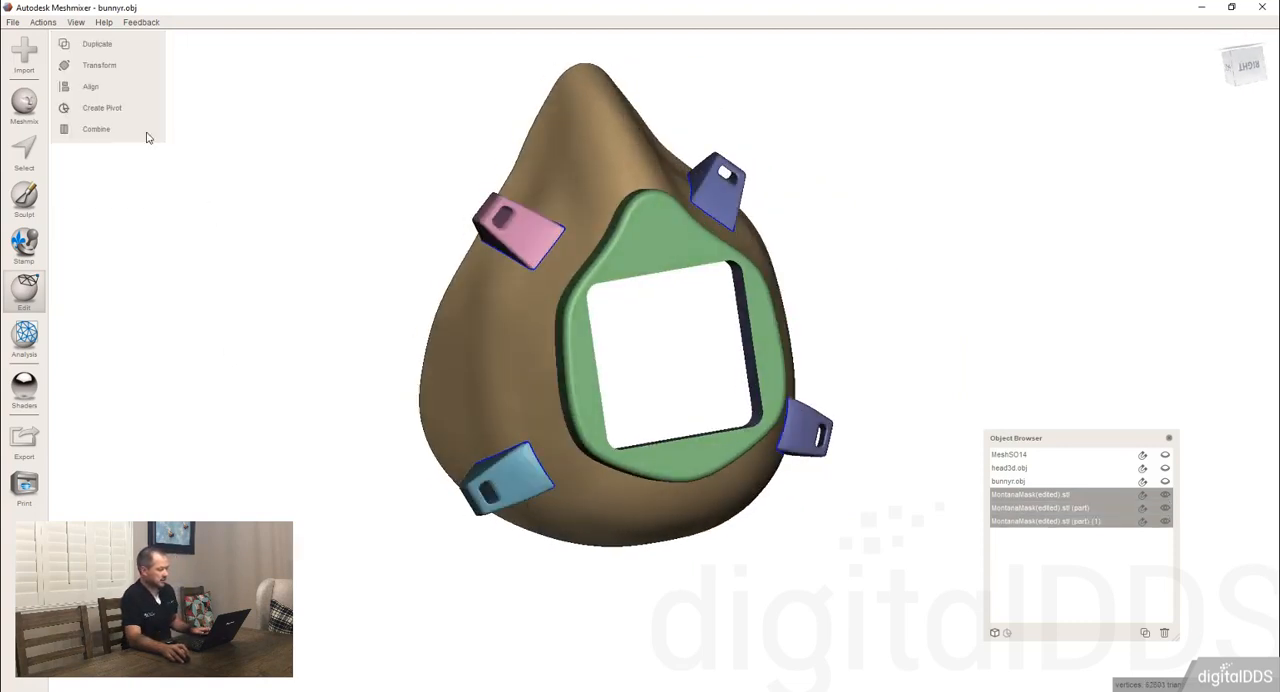
left_click(101, 131)
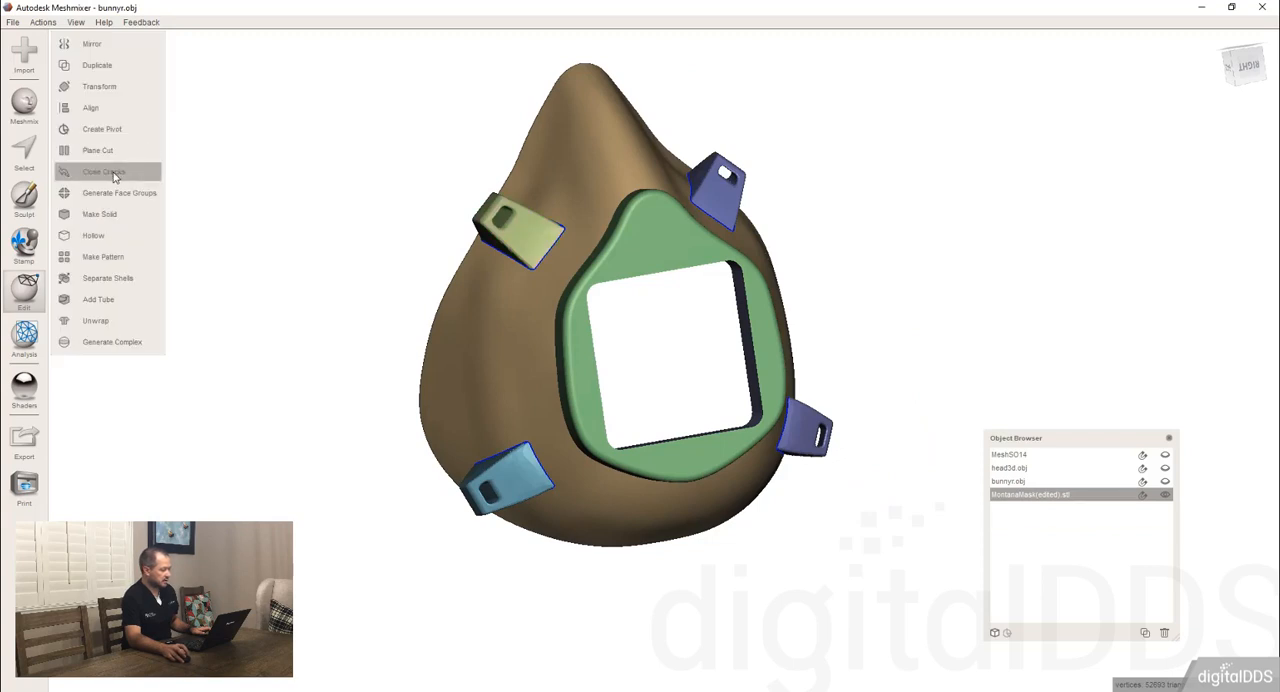
right_click_drag(575, 275, 150, 345)
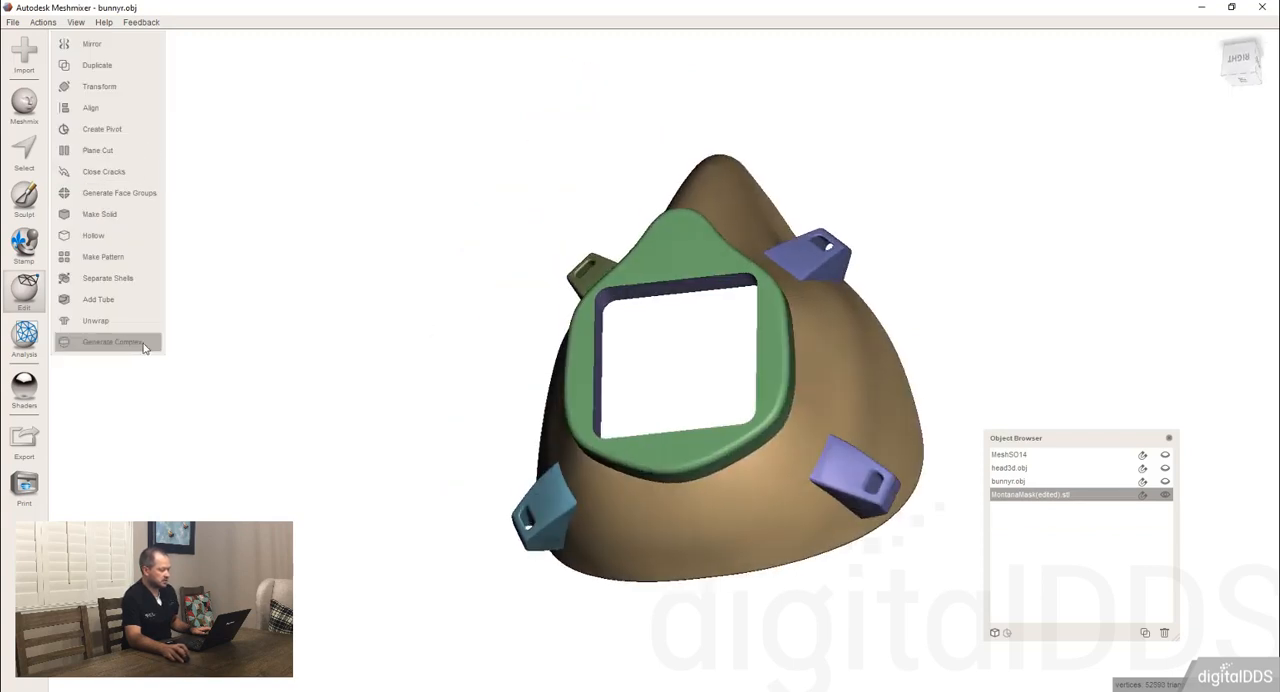
right_click_drag(470, 323, 557, 366)
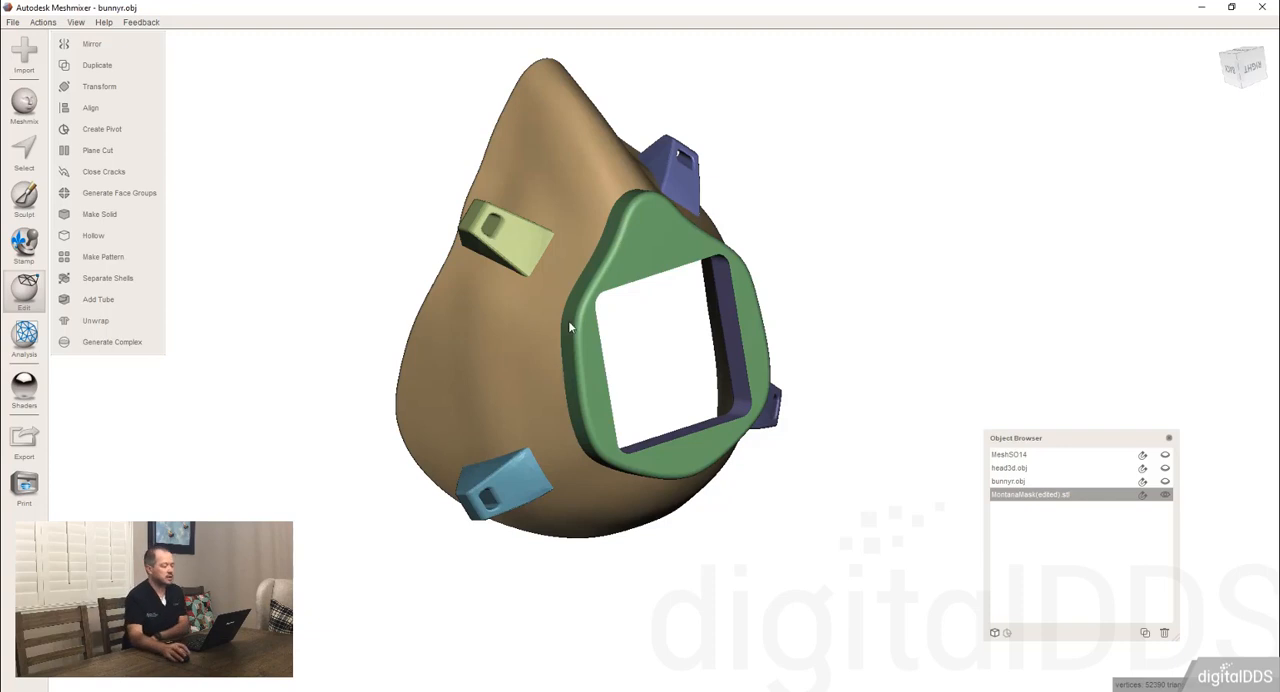
Replace the separately coloured upper strap tab with a Flat Remeshed fill and clear the selection.
right_click_drag(572, 264, 648, 220)
key("s")
double_click(517, 248)
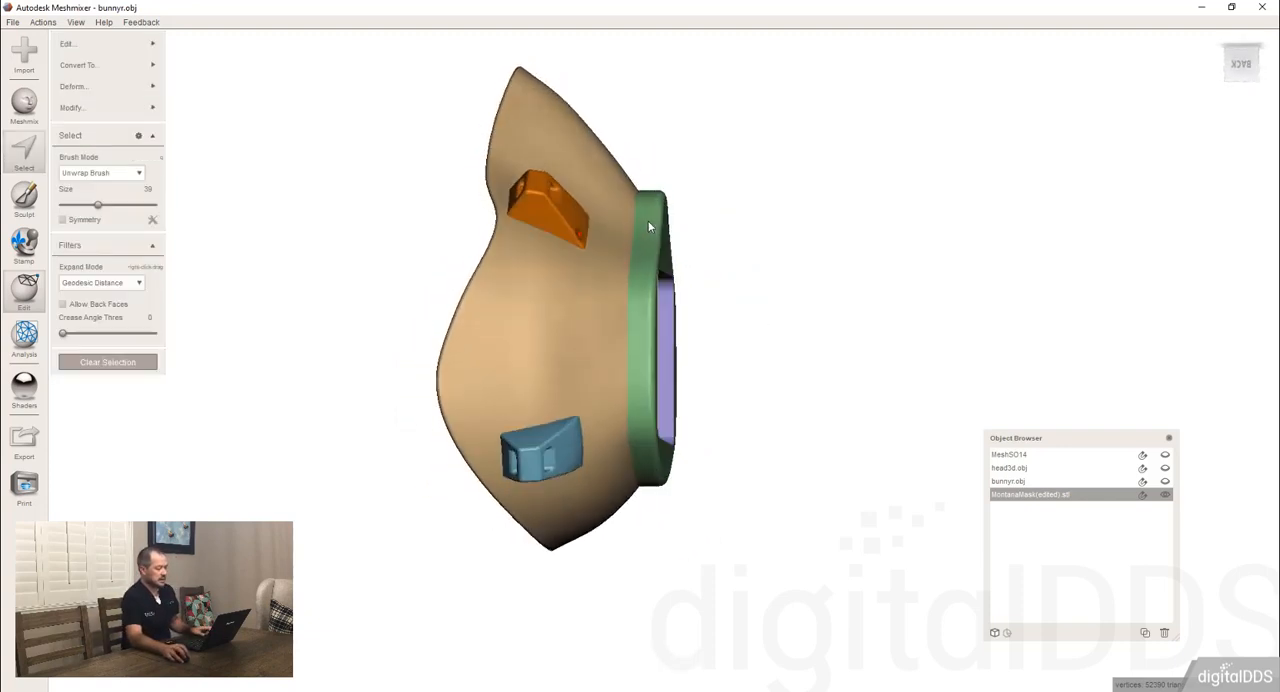
key("f")
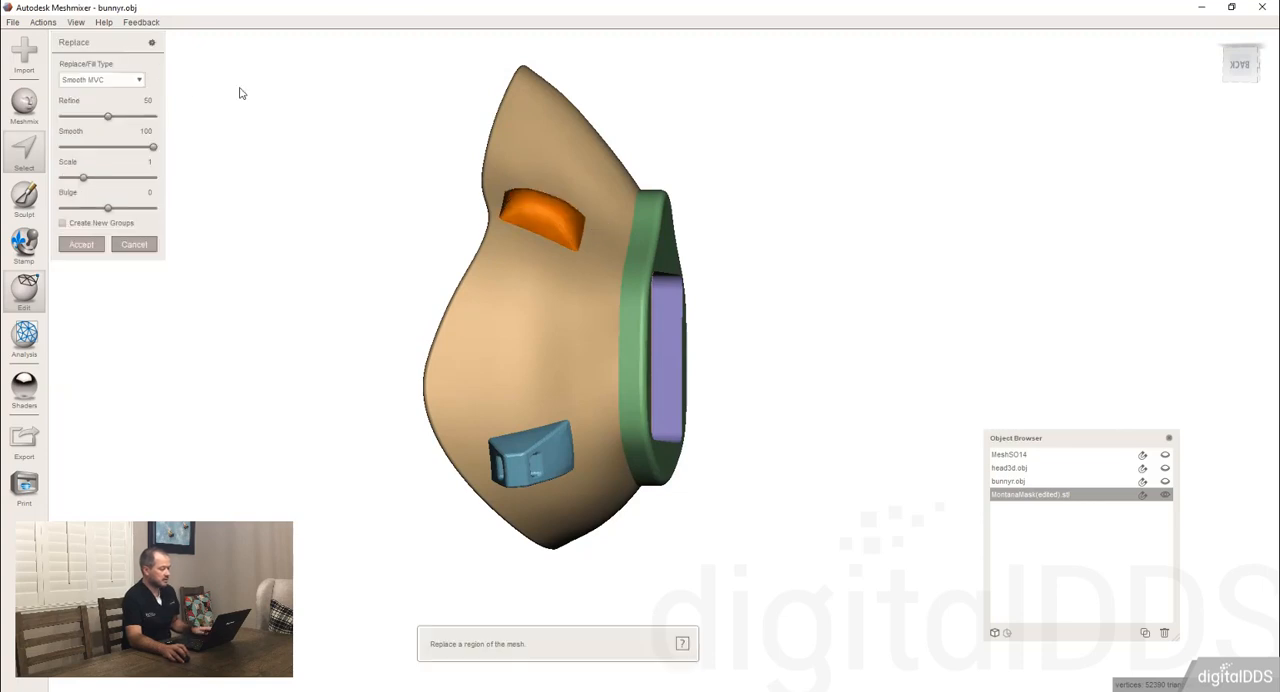
left_click(88, 80)
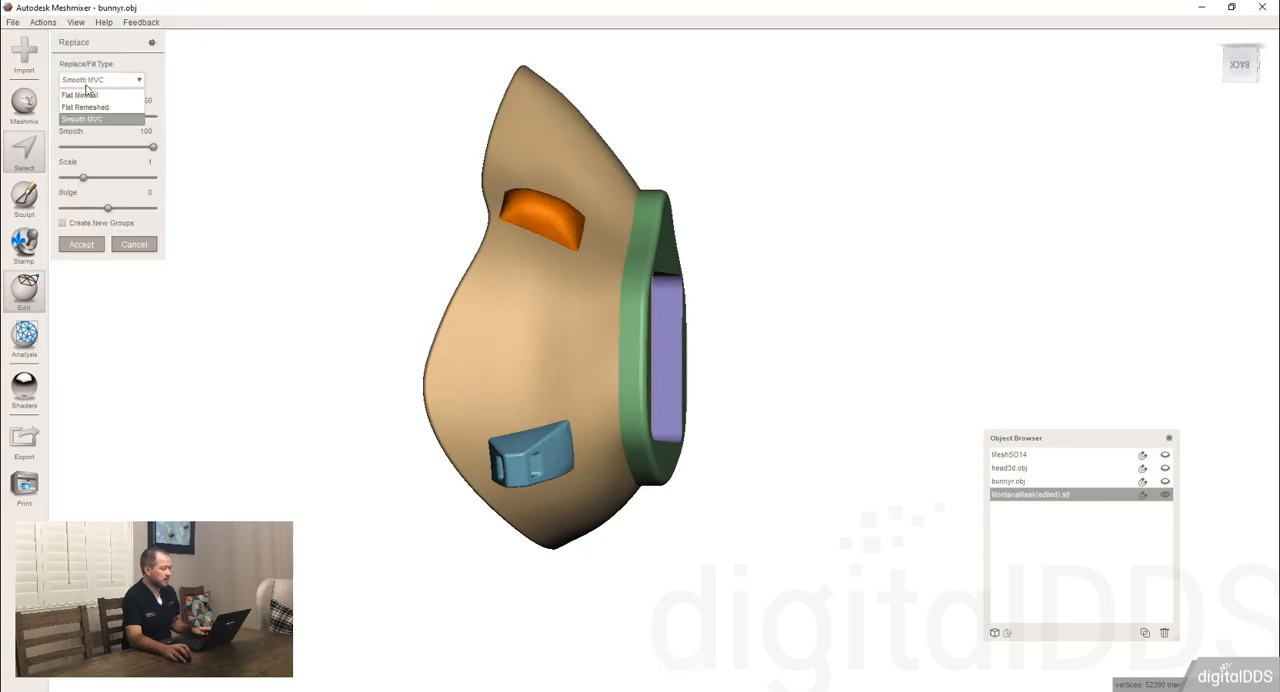
left_click(102, 107)
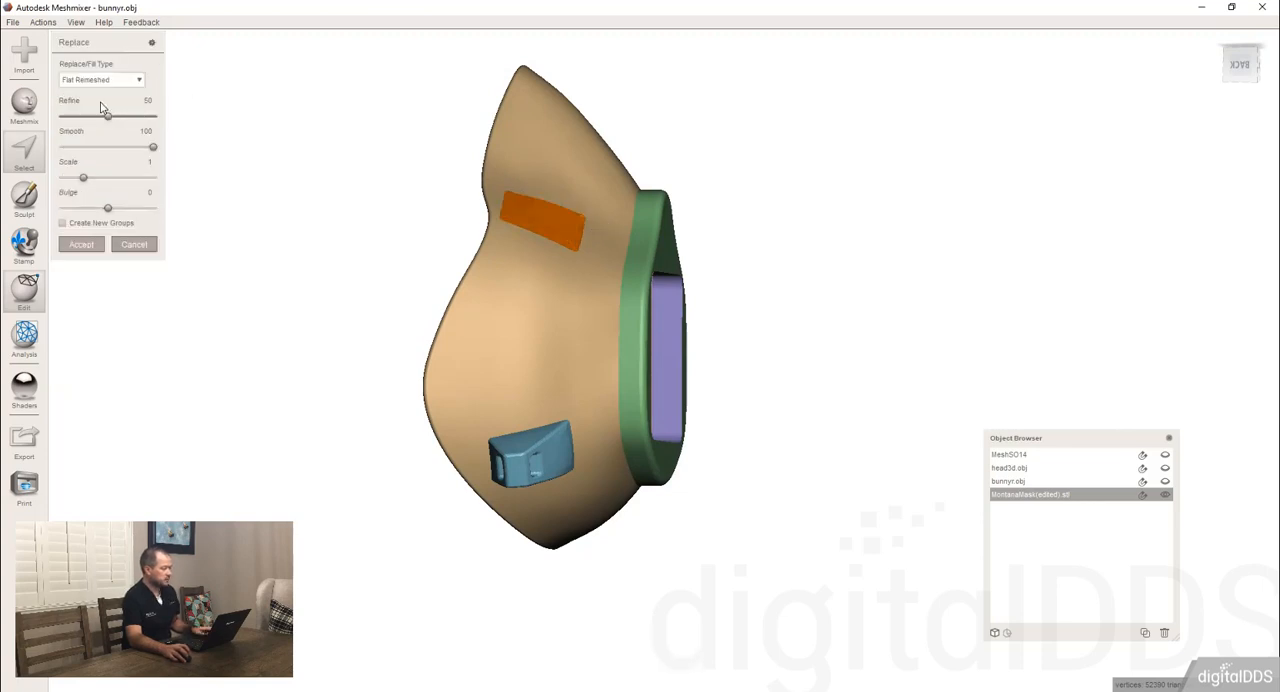
left_click(82, 244)
right_click_drag(440, 257, 194, 322)
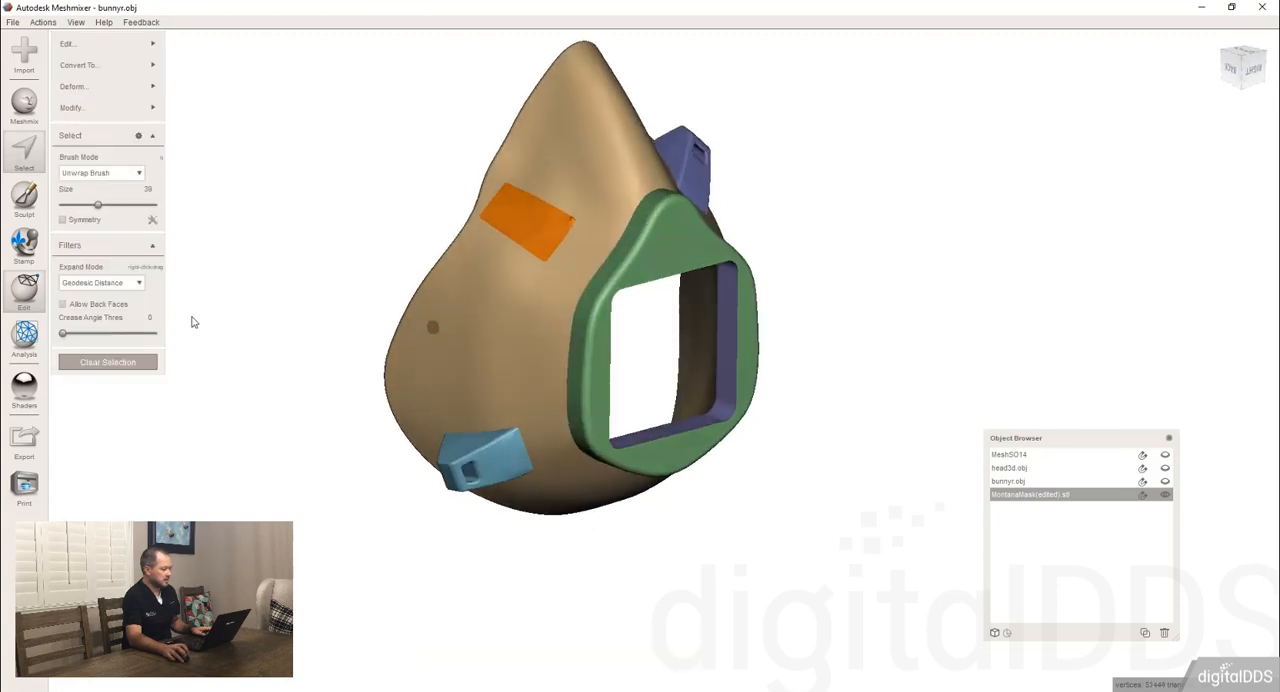
left_click(117, 365)
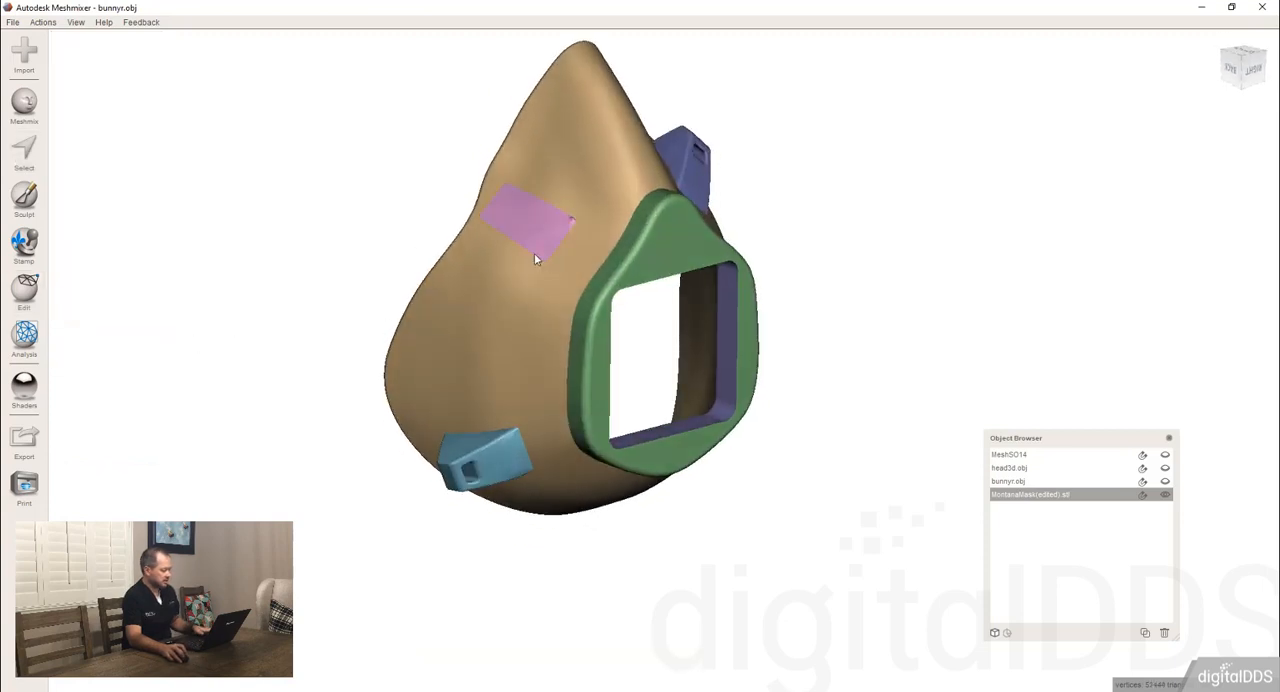
Smooth the leftover bump at the filled patch's corner using the RobustSmooth brush at size 75.
key("s")
mouse_move(100, 72)
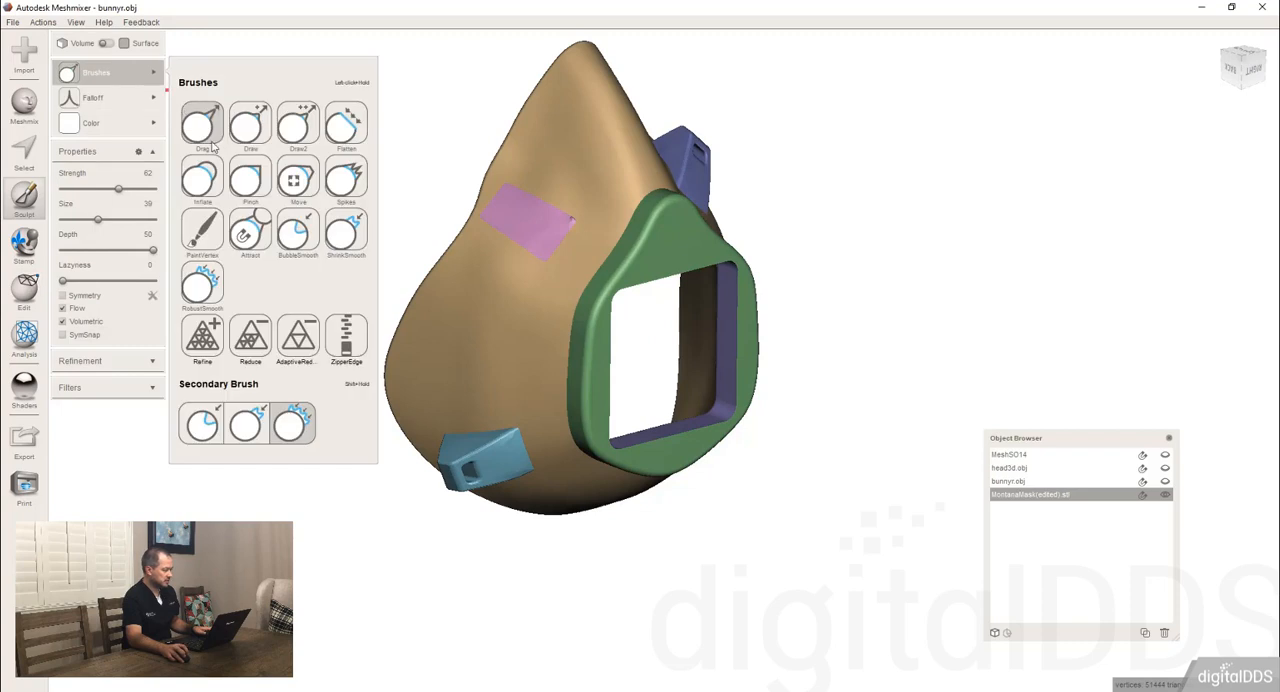
left_click(200, 284)
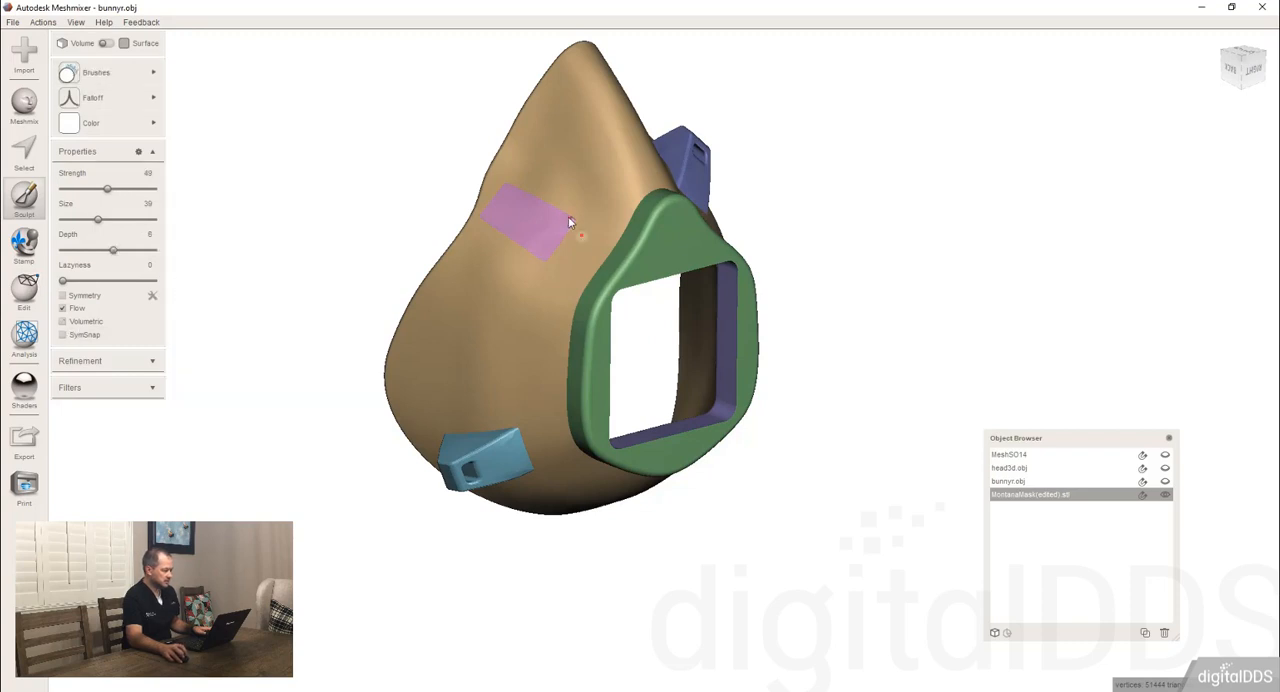
key("bracketright")
key("bracketright")
key("bracketright")
key("bracketright")
key("bracketright")
key("bracketright")
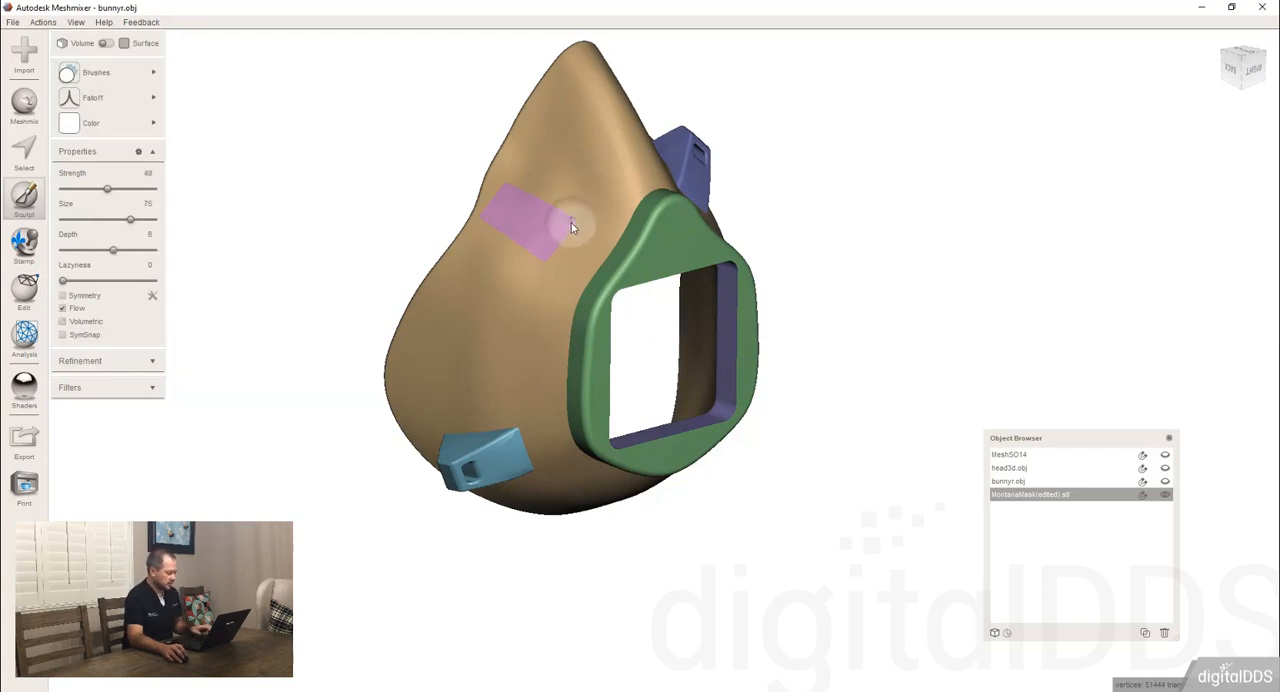
key("c")
scroll(678, 385, "up", 5)
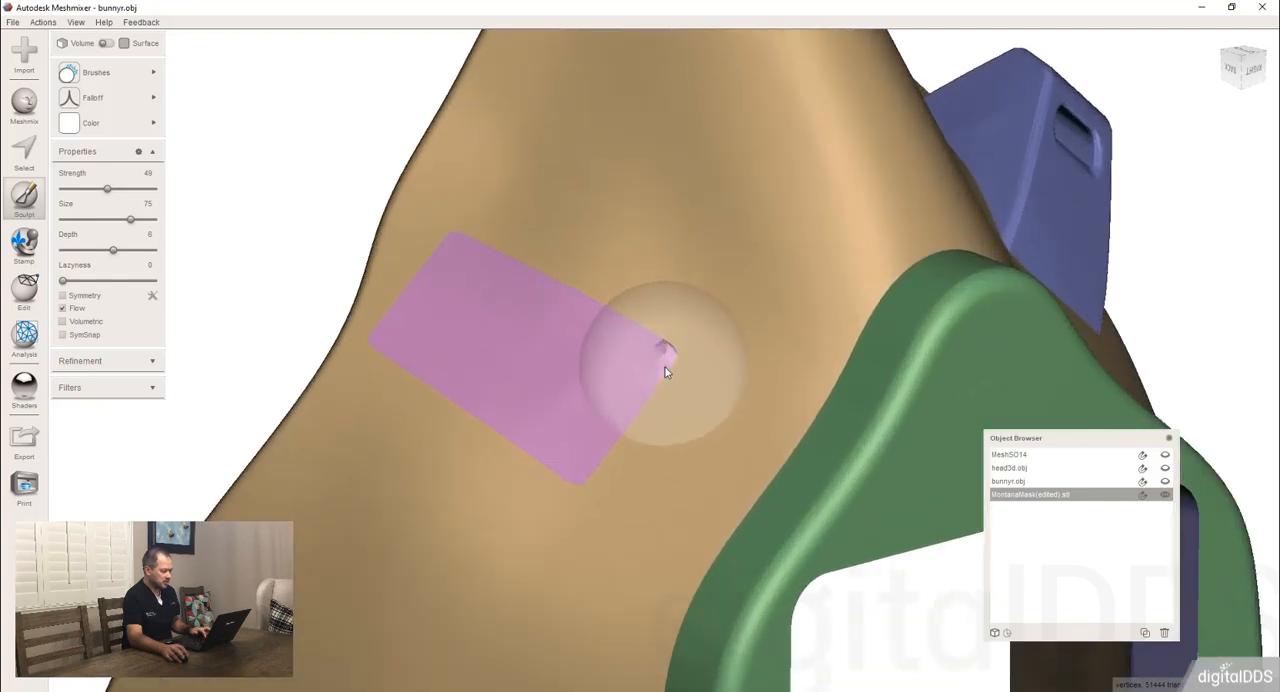
left_click_drag(665, 367, 662, 354)
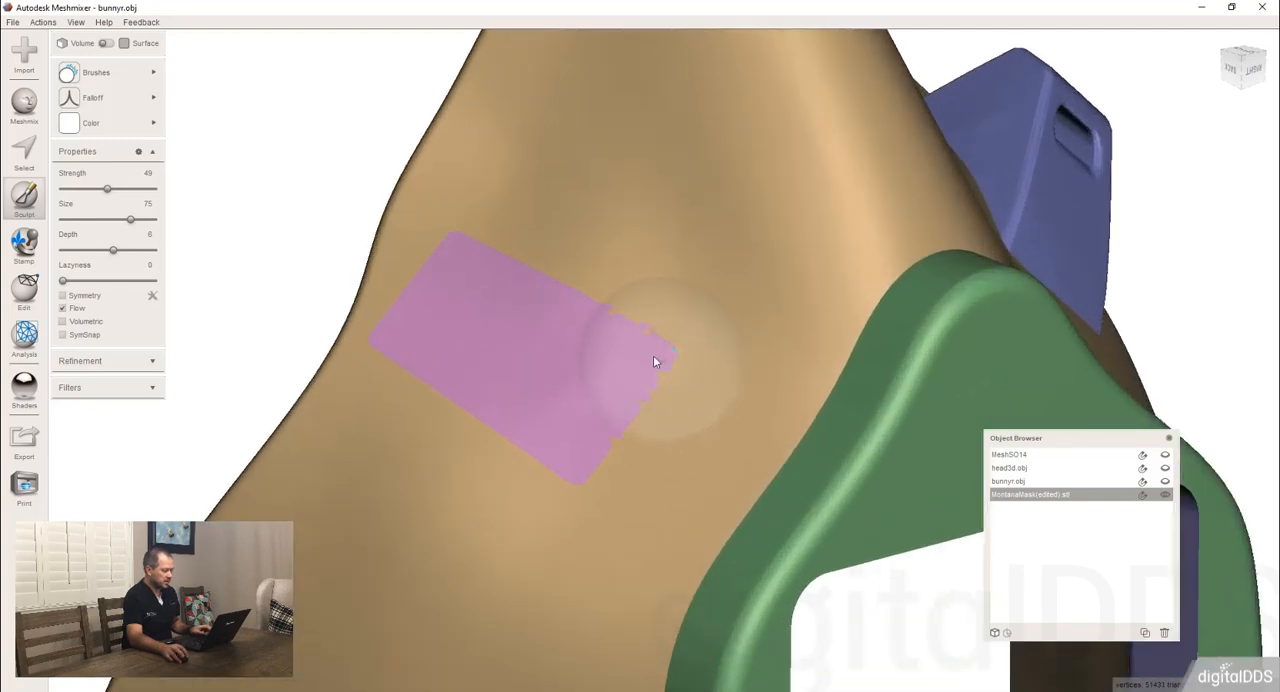
Select the filled patch together with the surrounding mask shell and merge them into one face group.
scroll(535, 345, "down", 4)
key("s")
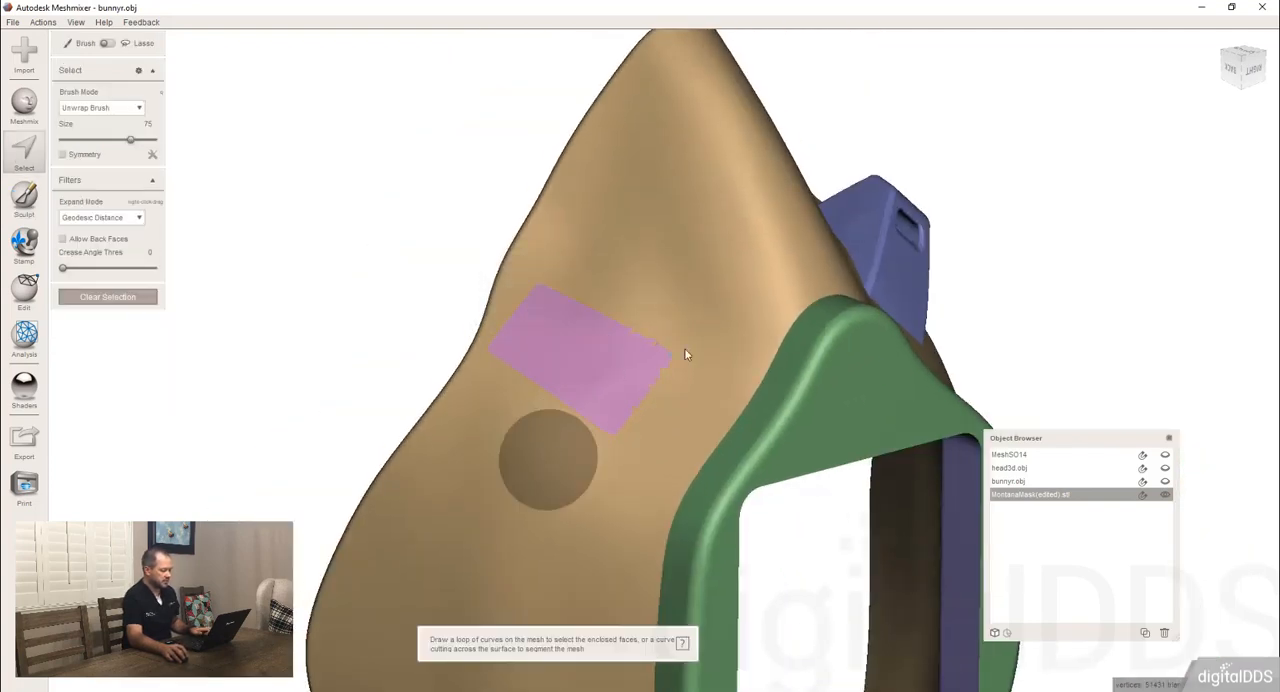
left_click_drag(672, 359, 600, 411)
key("e")
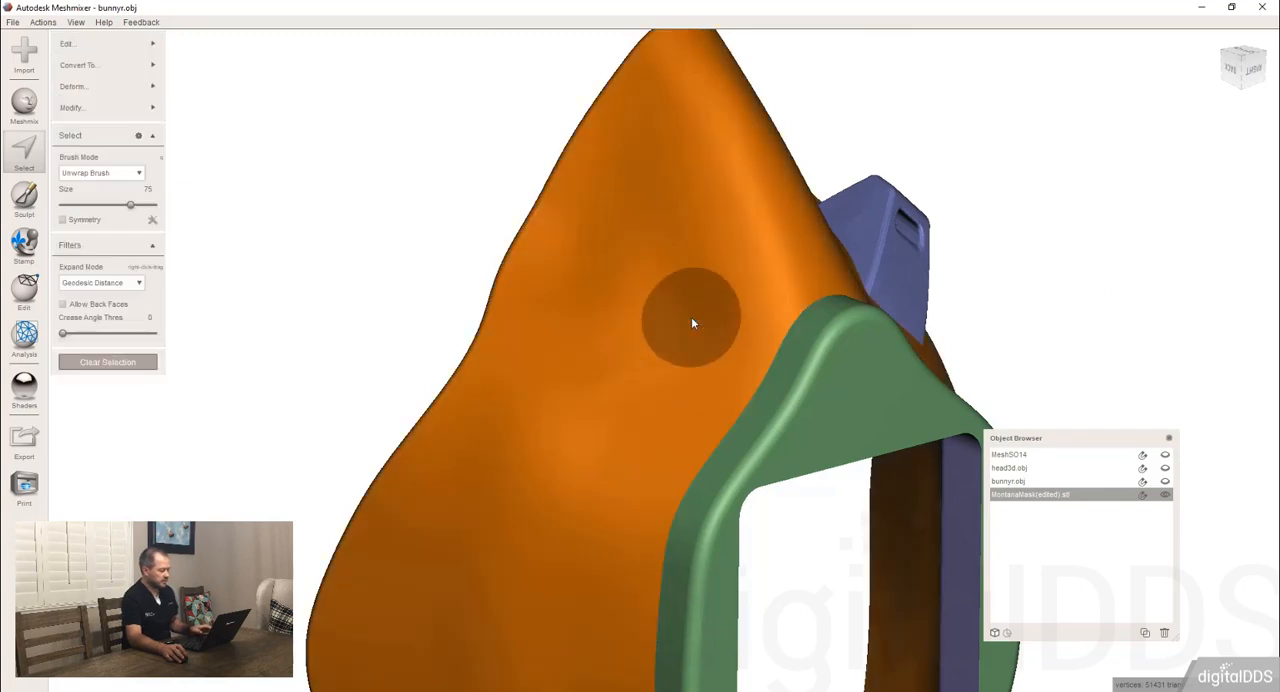
key("Escape")
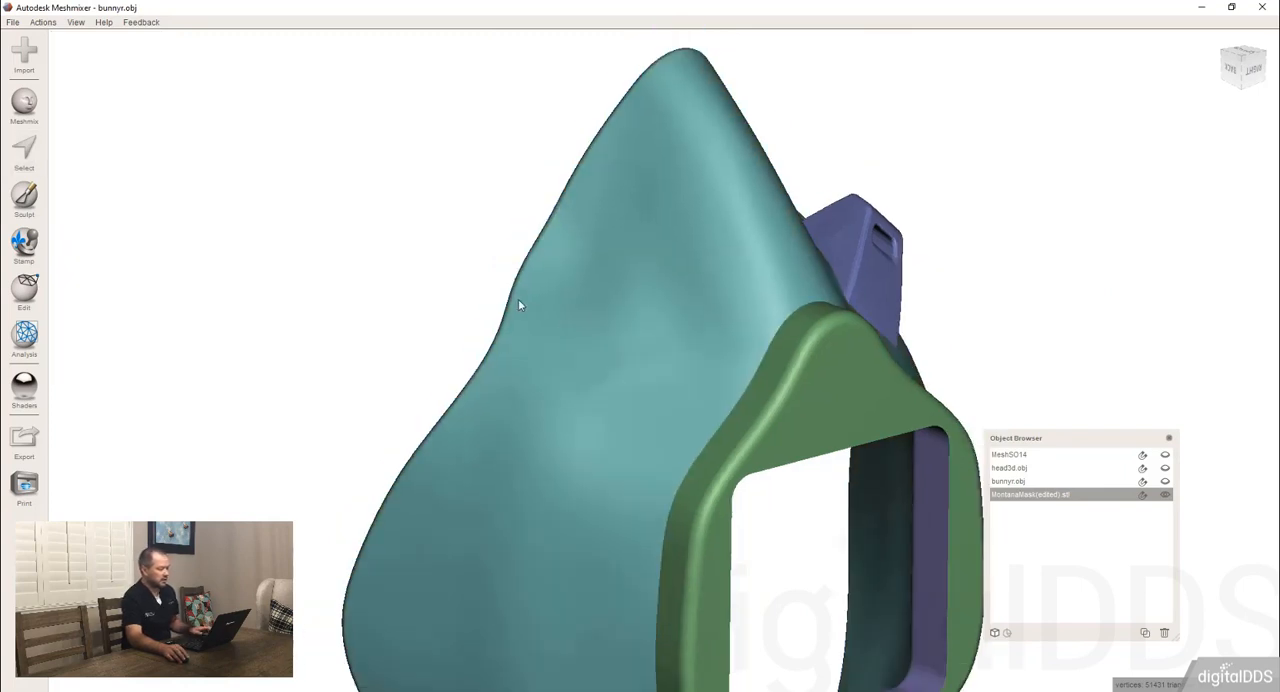
Delete the edited mask object from the scene.
scroll(518, 300, "down", 5)
right_click_drag(578, 390, 488, 352)
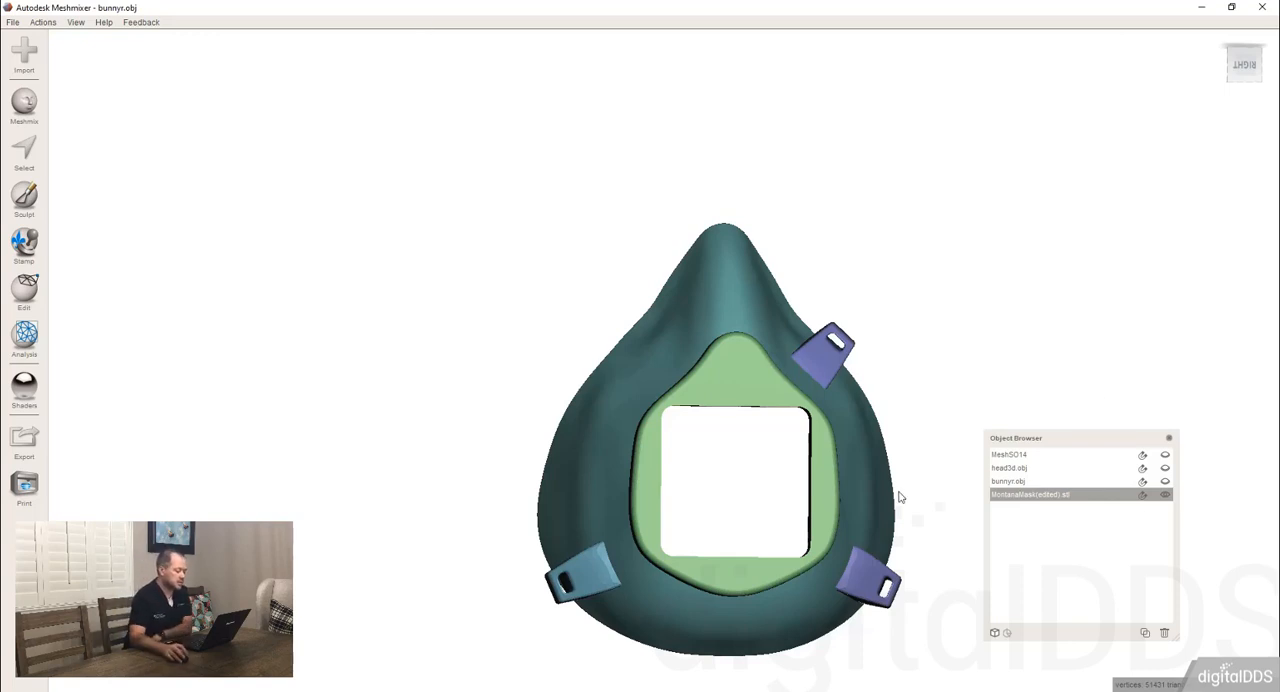
right_click_drag(586, 420, 690, 371)
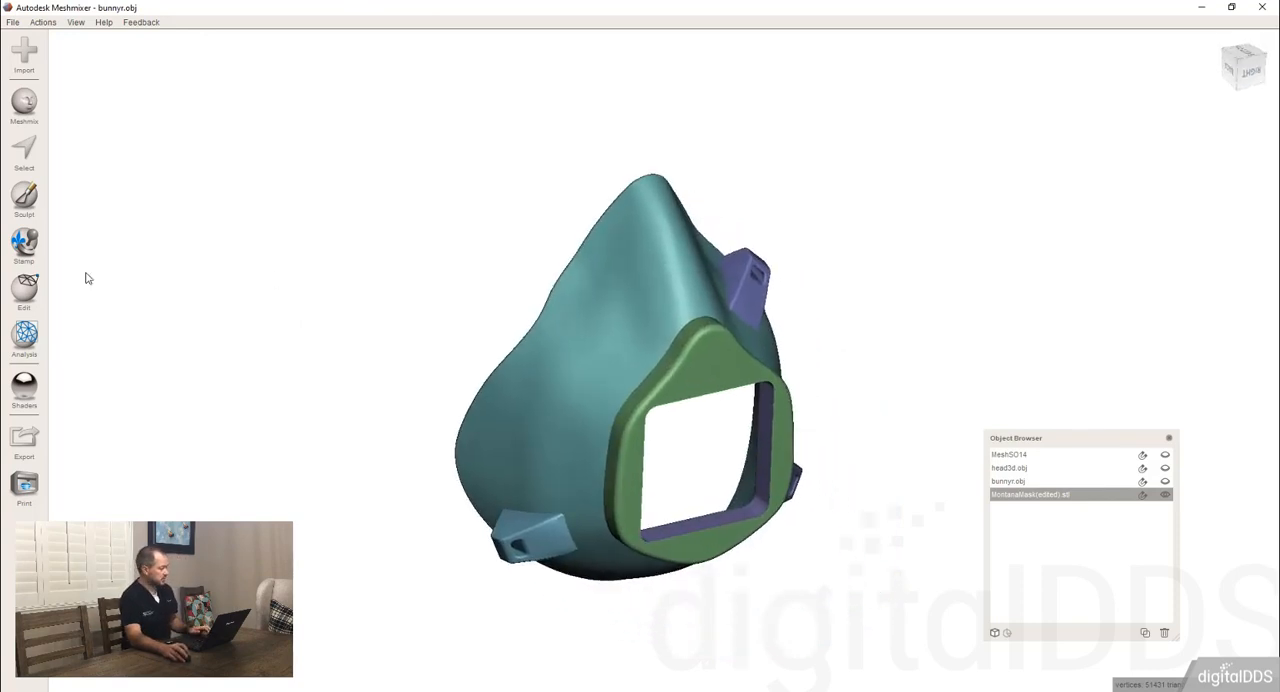
left_click(28, 289)
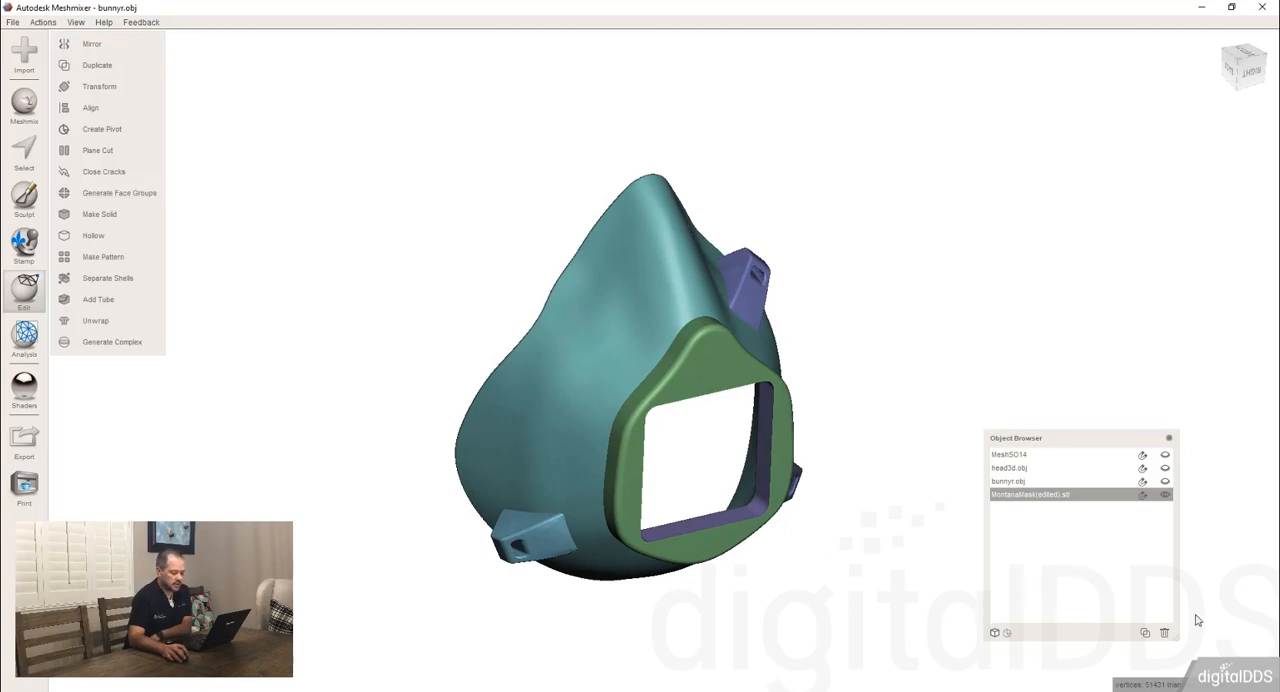
left_click(1165, 635)
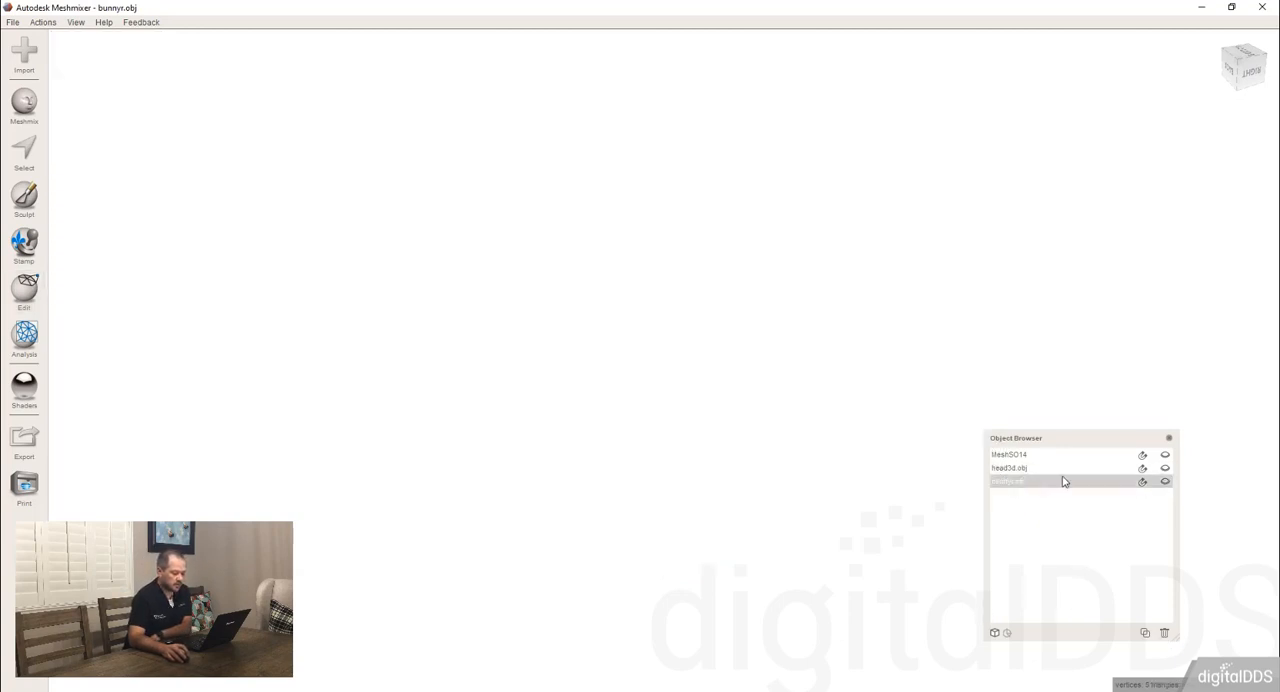
Show the hidden bunnyr.obj object and select the bunny as the active object, viewed from the front right.
left_click(1164, 481)
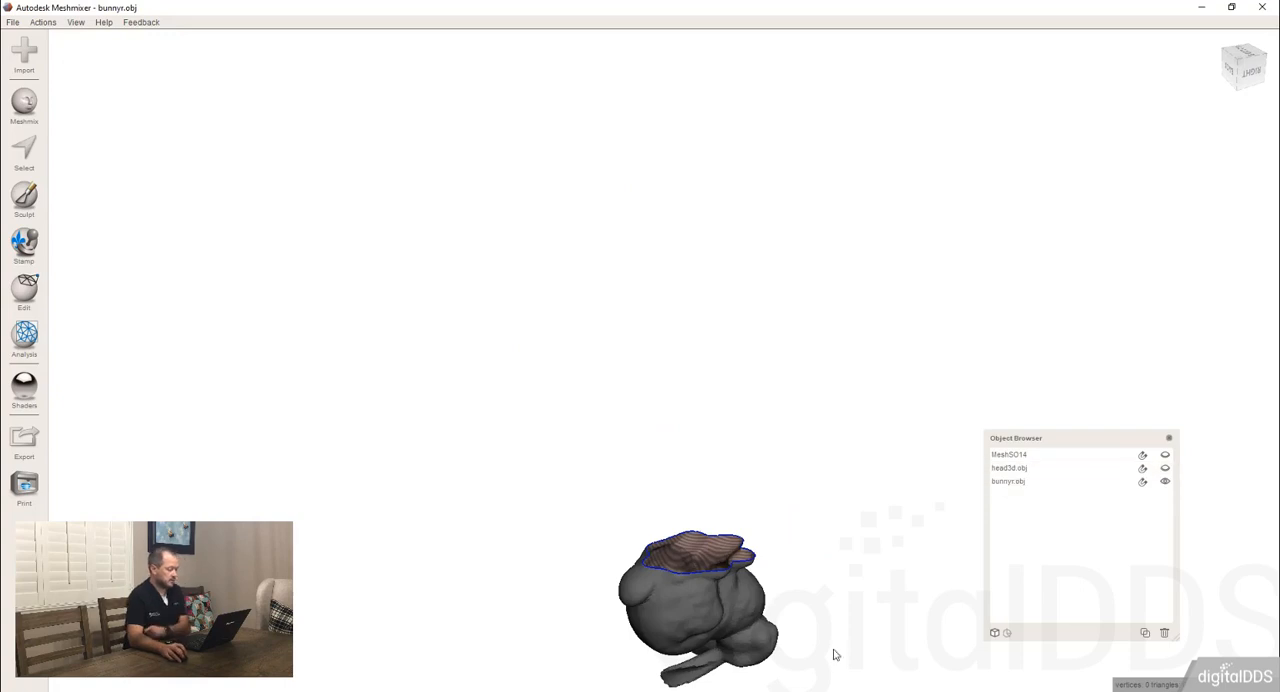
left_click(704, 597)
right_click_drag(651, 243, 608, 252)
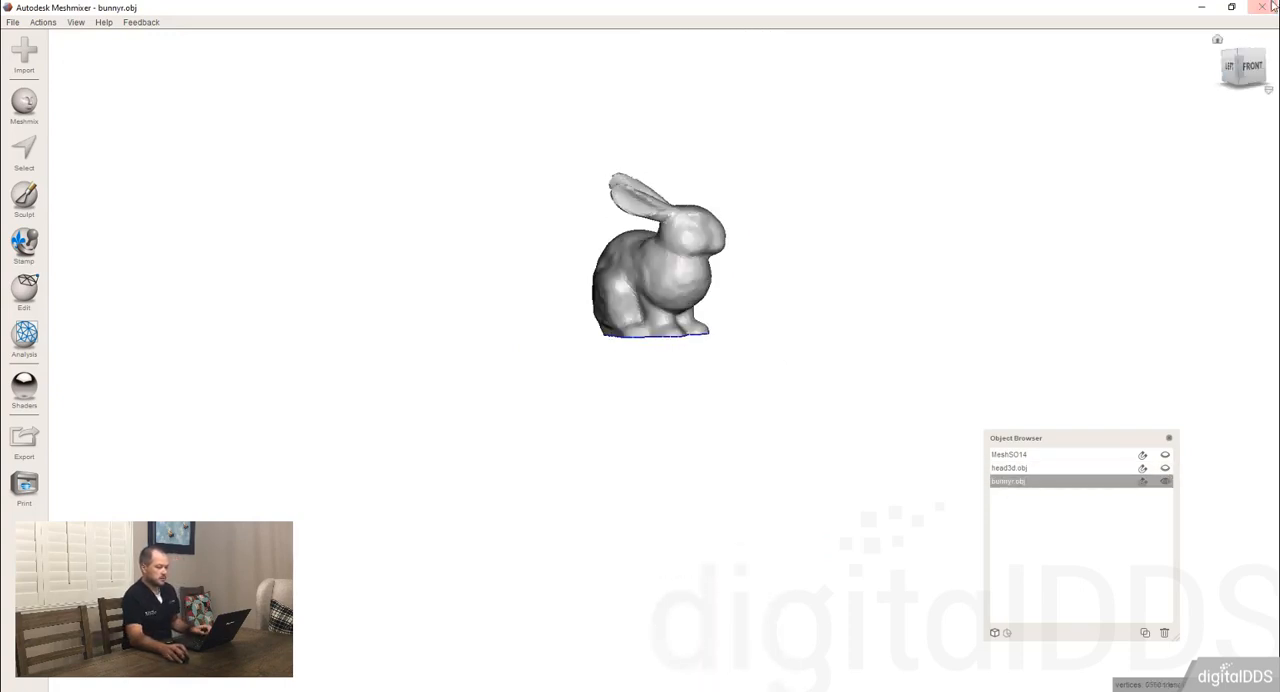
left_click(1256, 65)
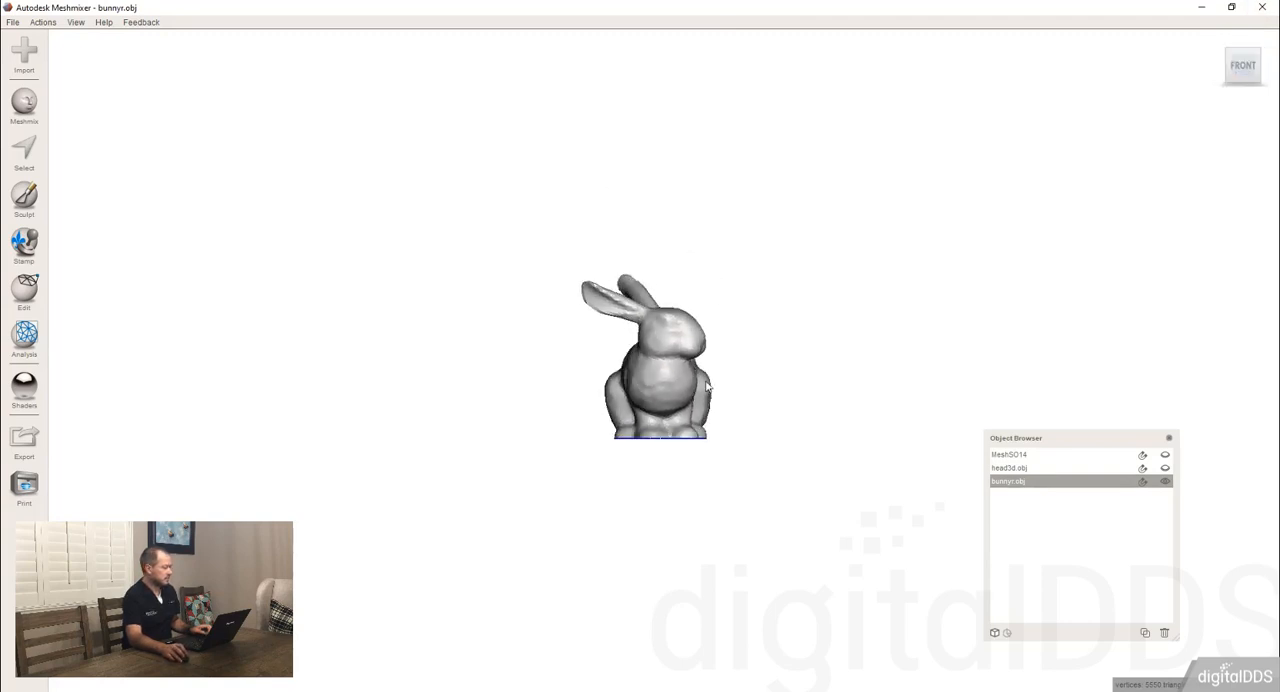
scroll(676, 389, "up", 6)
right_click_drag(677, 390, 577, 400)
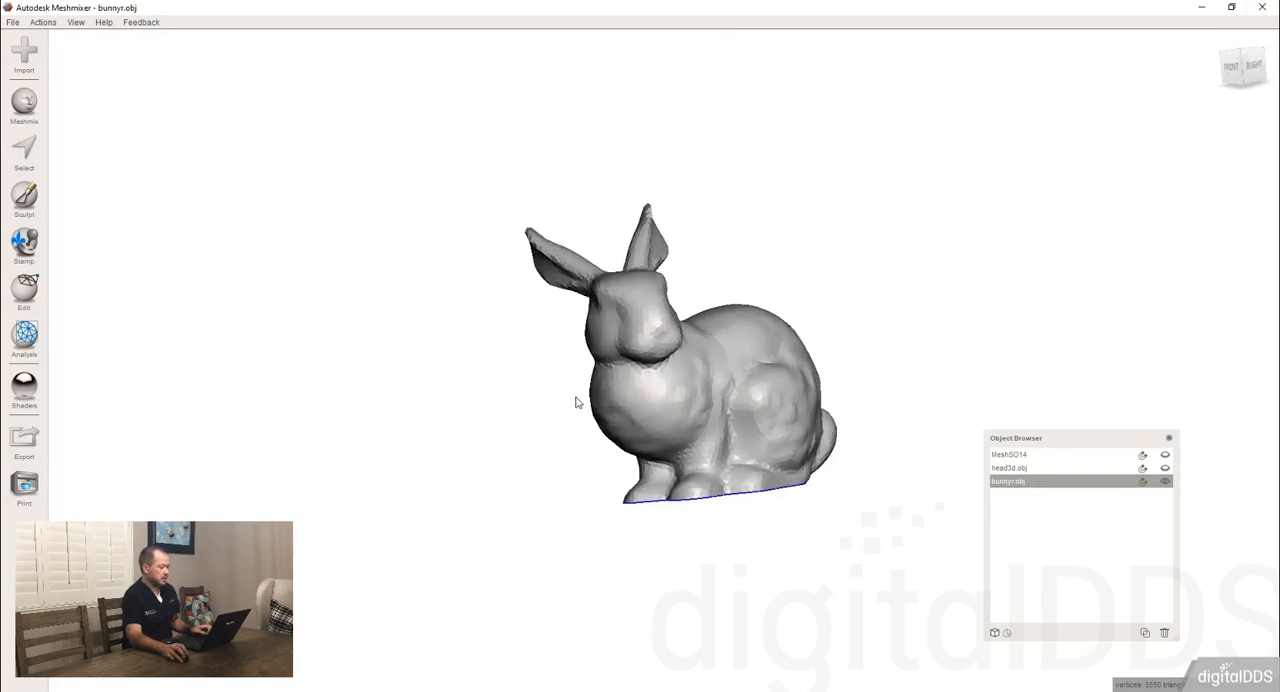
Preview Make Solid on the bunny with the Fast solid type, solid accuracy 128 and mesh density 128.
left_click(27, 300)
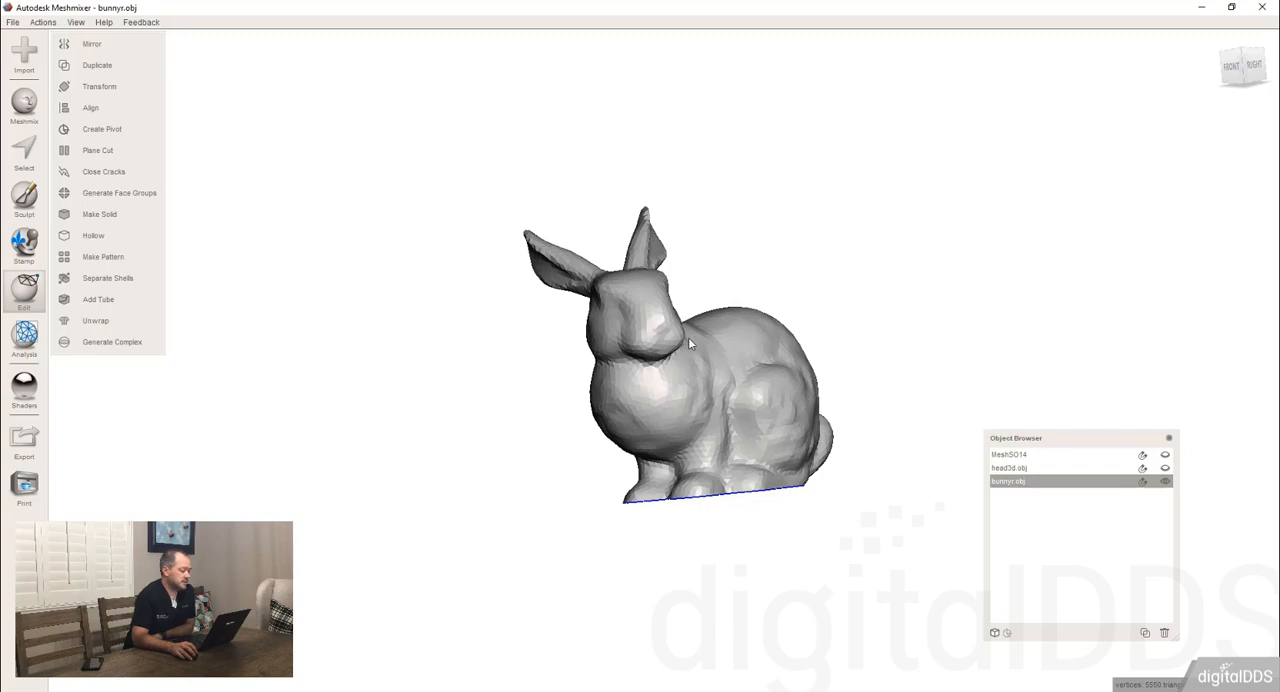
right_click_drag(688, 343, 655, 374)
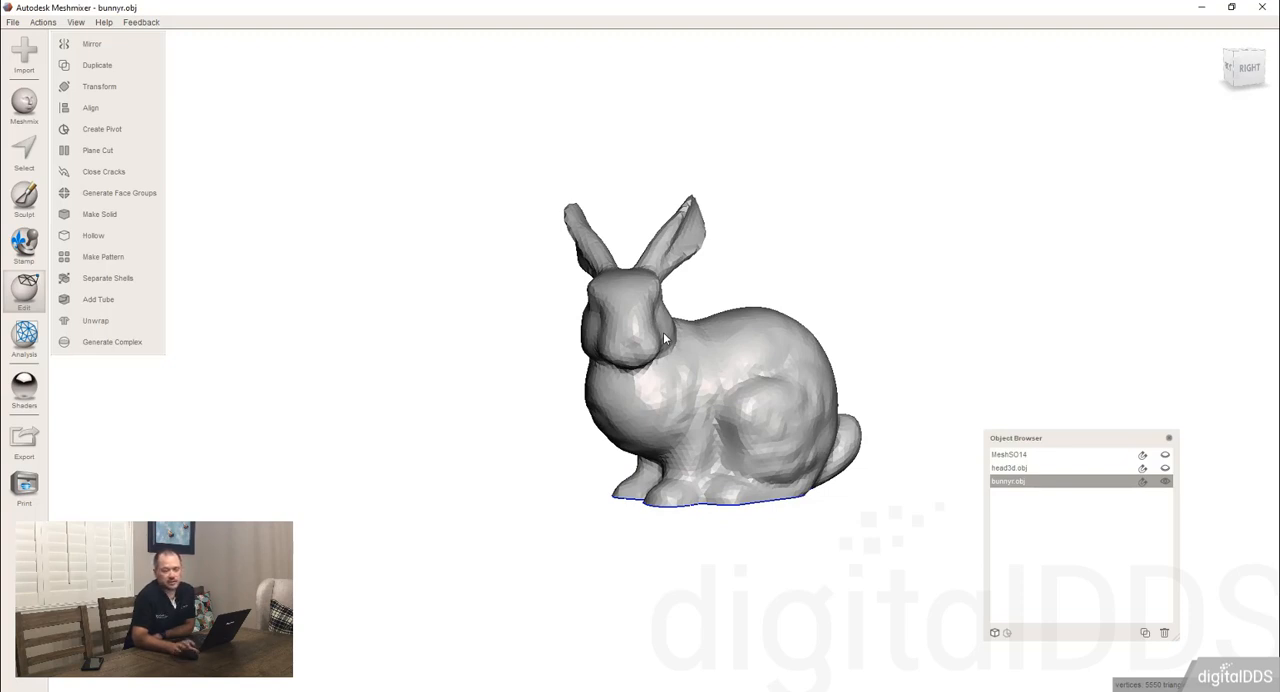
mouse_move(672, 347)
right_mouse_down()
mouse_move(648, 401)
mouse_move(757, 377)
mouse_move(622, 358)
mouse_move(673, 314)
mouse_move(625, 326)
mouse_move(670, 324)
mouse_move(667, 341)
right_mouse_up()
scroll(766, 390, "up", 3)
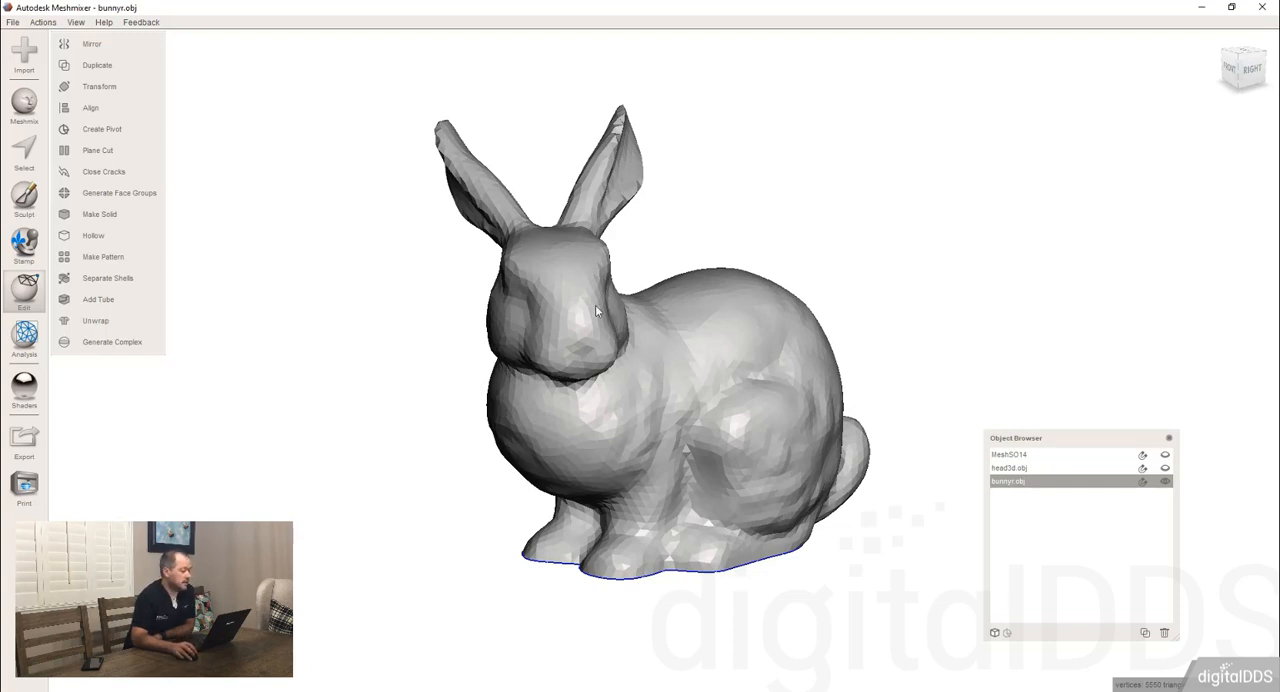
right_click_drag(595, 304, 651, 373)
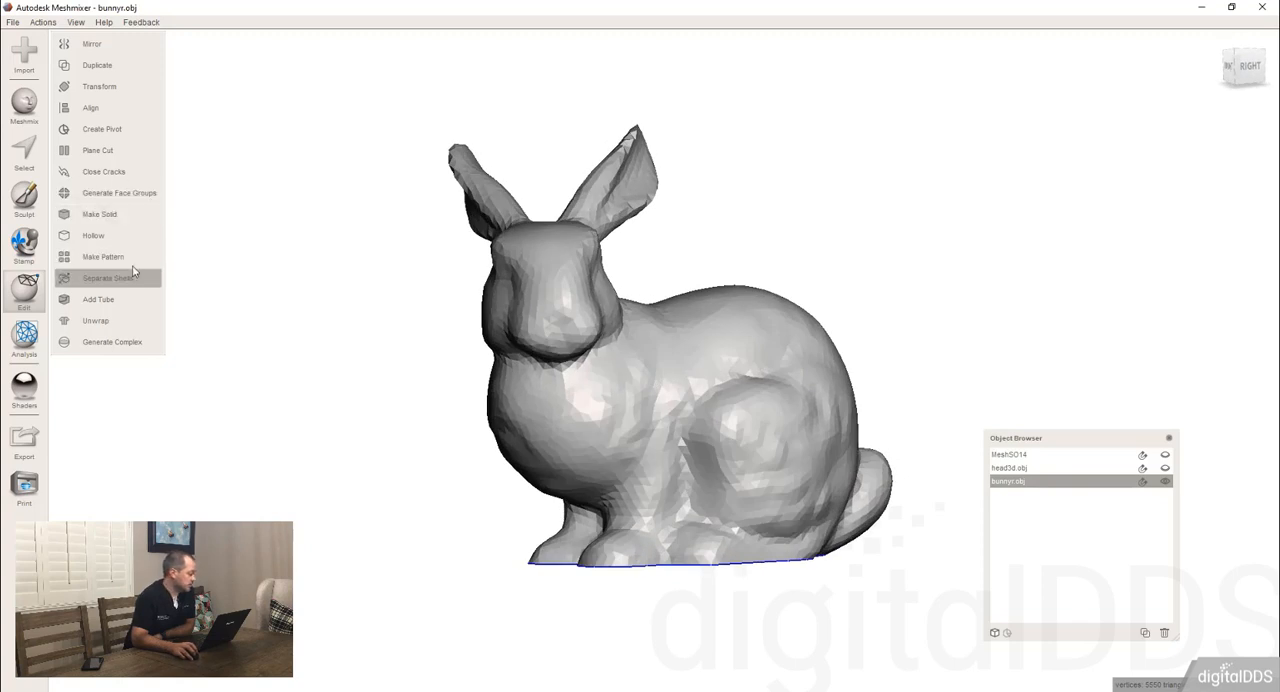
left_click(124, 215)
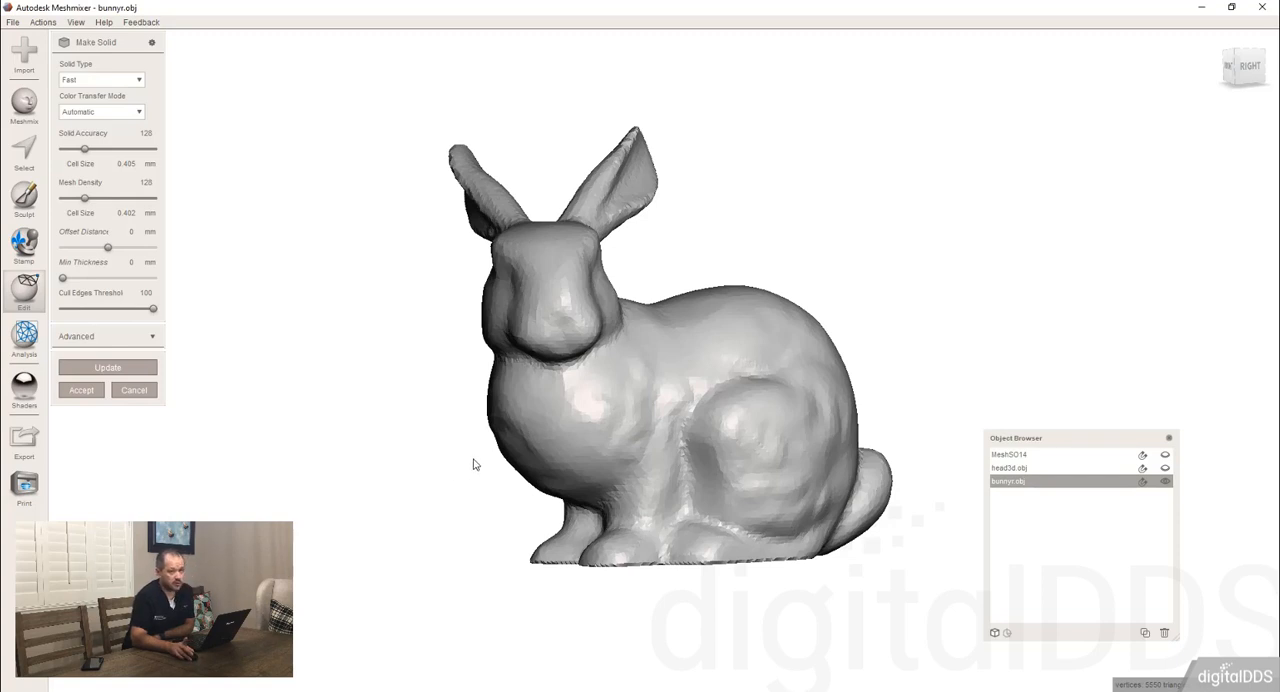
left_click(146, 181)
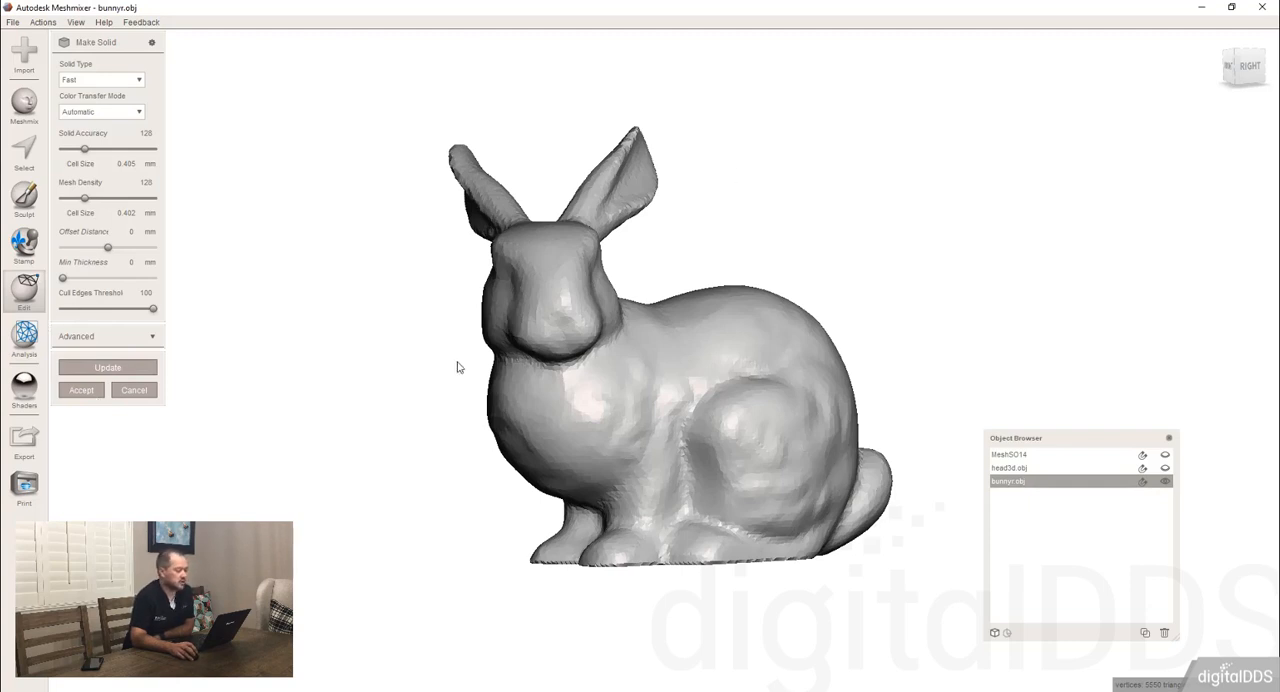
Display the wireframe to examine the triangle density of the solid preview, and cancel Make Solid.
right_click_drag(554, 423, 609, 392)
key("w")
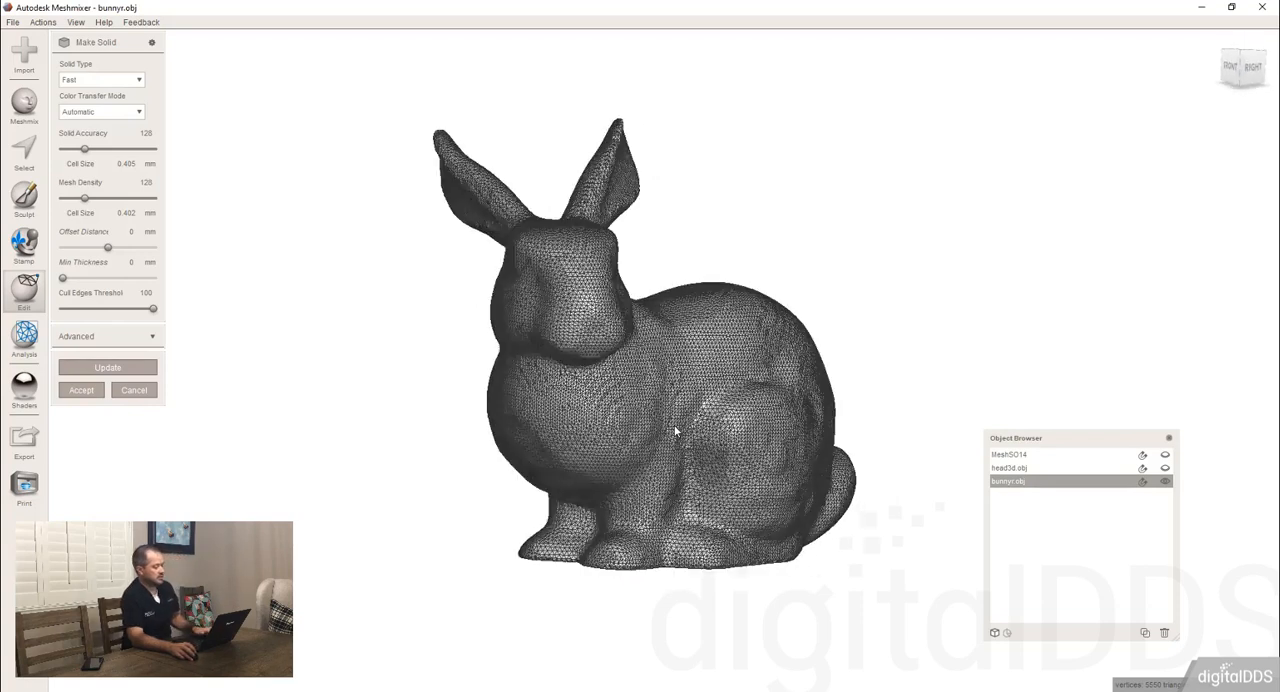
scroll(684, 438, "up", 4)
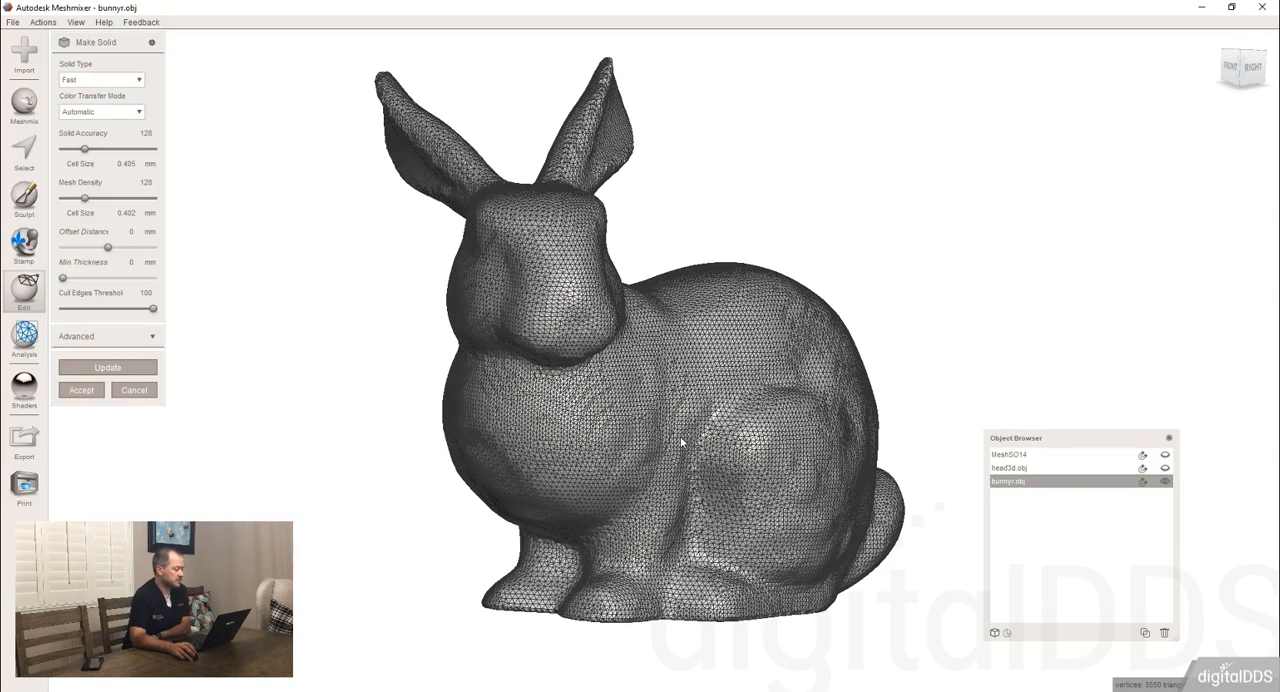
scroll(689, 433, "up", 2)
right_click_drag(644, 435, 663, 448)
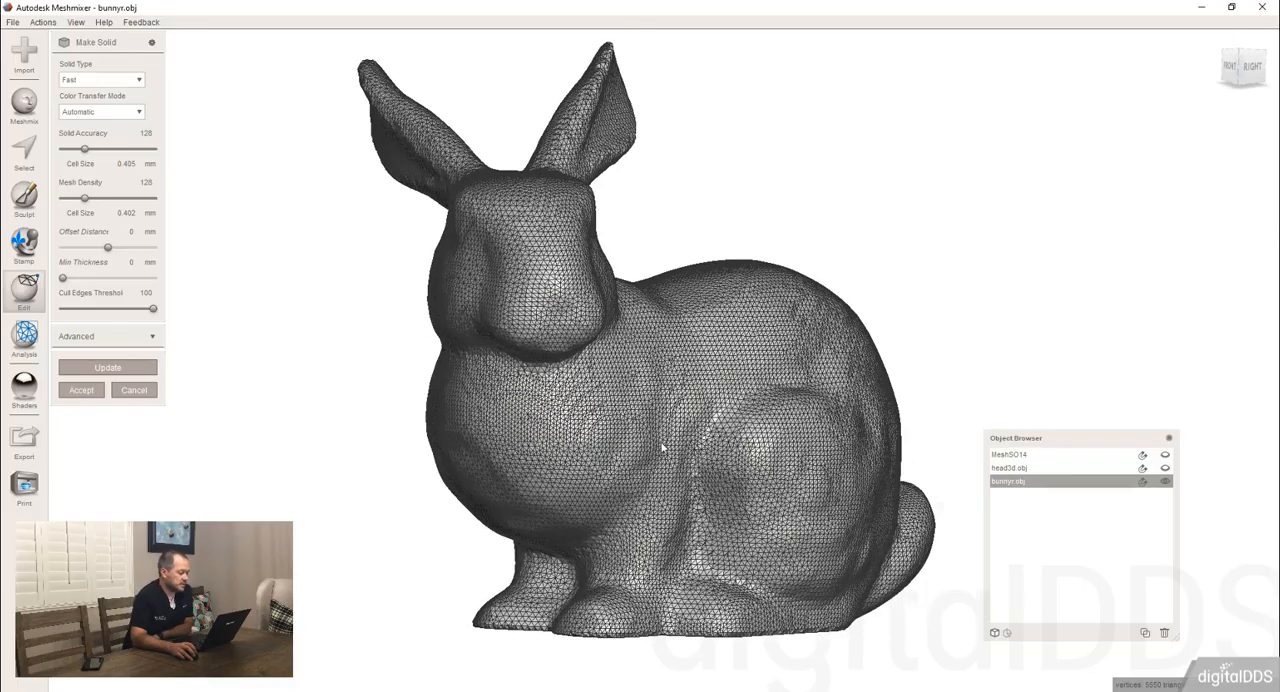
left_click(134, 391)
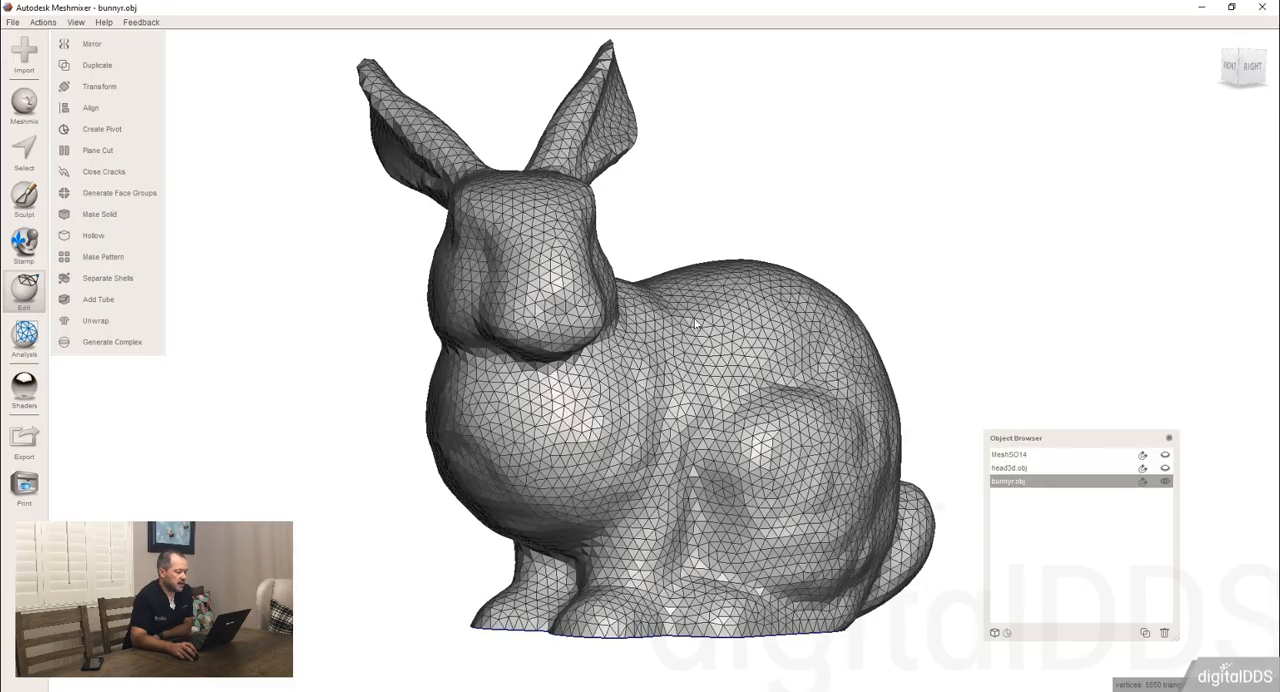
Make the bunny solid using the Sharp Edge Preserve type with solid accuracy and mesh density both set to 512.
left_click(100, 214)
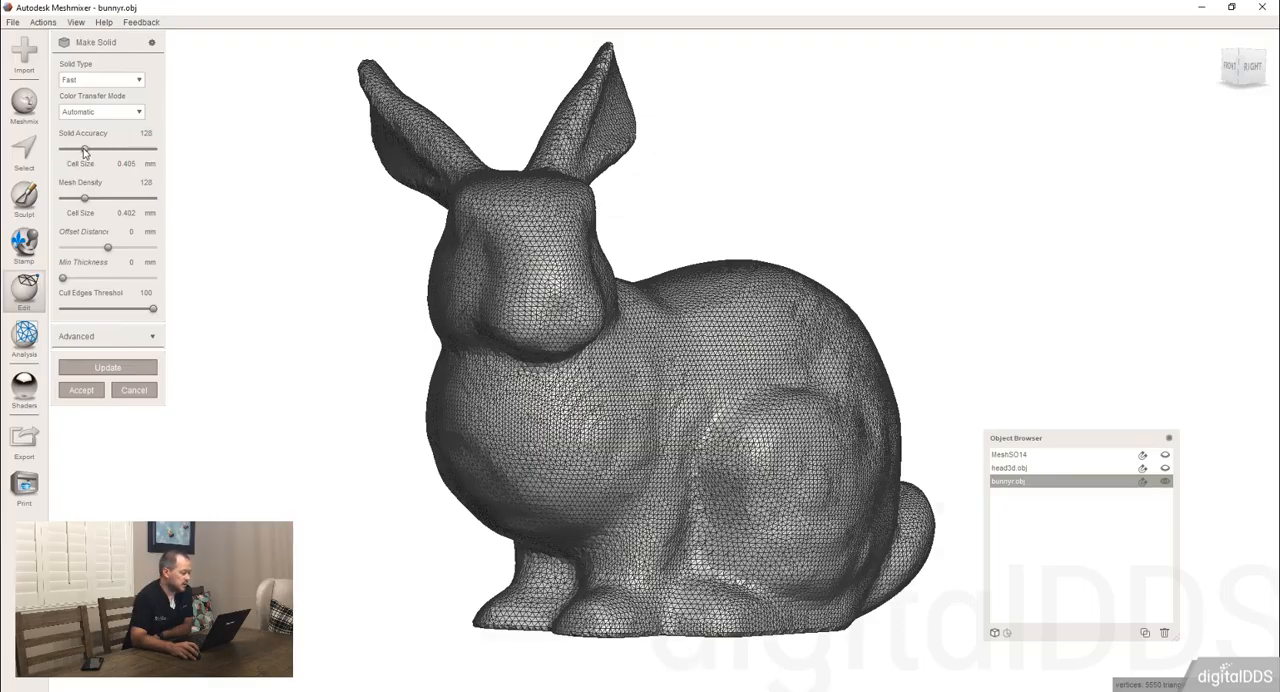
left_click_drag(84, 150, 162, 152)
left_click_drag(86, 201, 166, 202)
left_click(123, 80)
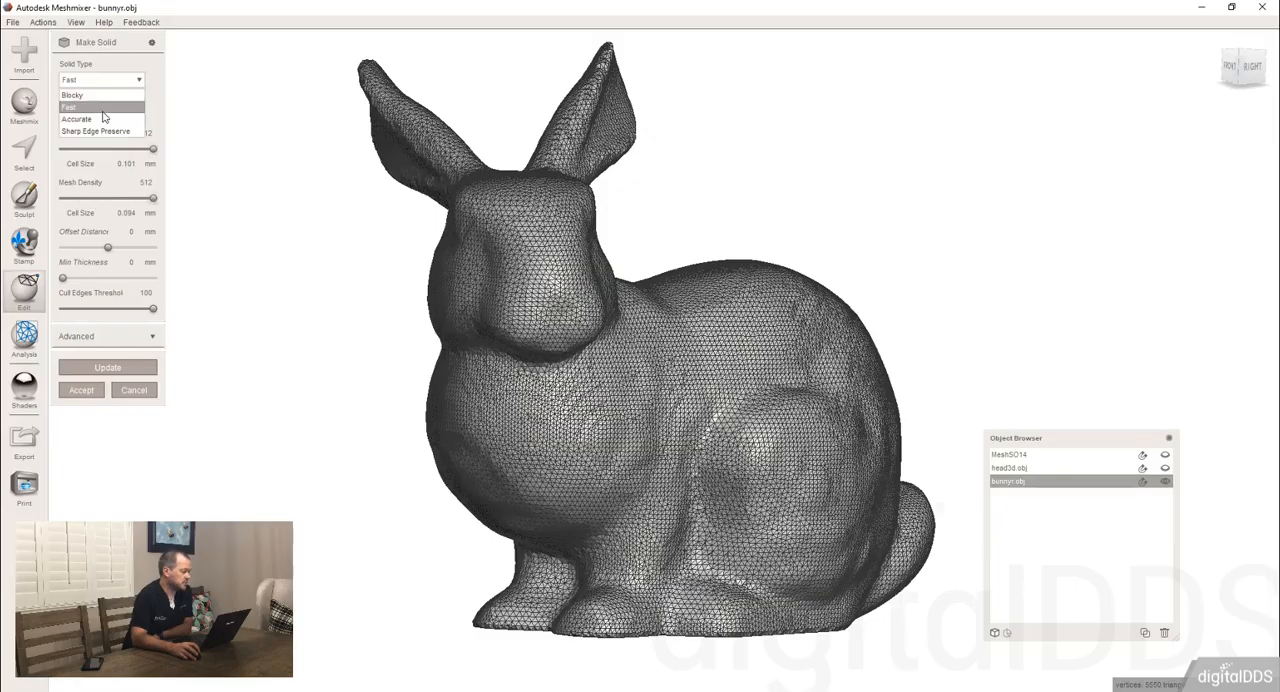
left_click(105, 132)
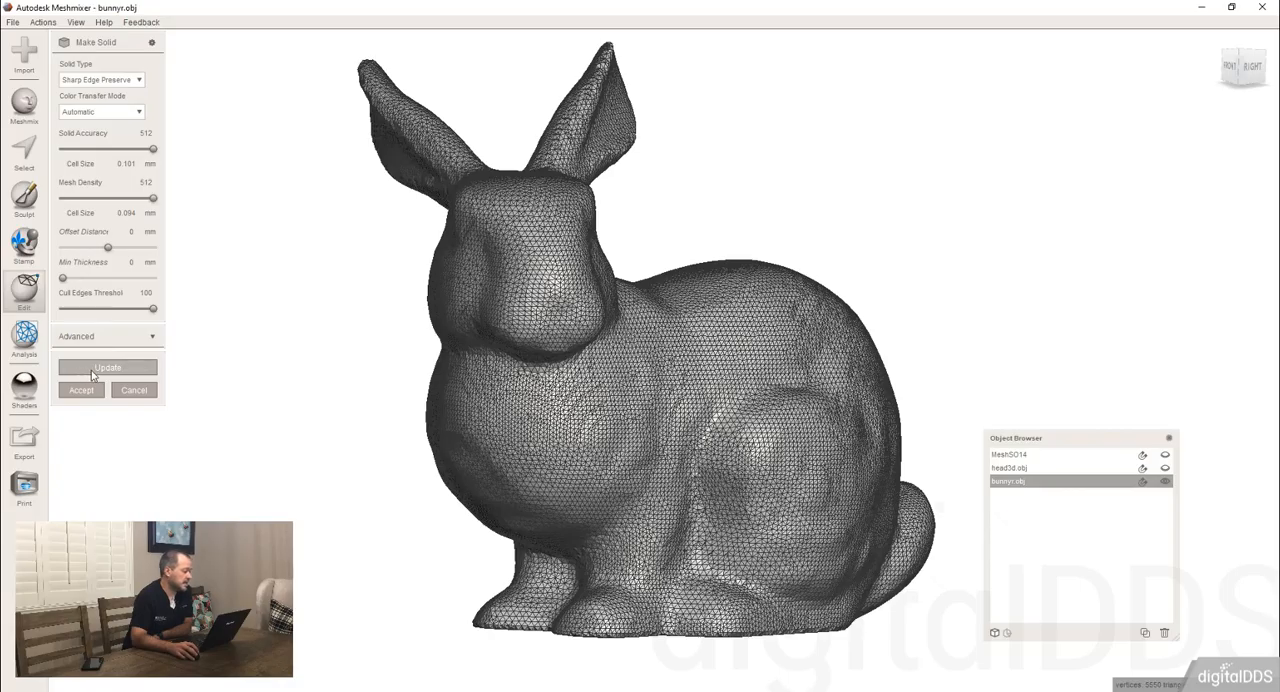
left_click(146, 369)
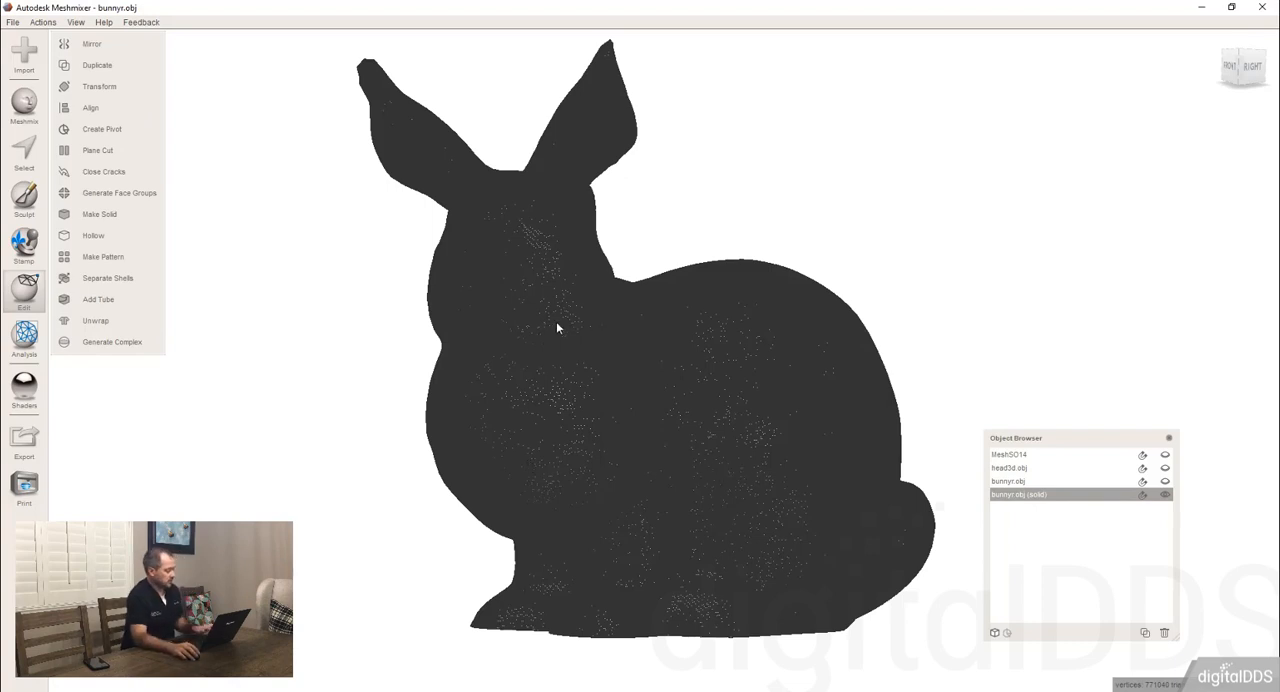
Hide the wireframe, move the solid bunny sideways off the original with Transform, and show the original bunnyr.obj again.
scroll(630, 288, "down", 1)
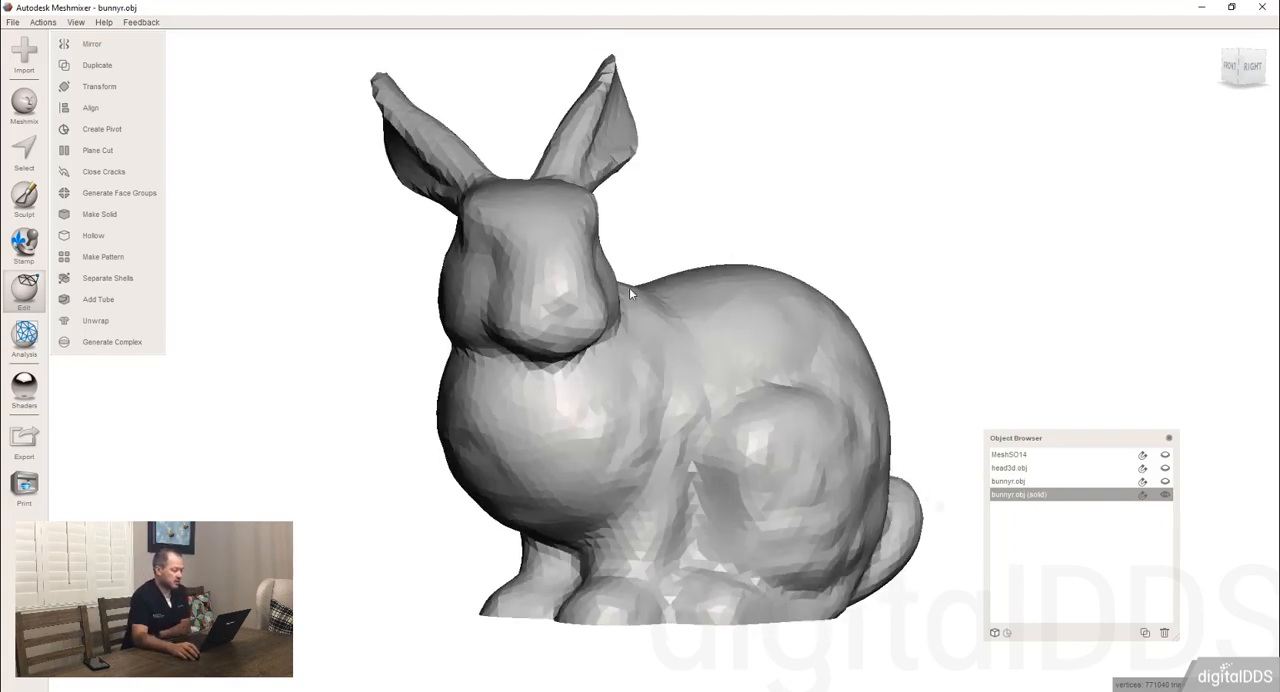
scroll(703, 352, "down", 5)
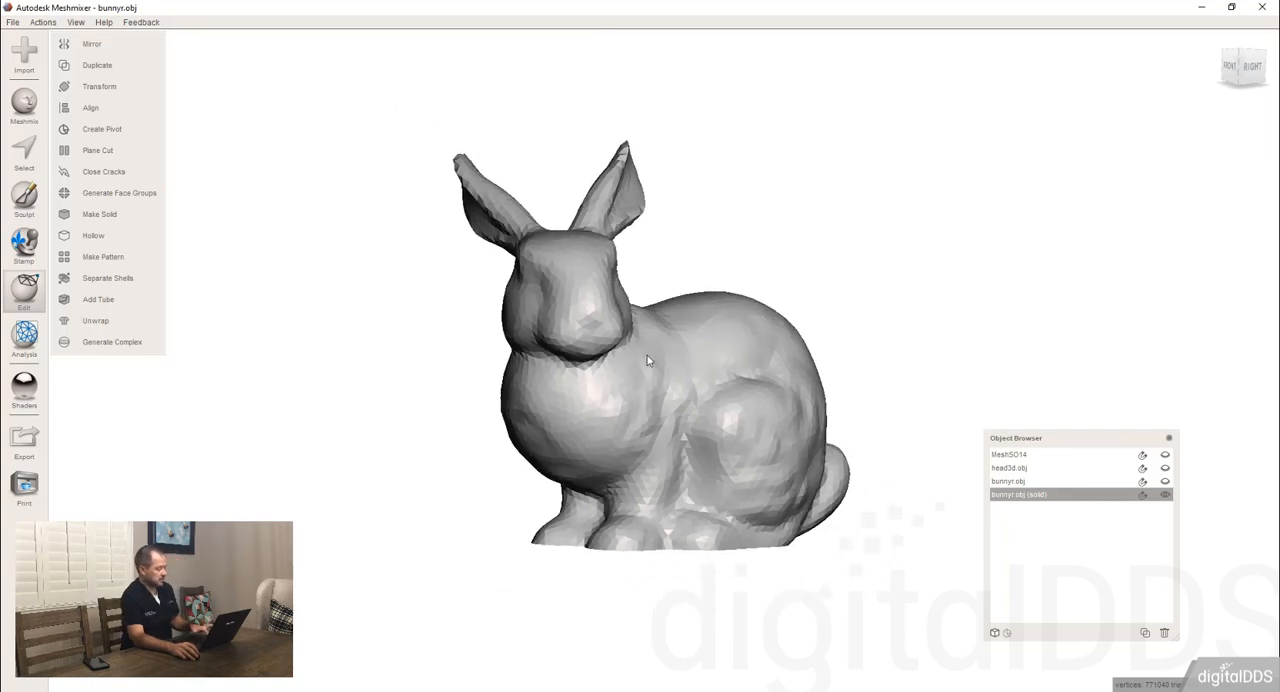
key("t")
right_click_drag(647, 355, 675, 322)
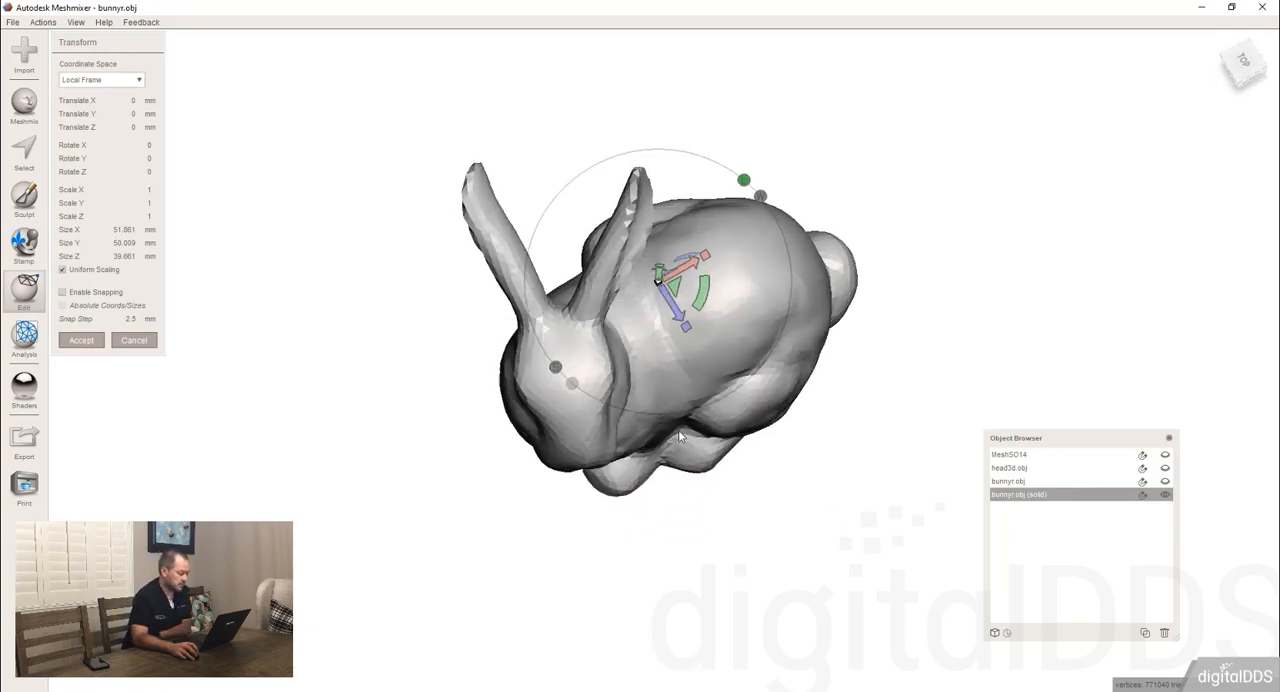
left_click_drag(672, 287, 1020, 297)
left_click(1164, 494)
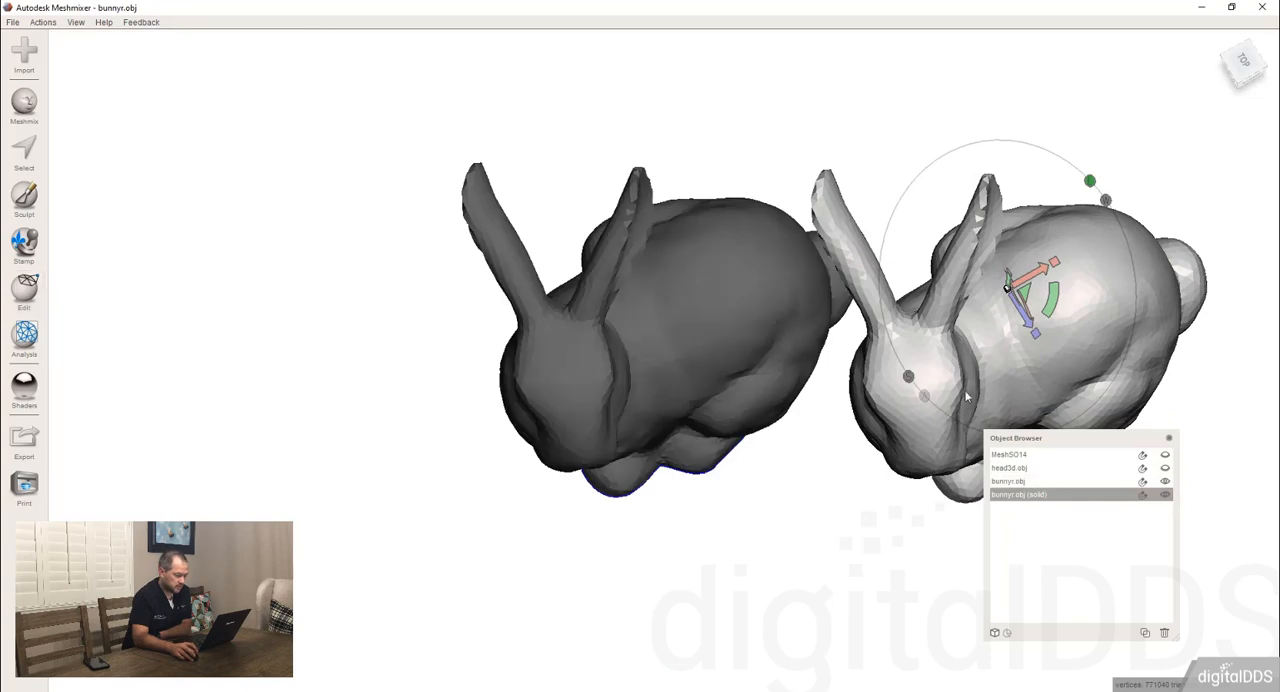
With both bunnies selected, compare the undersides and outer surfaces of the original and the solid version.
right_click_drag(815, 495, 771, 363)
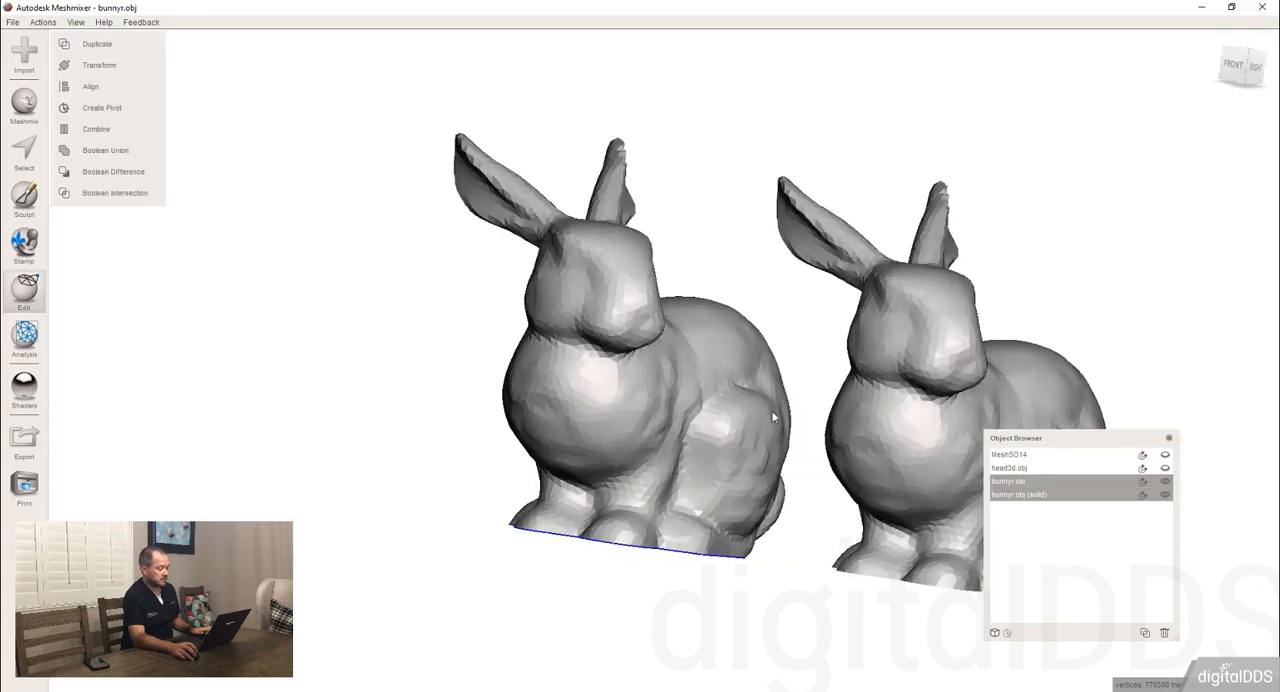
right_click_drag(771, 410, 535, 290)
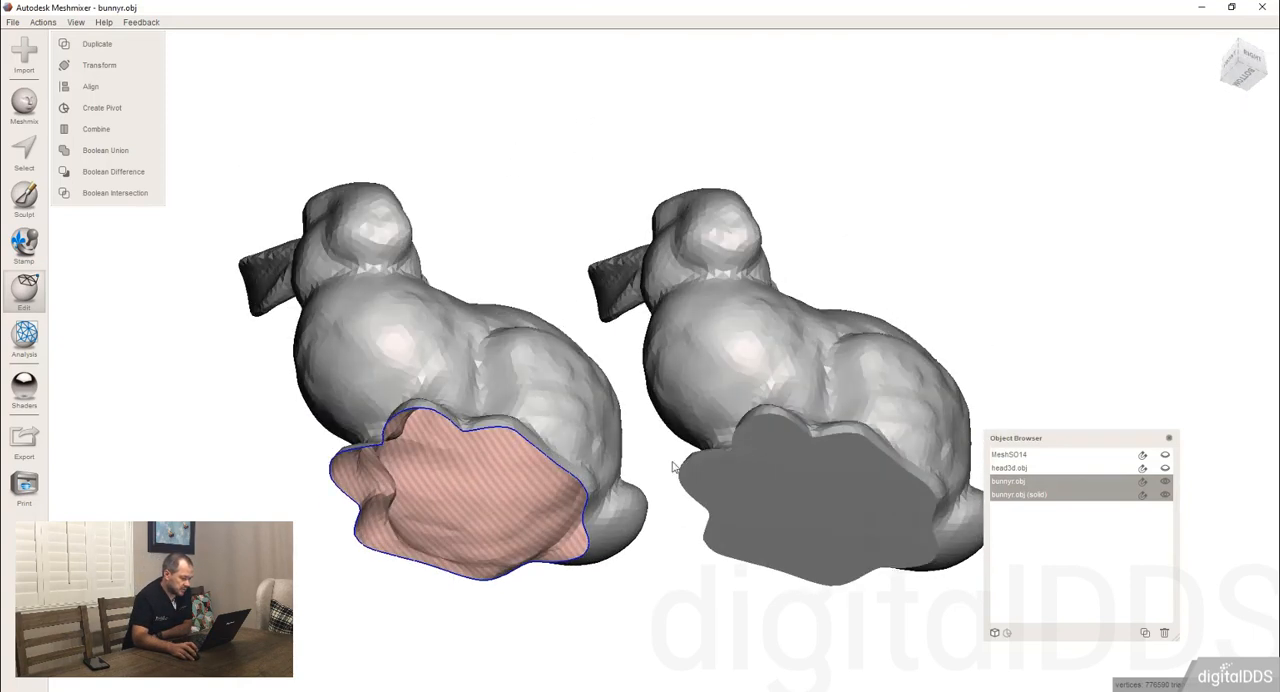
right_click_drag(656, 414, 645, 513)
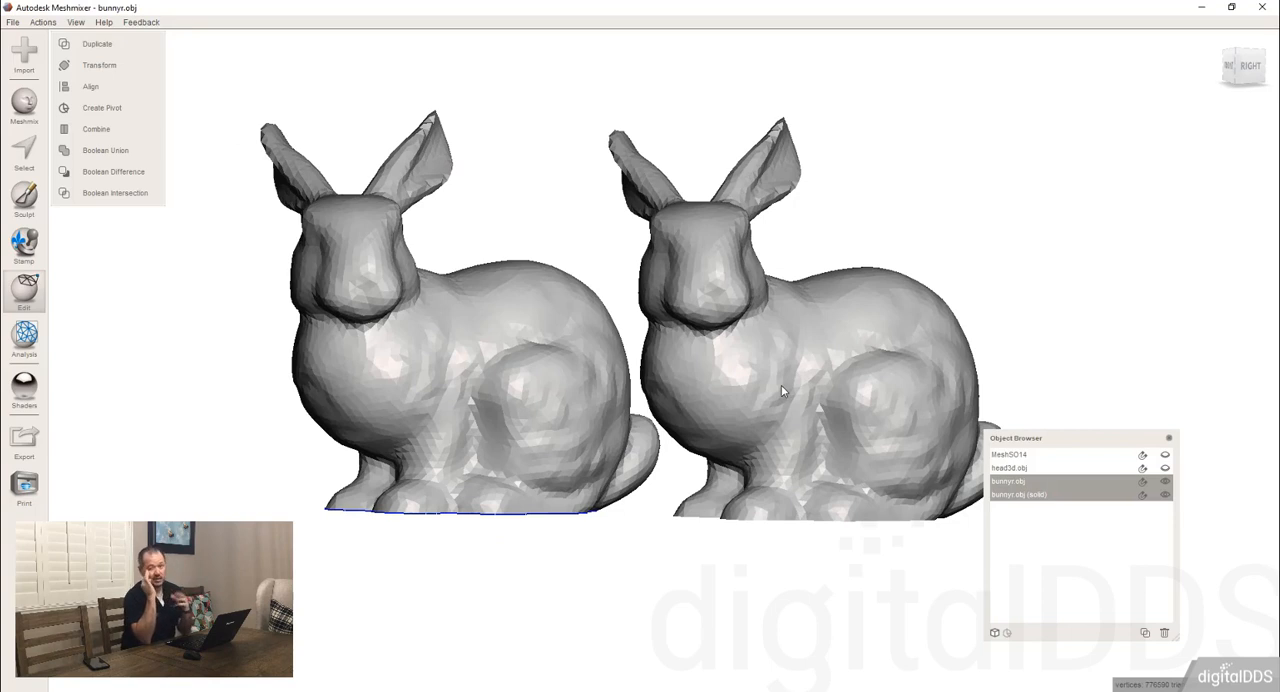
right_click_drag(531, 364, 720, 325)
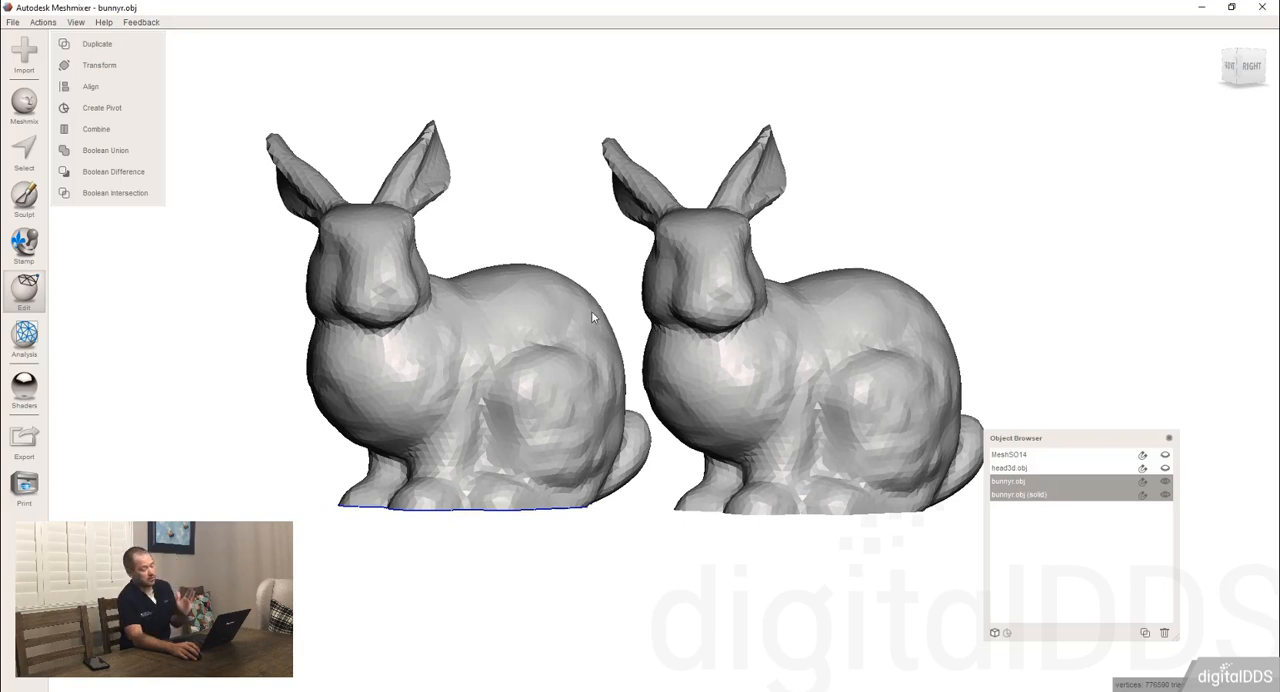
Display the wireframe and compare the triangle density of the original bunny with that of the solid one.
key("w")
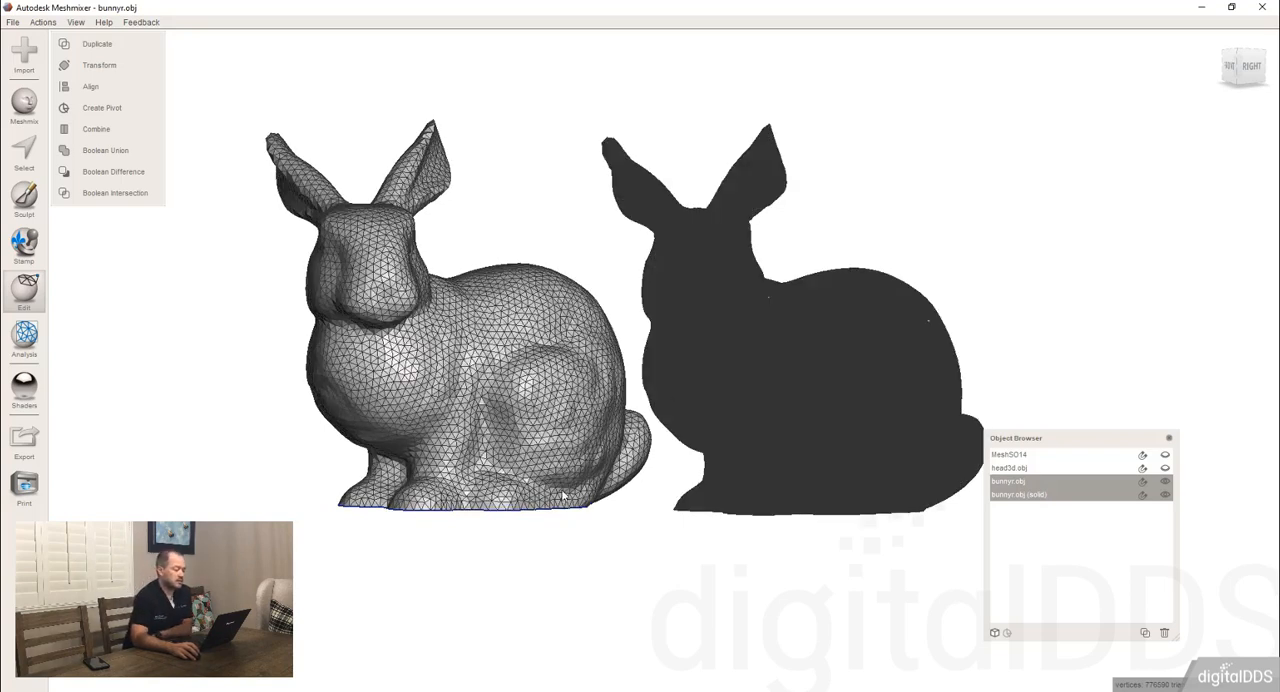
right_click_drag(530, 511, 703, 463)
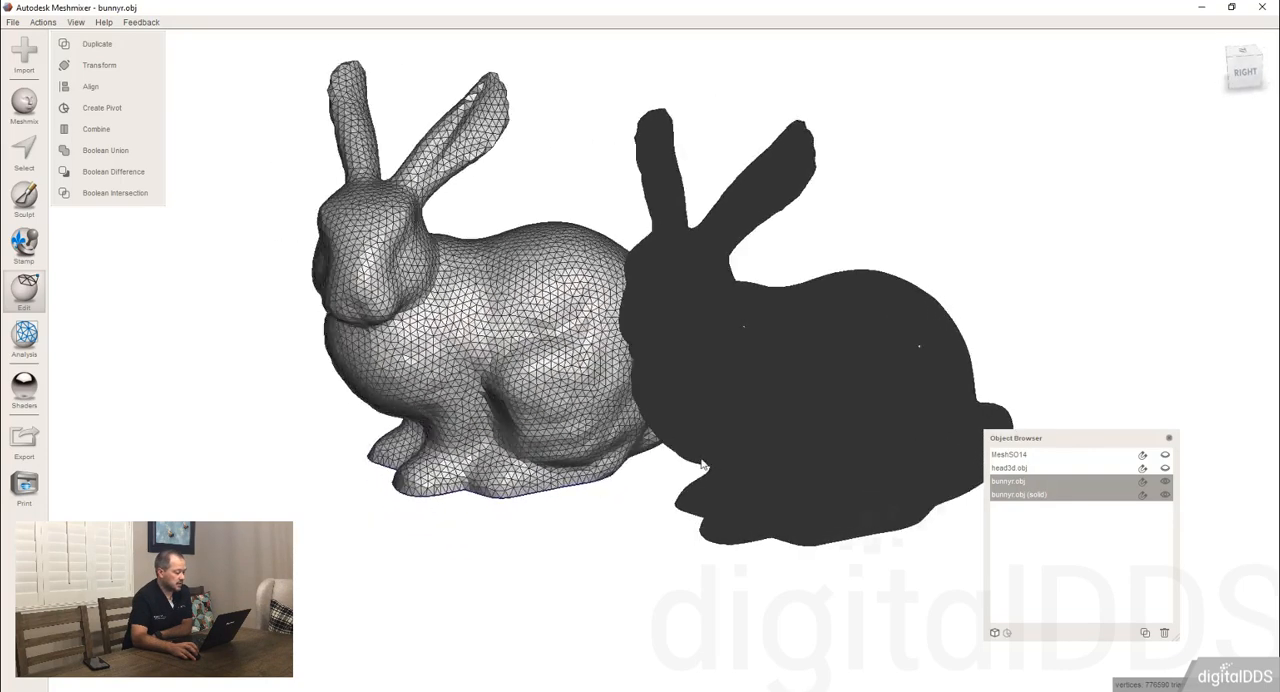
scroll(785, 445, "up", 3)
scroll(671, 308, "up", 5)
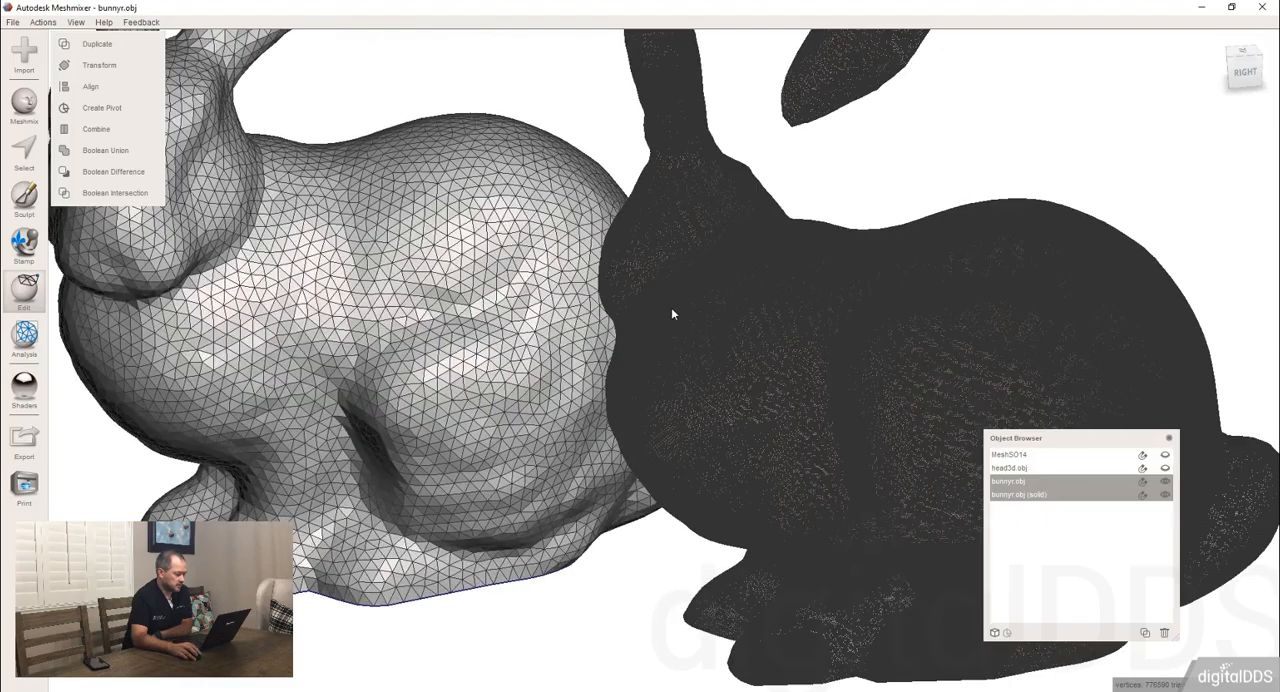
scroll(671, 358, "down", 3)
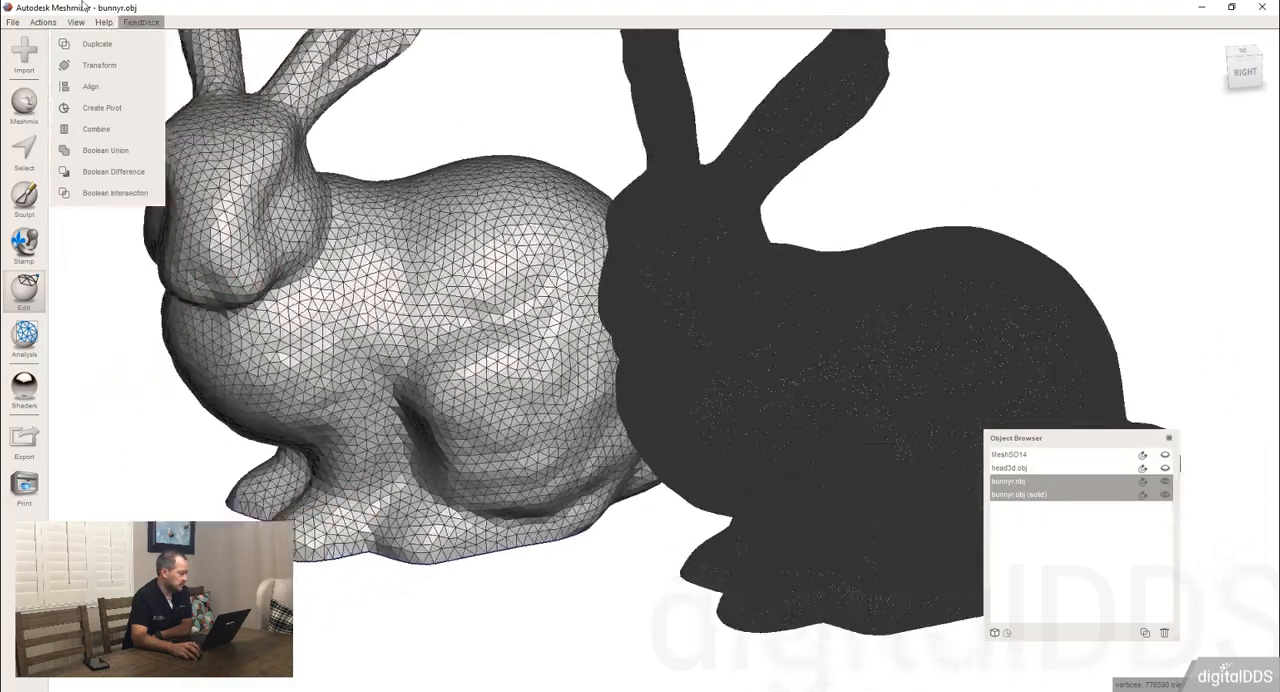
Inspect the individual wireframe triangles on the solid bunny's head and chest at close range alongside the original mesh.
left_click(80, 23)
left_click(80, 204)
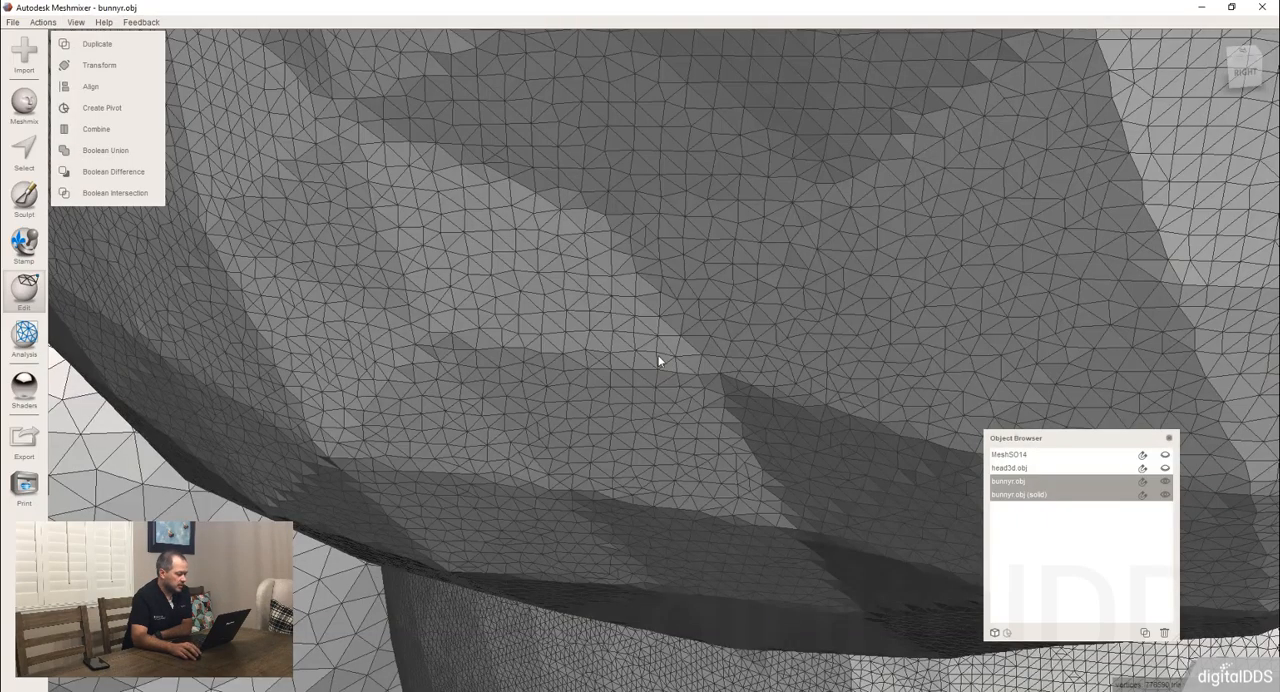
scroll(583, 368, "down", 5)
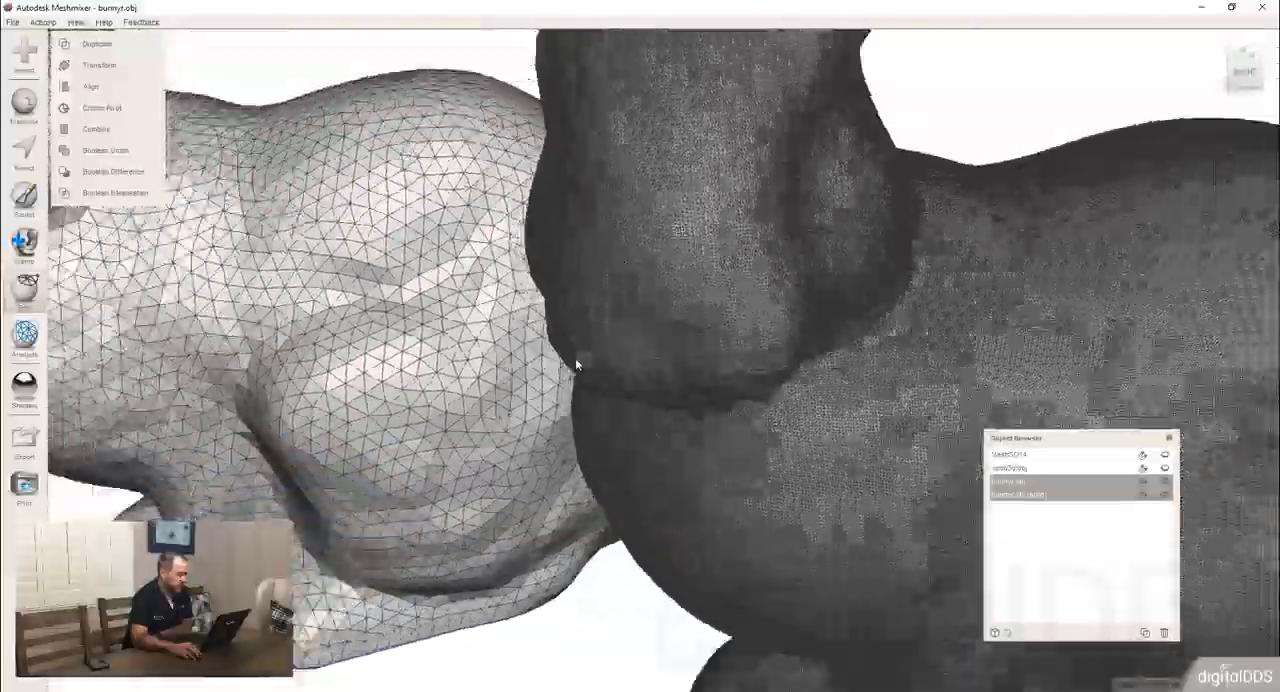
scroll(575, 358, "up", 5)
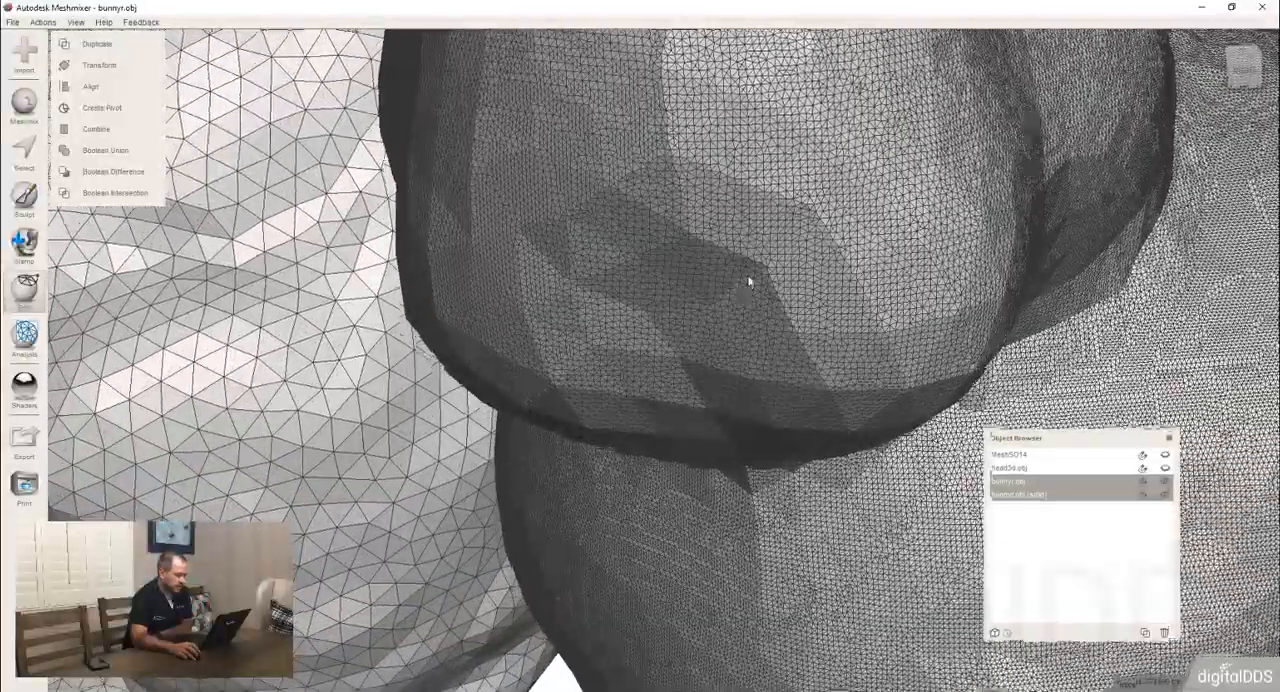
scroll(749, 282, "down", 8)
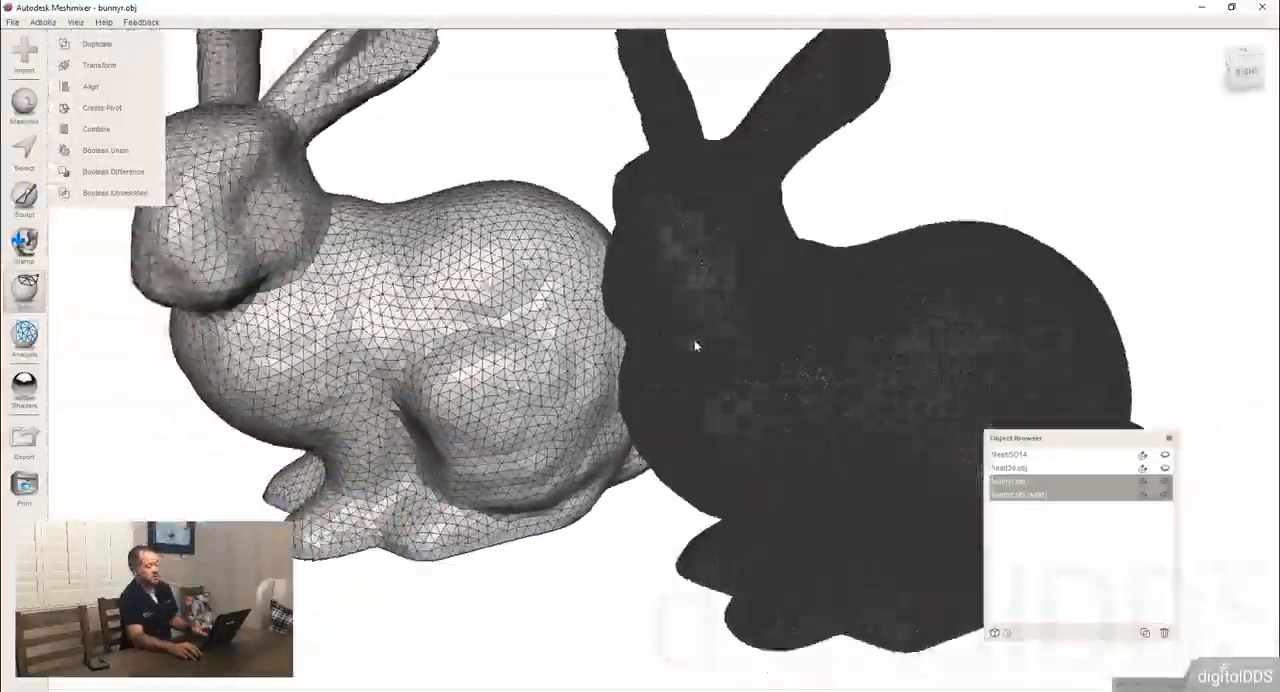
scroll(694, 341, "down", 5)
scroll(691, 344, "up", 1)
right_click_drag(691, 344, 899, 292)
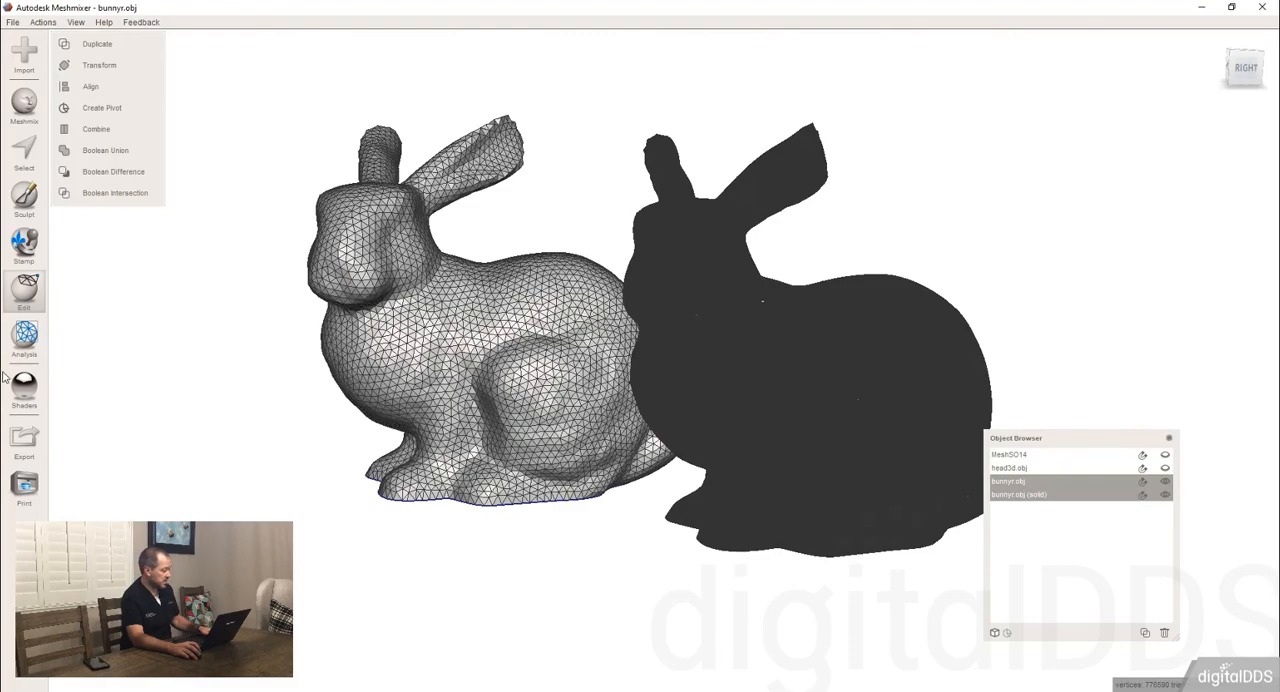
Export the solid bunny to the Downloads folder as rabbit_highRes.stl.
left_click(748, 350)
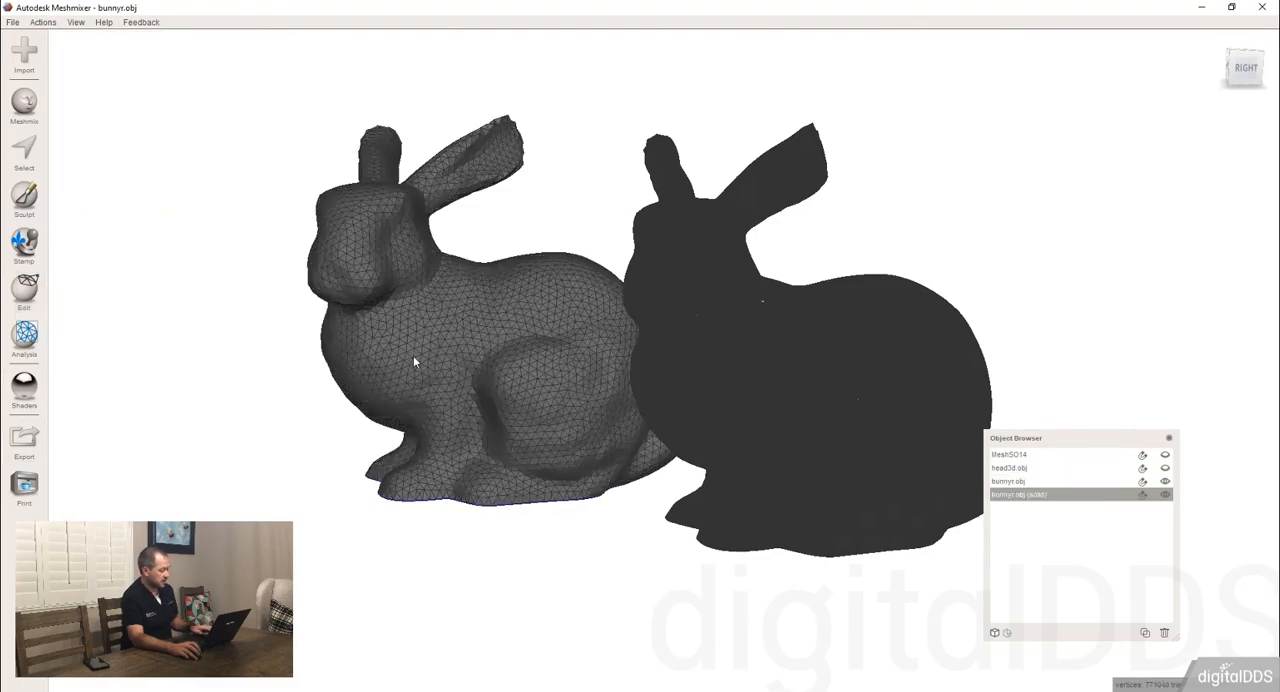
left_click(351, 690)
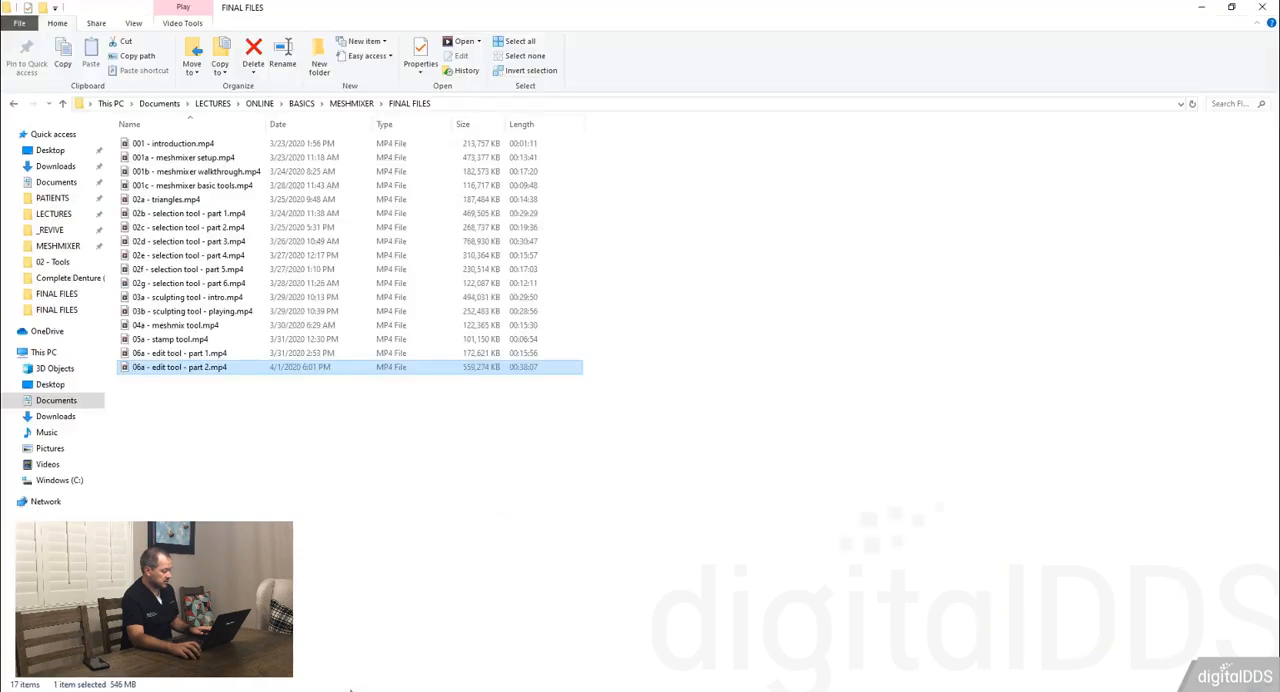
left_click(440, 690)
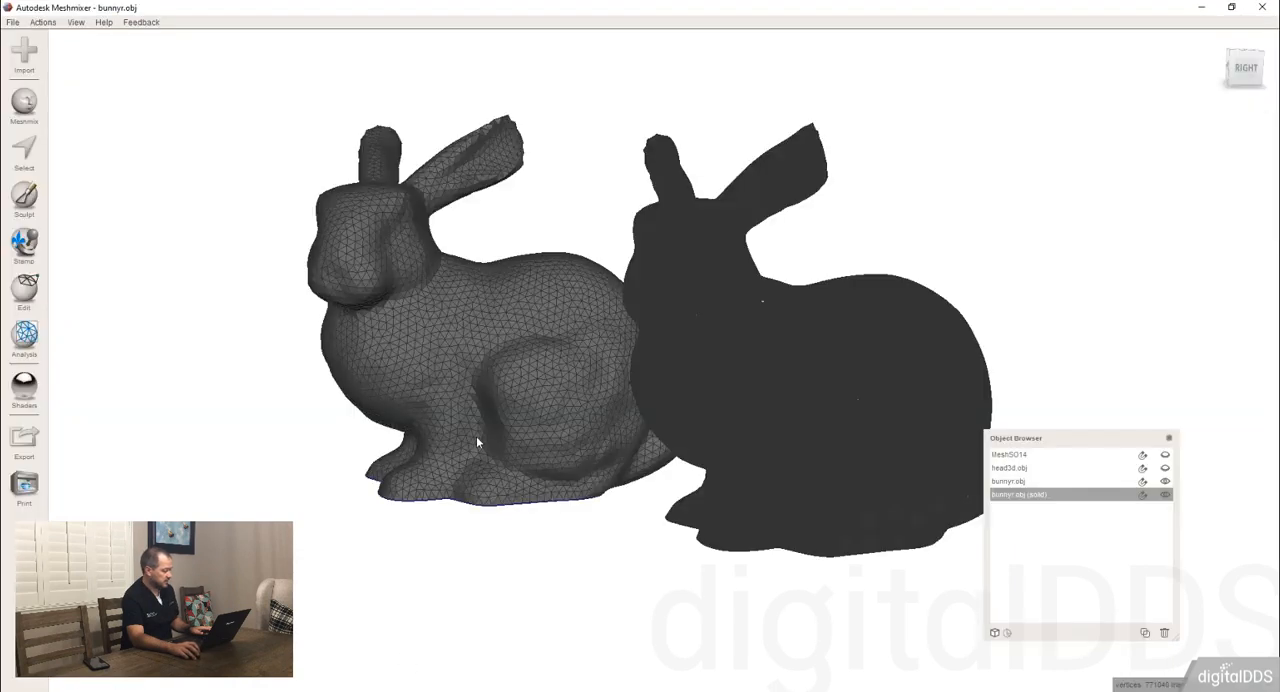
left_click(29, 447)
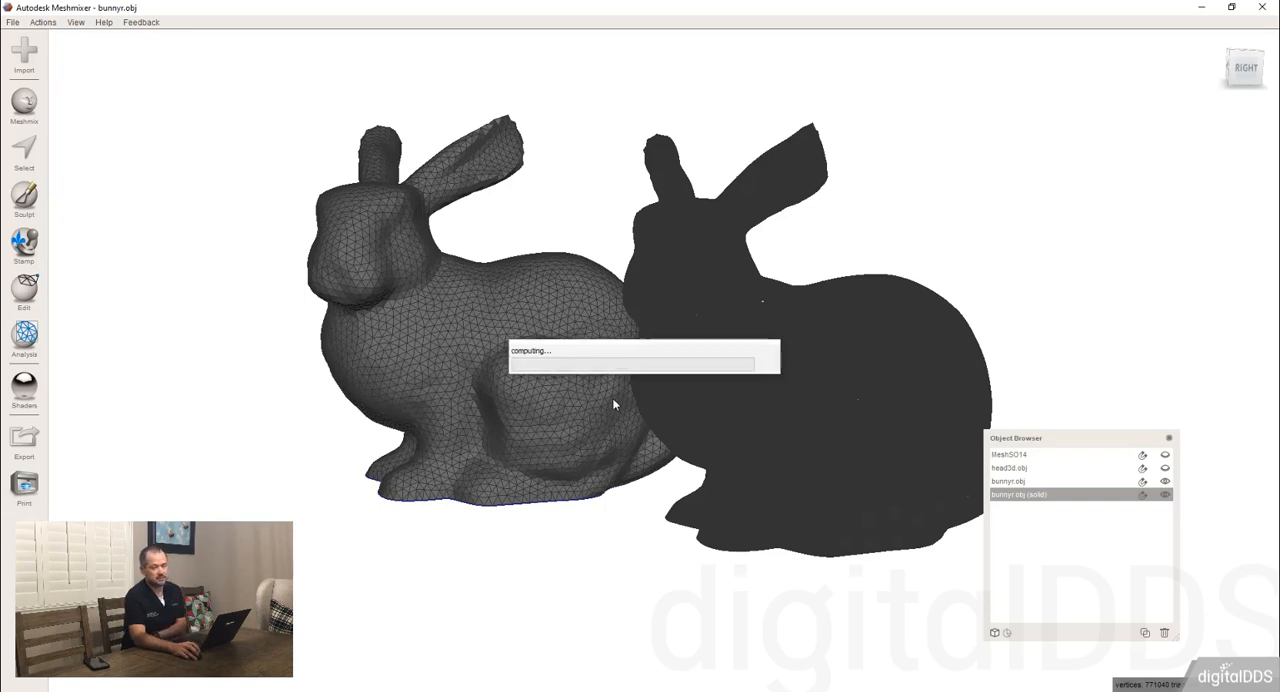
Export the original bunny as a second rabbit file in Downloads, and open that folder in File Explorer to compare the file sizes.
left_click(500, 385)
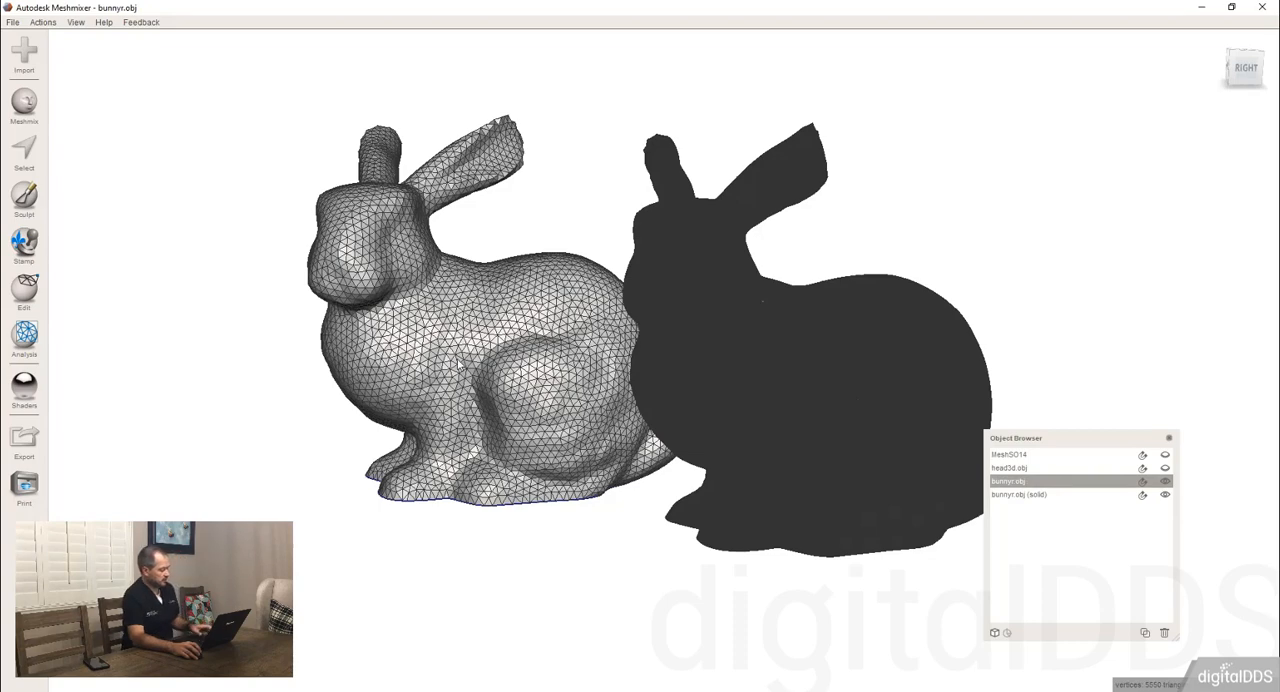
key("ctrl+e")
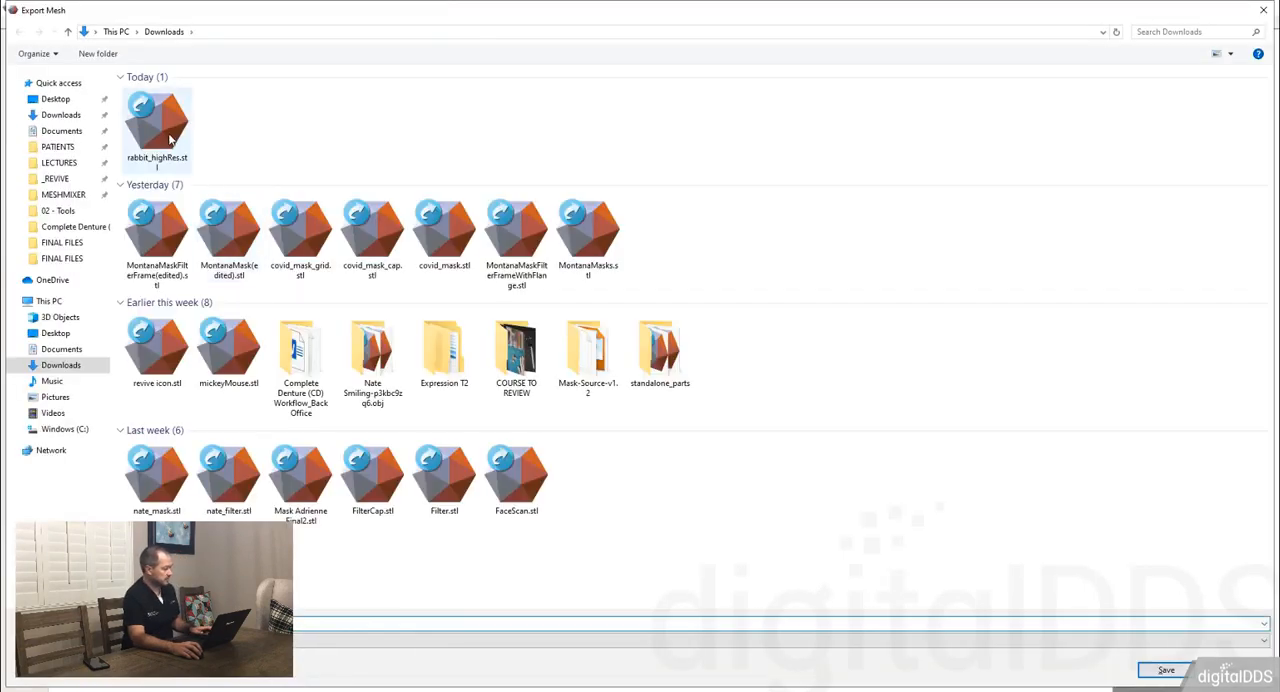
type("rabbit")
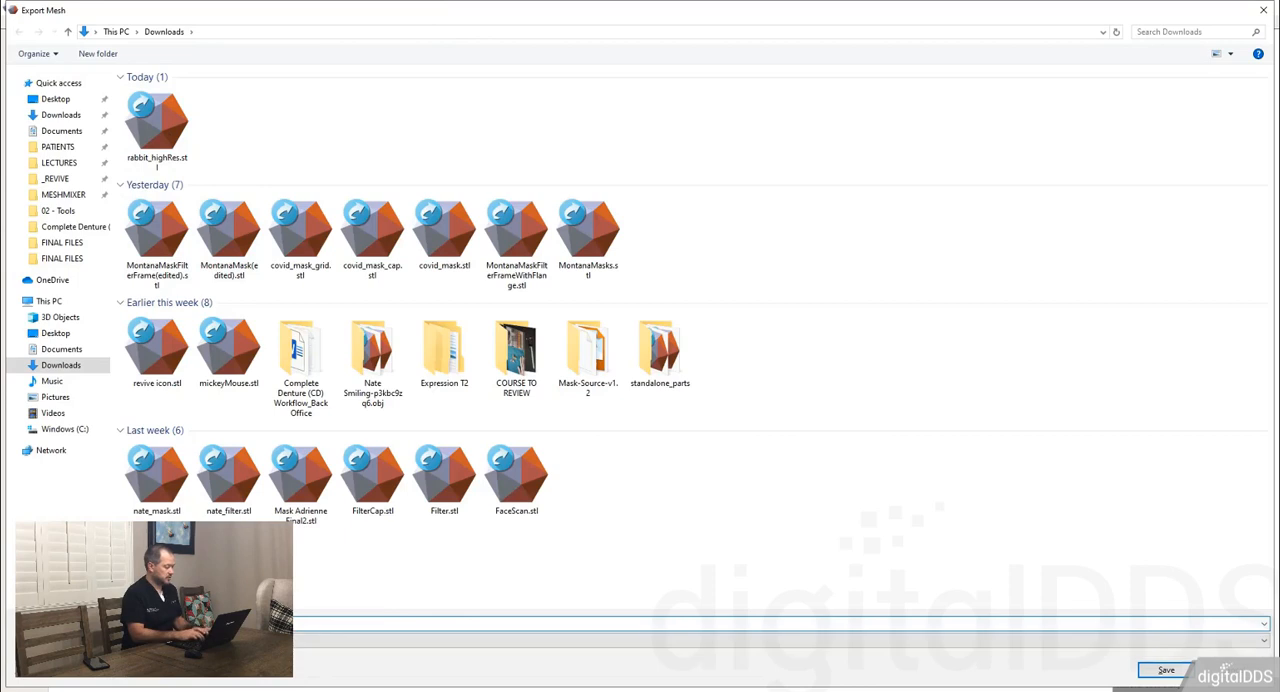
type("l")
key("Return")
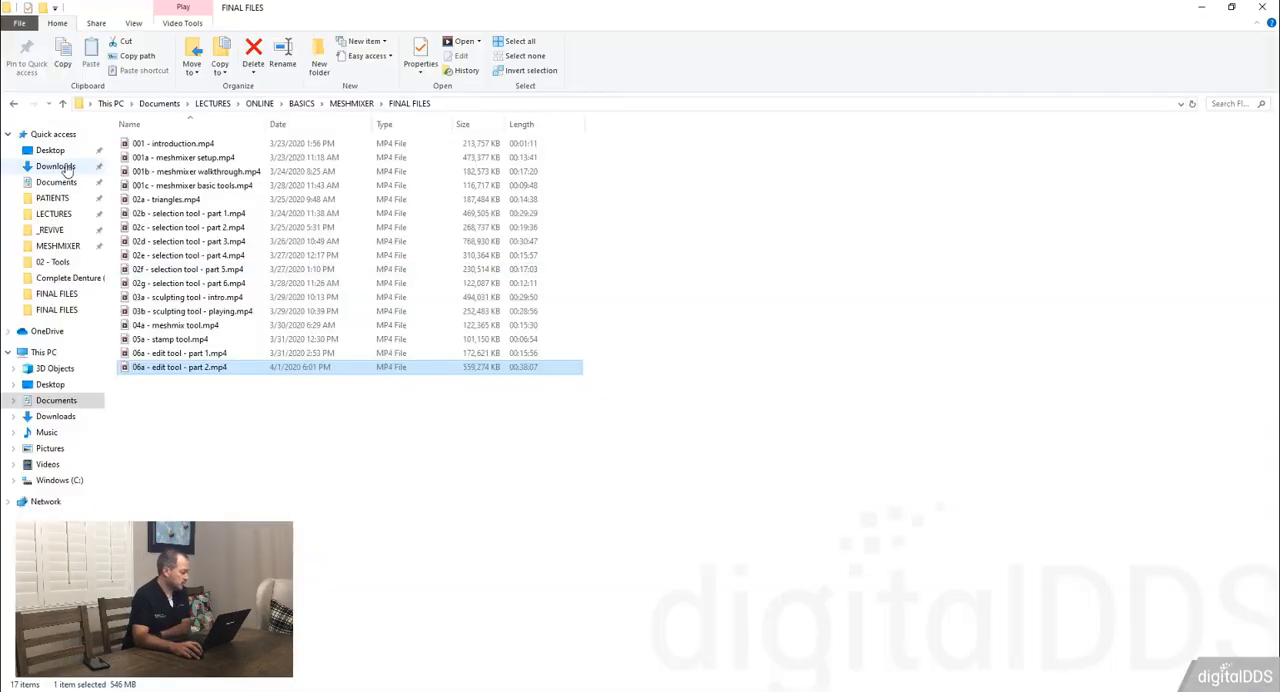
left_click(84, 166)
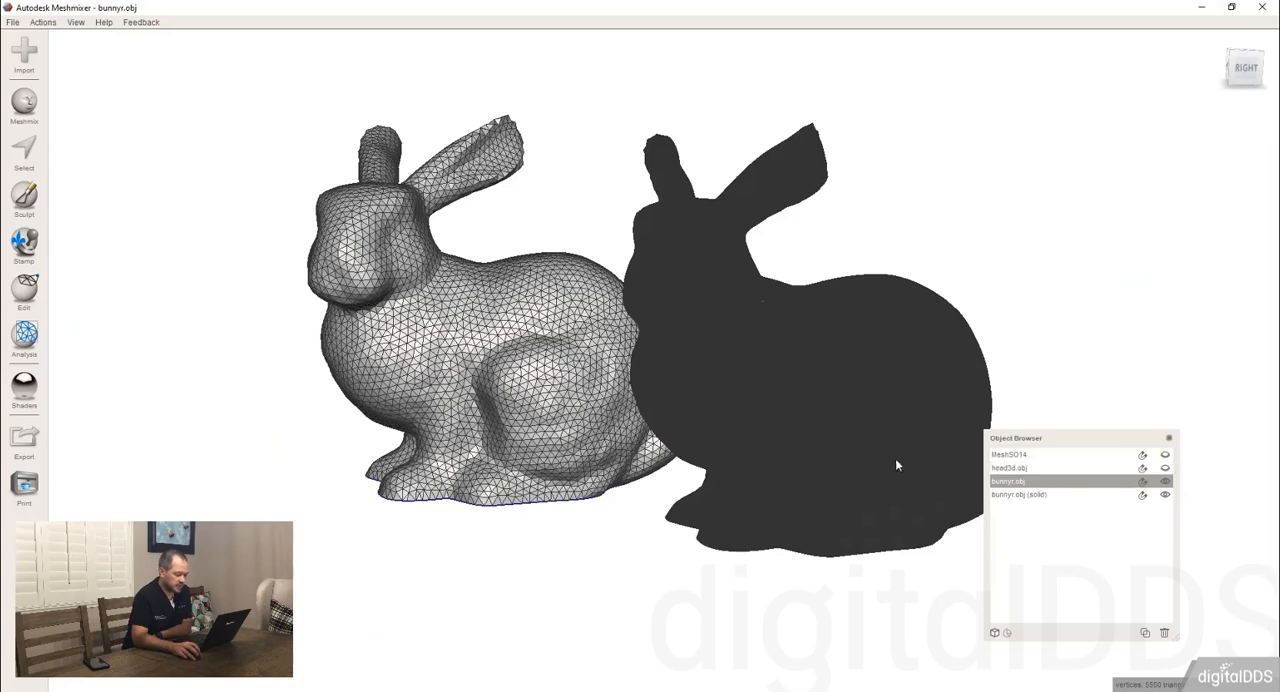
Delete the solid bunny and bring the original bunnyr.obj back to the middle of the view.
left_click(898, 466)
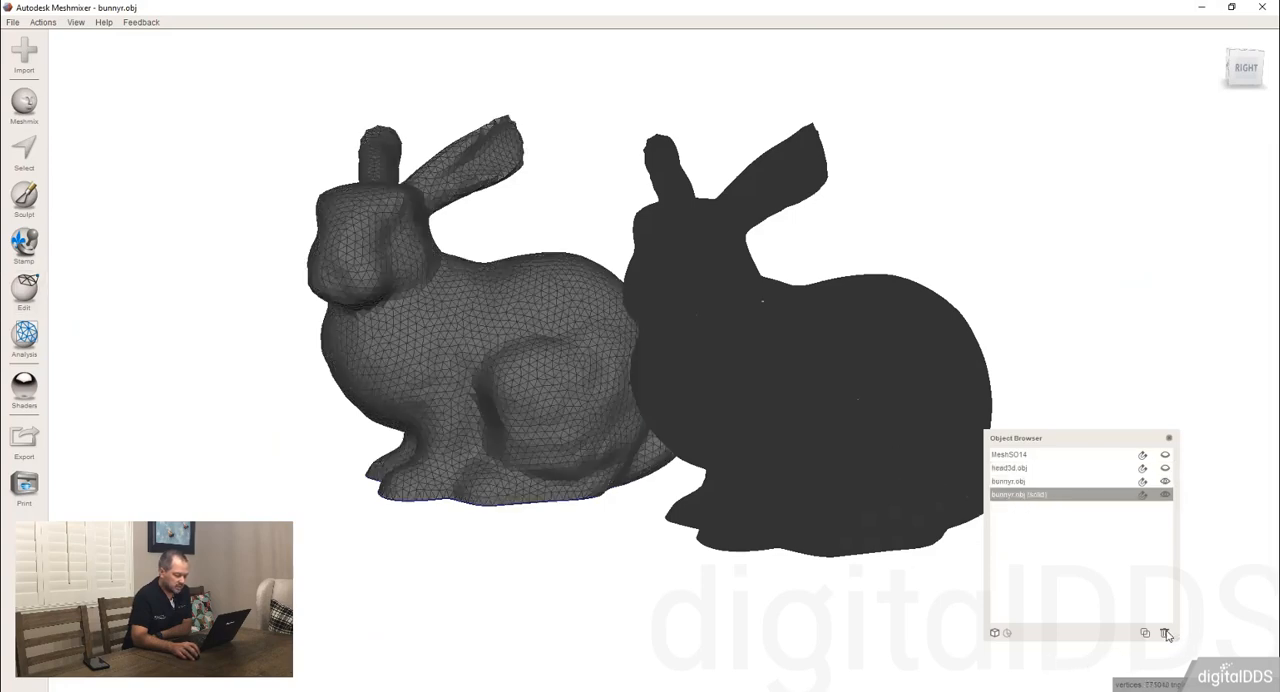
left_click(1166, 634)
left_click(474, 364)
right_click_drag(474, 364, 3, 280)
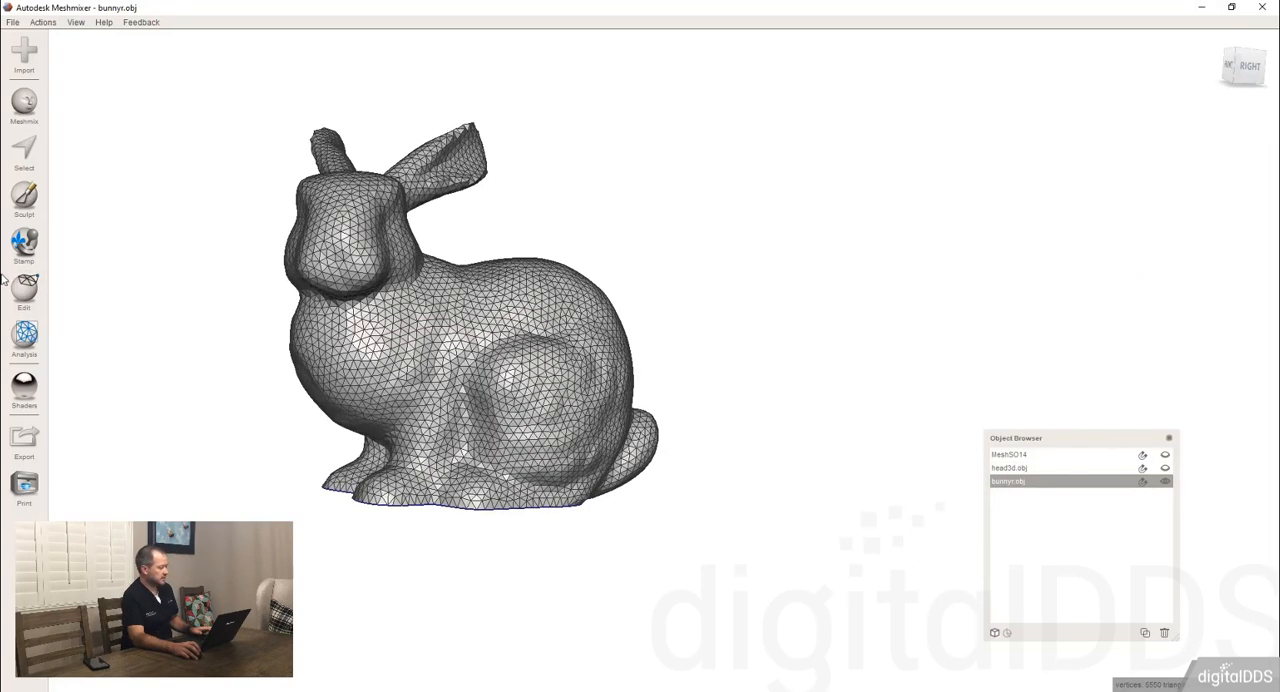
middle_click_drag(416, 350, 541, 374)
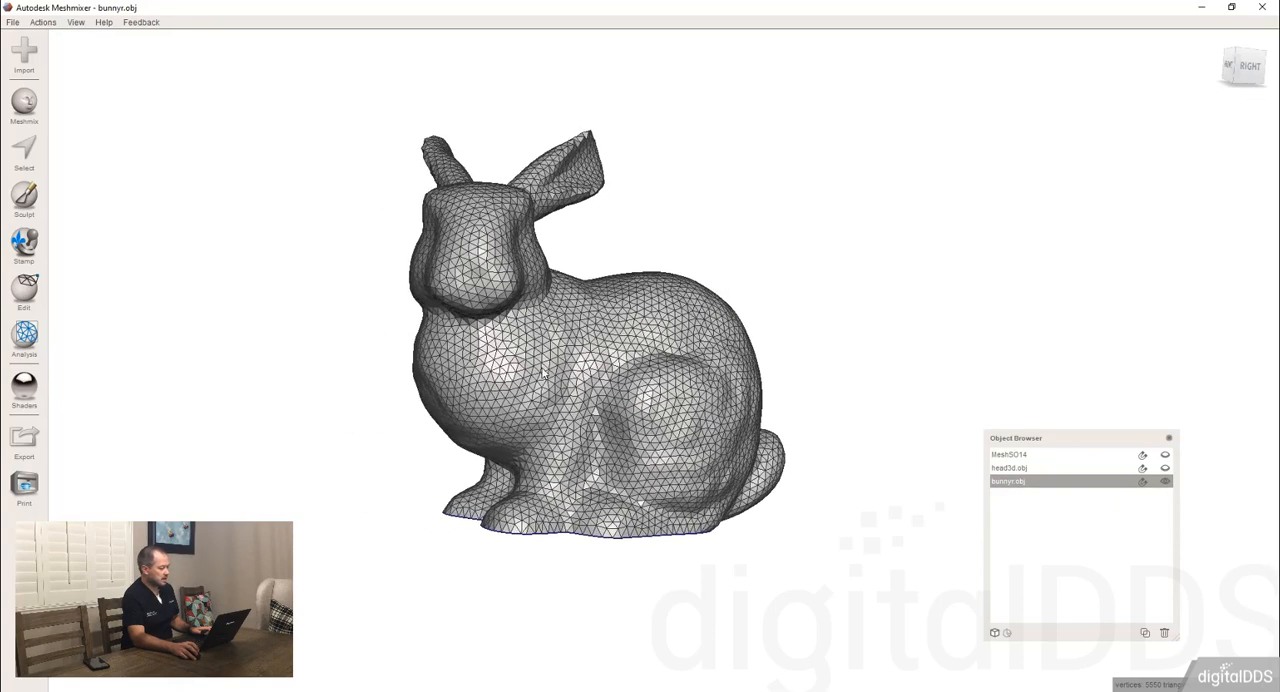
right_click_drag(541, 374, 123, 77)
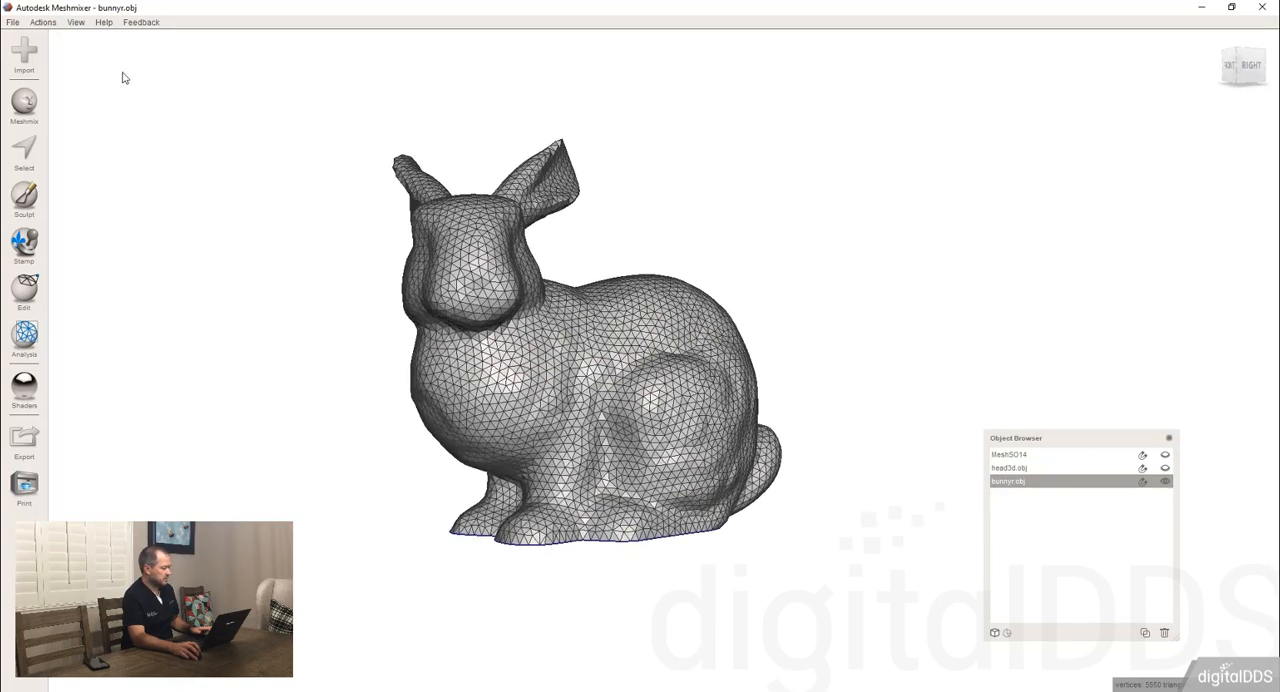
left_click(75, 22)
left_click(96, 206)
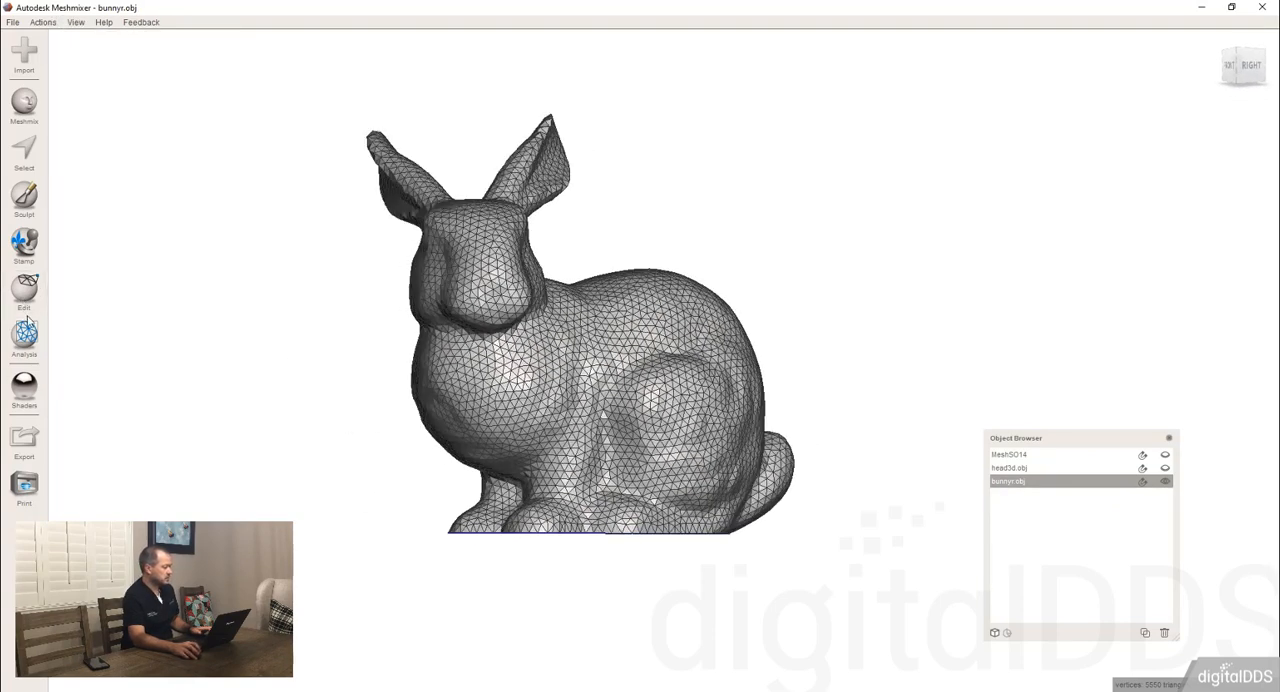
right_click_drag(475, 365, 450, 388)
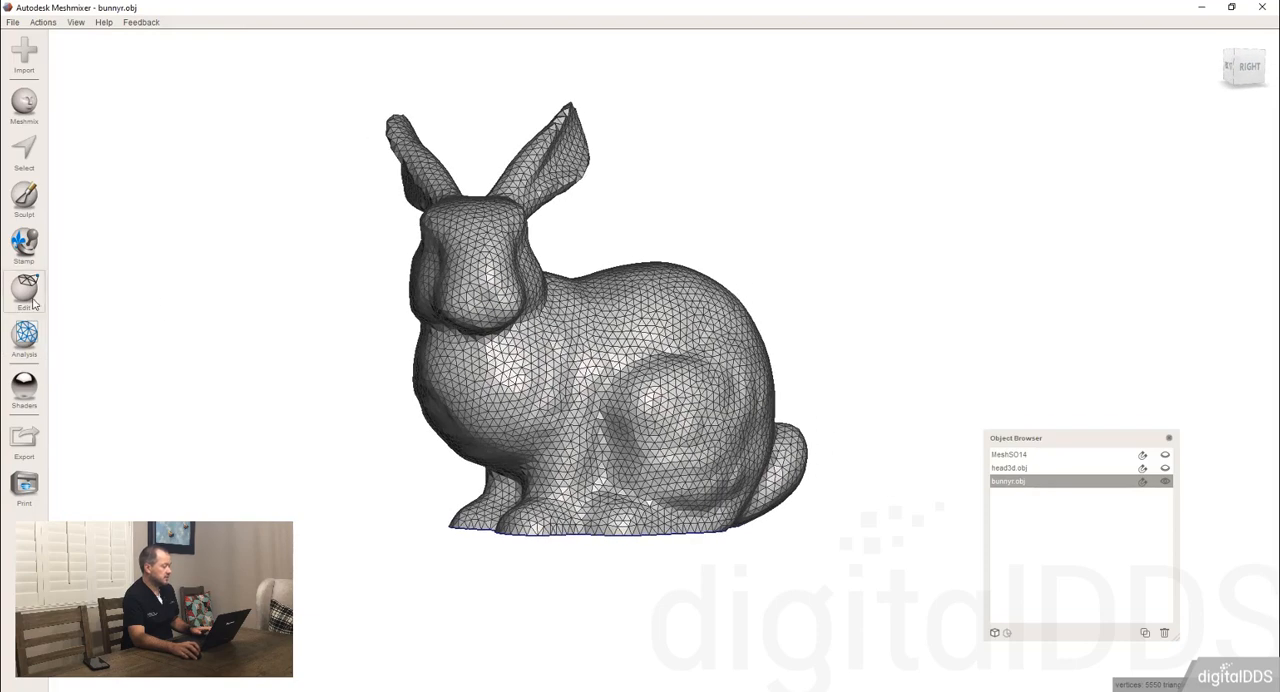
Run Make Solid on the original bunny with the solid type set to Blocky, and examine the cubes on its head and body.
mouse_move(33, 304)
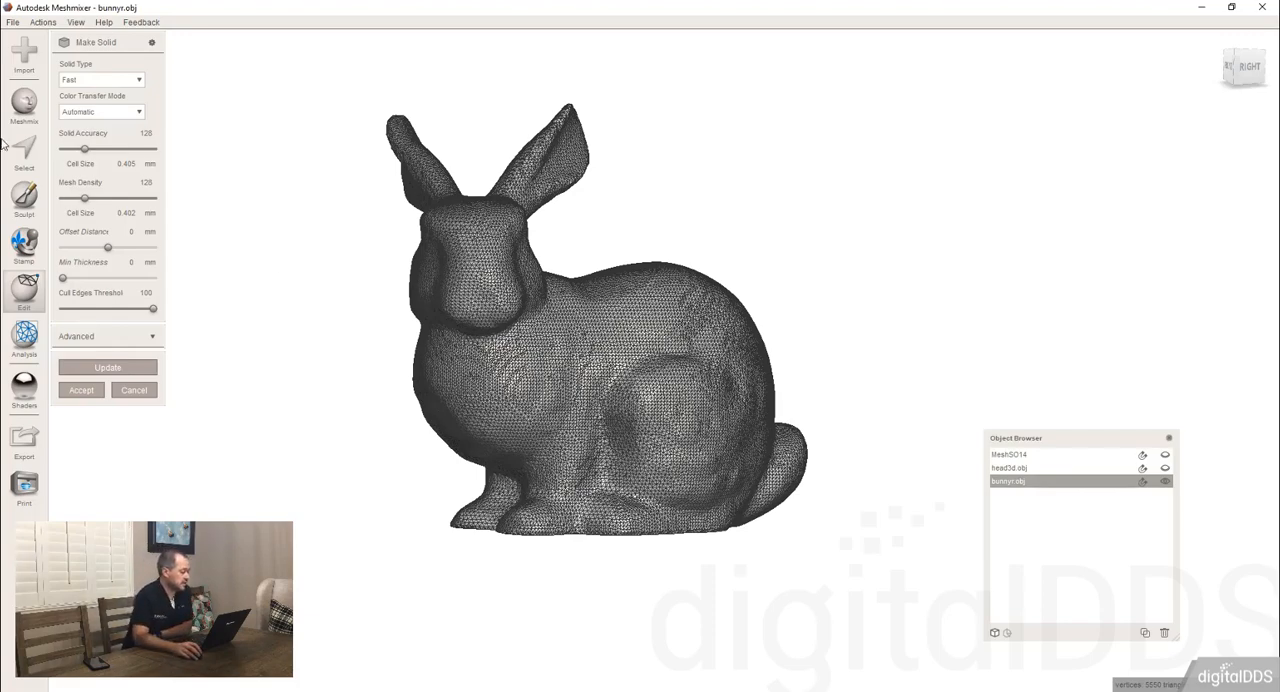
left_click(116, 80)
left_click(76, 96)
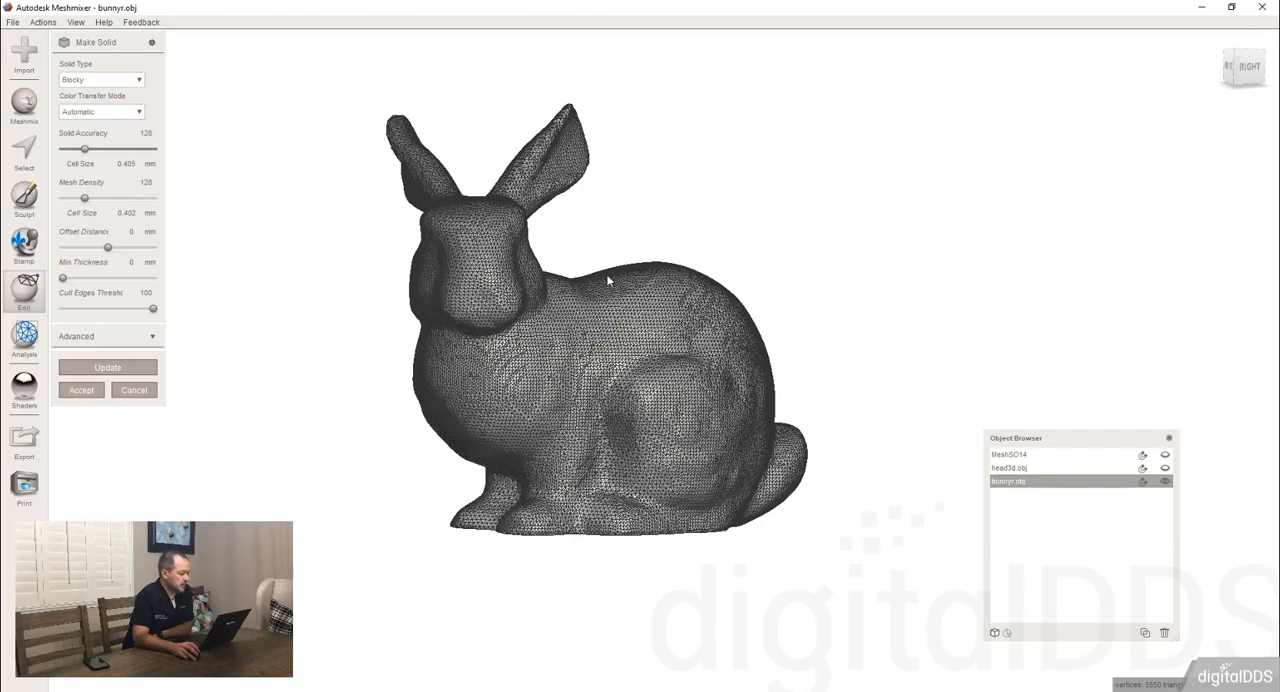
left_click(108, 368)
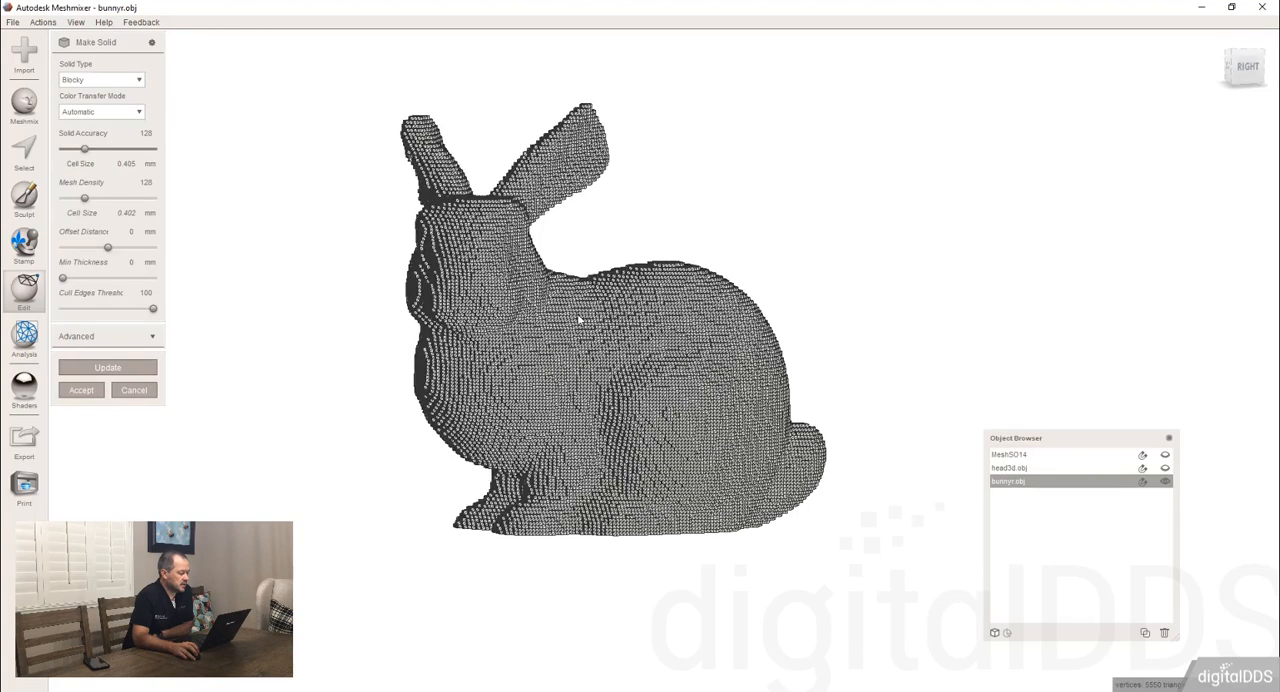
right_click_drag(578, 318, 568, 269)
scroll(597, 320, "up", 3)
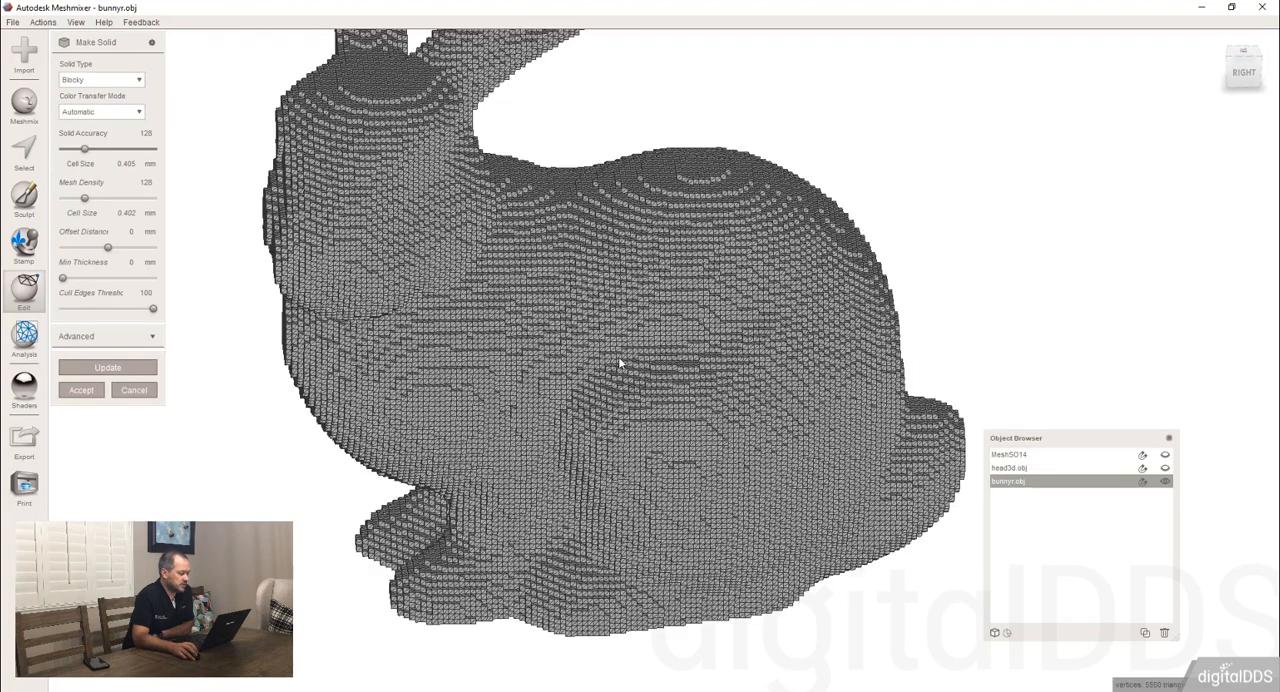
scroll(619, 358, "up", 5)
right_click_drag(620, 355, 579, 271)
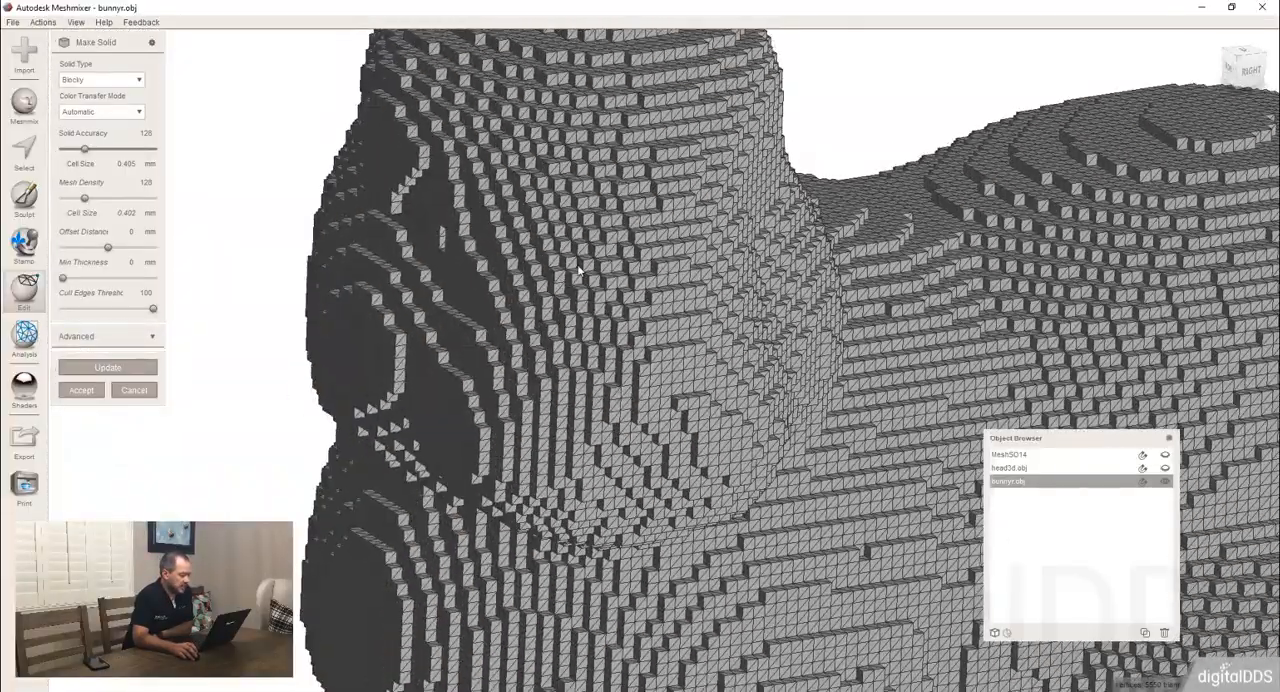
scroll(488, 403, "down", 8)
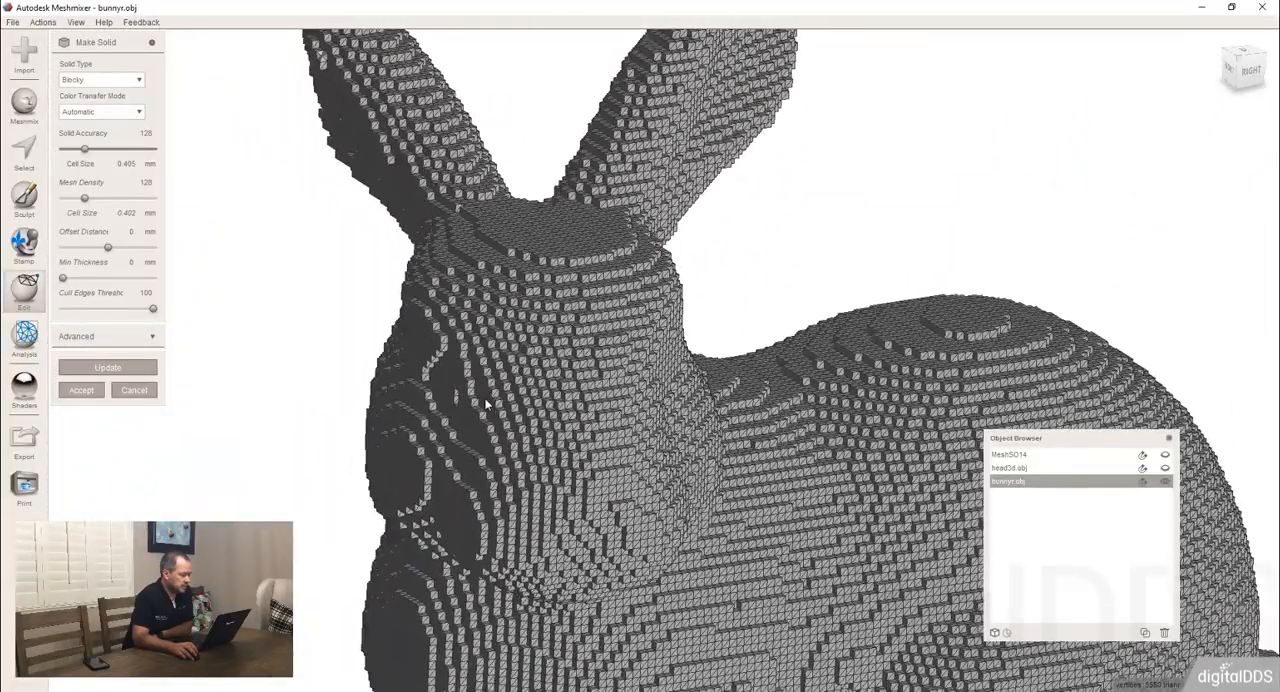
Set the Solid Accuracy to 55, update the blocky solid, and examine its block size.
right_click_drag(487, 403, 407, 285)
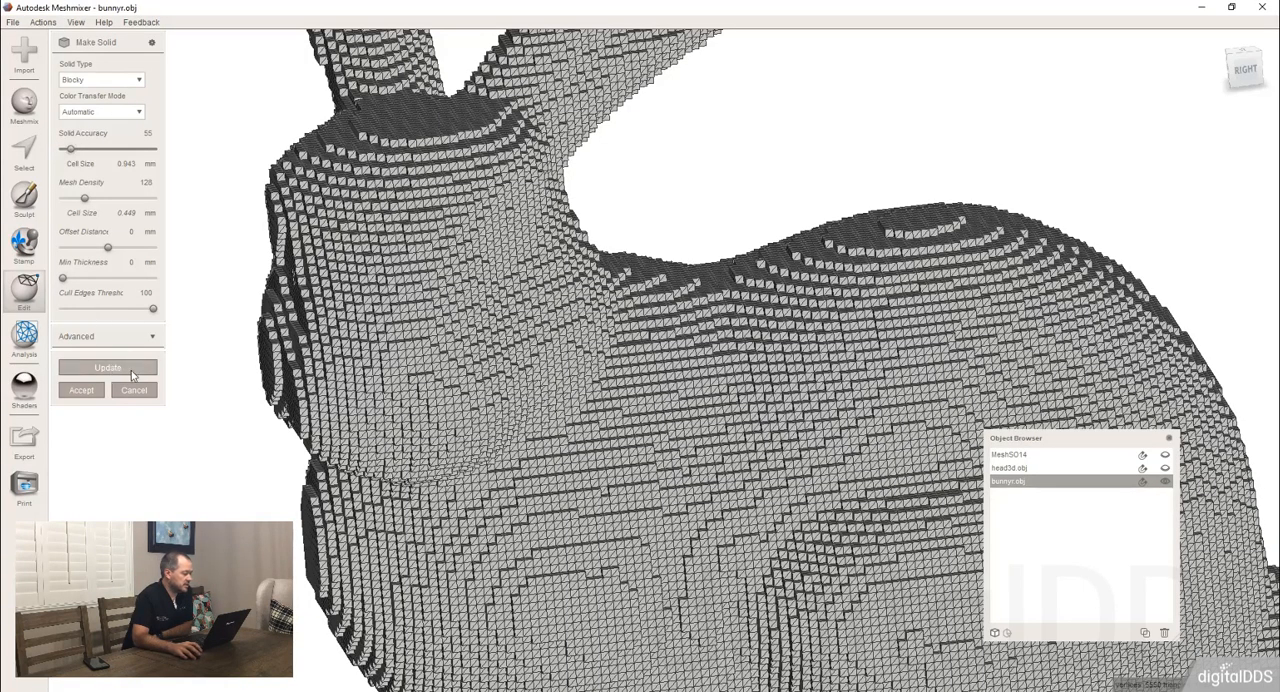
scroll(575, 265, "up", 5)
scroll(575, 265, "down", 3)
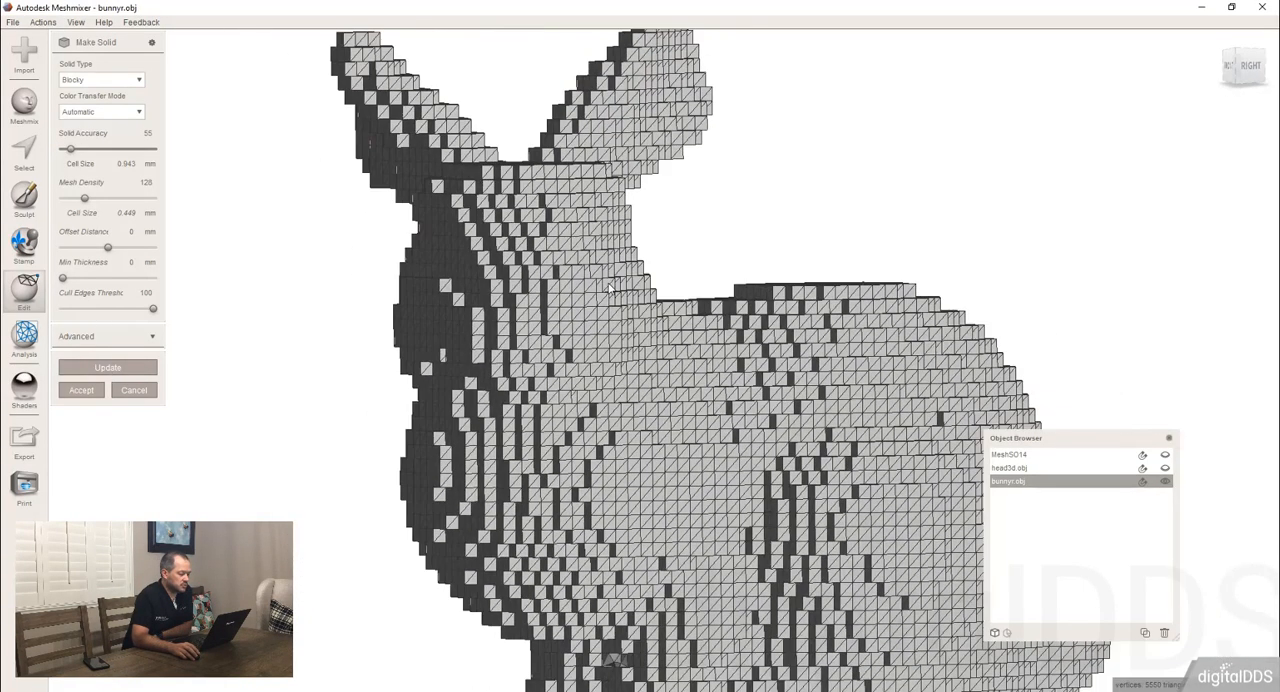
right_click_drag(609, 284, 480, 315)
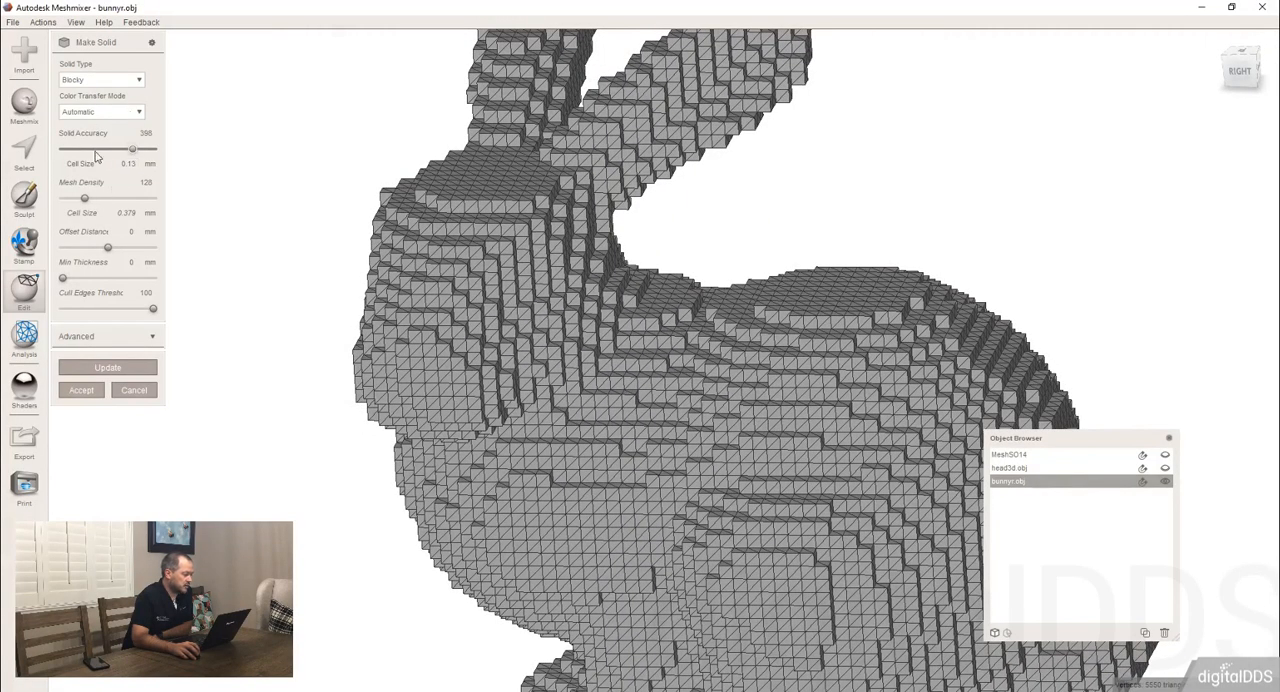
Update the blocky solid with the Solid Accuracy set to 252 and examine the finer blocks.
left_click(101, 370)
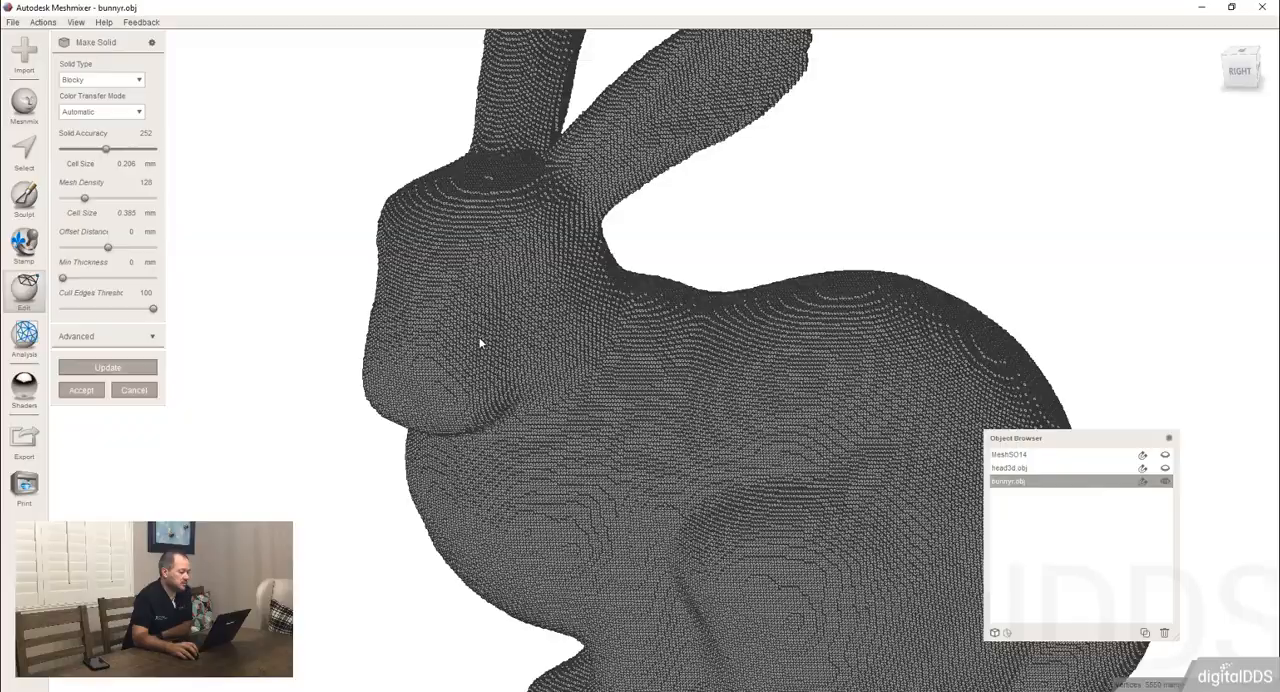
right_click_drag(480, 343, 514, 265)
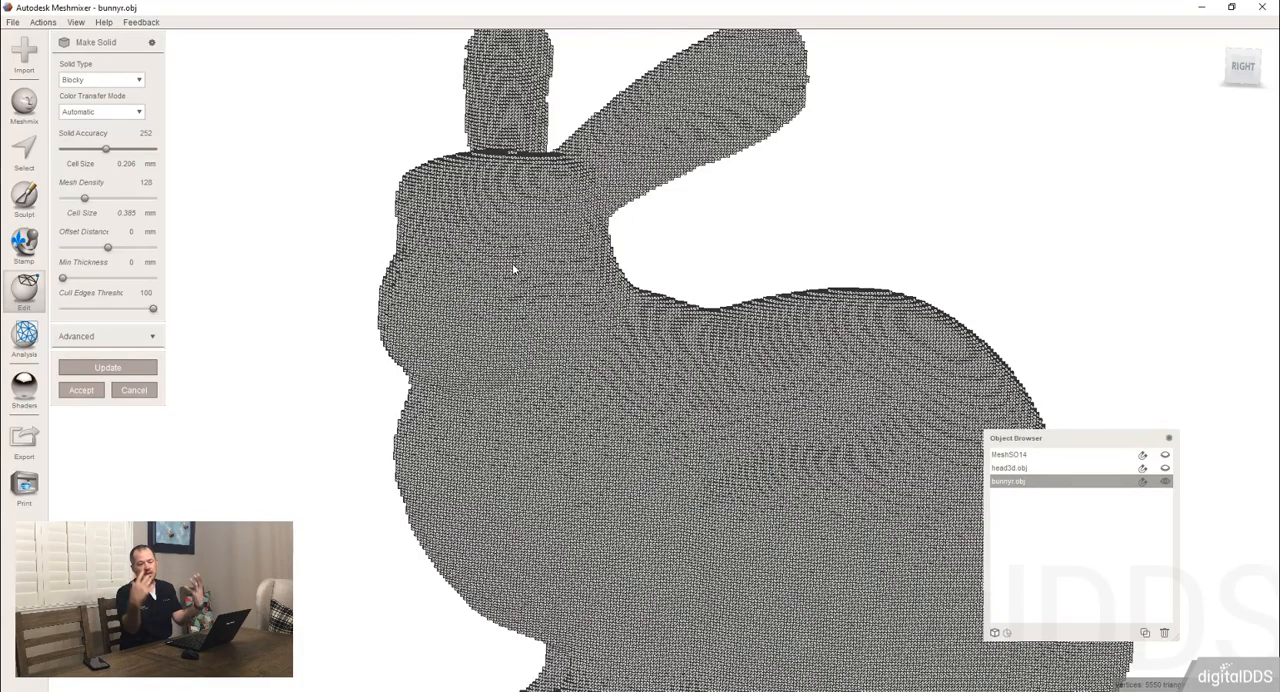
mouse_move(610, 304)
right_mouse_down()
mouse_move(565, 350)
mouse_move(583, 431)
mouse_move(569, 380)
mouse_move(591, 383)
mouse_move(591, 411)
right_mouse_up()
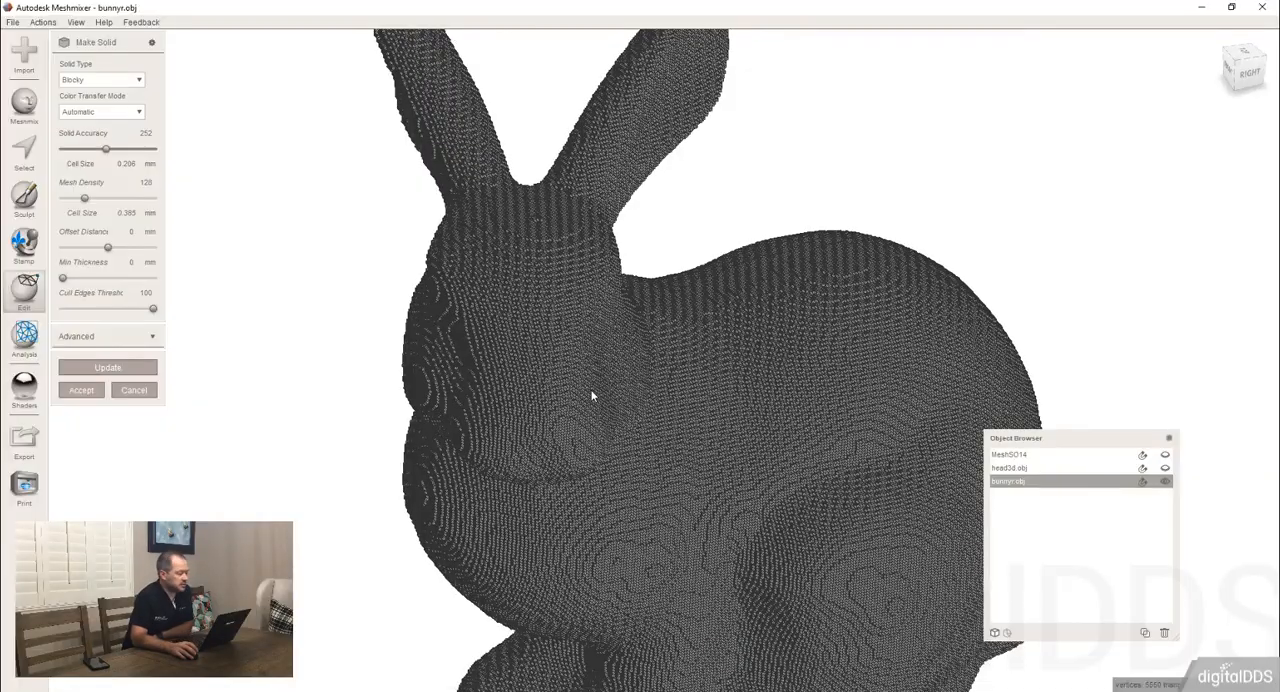
Keep the Blocky solid type, update the bunny with the Solid Accuracy set to 29, and examine the coarse blocks.
left_click(109, 81)
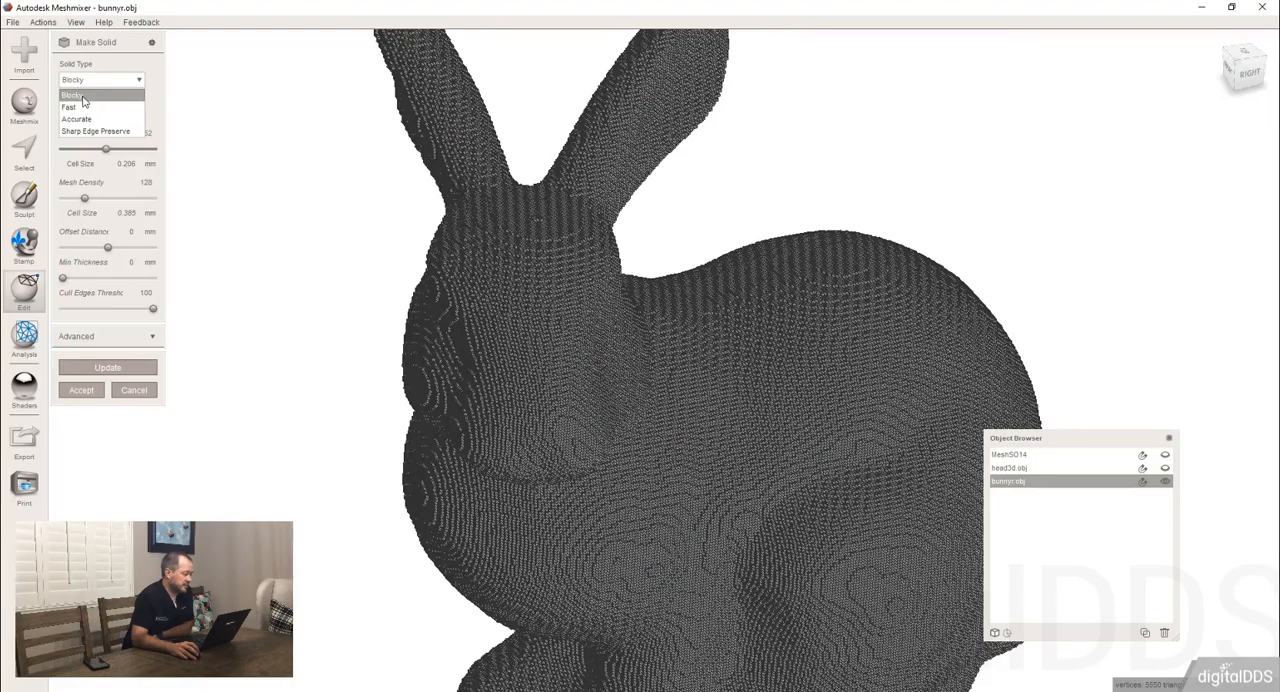
left_click(102, 98)
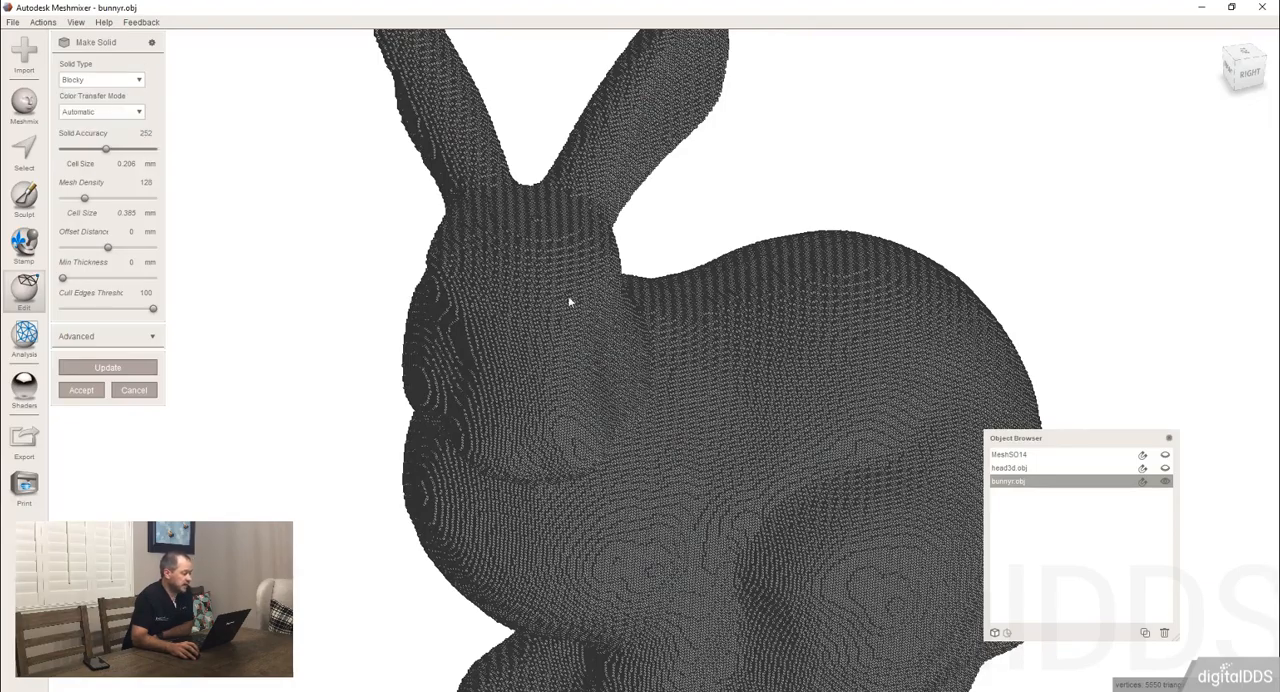
mouse_move(568, 299)
right_mouse_down()
mouse_move(589, 326)
mouse_move(585, 314)
right_mouse_up()
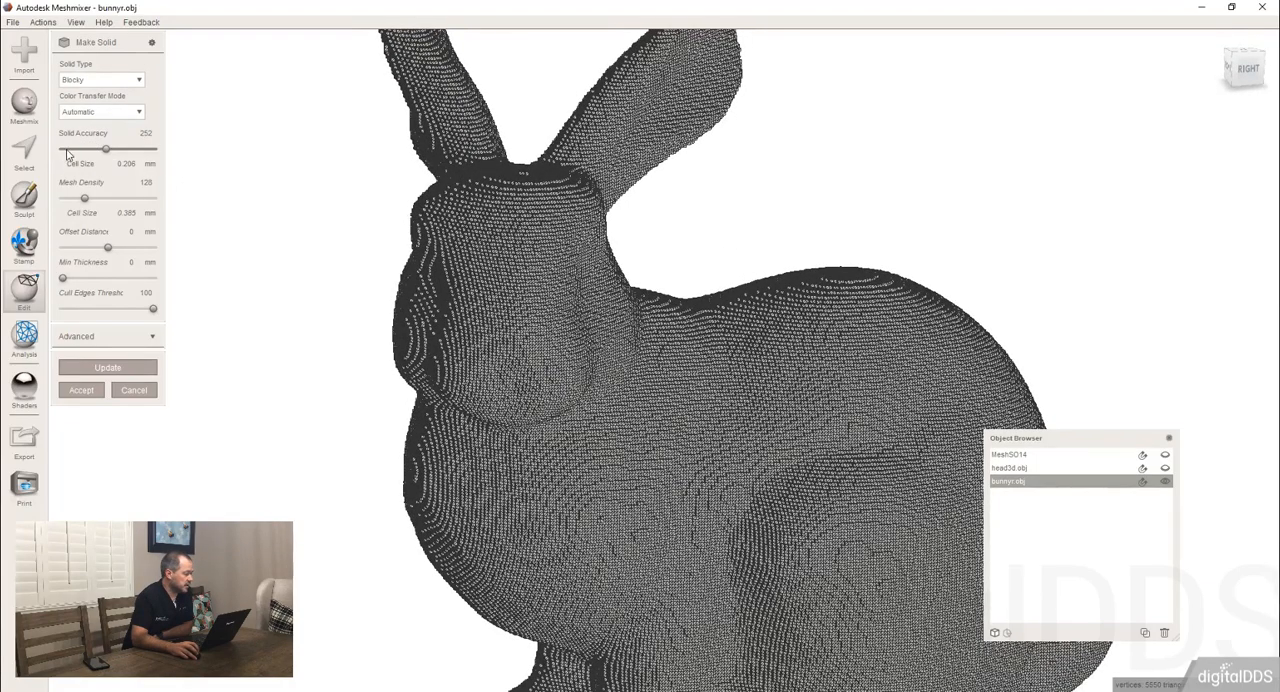
left_click(136, 369)
scroll(643, 299, "down", 5)
right_click_drag(598, 345, 506, 170)
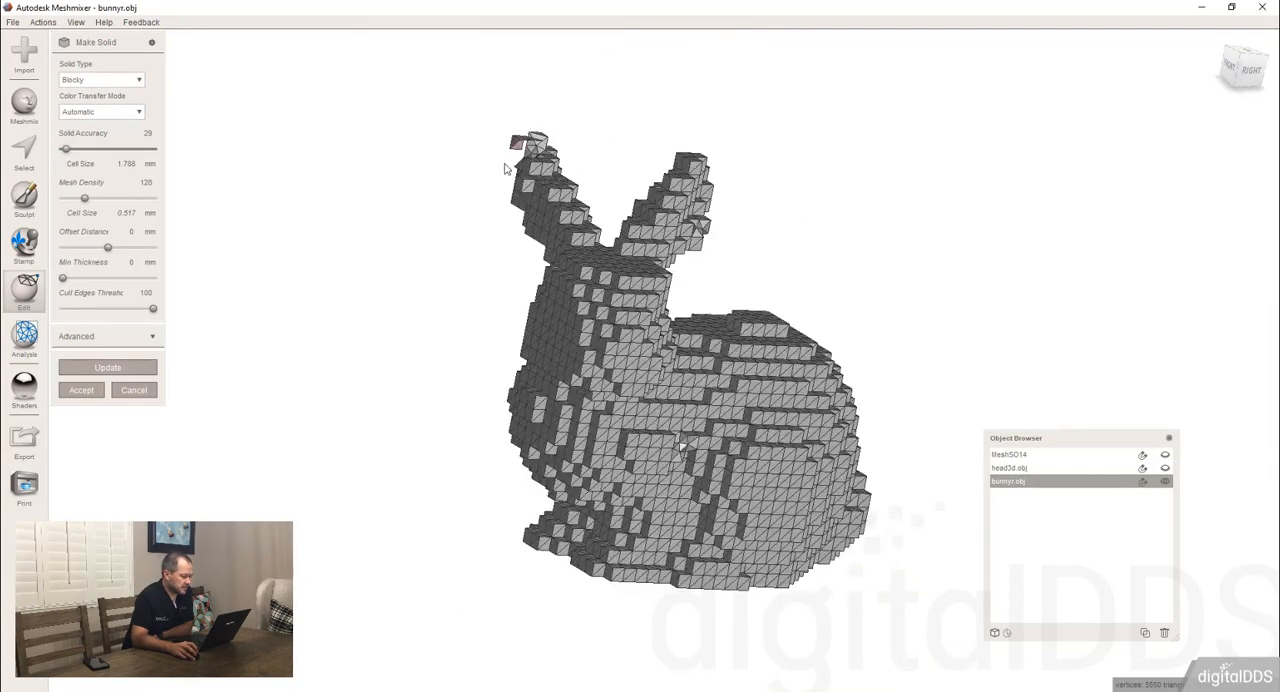
right_click_drag(636, 346, 581, 292)
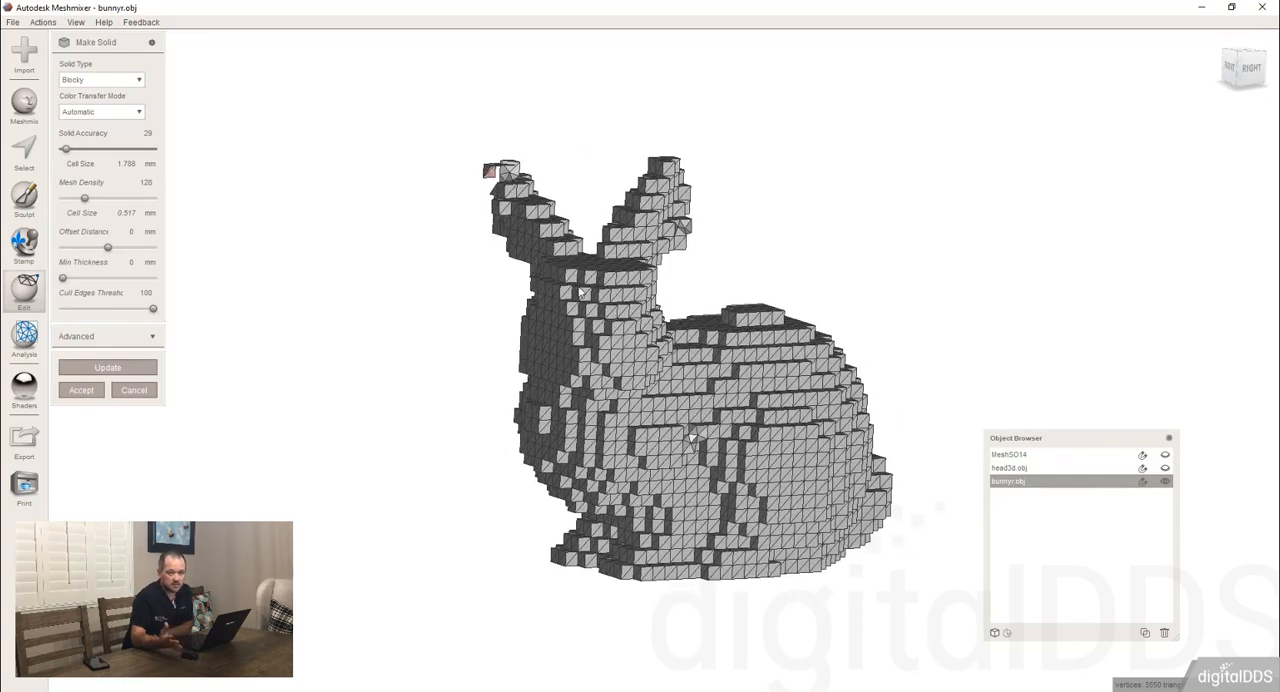
Switch the solid type to Fast, update the bunny, and examine the recomputed surface.
left_click(88, 86)
left_click(82, 103)
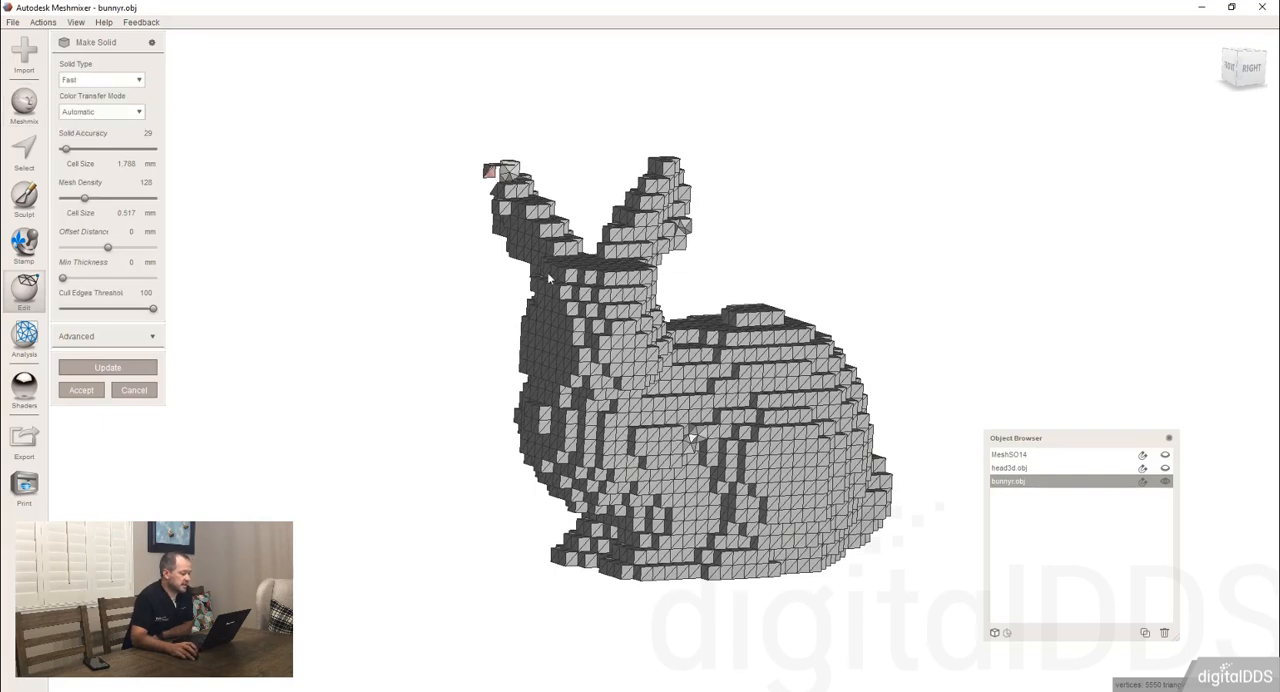
left_click(123, 368)
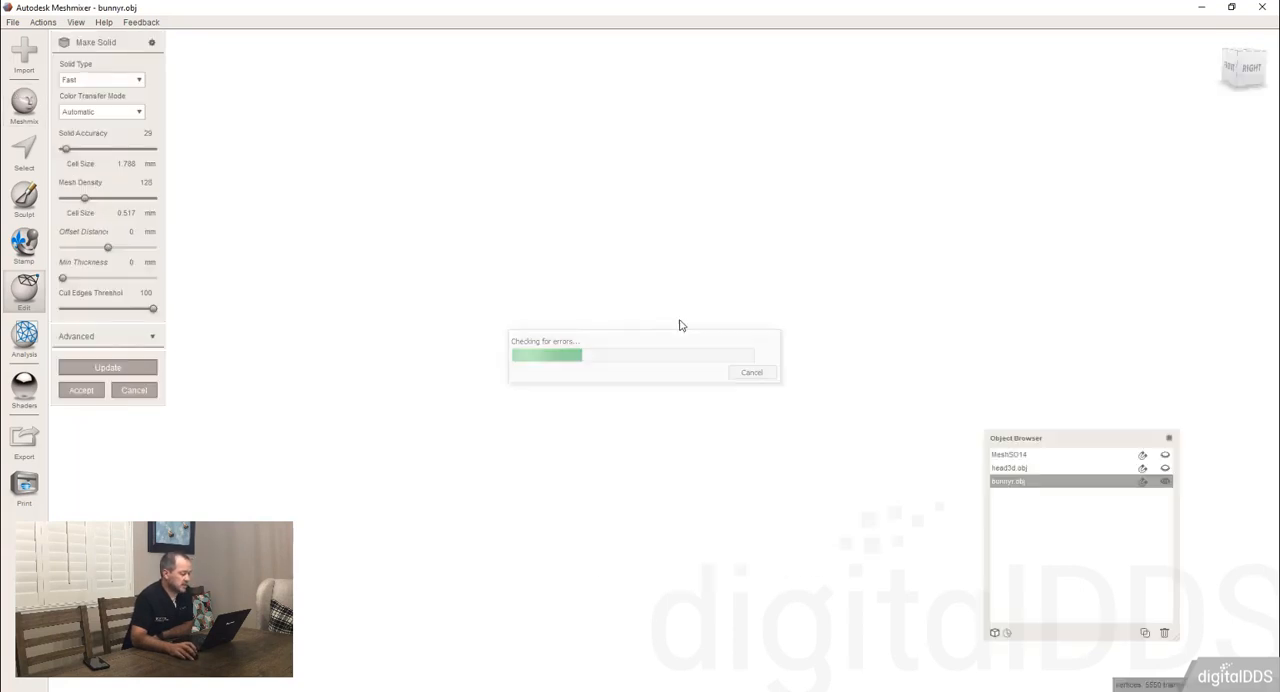
right_click_drag(714, 318, 675, 330)
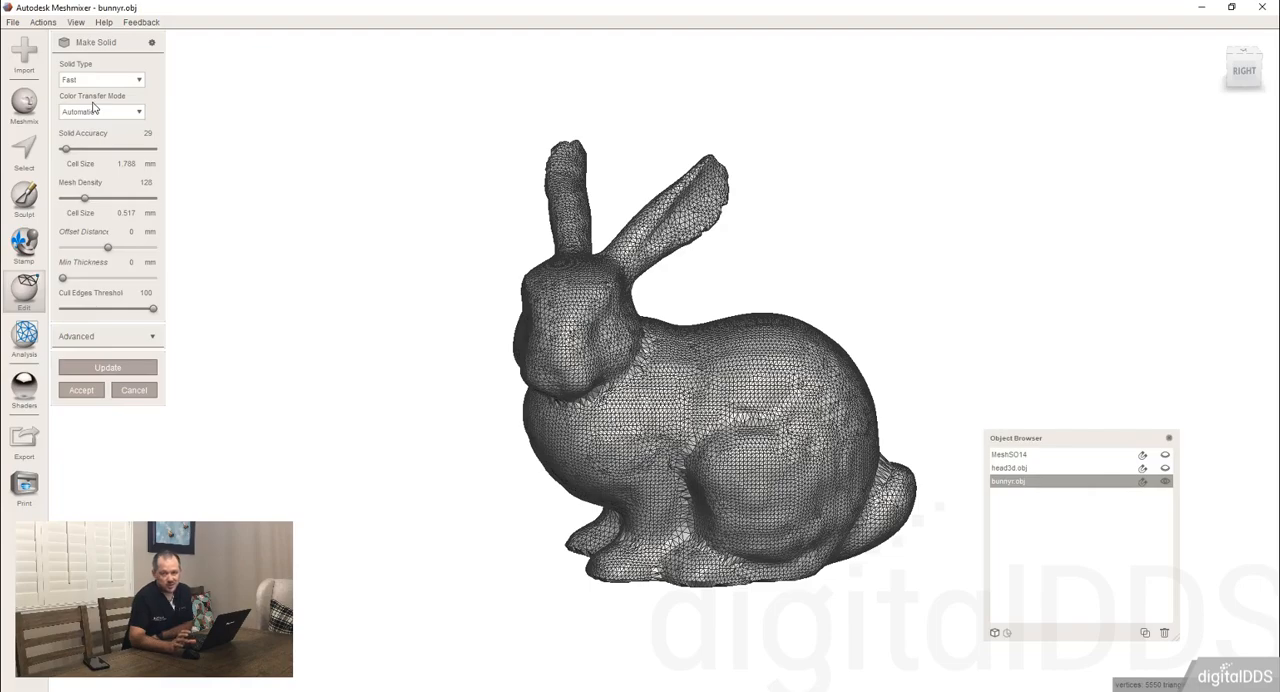
Switch the solid type to Sharp Edge Preserve, update the bunny, and examine the recomputed mesh from the side and front.
left_click(100, 81)
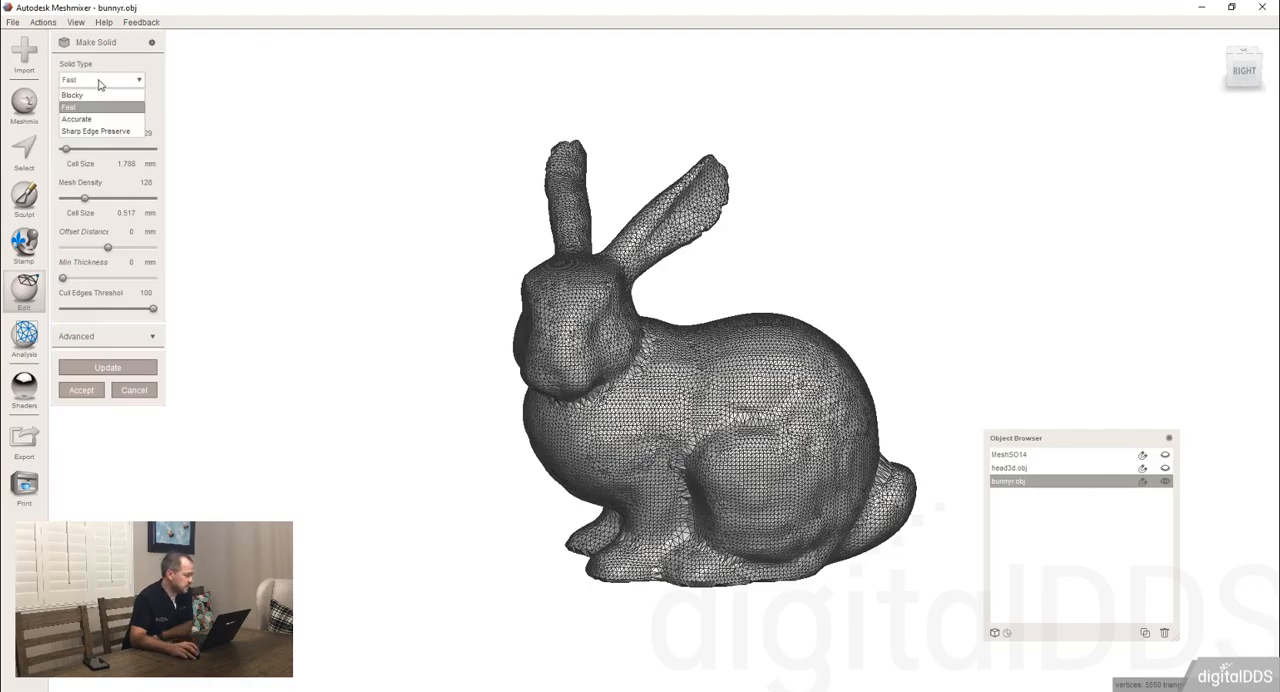
left_click(100, 132)
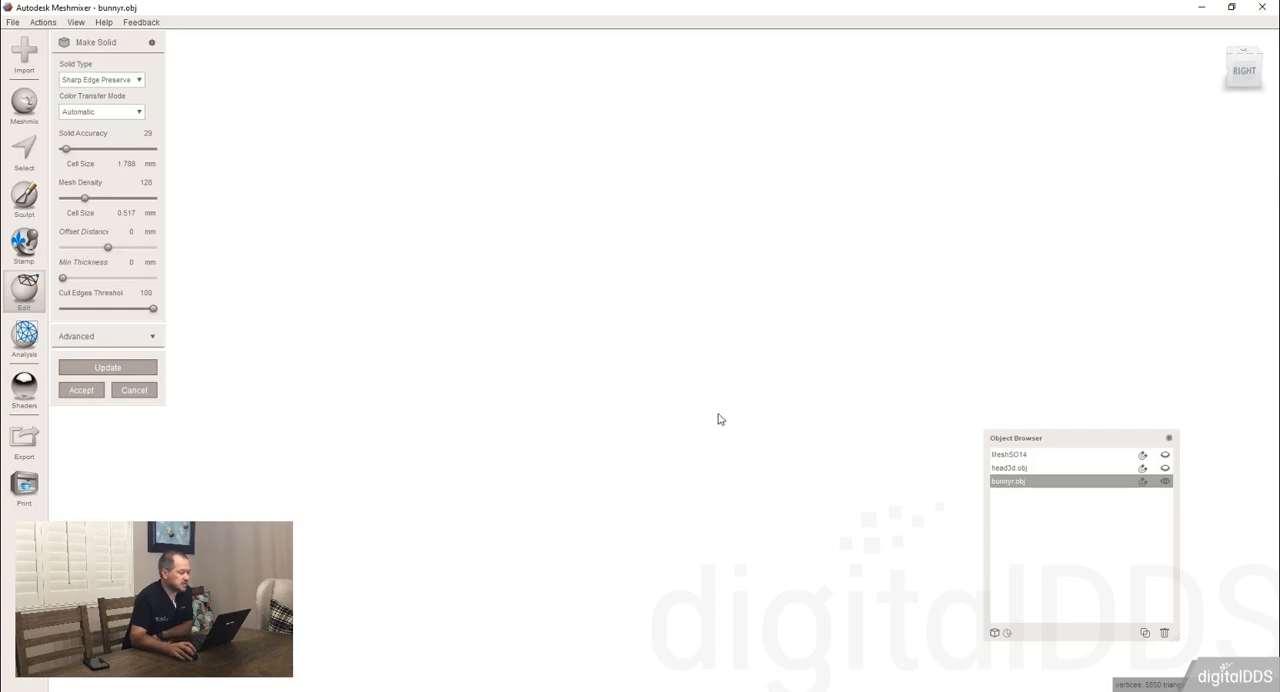
scroll(658, 309, "up", 5)
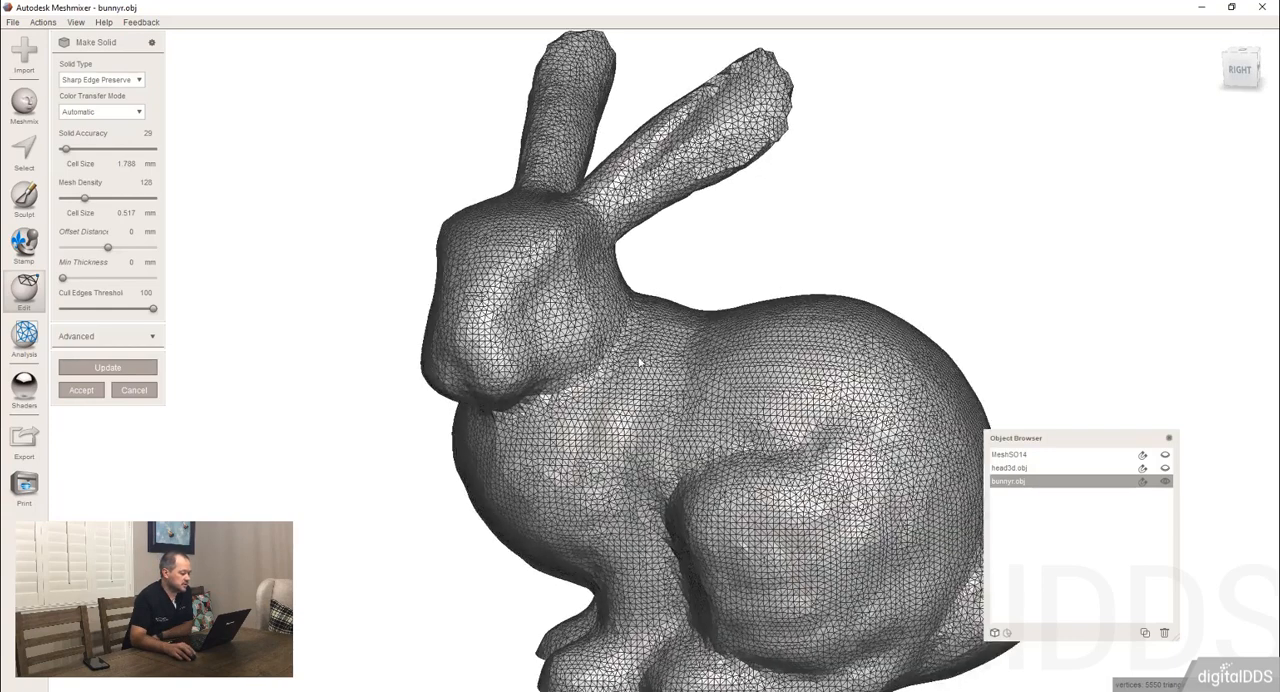
right_click_drag(657, 303, 605, 324)
right_click_drag(499, 365, 673, 310)
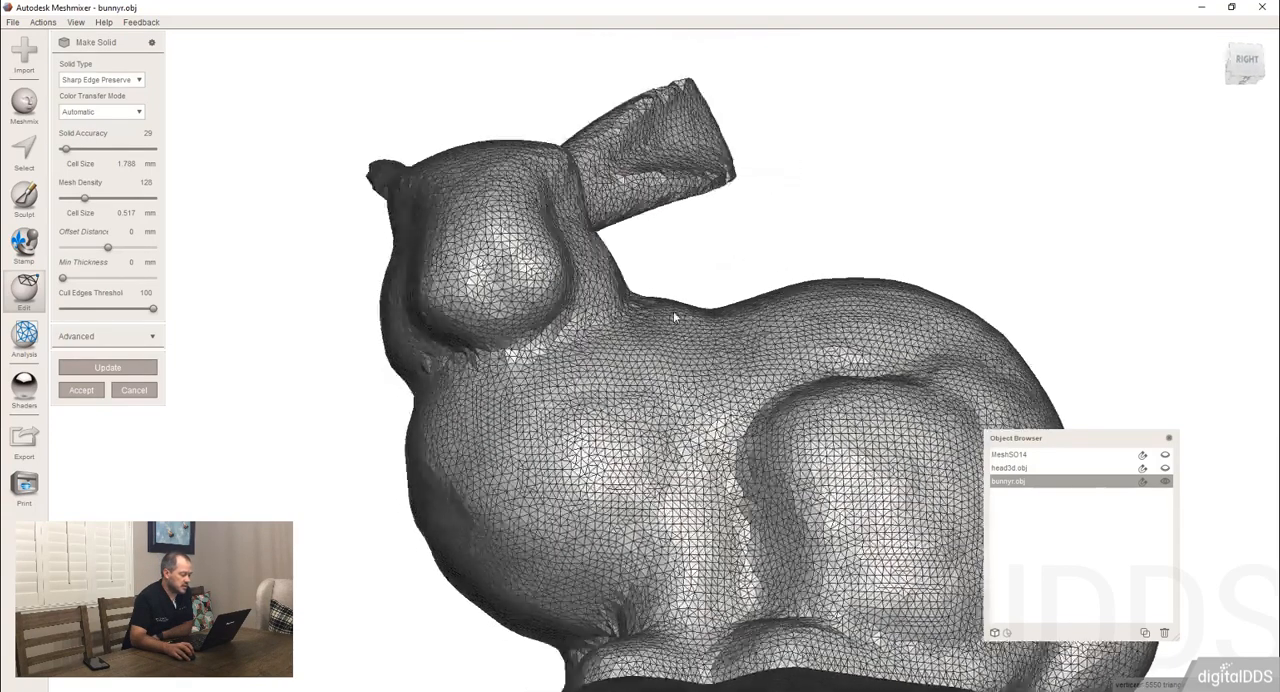
right_click_drag(476, 418, 630, 410)
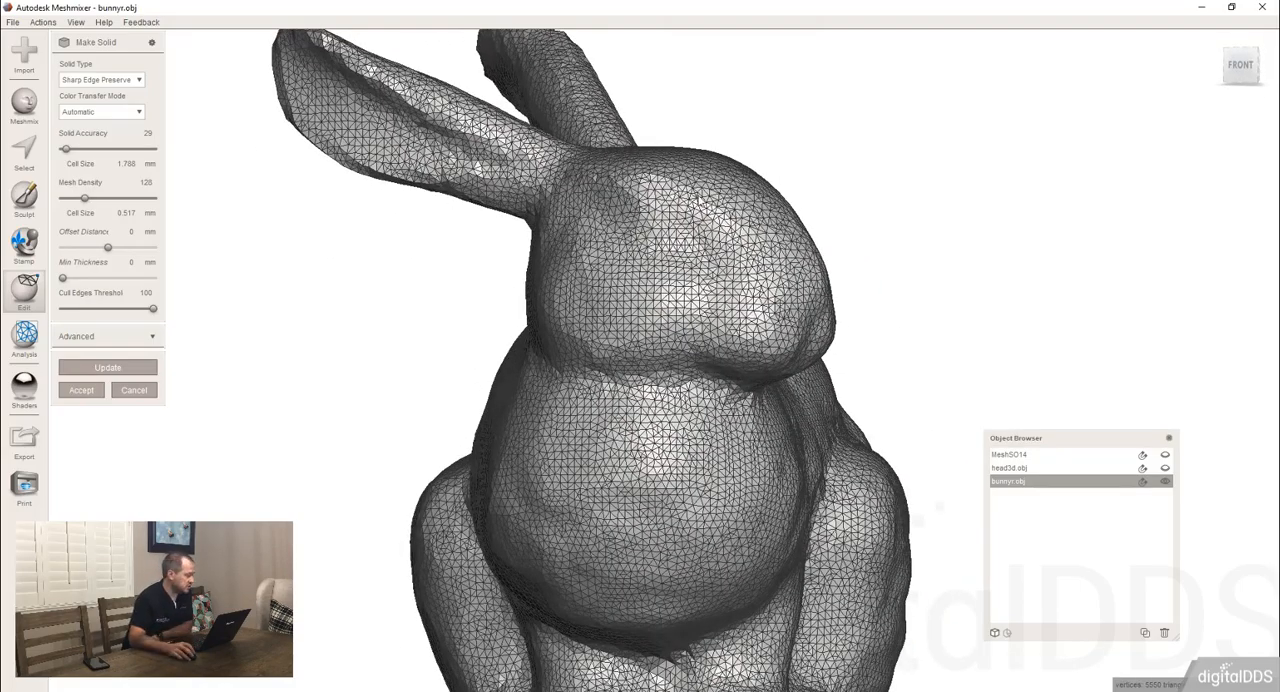
scroll(780, 277, "down", 5)
right_click_drag(780, 277, 574, 314)
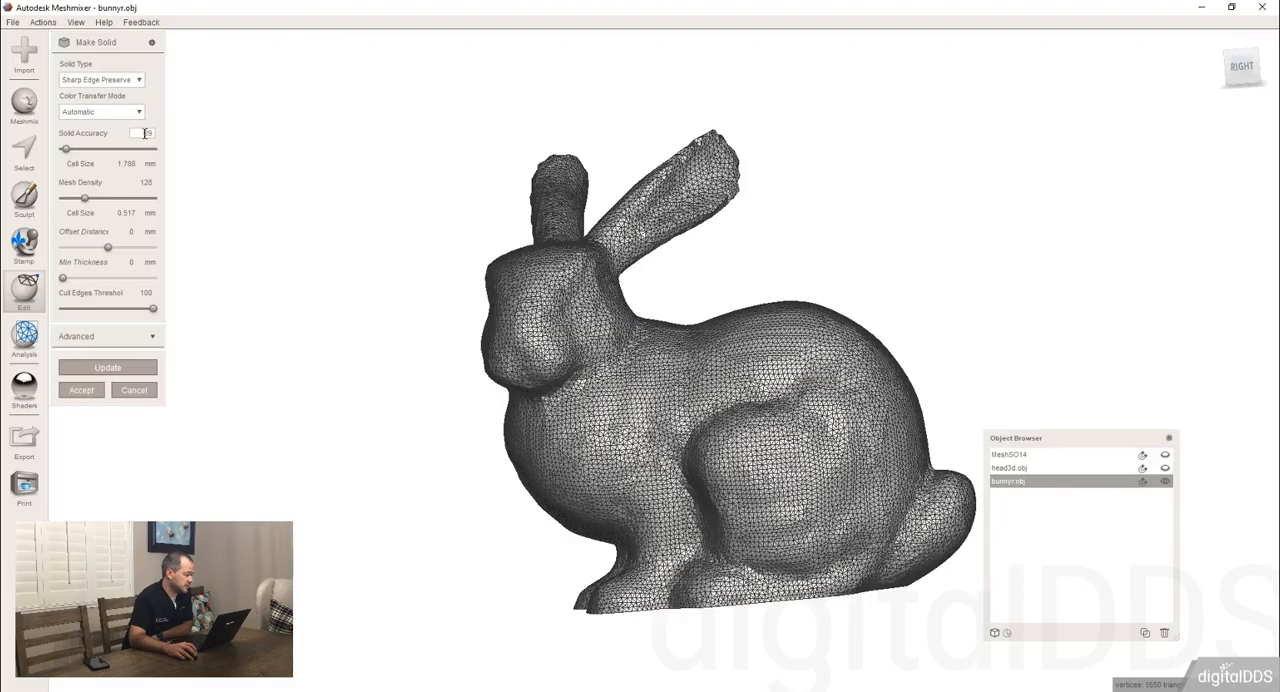
Set the Solid Accuracy to 128, update the sharp-edge-preserved solid, and examine its surface with the wireframe hidden.
type("128")
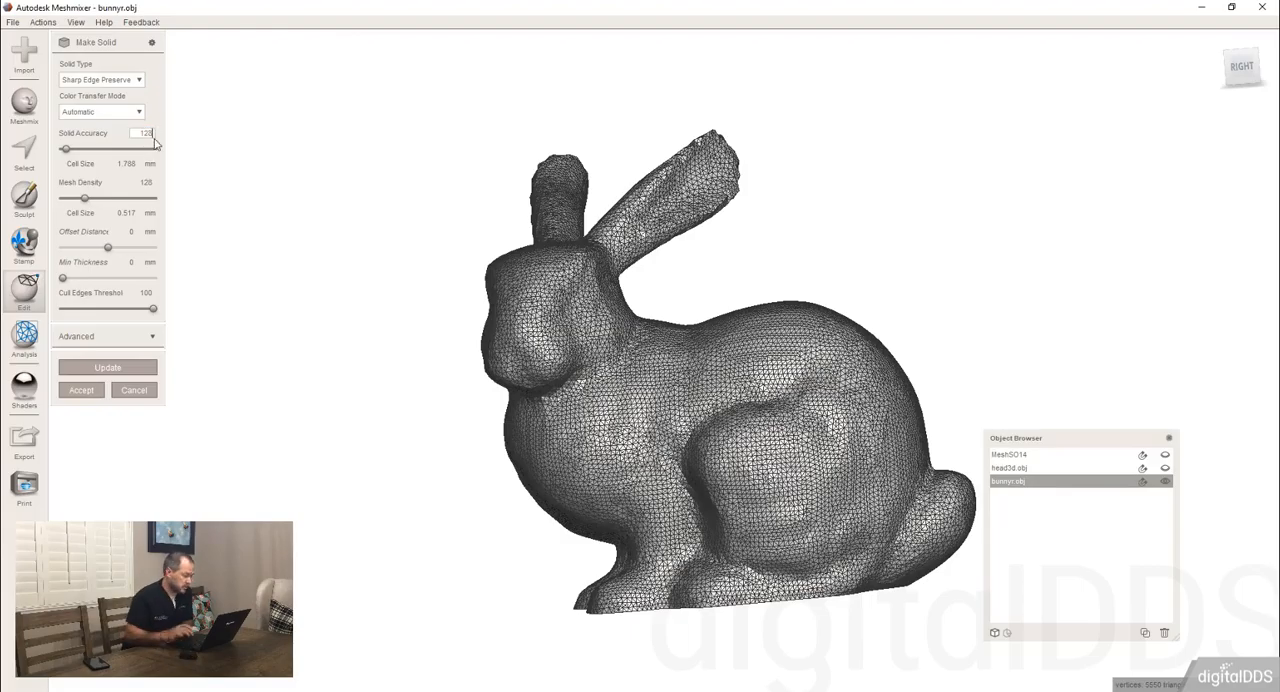
left_click(119, 372)
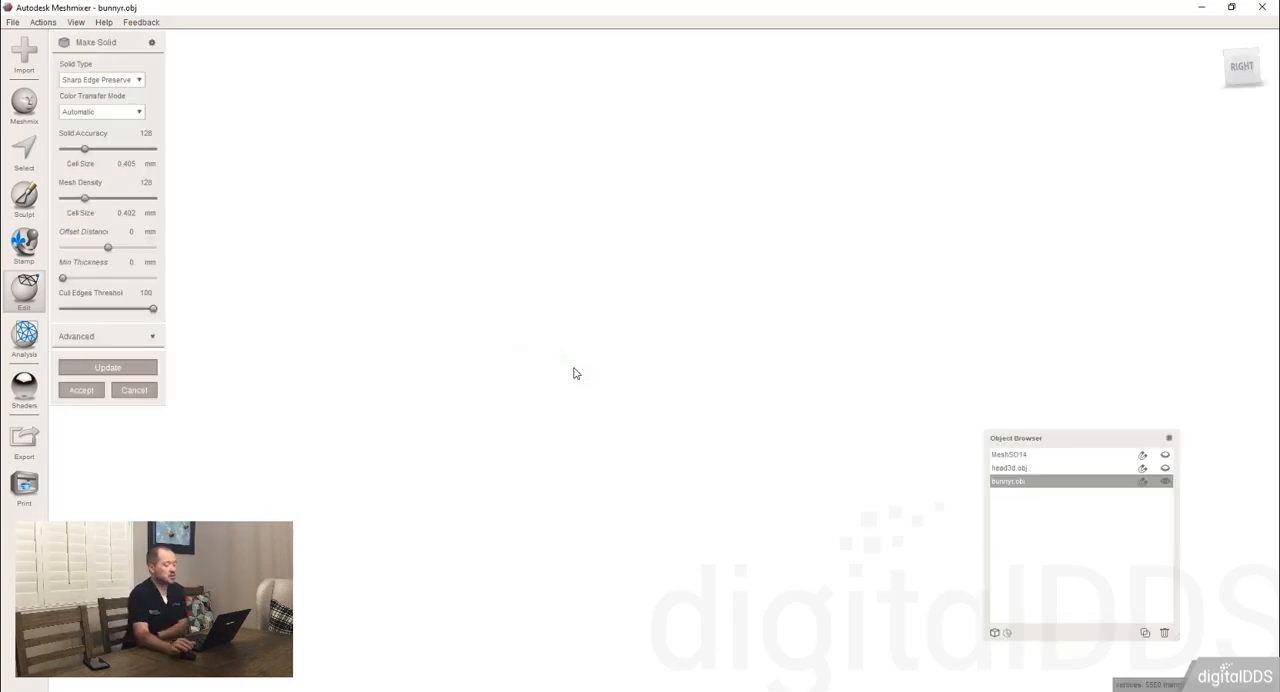
right_click_drag(387, 380, 557, 407)
right_click_drag(474, 404, 484, 452)
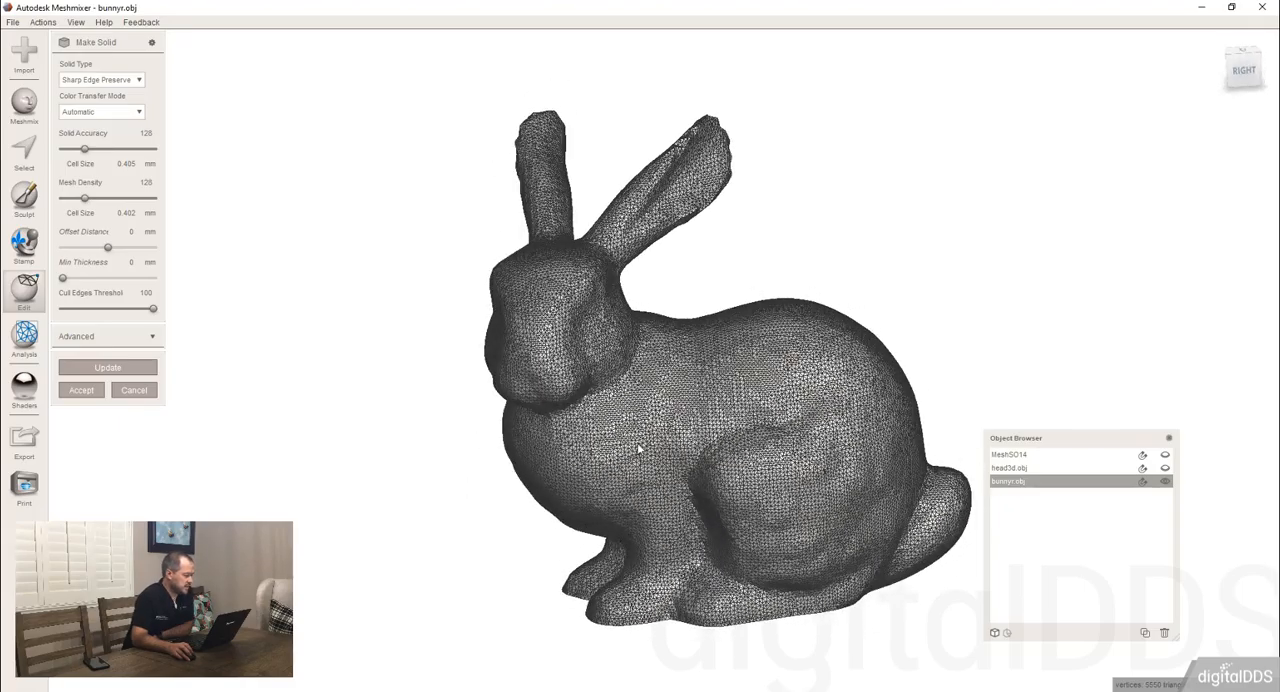
scroll(639, 452, "up", 10)
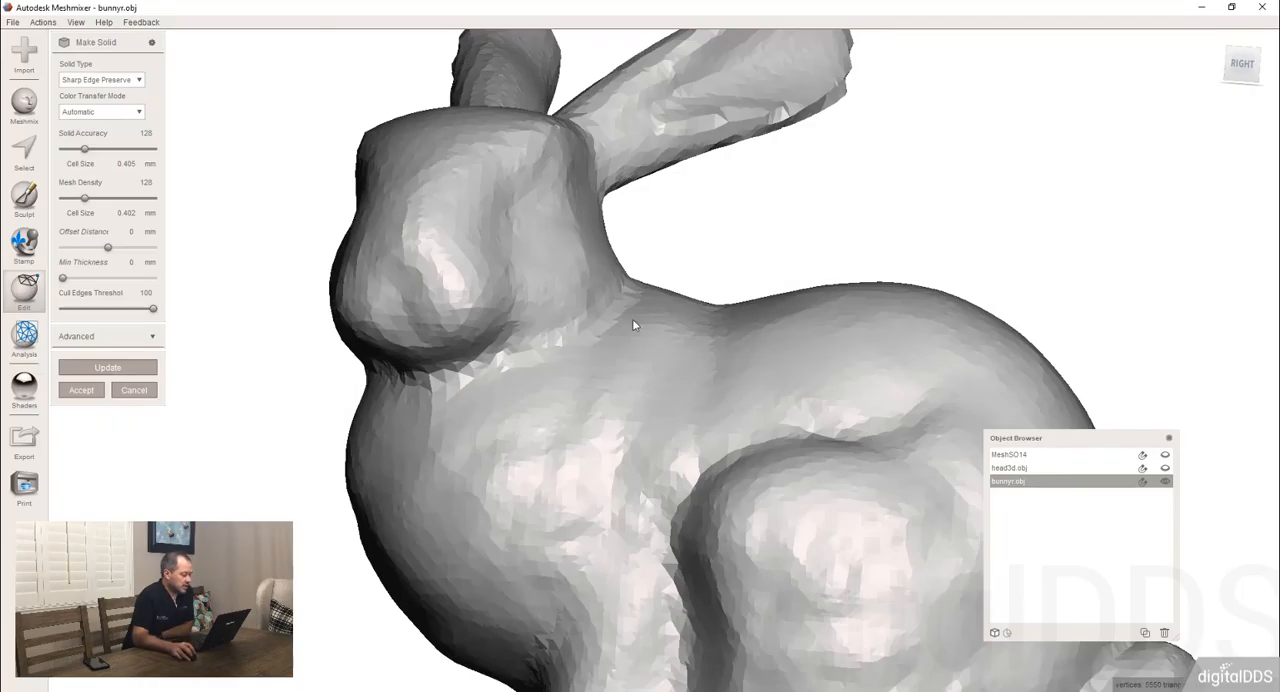
right_click_drag(632, 318, 517, 348)
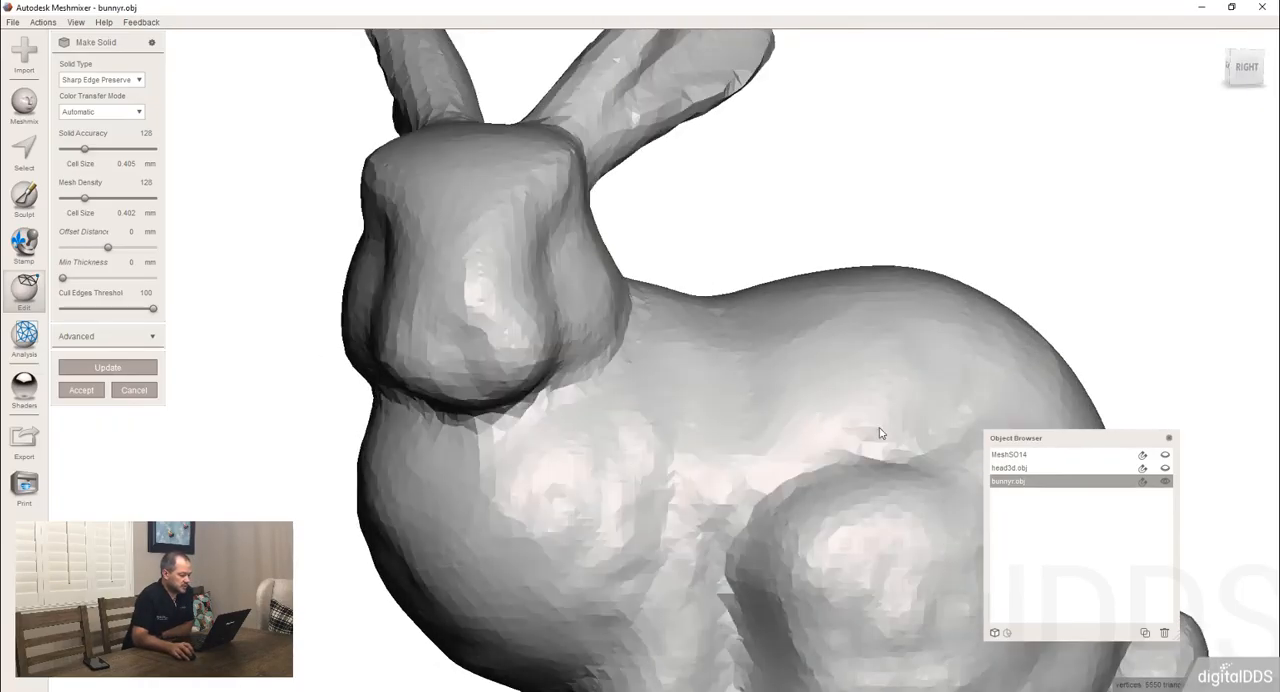
key("f")
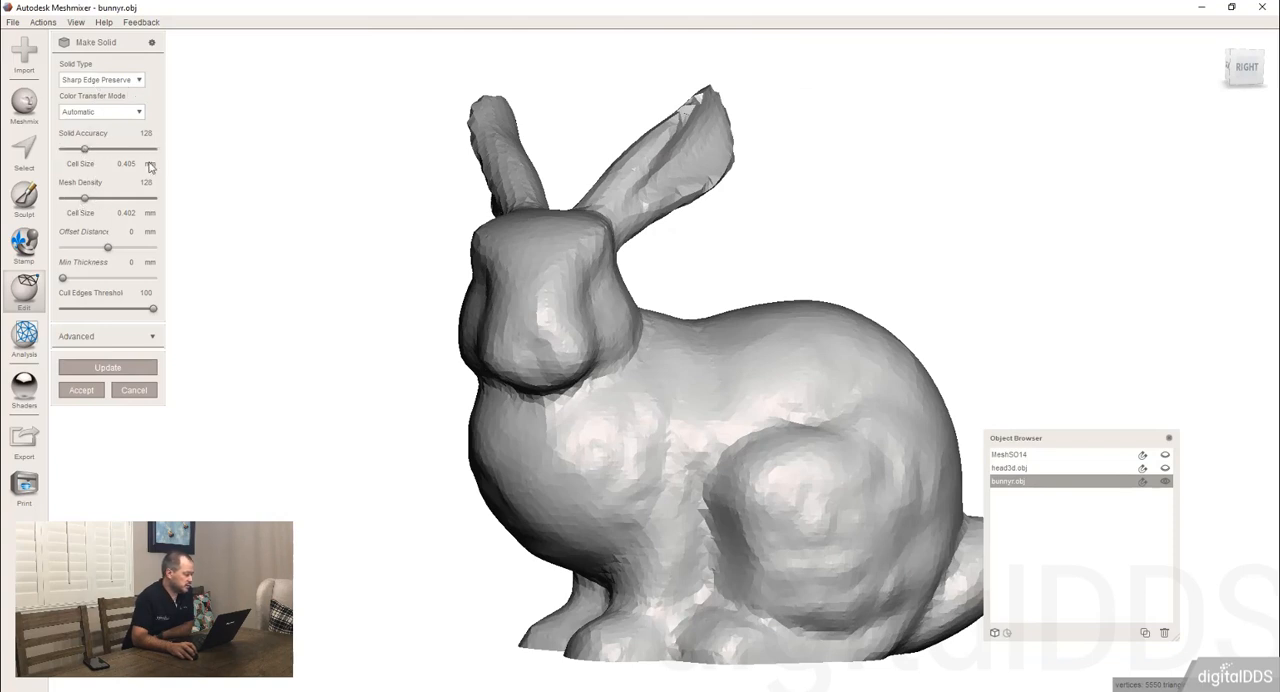
Expand the advanced Make Solid options and examine the Cull Edges Threshold setting, keeping it at 100.
left_click(152, 338)
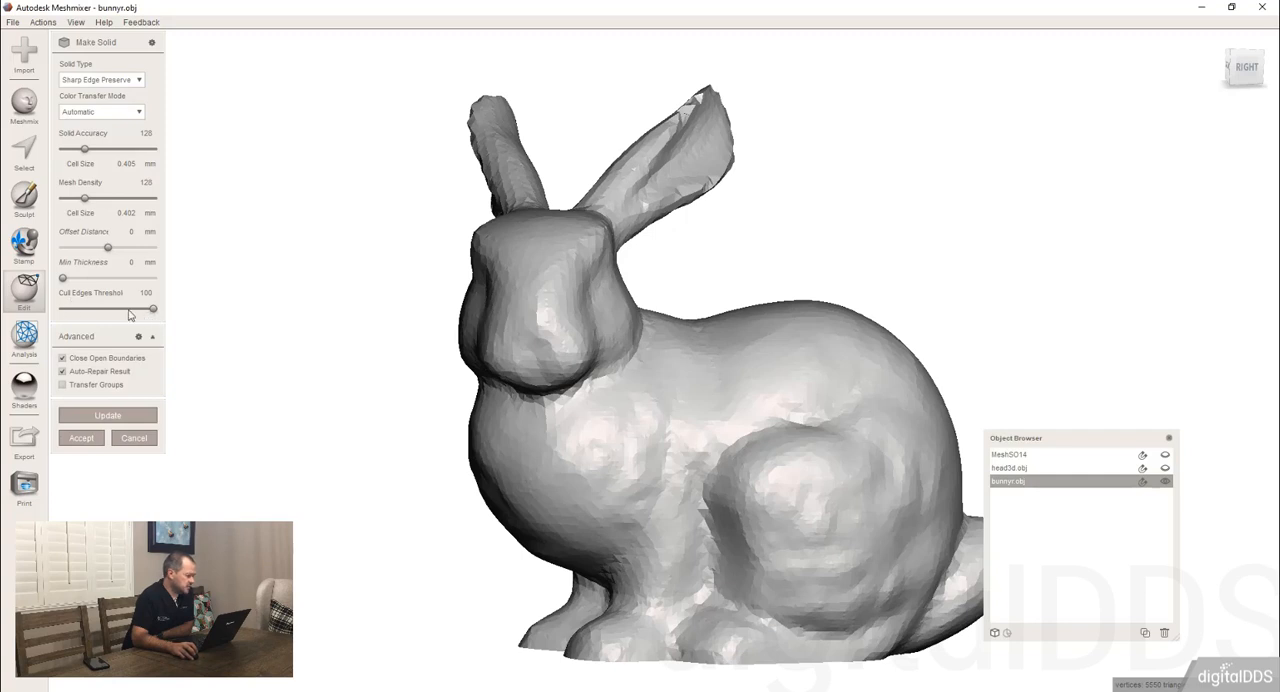
left_click_drag(126, 310, 159, 323)
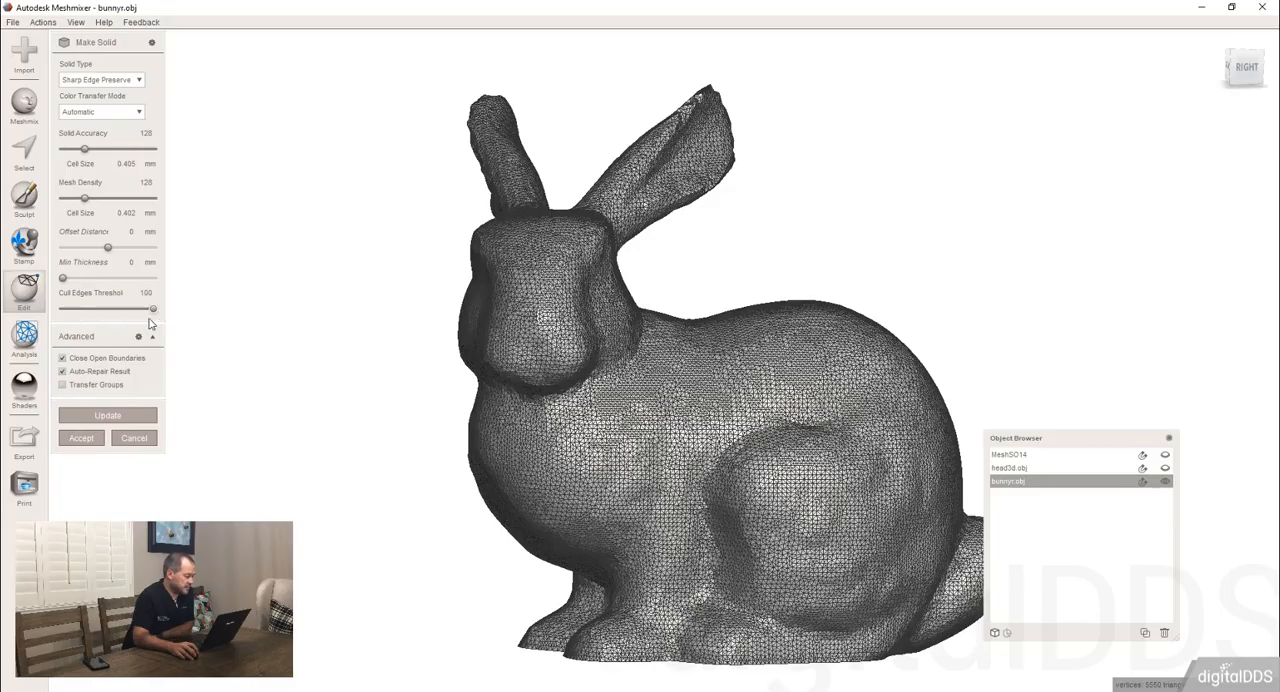
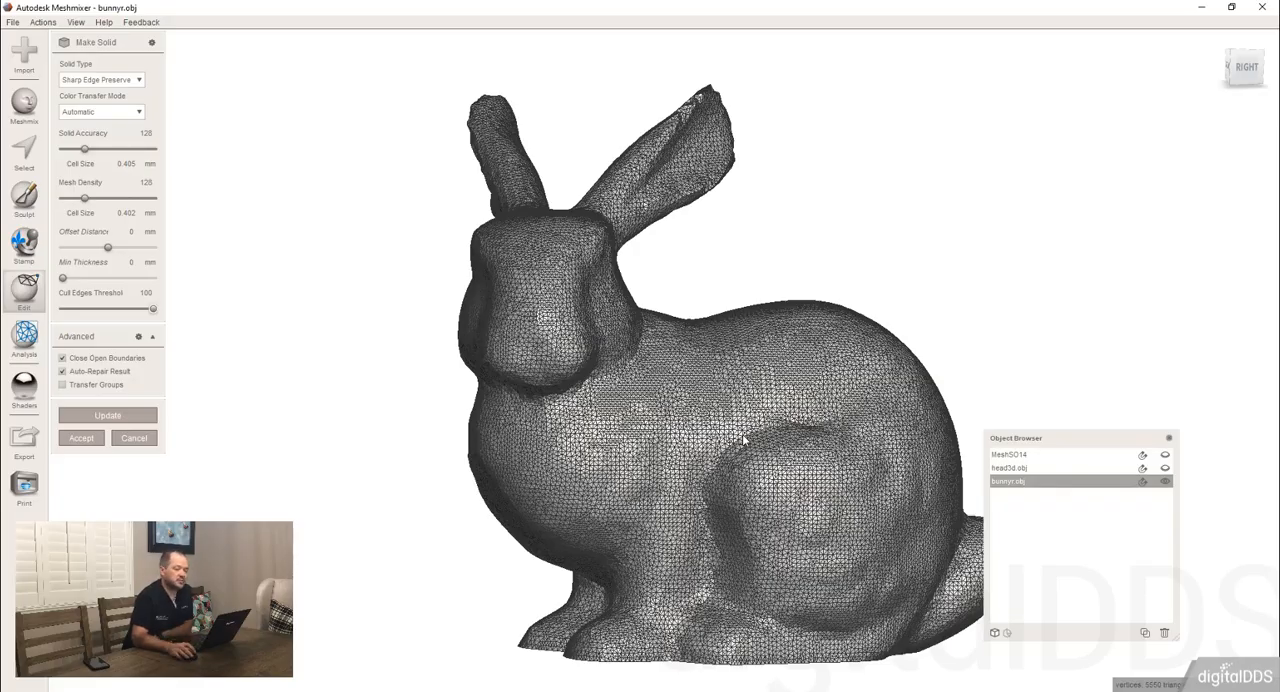
Cancel the Make Solid operation on the bunny and turn the original mesh to show its side.
left_click(140, 442)
right_click_drag(301, 451, 179, 287)
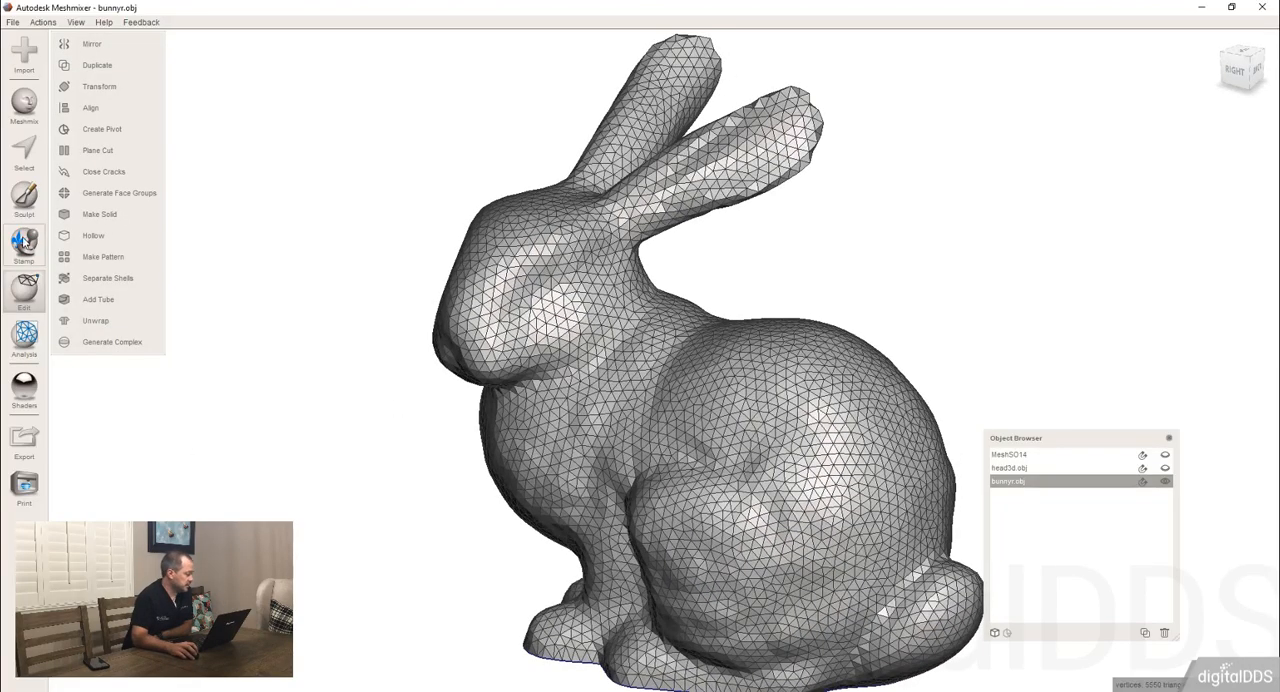
left_click(24, 242)
left_click(103, 320)
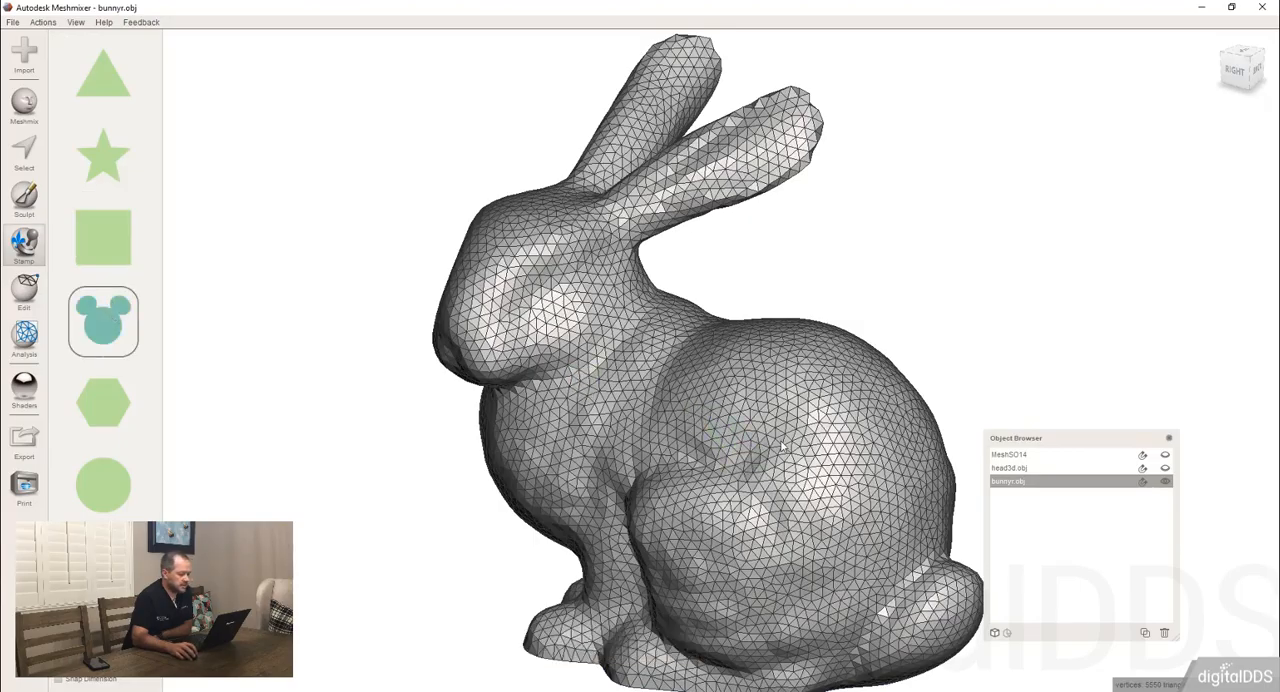
left_click_drag(797, 440, 791, 424)
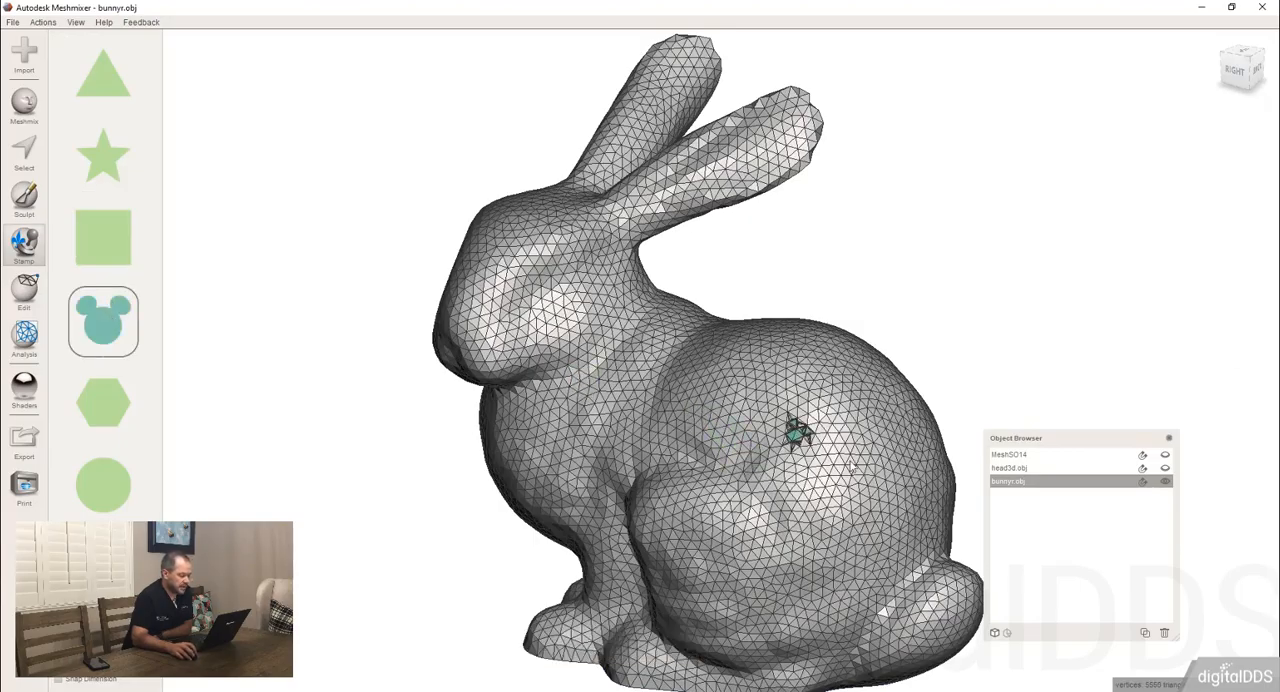
key("Escape")
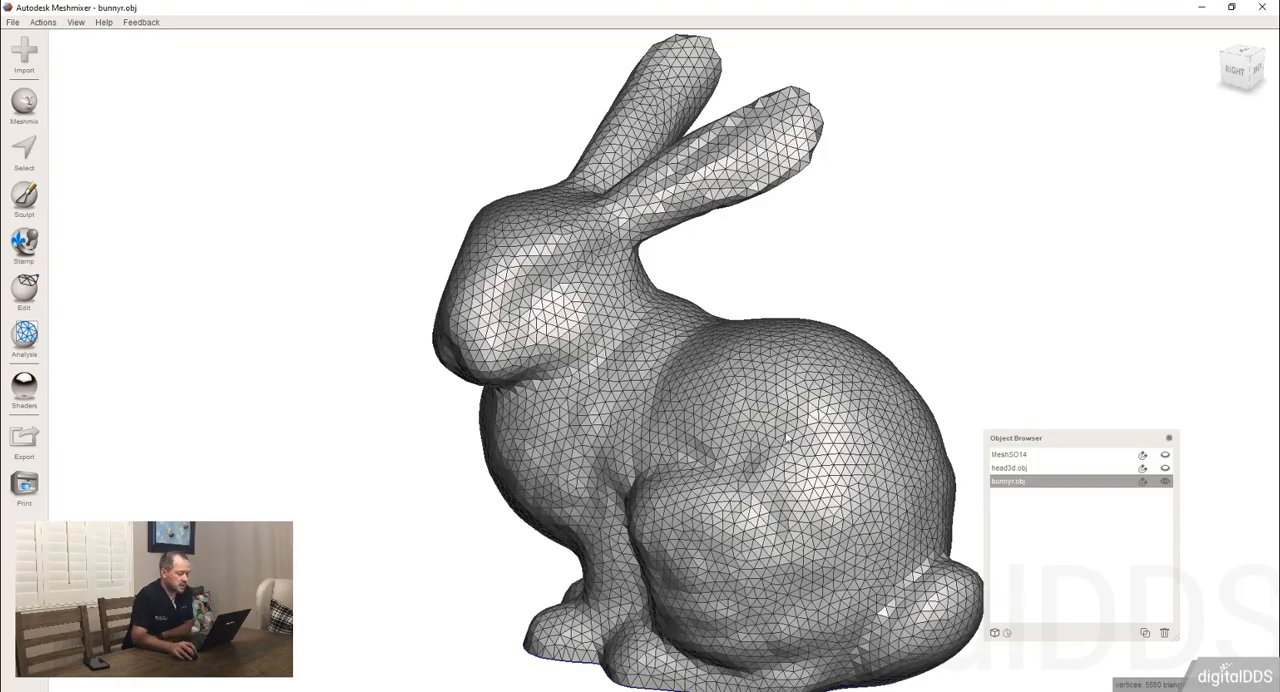
Stamp a large mouse-head shape onto the bunny's flank and hide the wireframe.
left_click(24, 242)
left_click(121, 324)
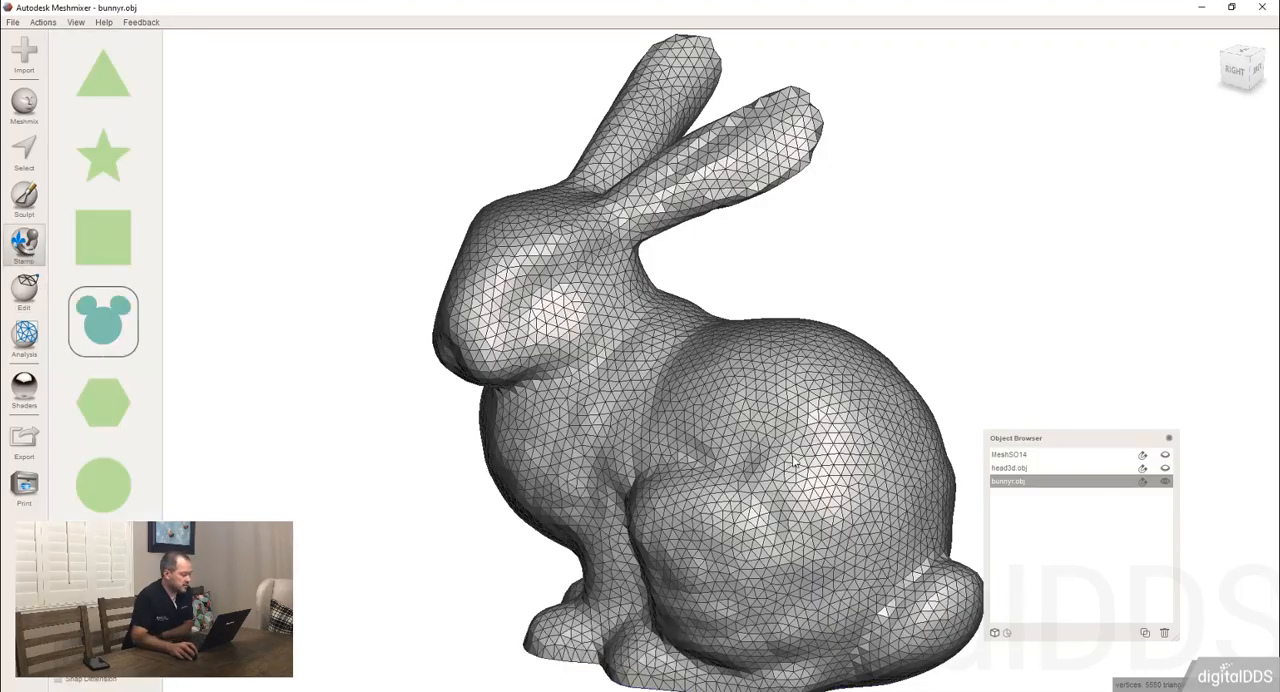
left_click_drag(777, 425, 881, 411)
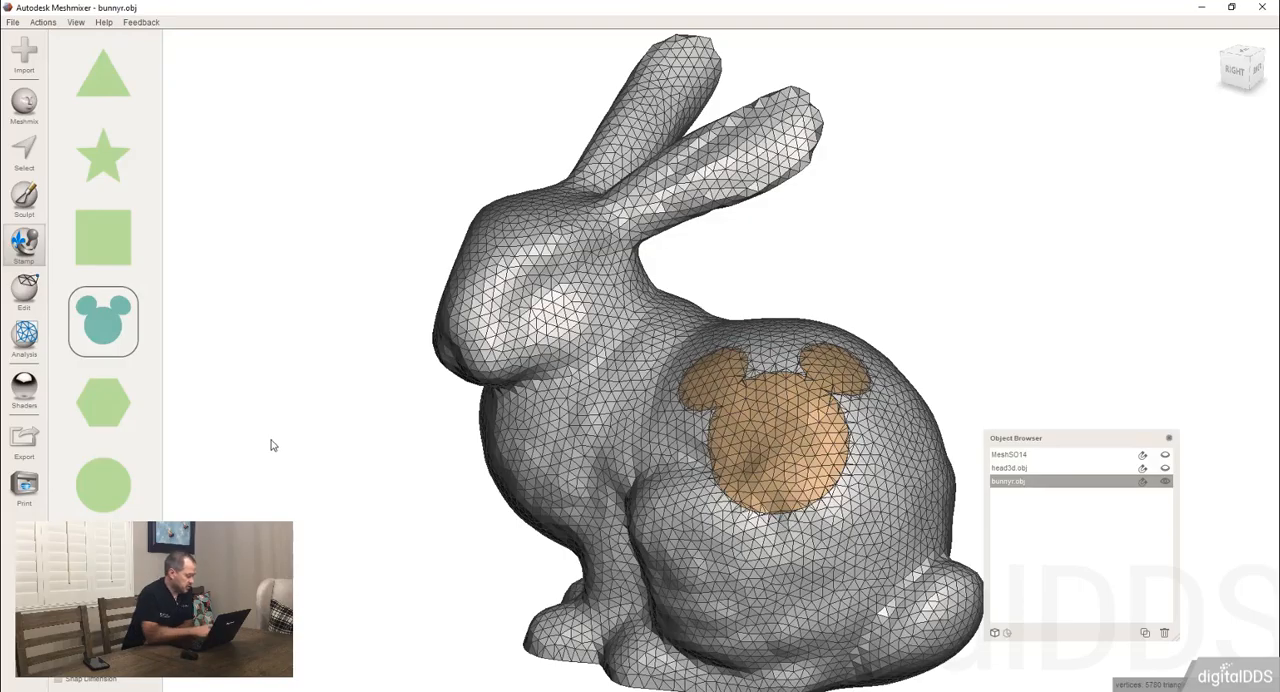
key("w")
right_click_drag(860, 356, 818, 340)
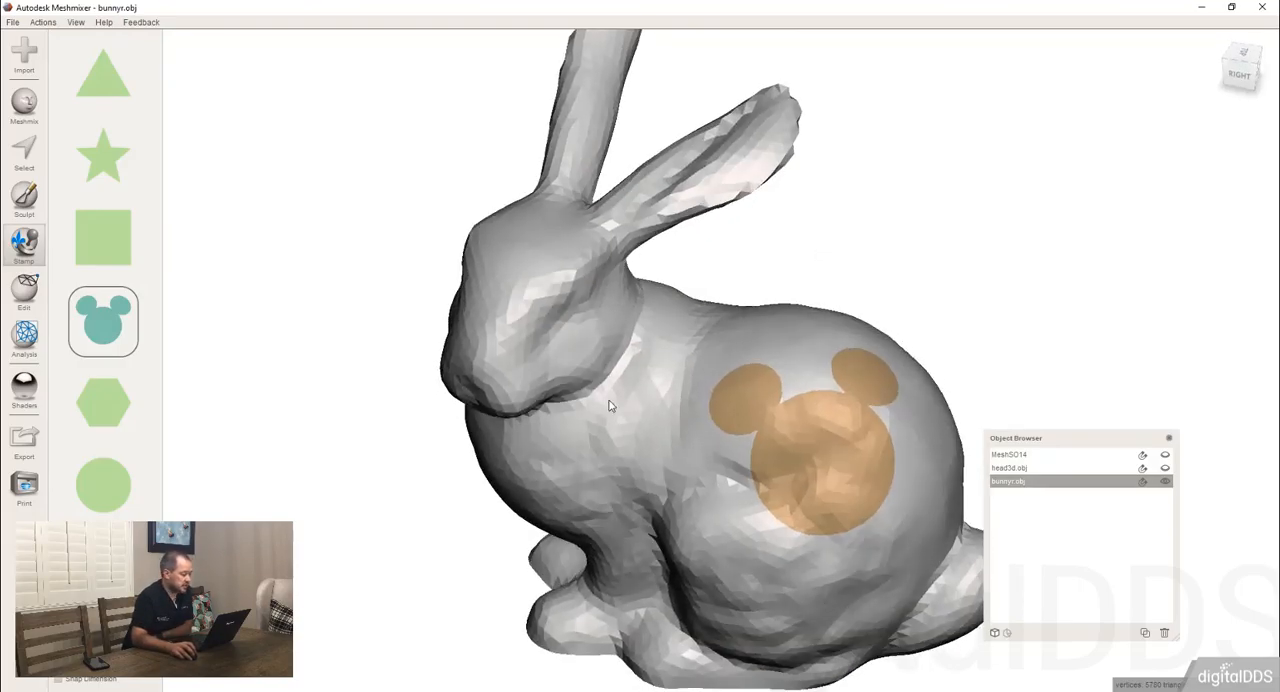
Run Make Solid on the stamped bunny with Transfer Groups enabled in the advanced options and update the result.
left_click(26, 289)
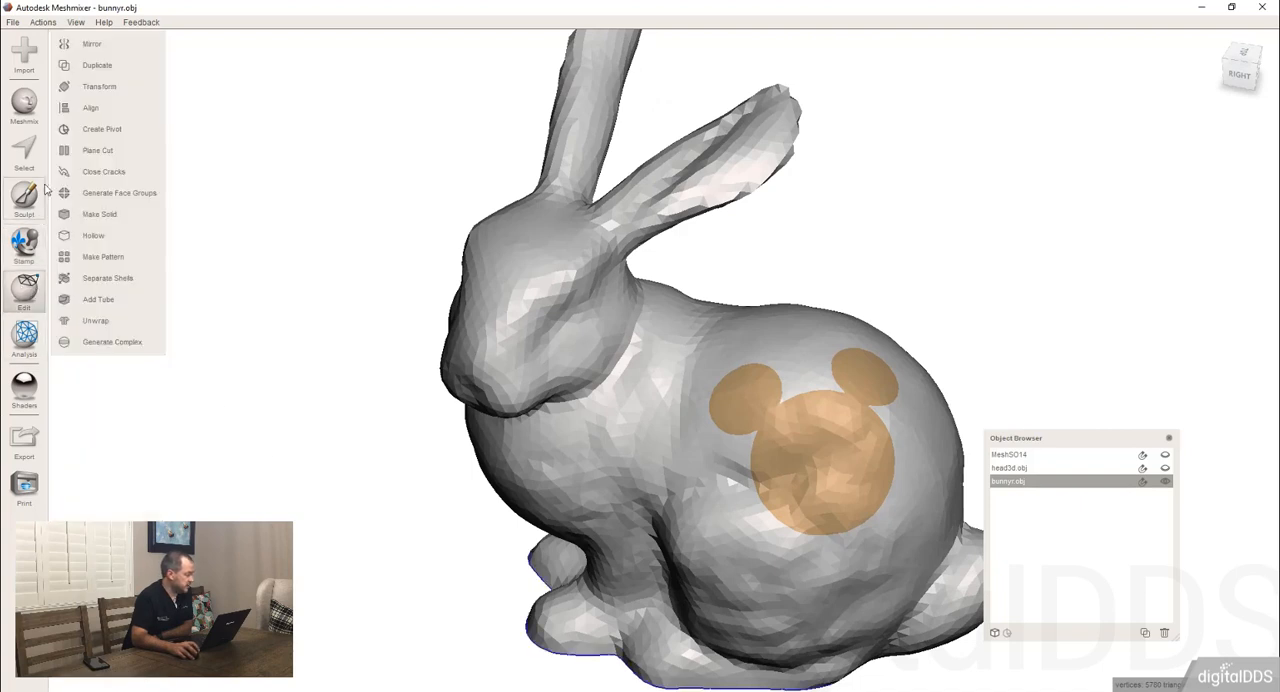
left_click(100, 215)
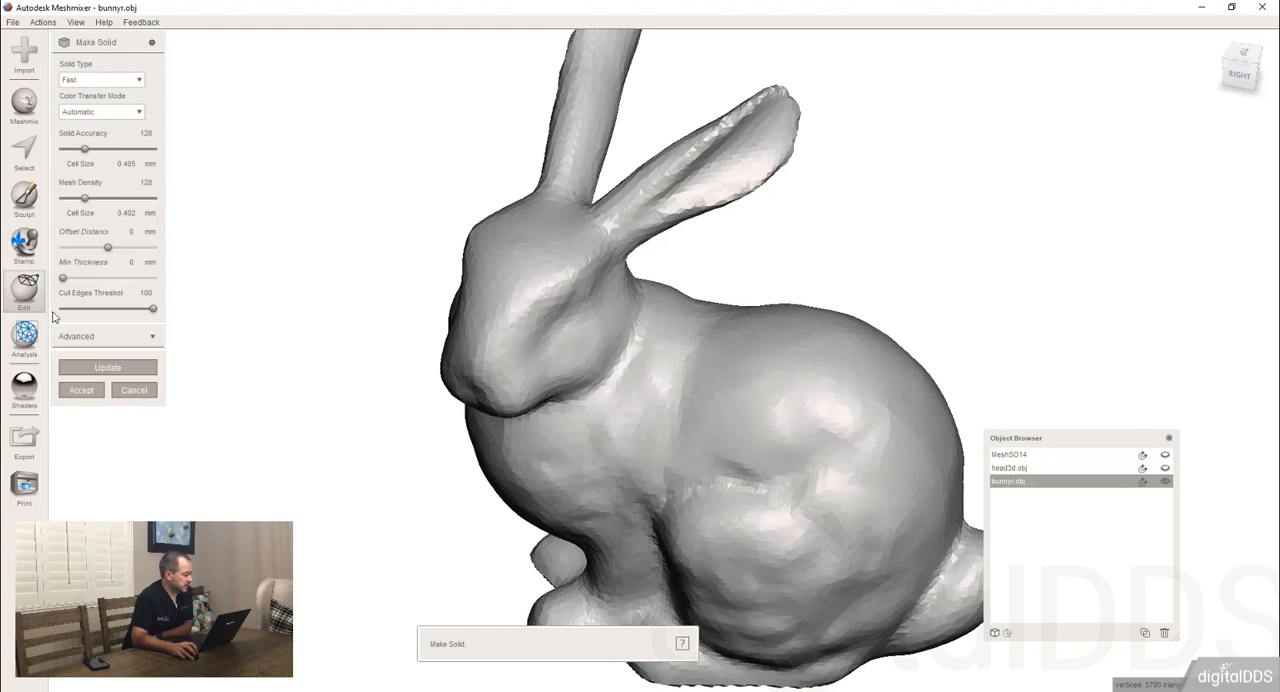
left_click(152, 339)
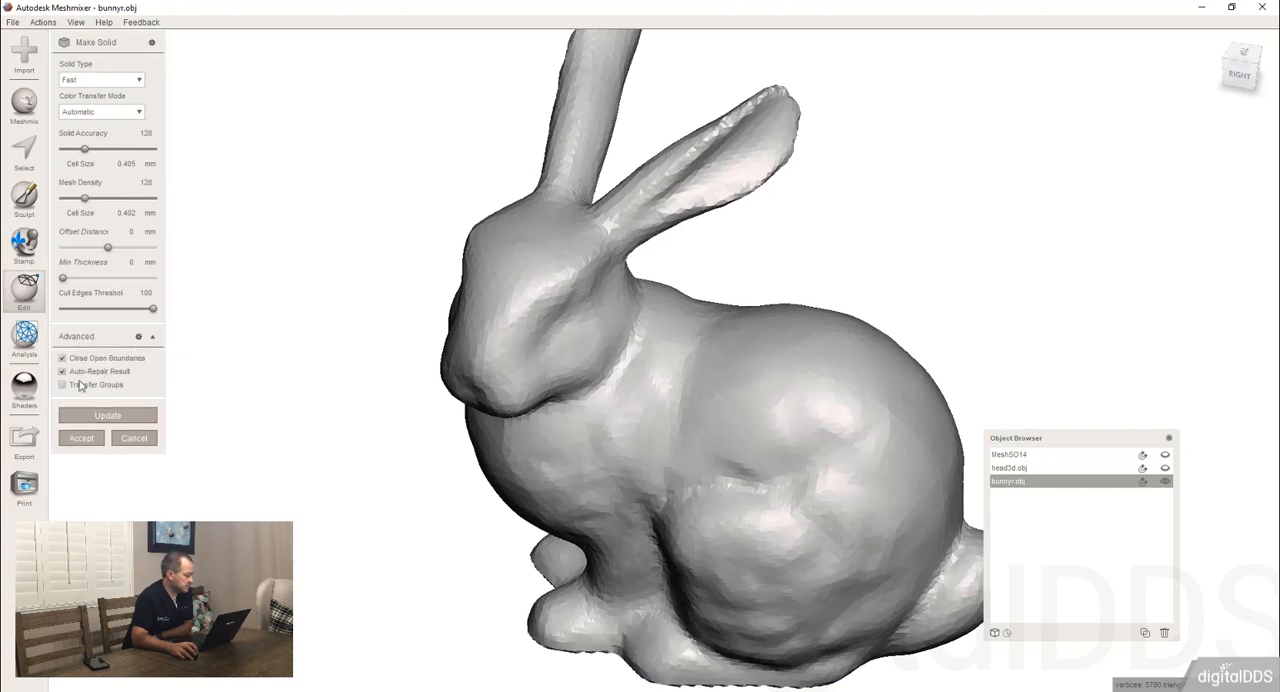
left_click(97, 416)
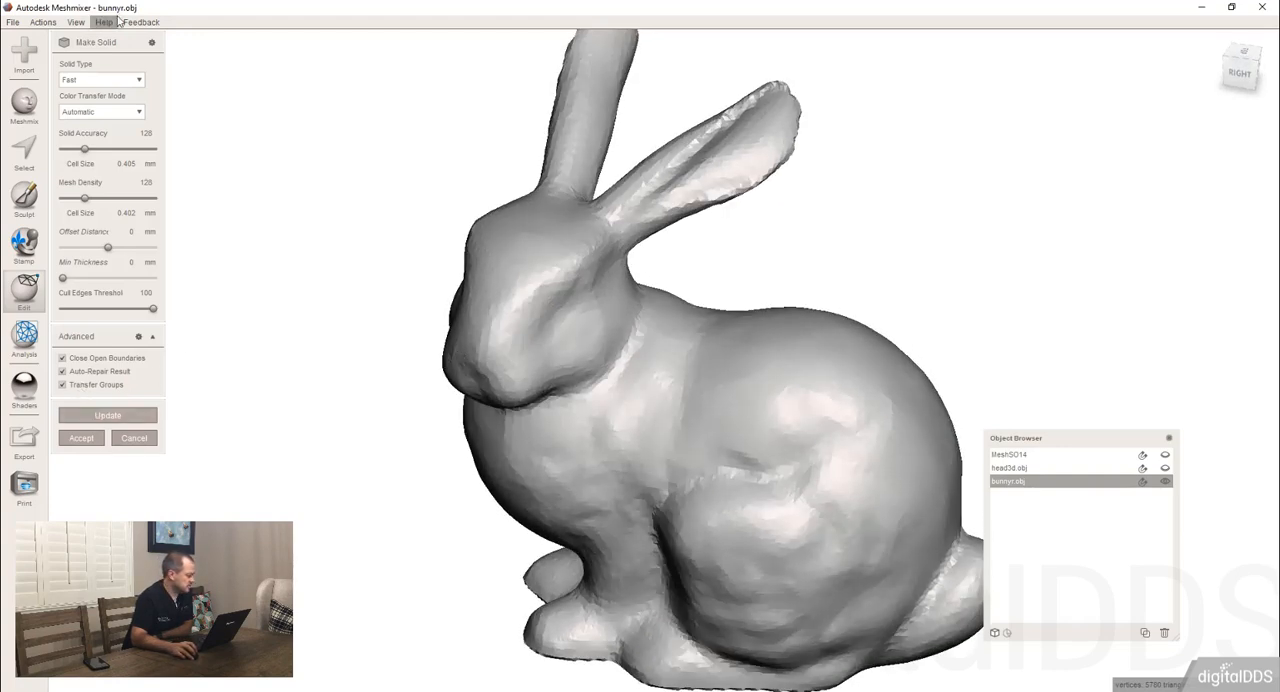
Change the solid type to Accurate, update the bunny, and accept the solid.
left_click(98, 80)
left_click(90, 120)
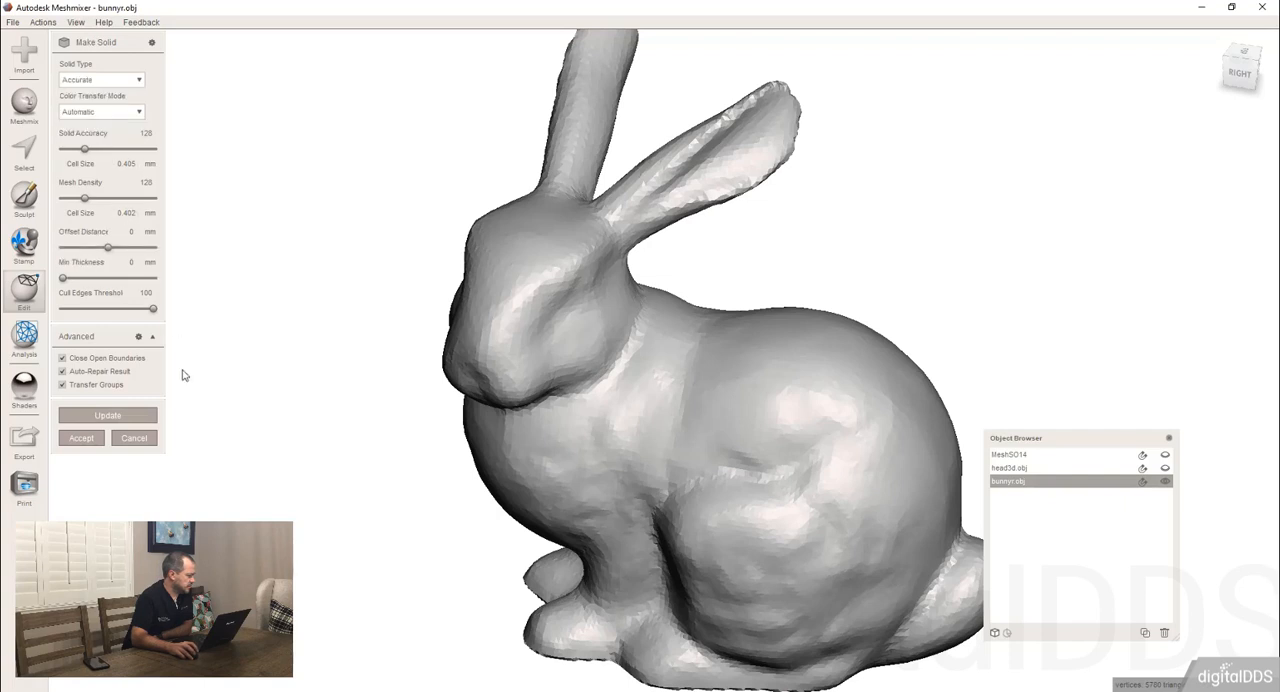
left_click(96, 415)
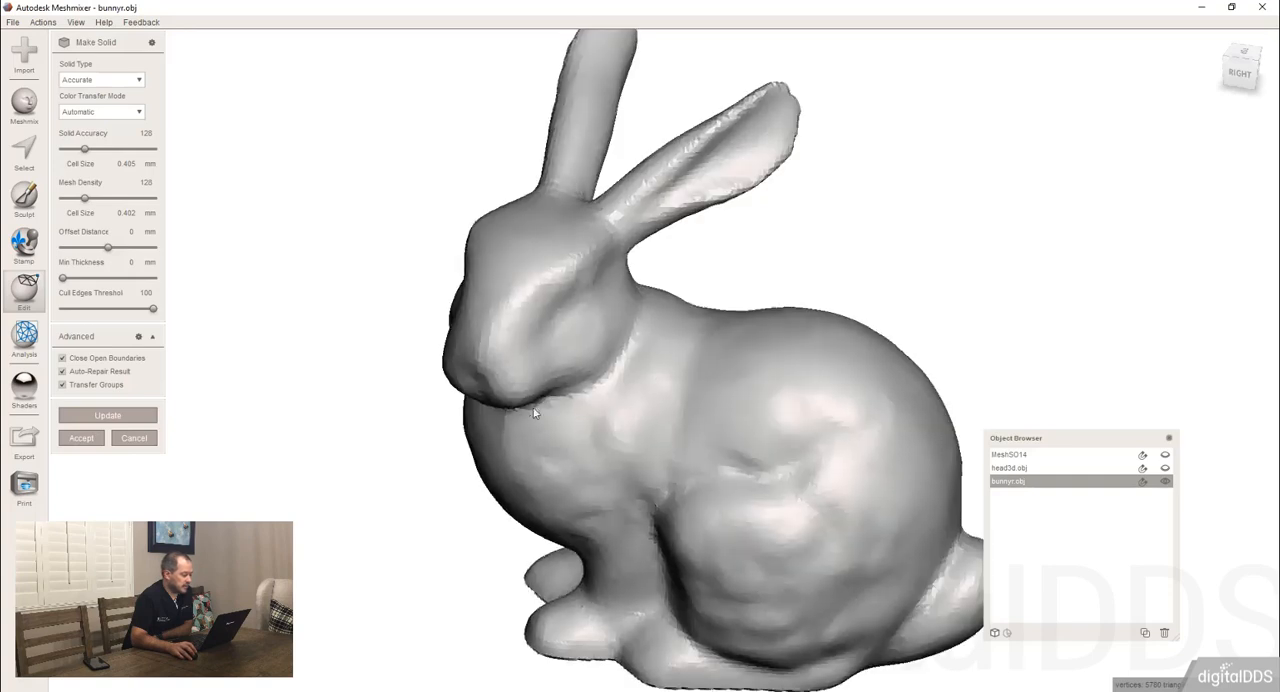
left_click(88, 442)
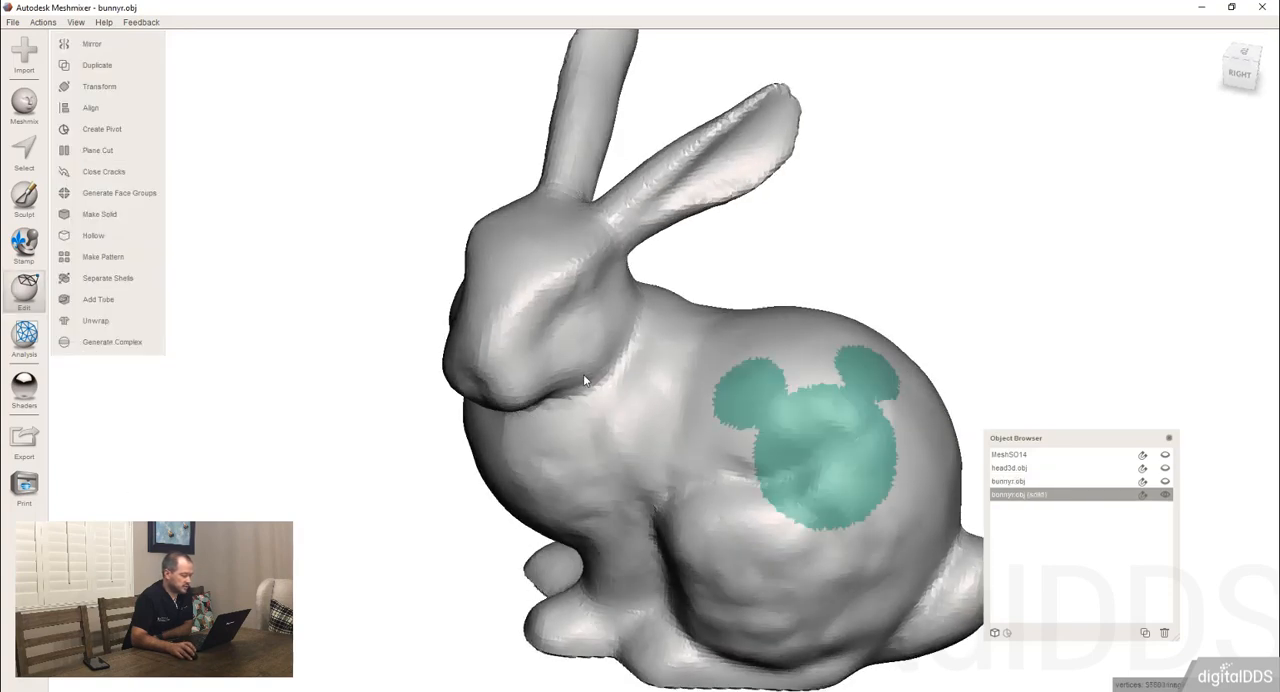
Examine the edges of the mouse-head face group on the new solid with and without the wireframe.
right_click_drag(583, 374, 666, 323)
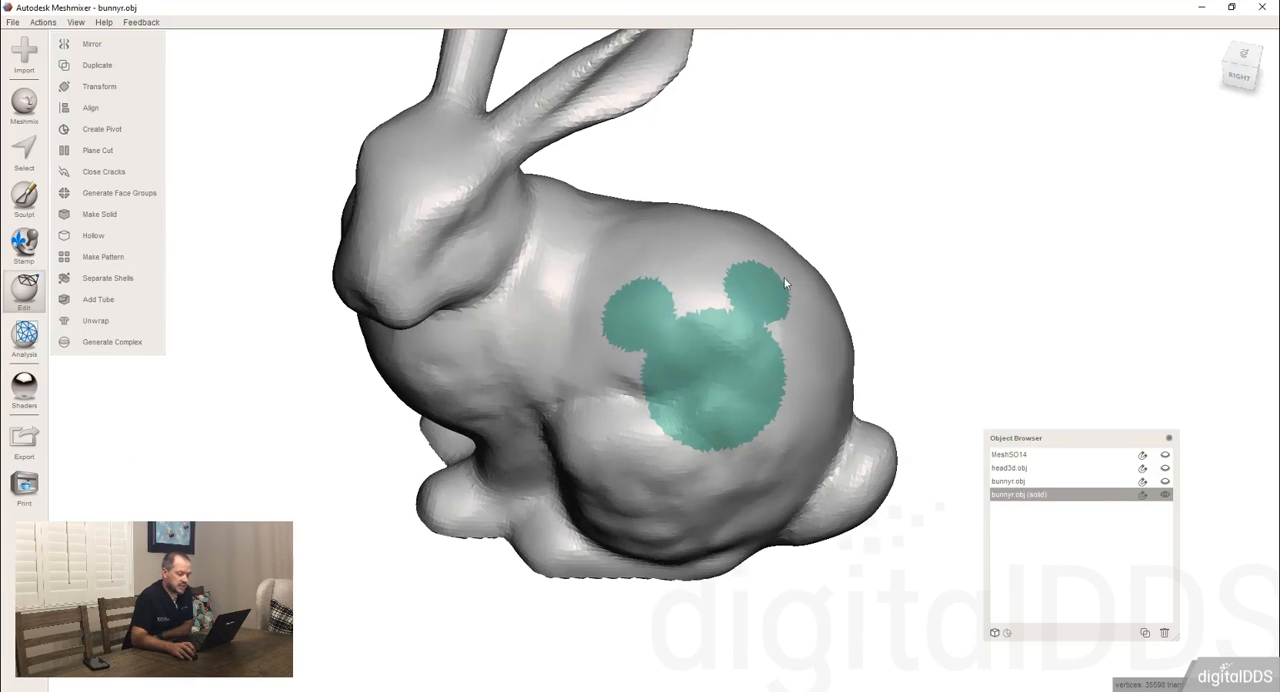
key("w")
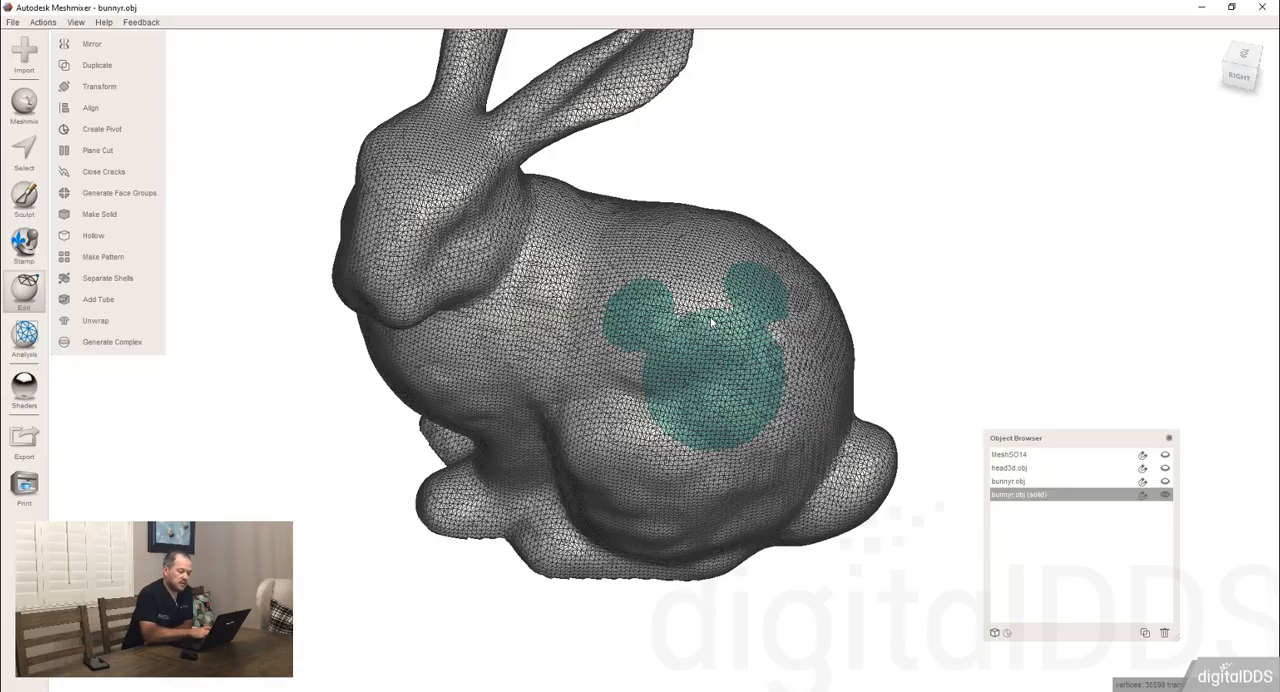
key("w")
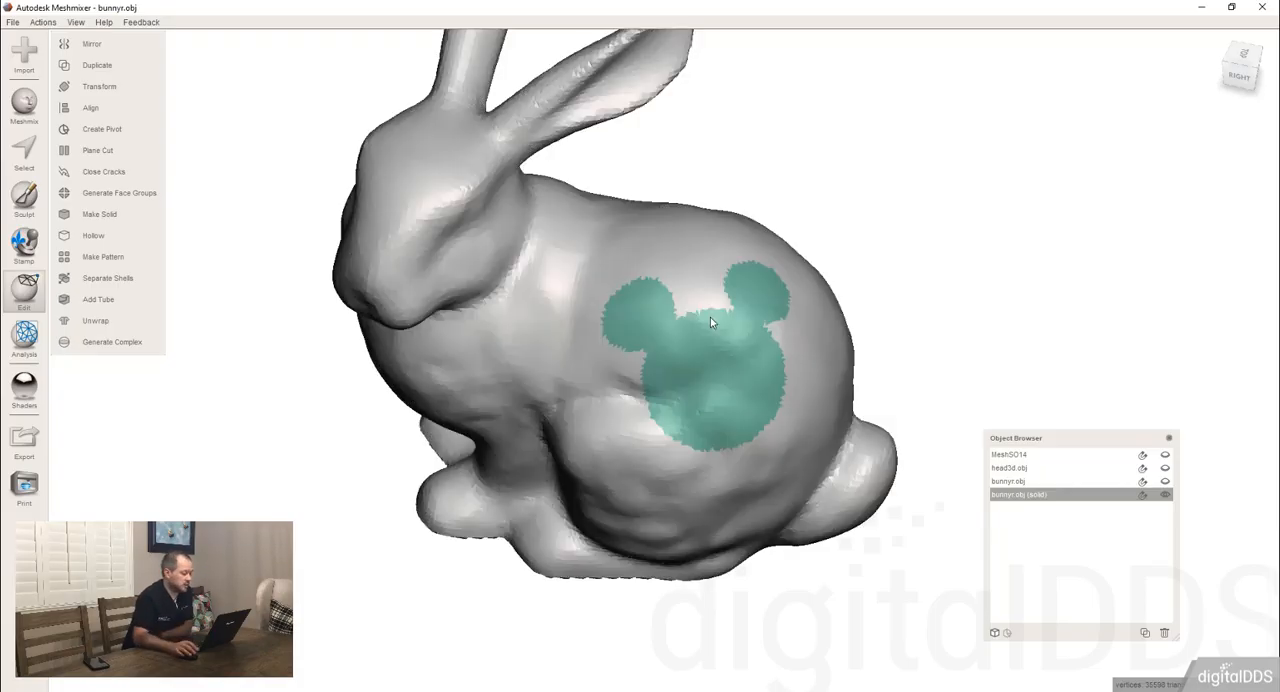
mouse_move(711, 322)
right_mouse_down()
mouse_move(688, 236)
mouse_move(726, 308)
mouse_move(759, 328)
mouse_move(743, 310)
mouse_move(729, 327)
right_mouse_up()
Delete the solid copy of the bunny and show the original bunnyr.obj again.
left_click(1164, 632)
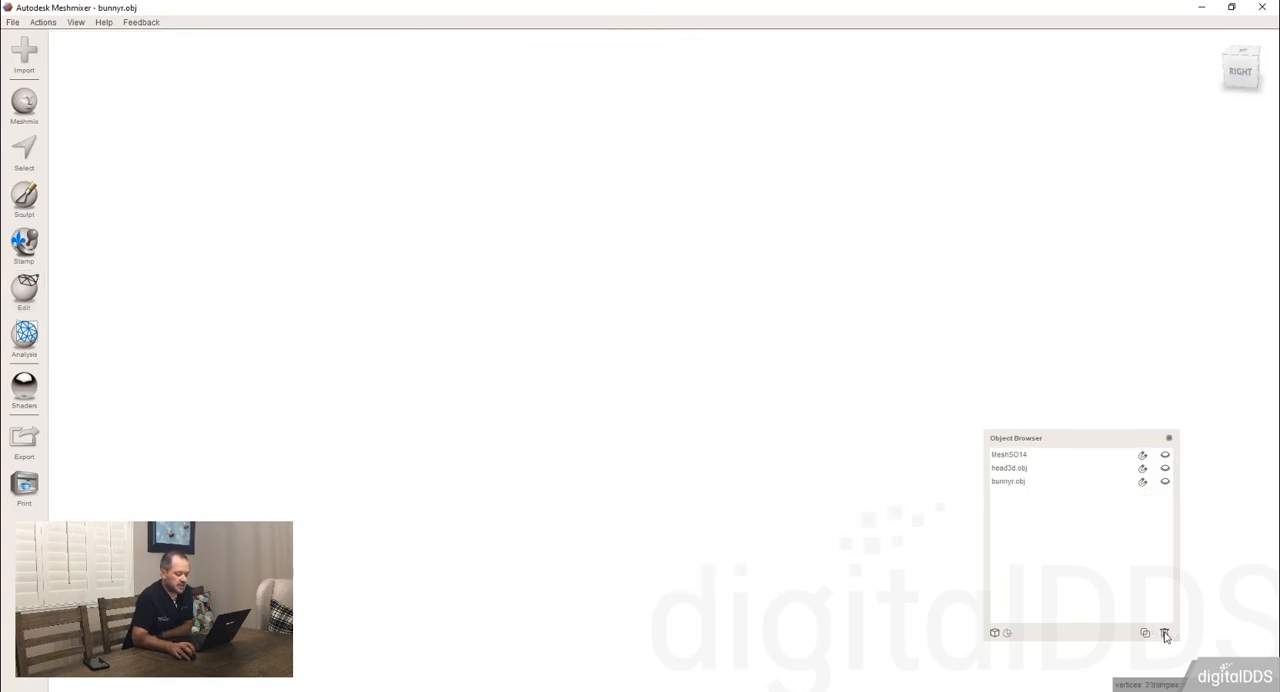
left_click(1167, 483)
left_click(567, 339)
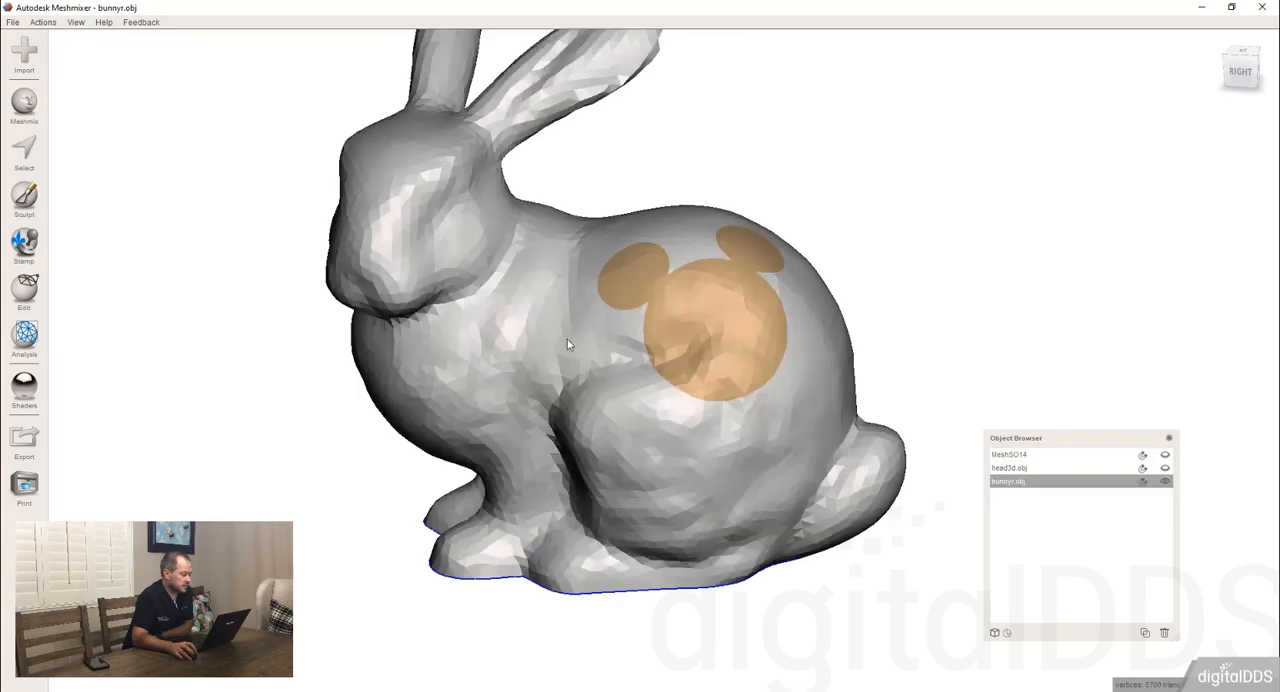
right_click_drag(481, 337, 552, 338)
Run Make Solid on the original bunny again, choose the Accurate solid type, and examine the preview.
left_click(24, 290)
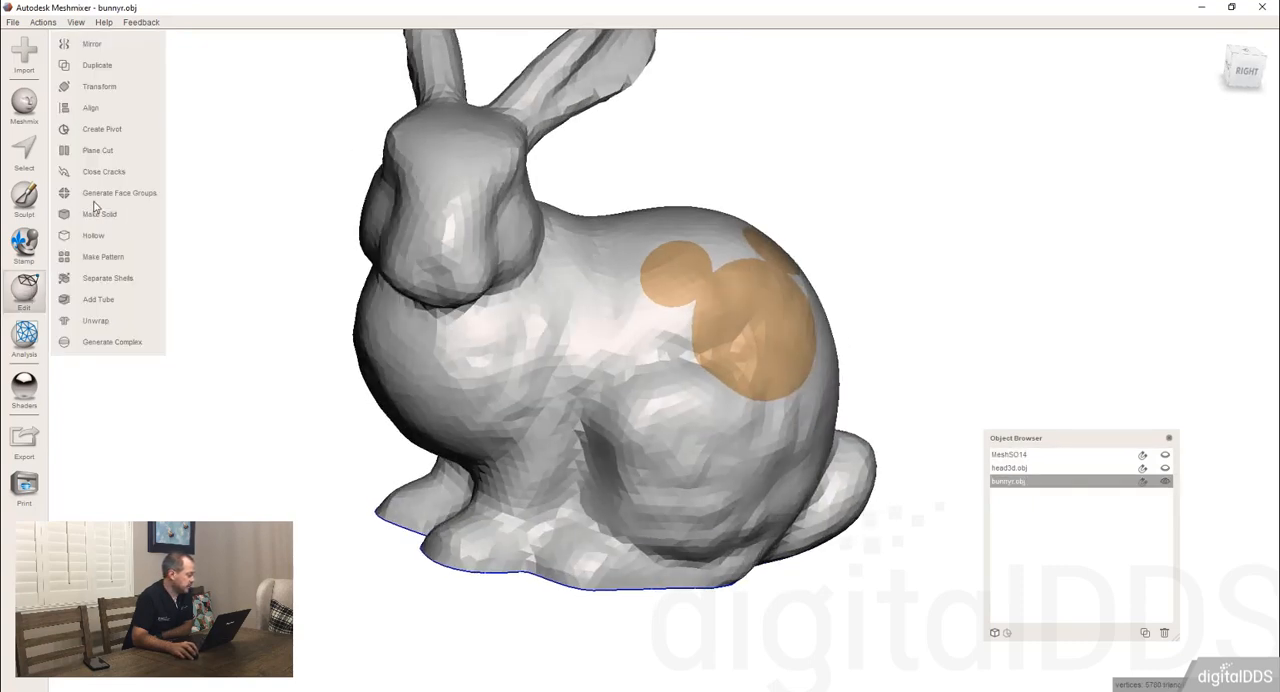
left_click(98, 215)
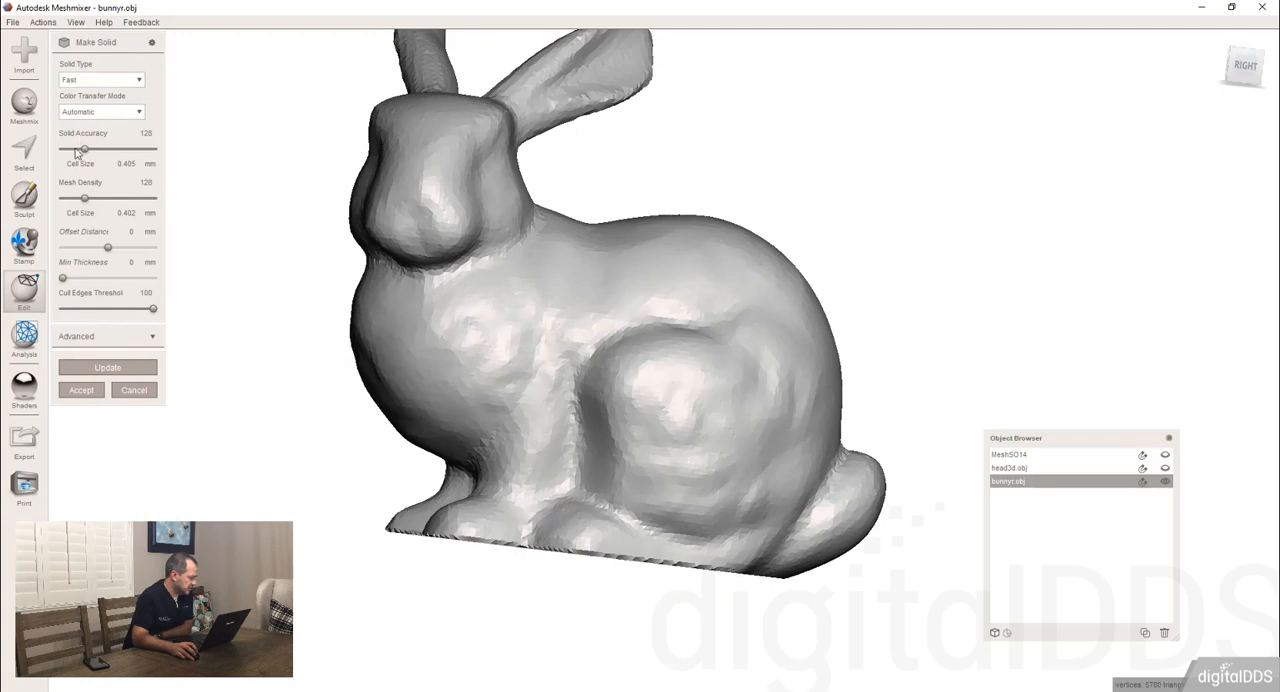
left_click(102, 81)
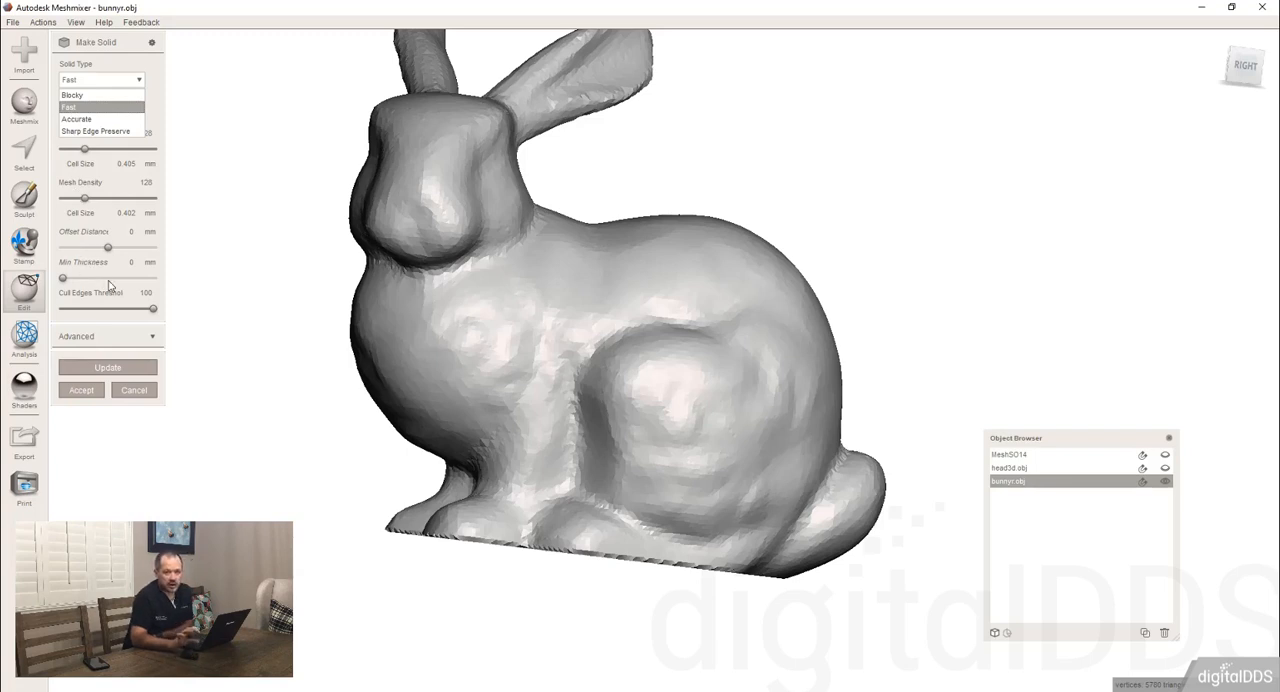
left_click(98, 120)
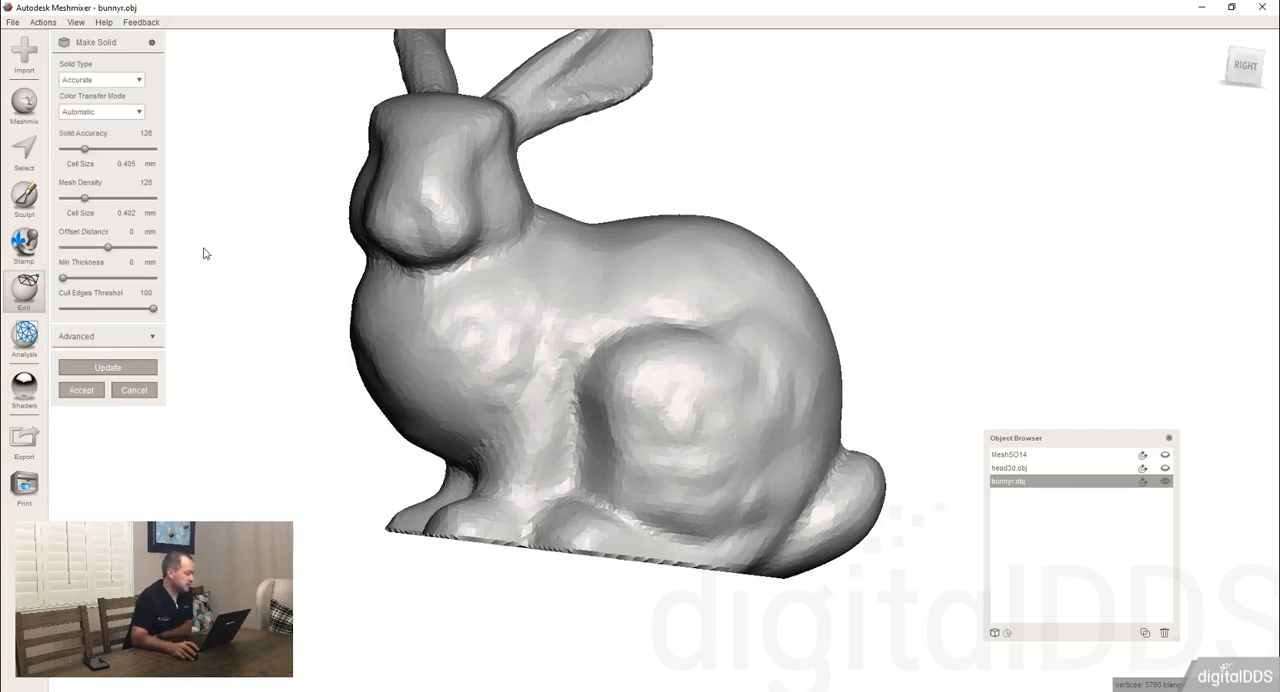
scroll(465, 373, "down", 3)
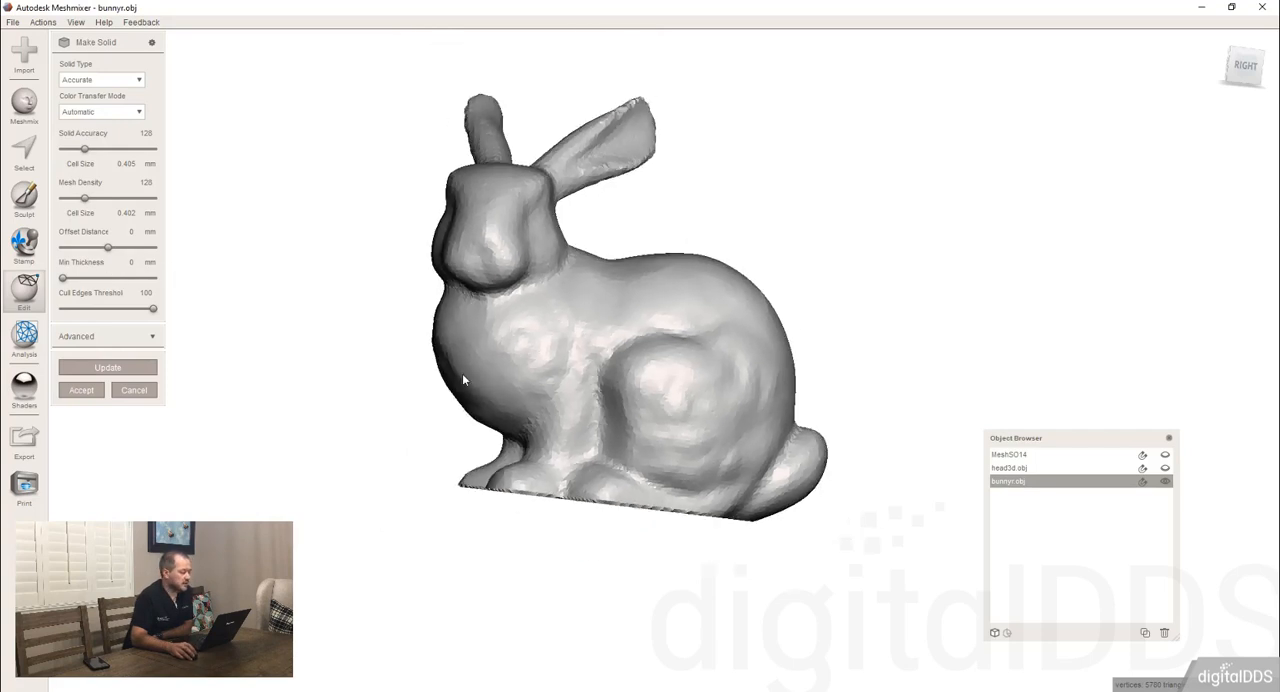
scroll(463, 373, "up", 1)
right_click_drag(473, 366, 450, 332)
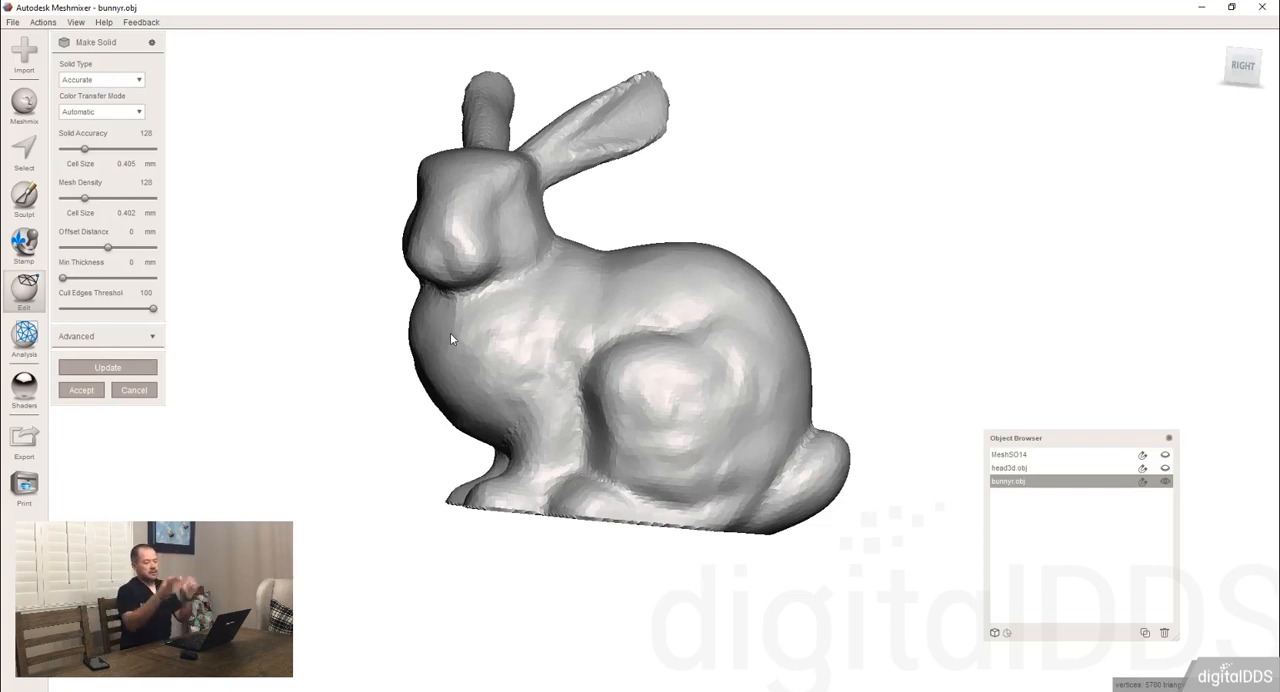
Add the Square teeth set from the Brenes Esthetics part library to the scene as a separate object.
left_click(26, 106)
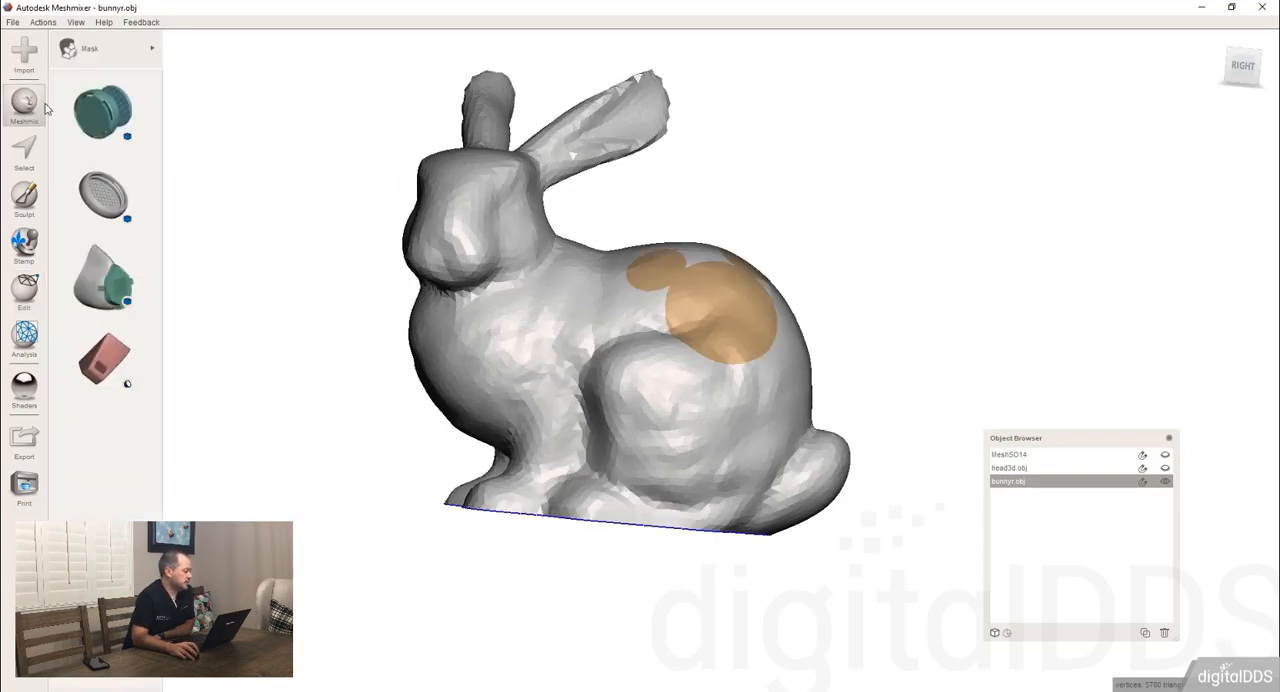
left_click(132, 51)
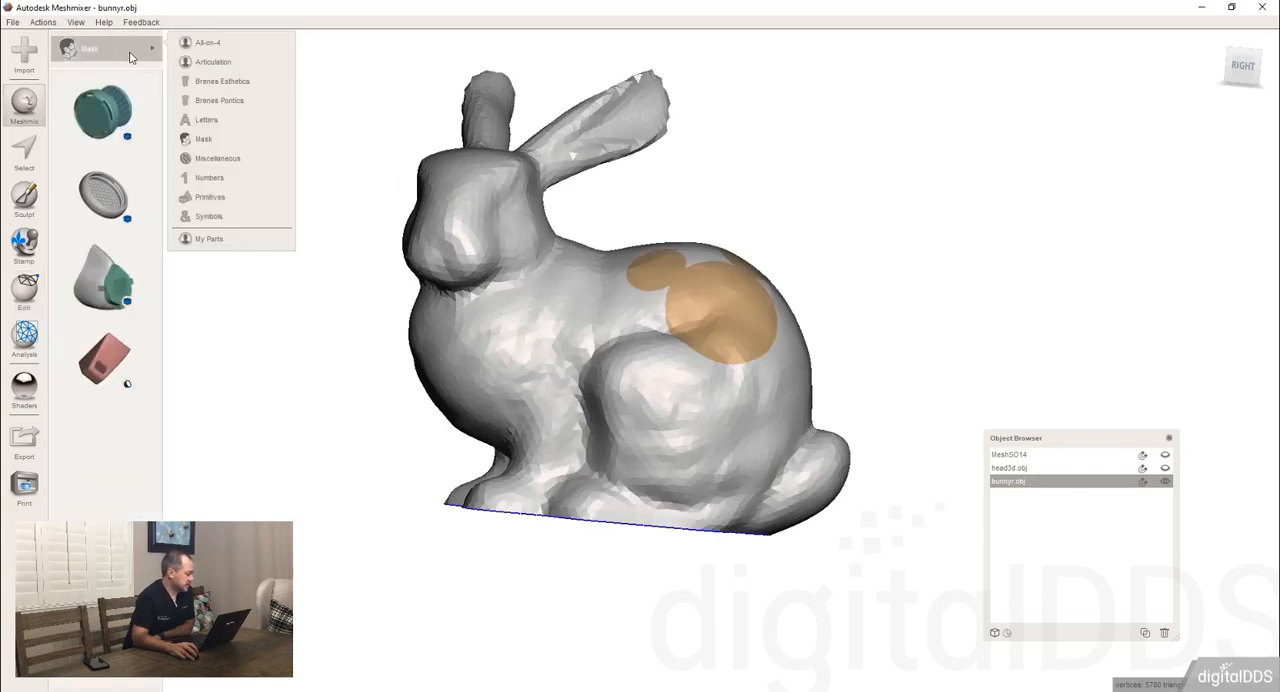
left_click(217, 91)
left_click_drag(99, 187, 835, 253)
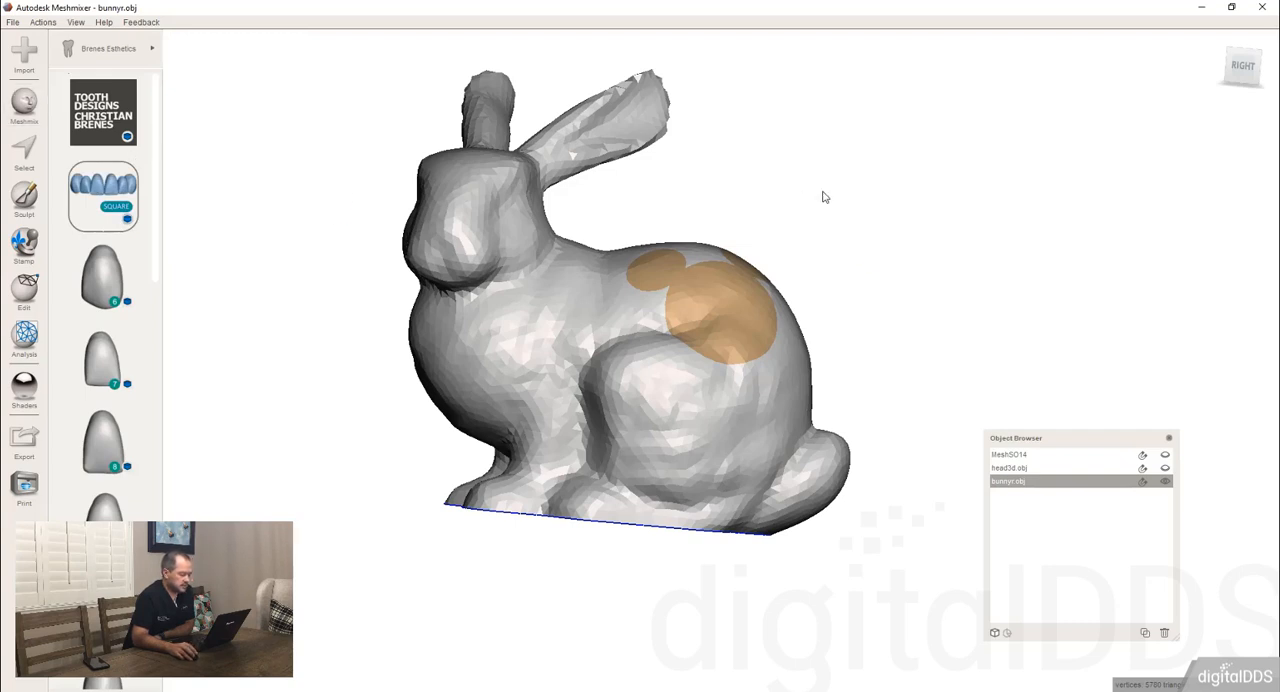
left_click_drag(724, 187, 719, 193)
right_click_drag(767, 318, 762, 477)
scroll(691, 406, "down", 5)
scroll(692, 405, "down", 6)
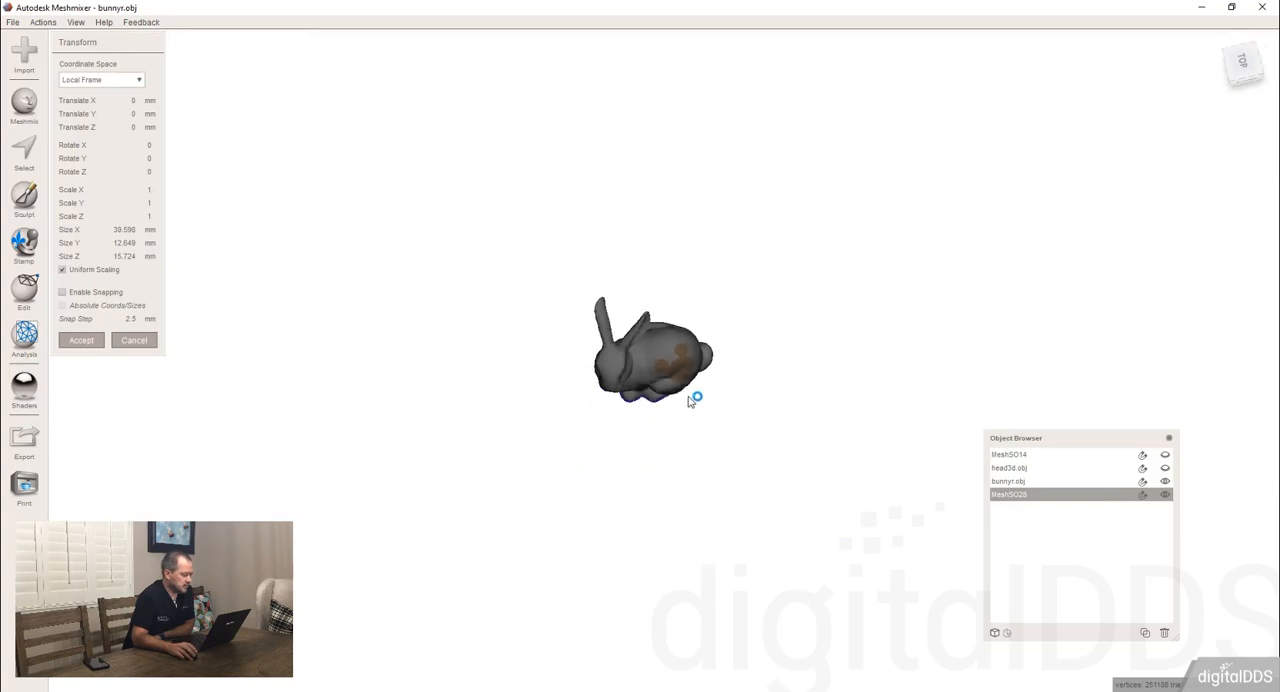
scroll(652, 229, "down", 3)
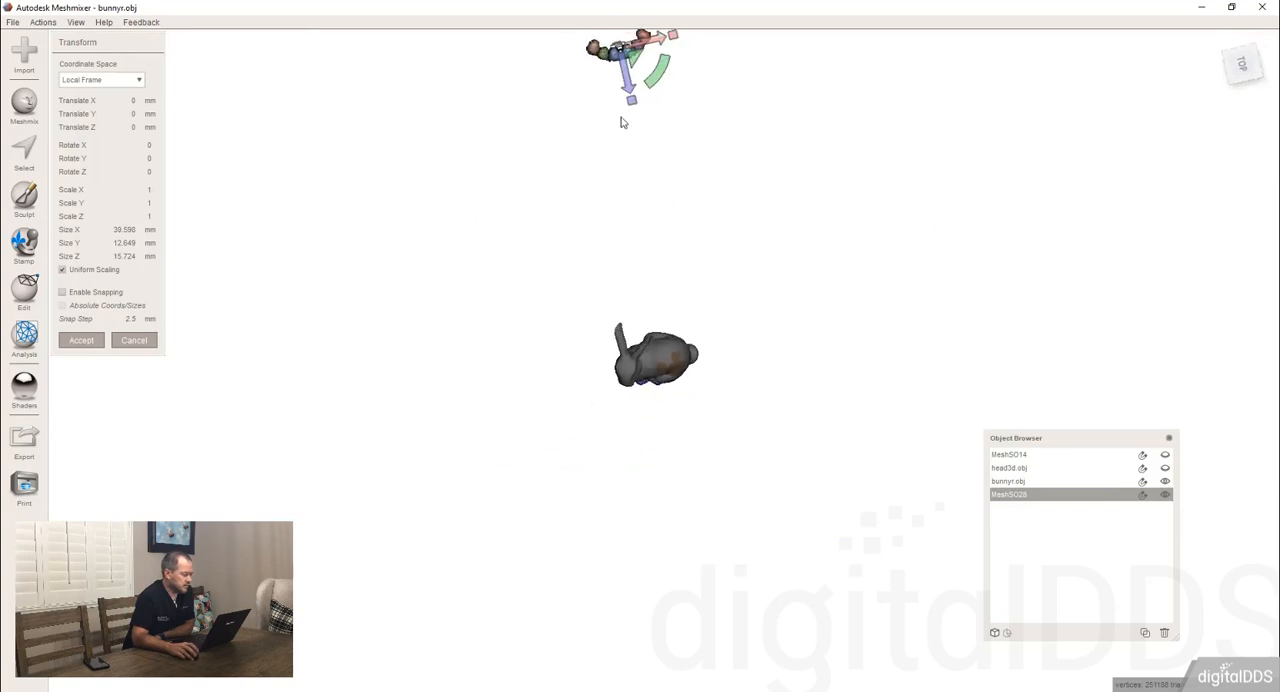
Move the teeth set next to the bunny, about -39.98 mm in X and 216.76 mm in Z.
left_click_drag(632, 60, 628, 418)
scroll(628, 418, "up", 8)
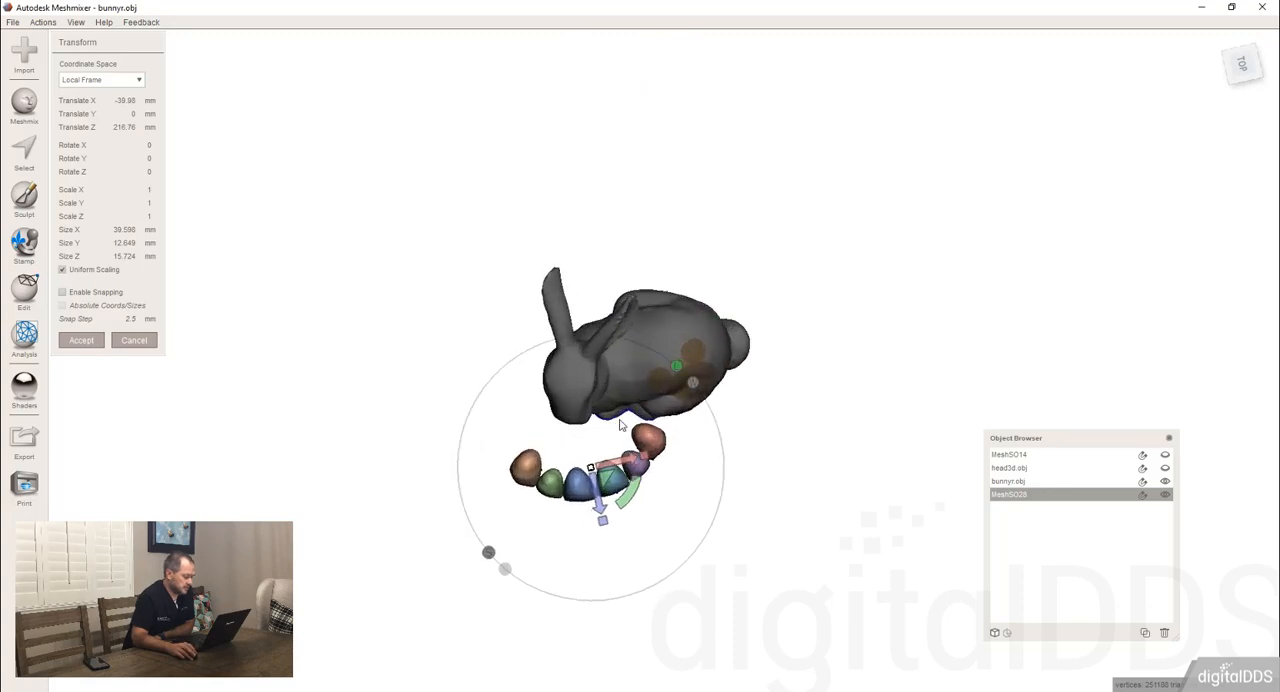
right_click_drag(592, 452, 558, 385)
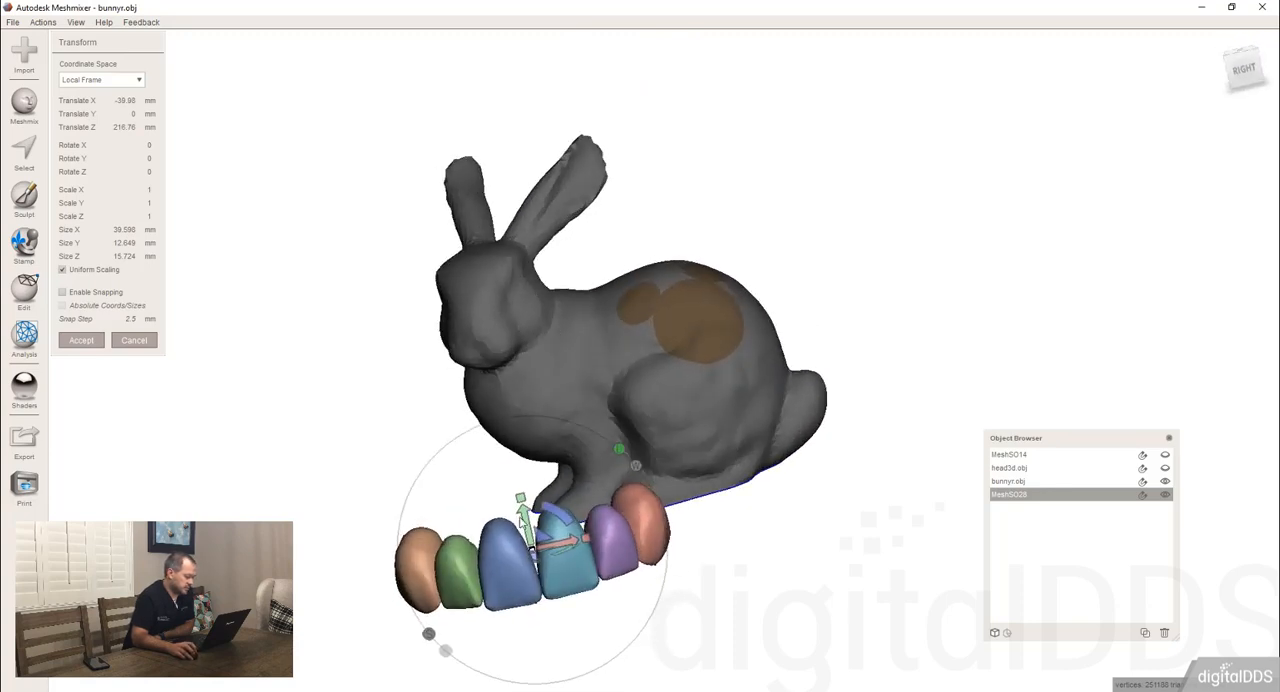
Turn the teeth set upside down, about -175.8° around Z, and move it to about X -10.16 and Z 188.65 mm at the bunny.
left_click_drag(562, 510, 516, 563)
right_click_drag(524, 532, 529, 615)
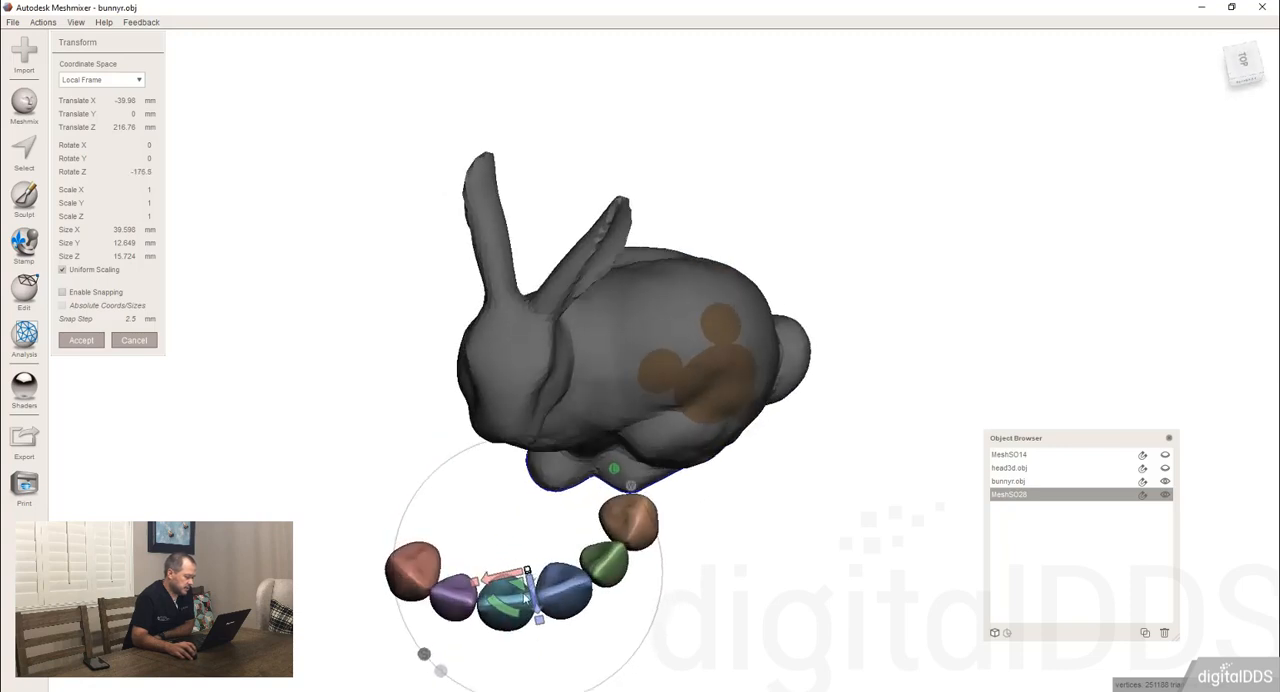
left_click_drag(523, 584, 660, 345)
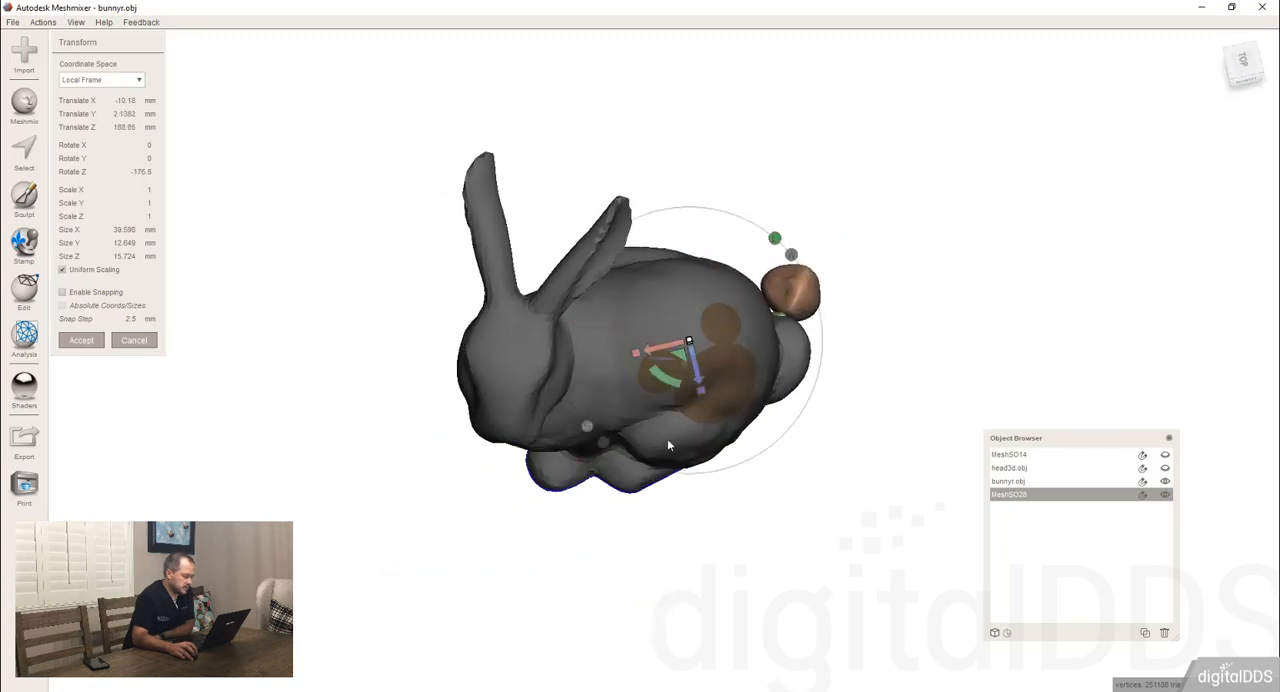
right_click_drag(667, 438, 703, 450)
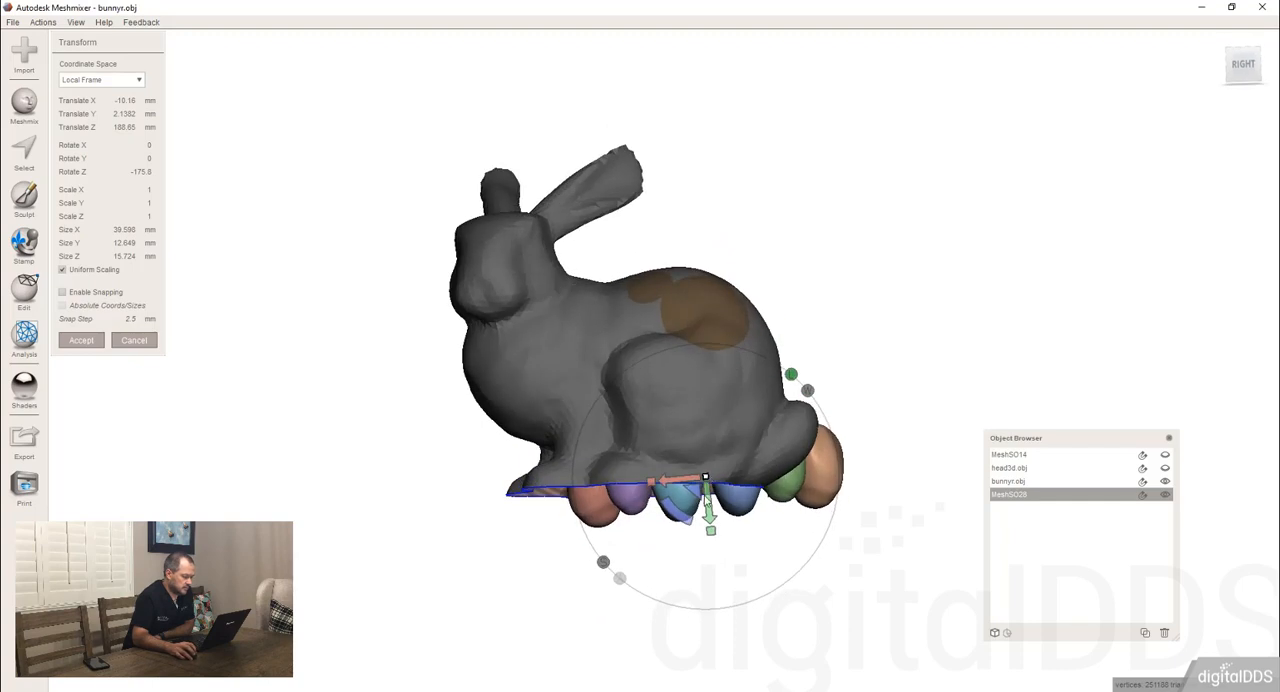
Raise the teeth set above the bunny's back to about Y 32.35 mm and scale it uniformly to 0.7.
left_click_drag(707, 500, 686, 290)
right_click_drag(686, 290, 707, 453)
left_click_drag(694, 295, 650, 340)
right_click_drag(650, 340, 687, 323)
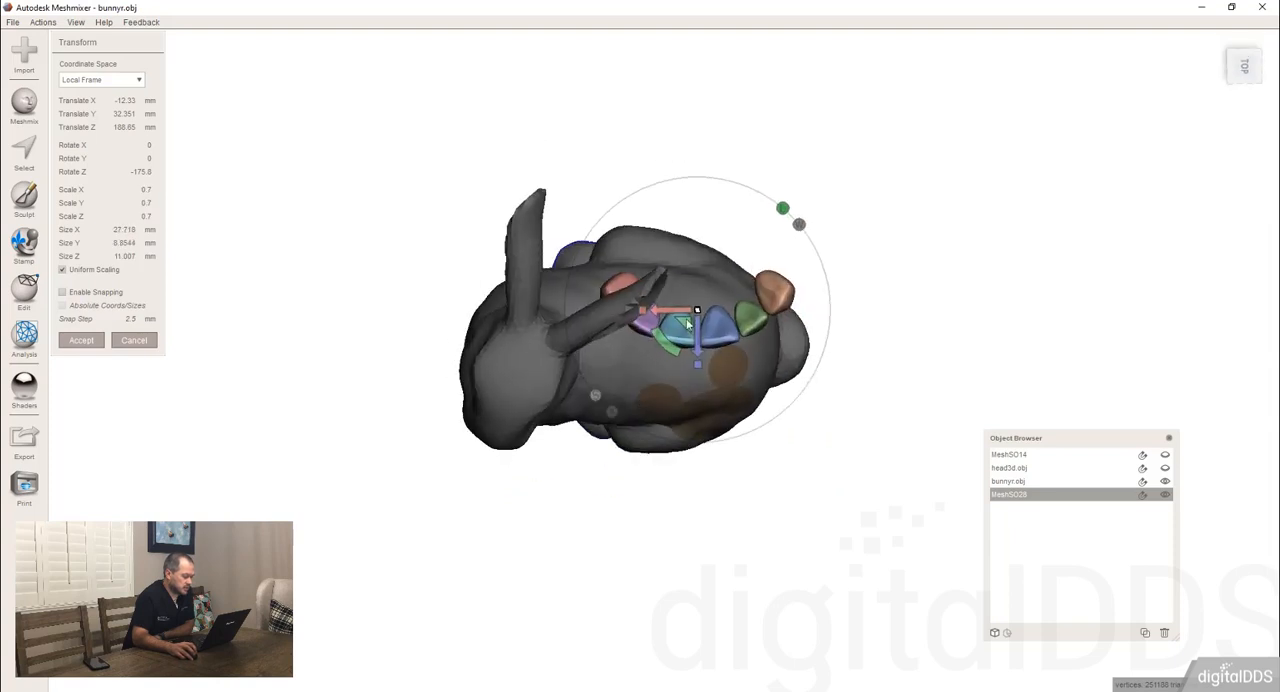
Seat the teeth set against the bunny's back at about X -13.11, Y 30.22, Z 195.73 mm, with Z rotation 167.93°, and apply the transform.
left_click_drag(686, 323, 685, 374)
right_click_drag(685, 374, 724, 235)
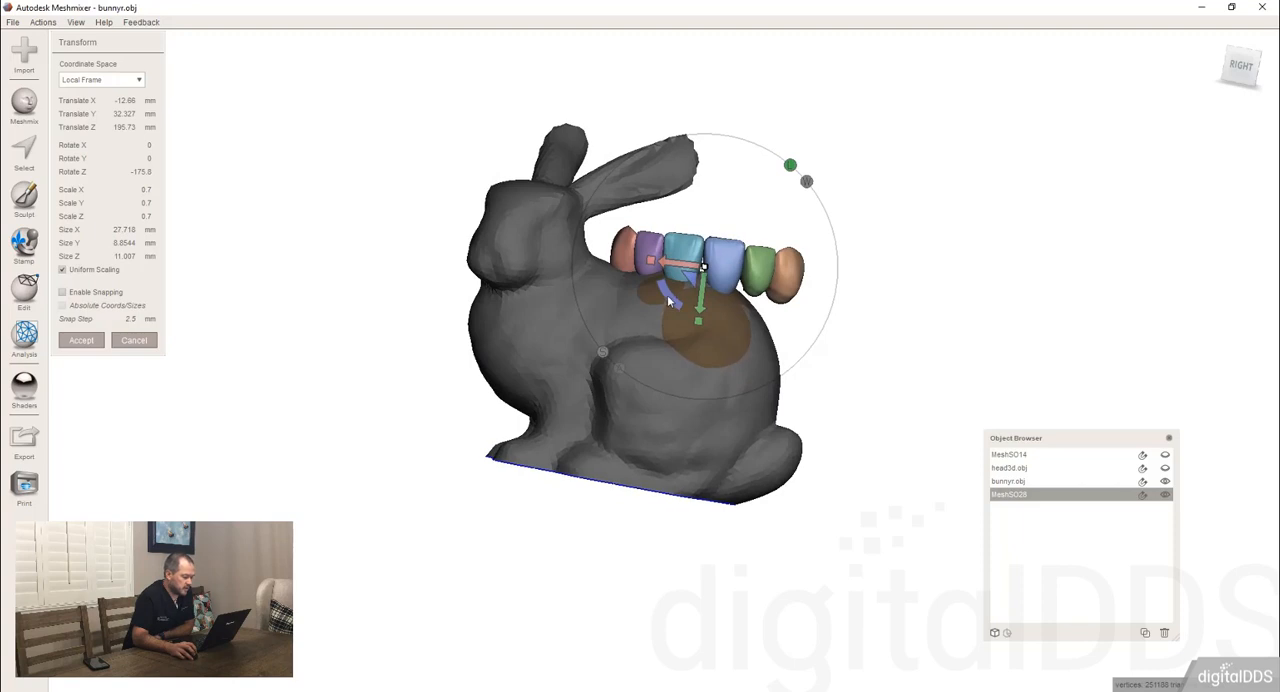
mouse_move(668, 299)
left_mouse_down()
mouse_move(663, 282)
mouse_move(693, 297)
left_mouse_up()
right_click_drag(693, 297, 60, 283)
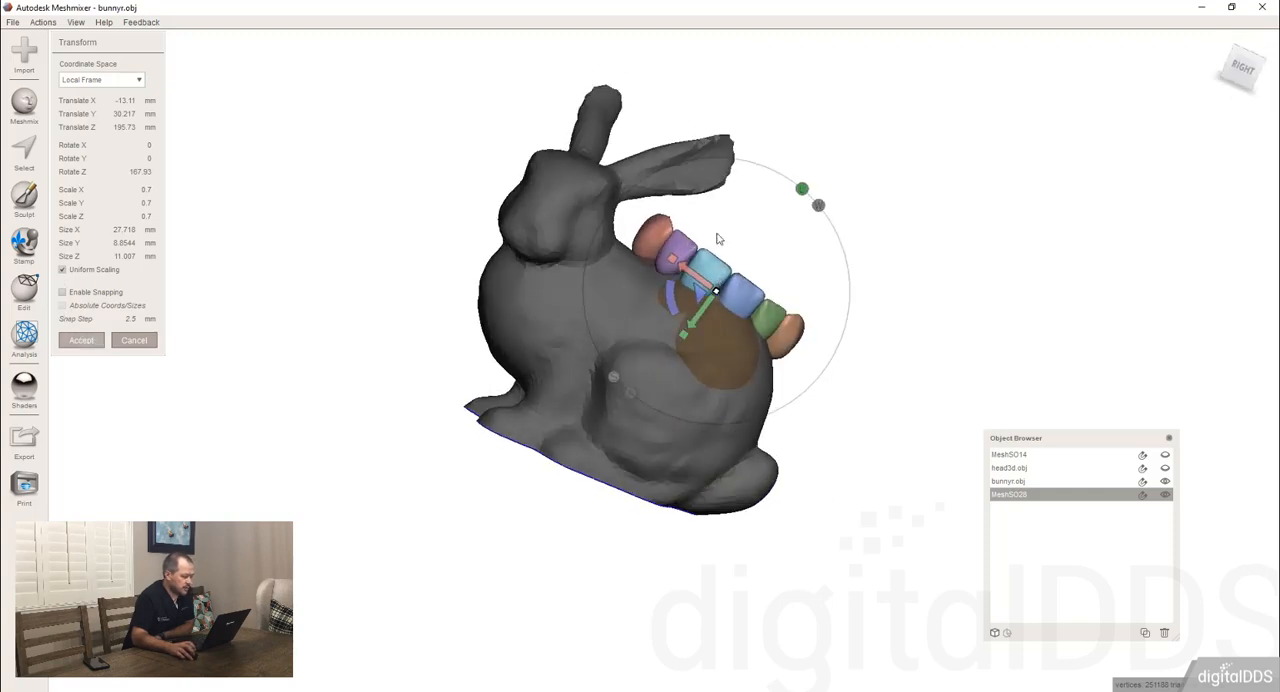
key("Return")
right_click_drag(733, 213, 619, 390)
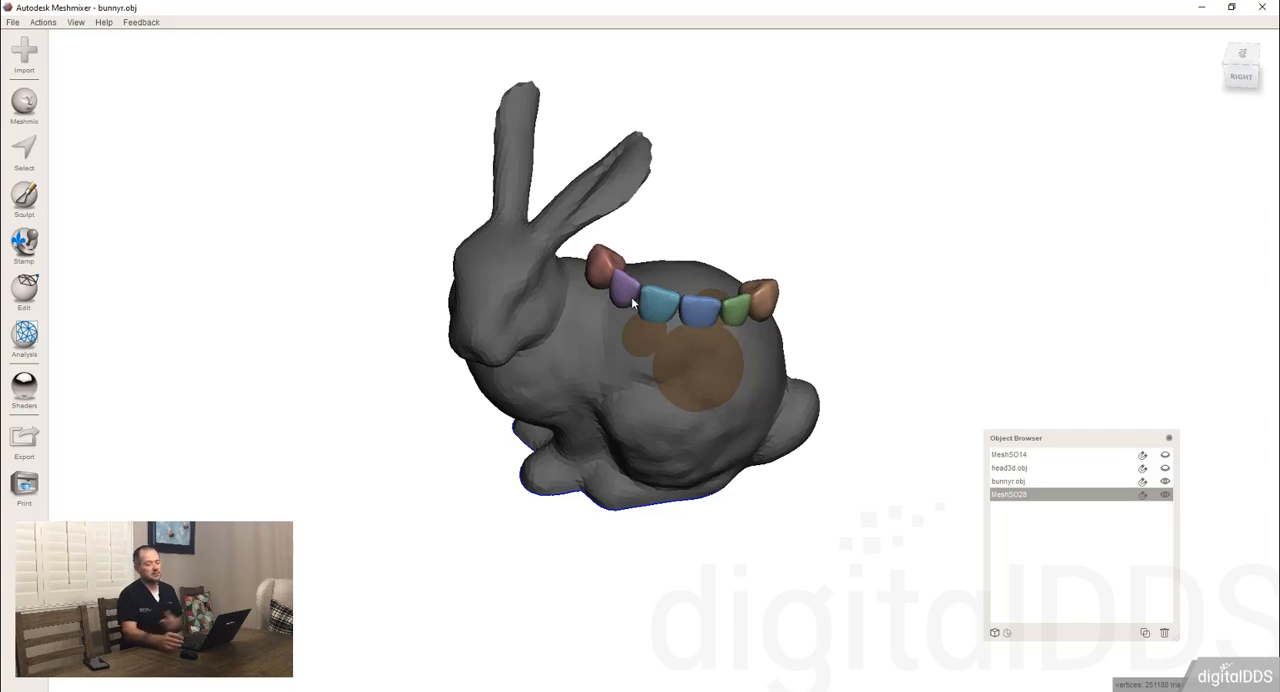
scroll(736, 280, "up", 5)
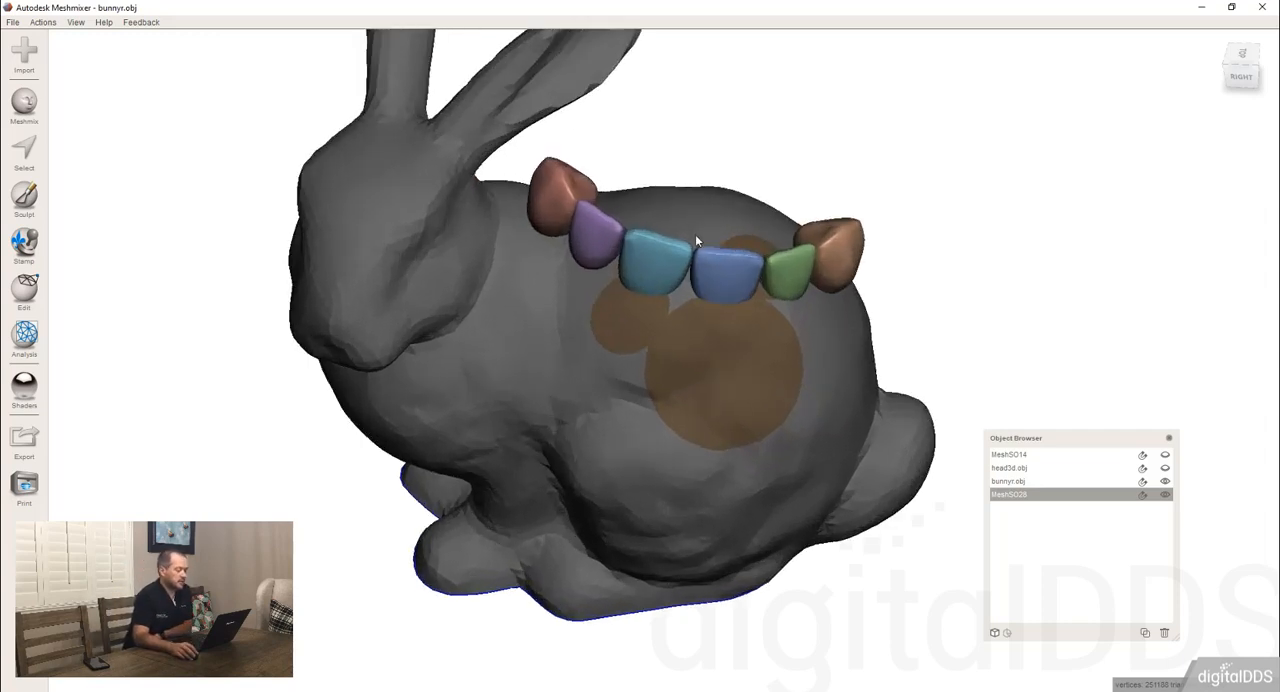
right_click_drag(713, 142, 713, 170)
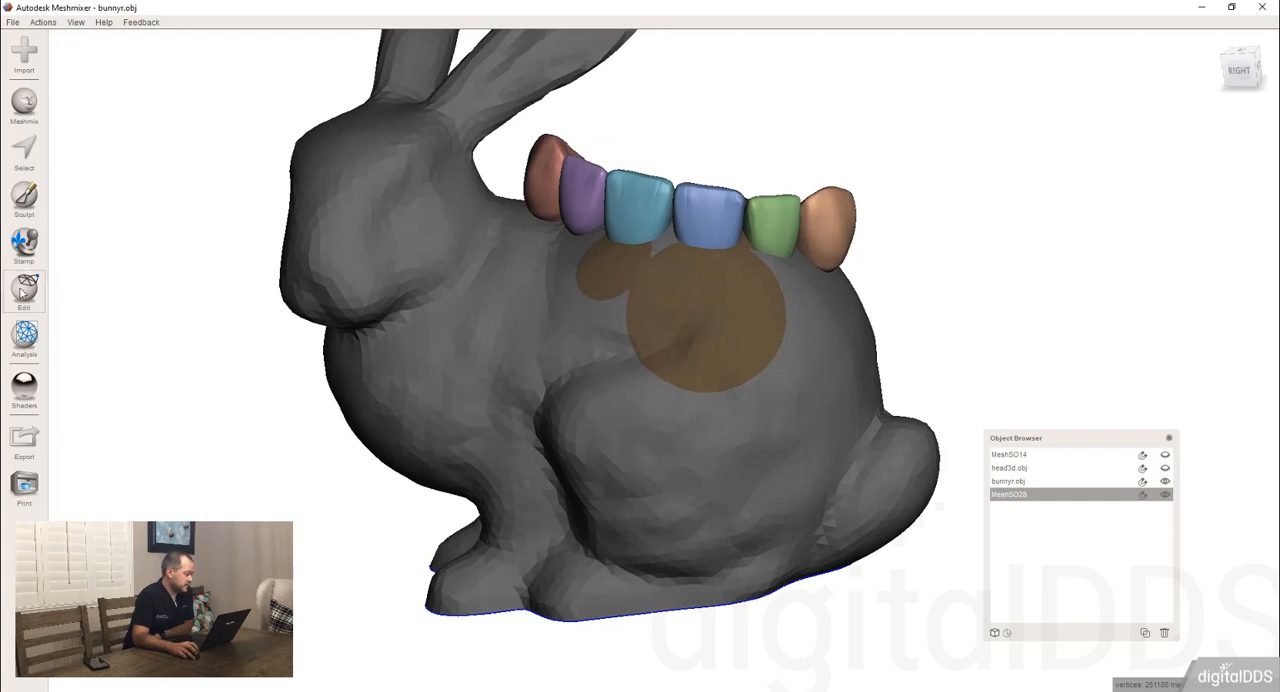
left_click(22, 290)
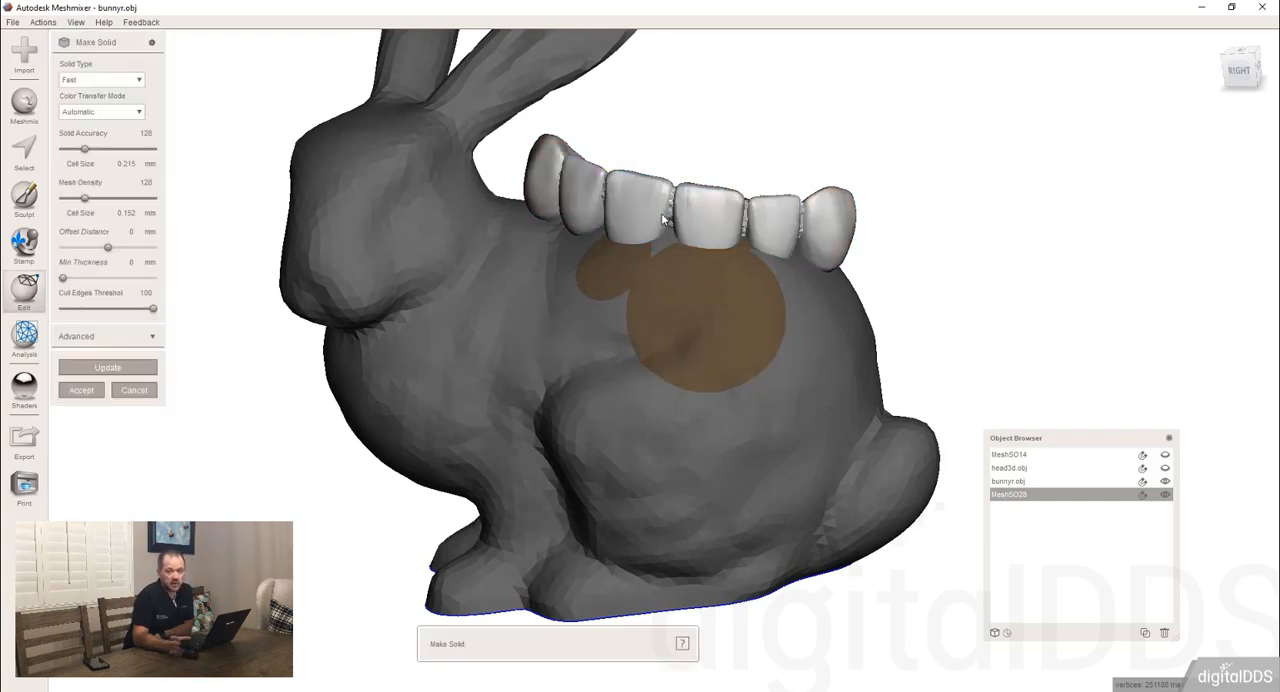
left_click(106, 81)
left_click(85, 124)
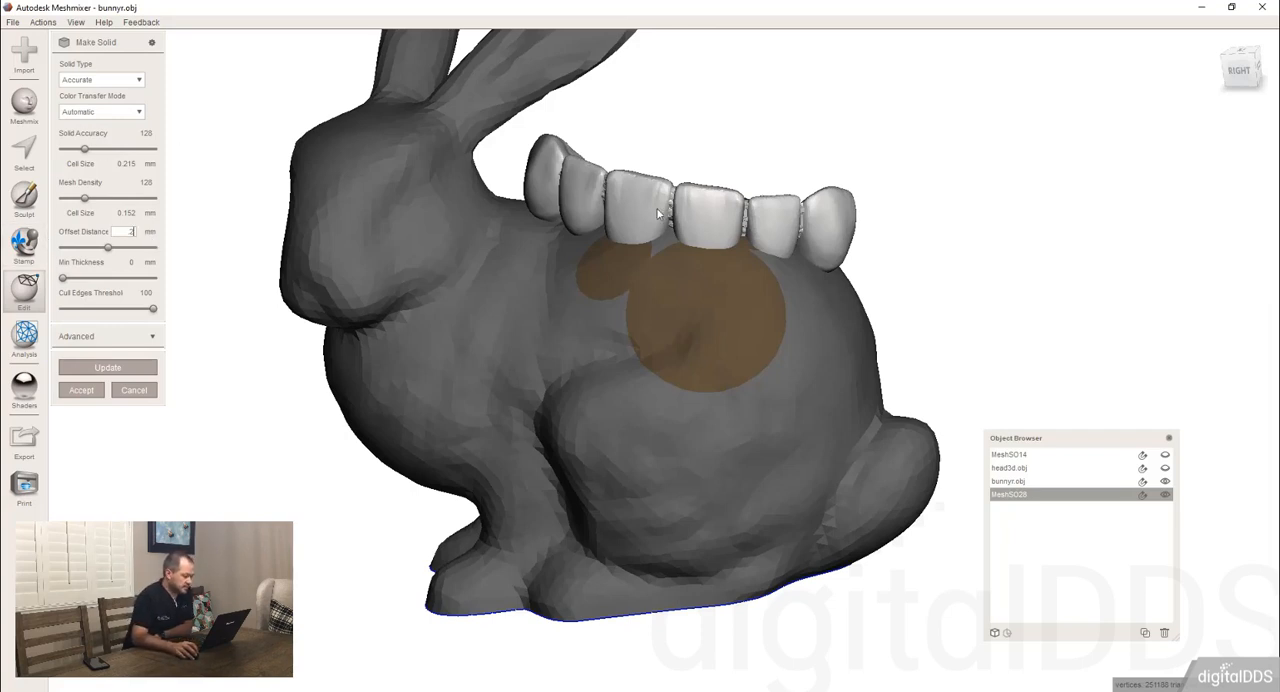
left_click(145, 133)
type("200")
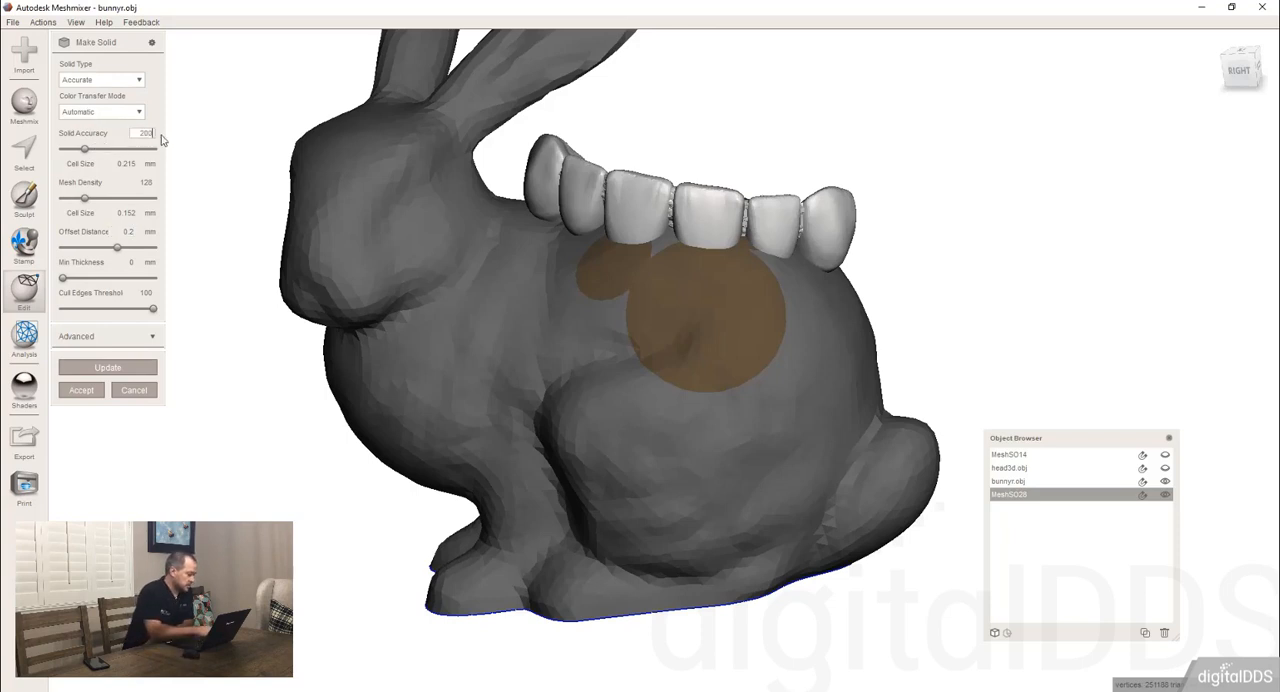
key("Tab")
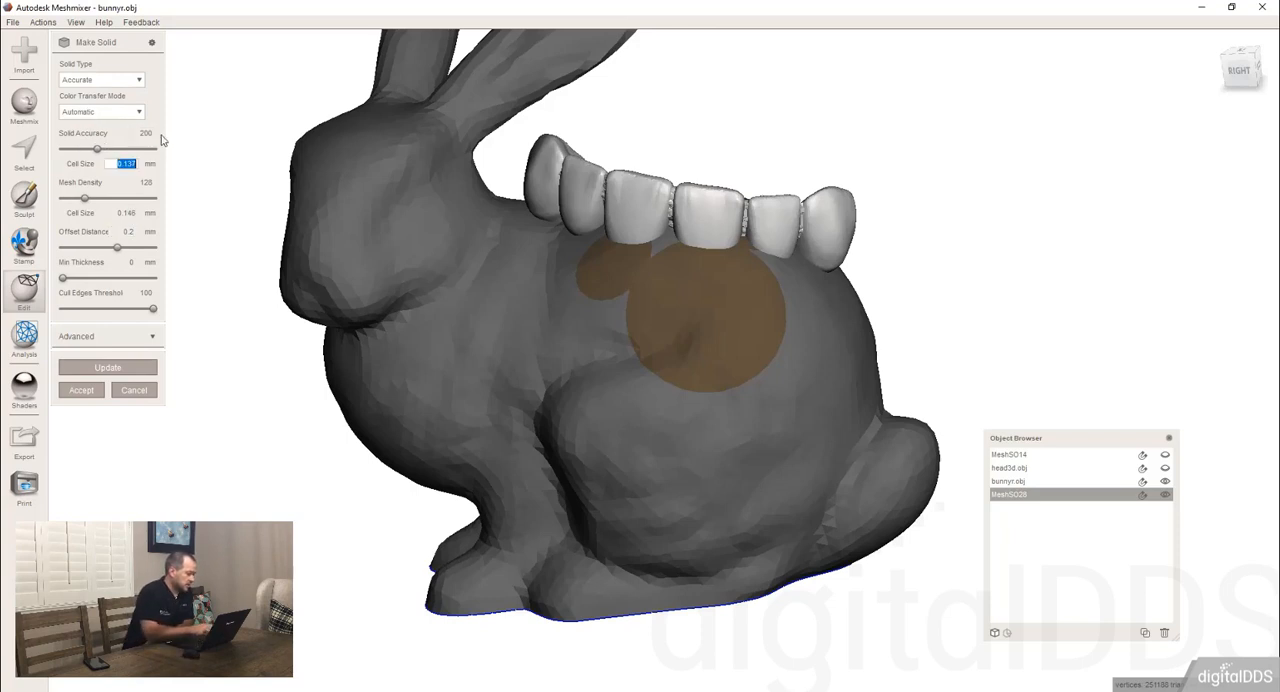
type("200")
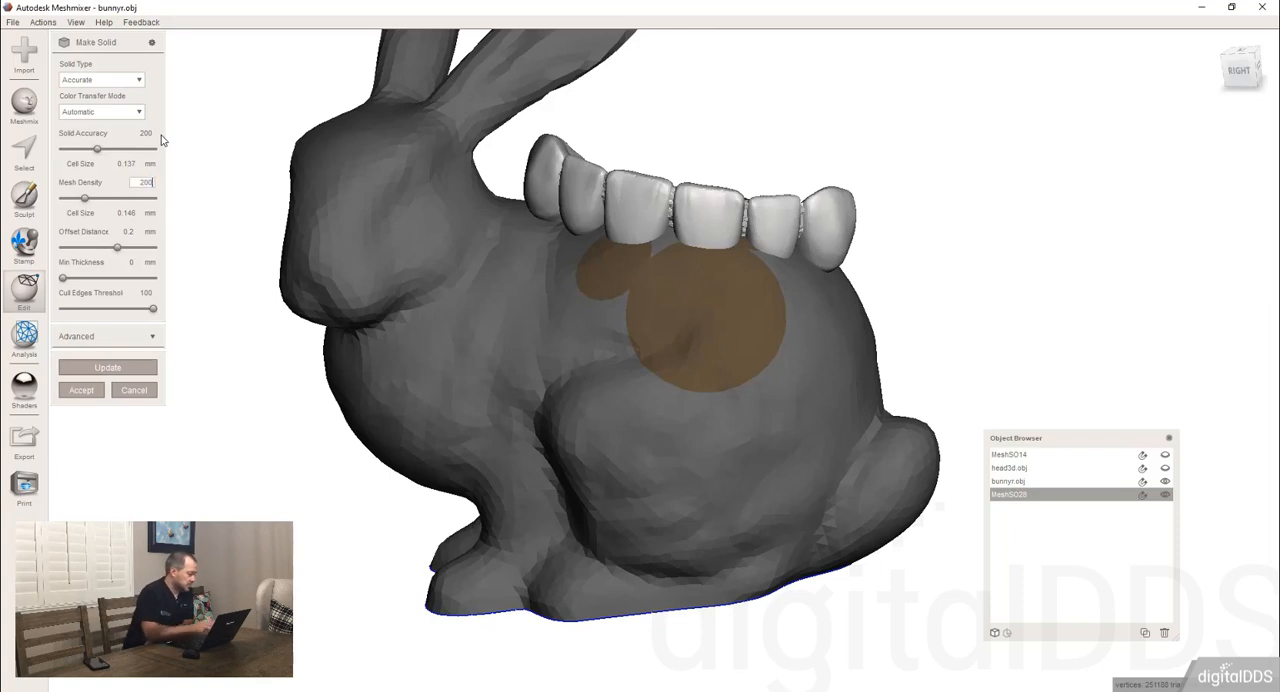
key("Return")
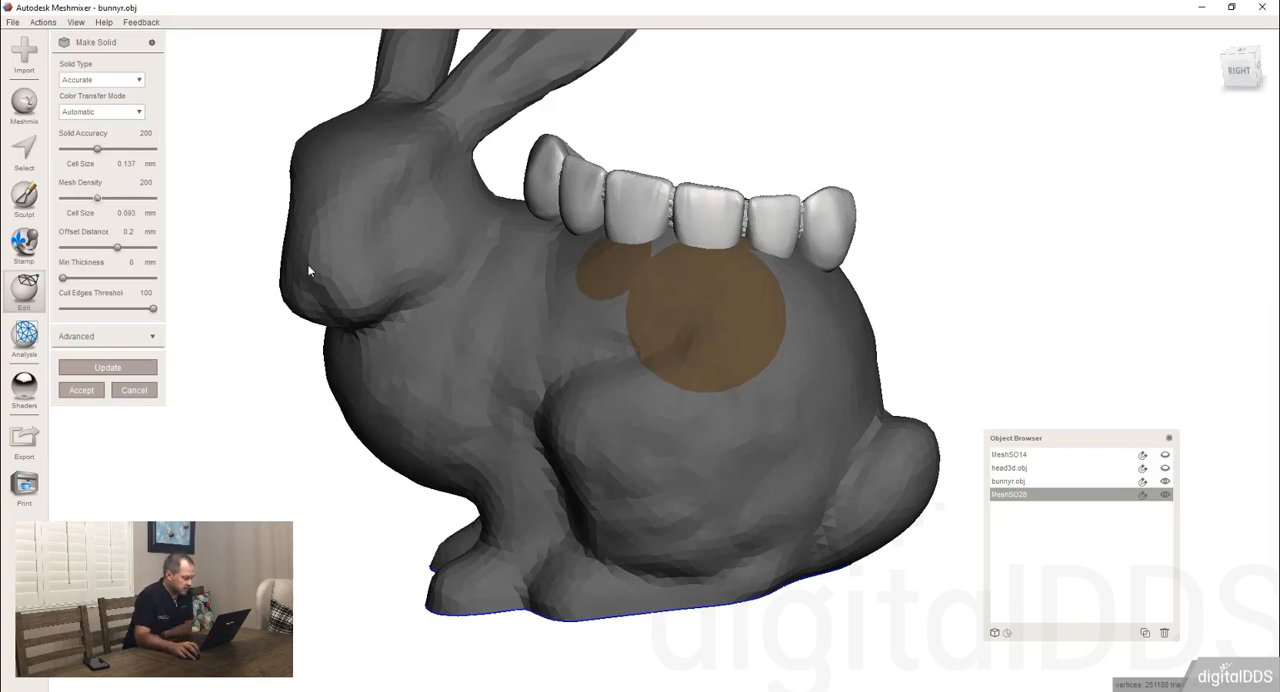
Hide bunnyr.obj to isolate the teeth set.
left_click(1164, 482)
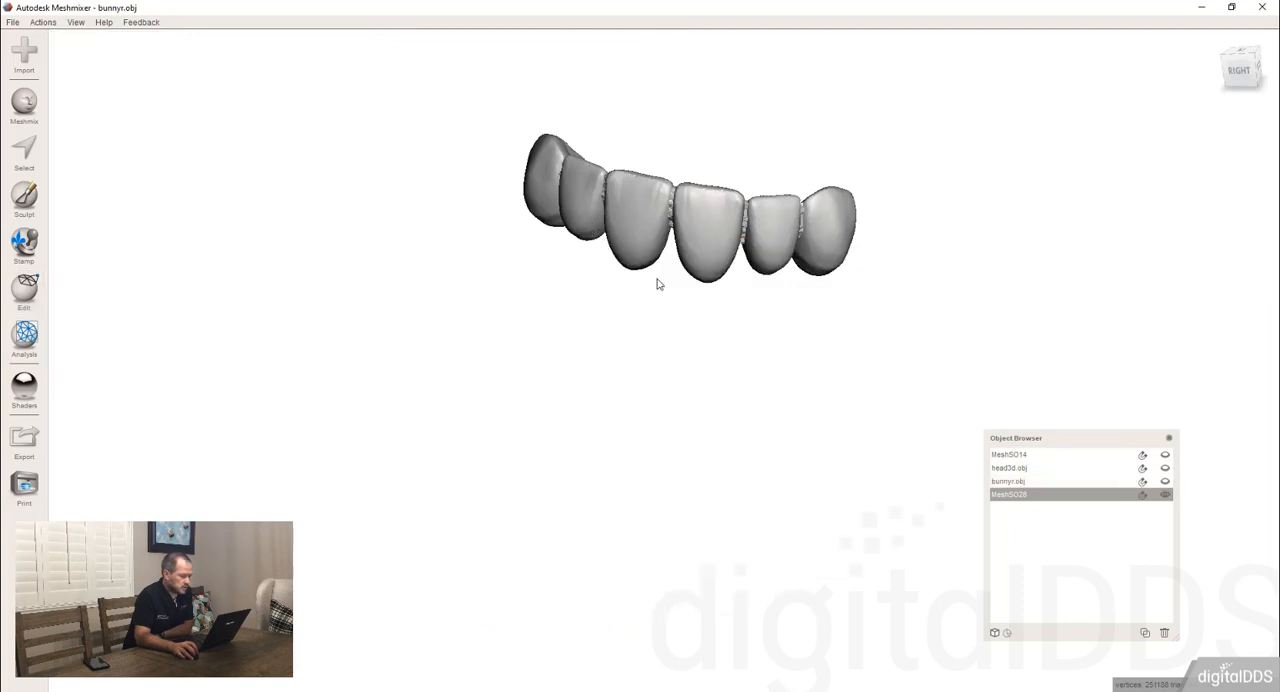
right_click_drag(657, 283, 648, 222)
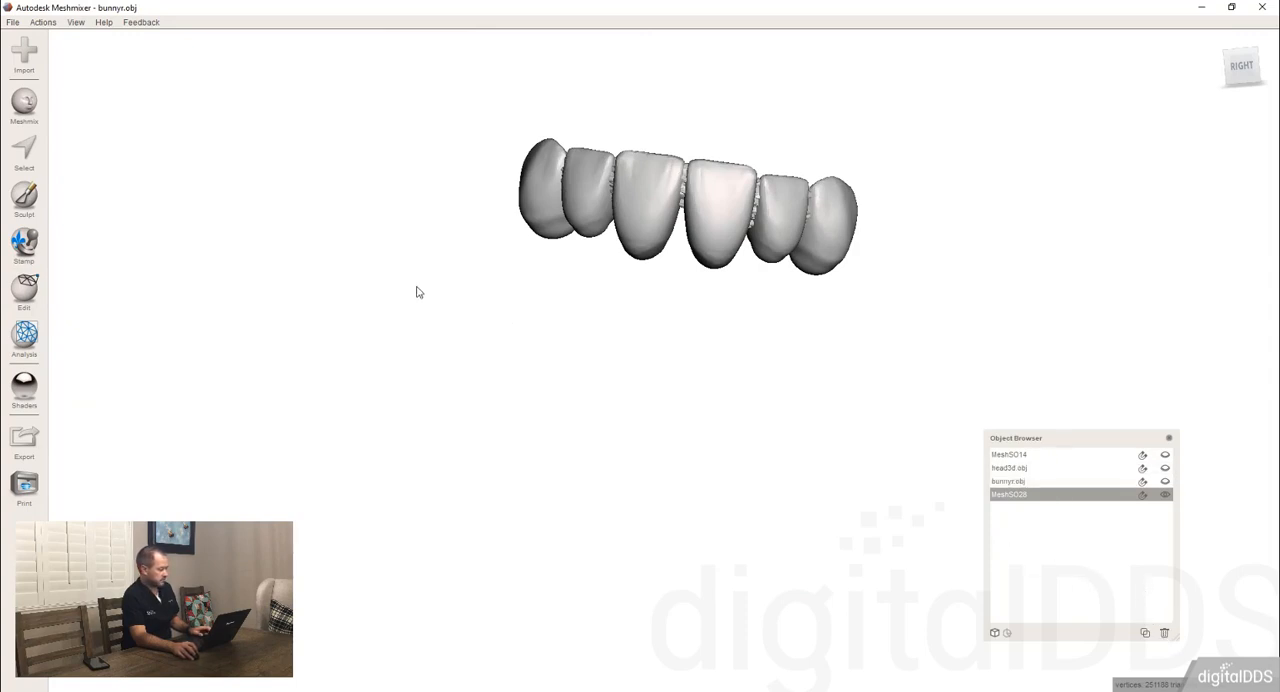
mouse_move(417, 289)
right_mouse_down()
mouse_move(427, 272)
mouse_move(397, 286)
right_mouse_up()
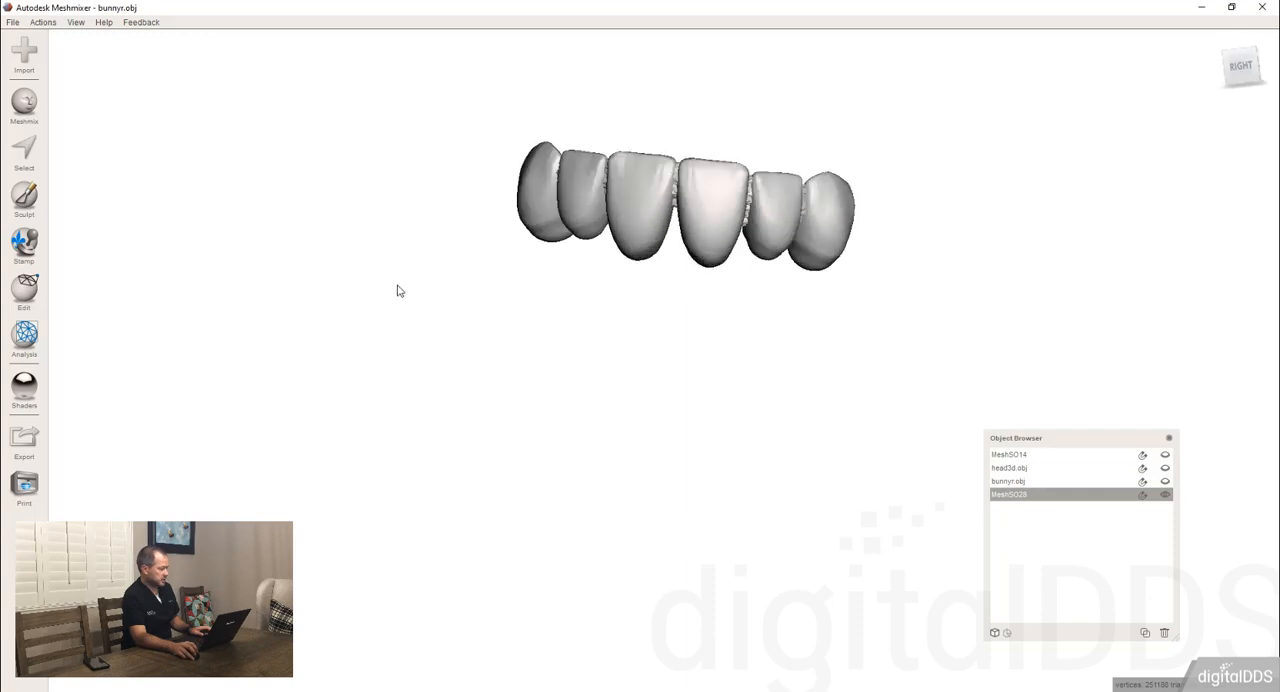
Make an Accurate solid of the teeth set with 0.2 mm offset distance, solid accuracy 200 and mesh density 200.
left_click(22, 292)
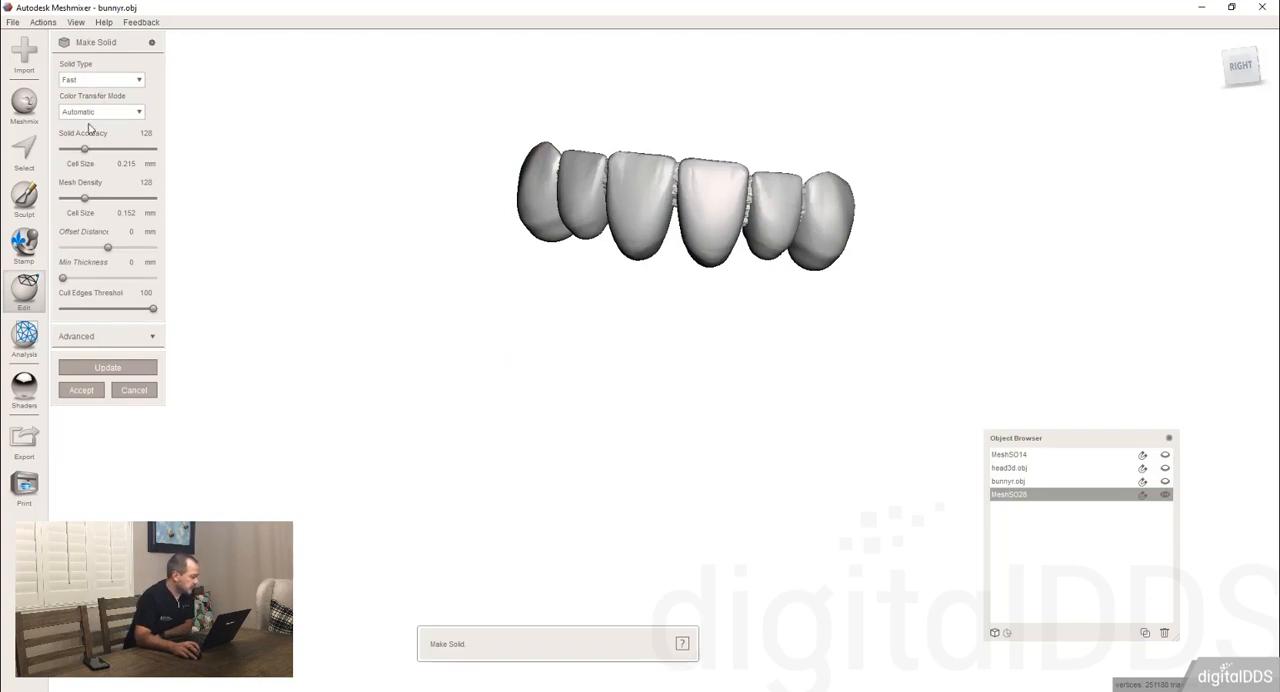
left_click(96, 84)
left_click(91, 123)
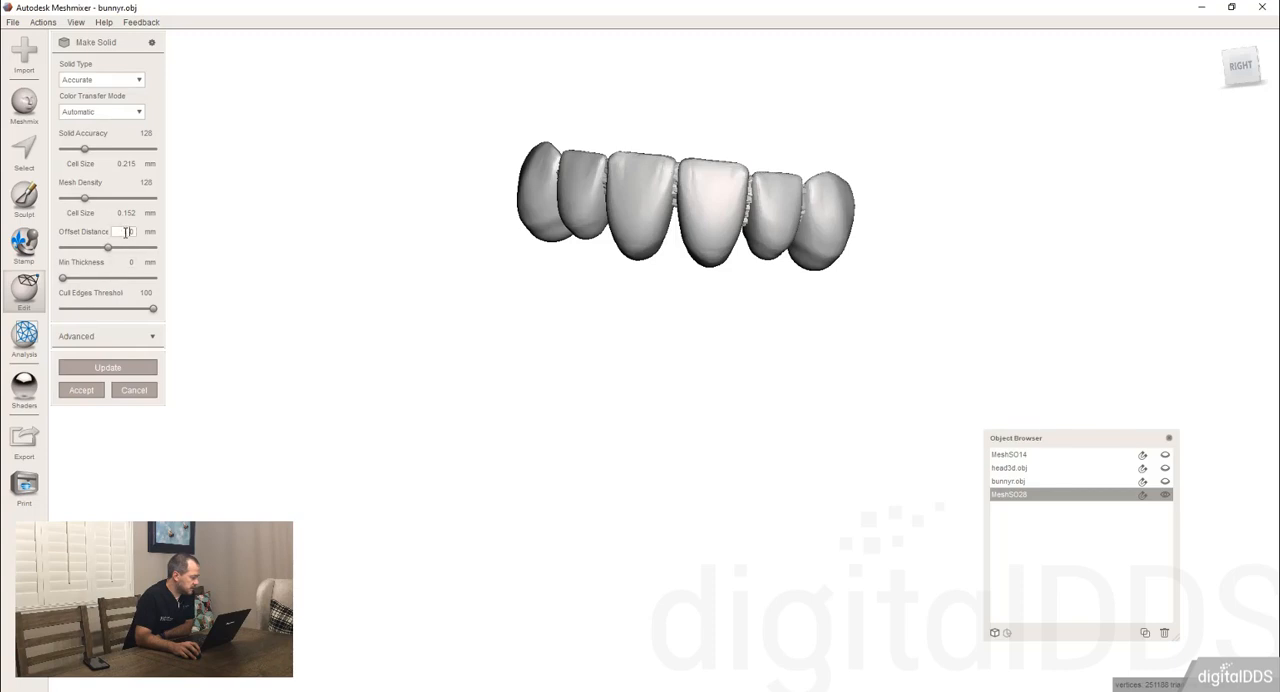
type("2")
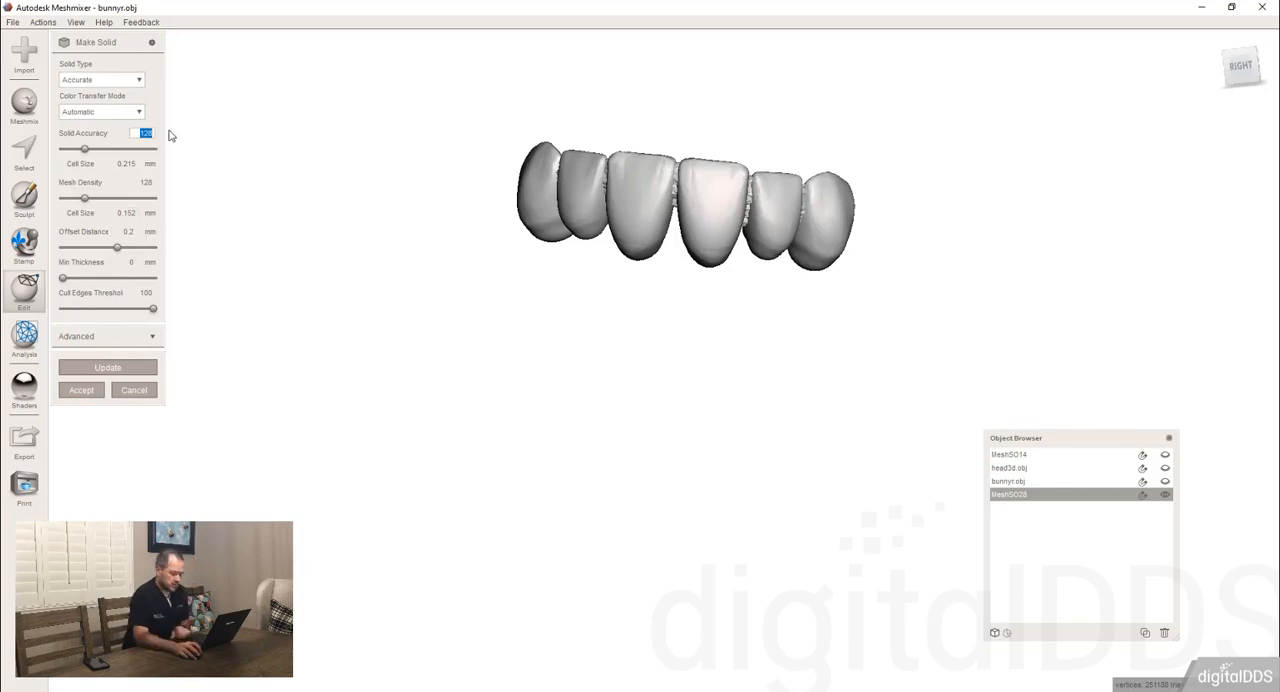
type("200")
left_click(142, 182)
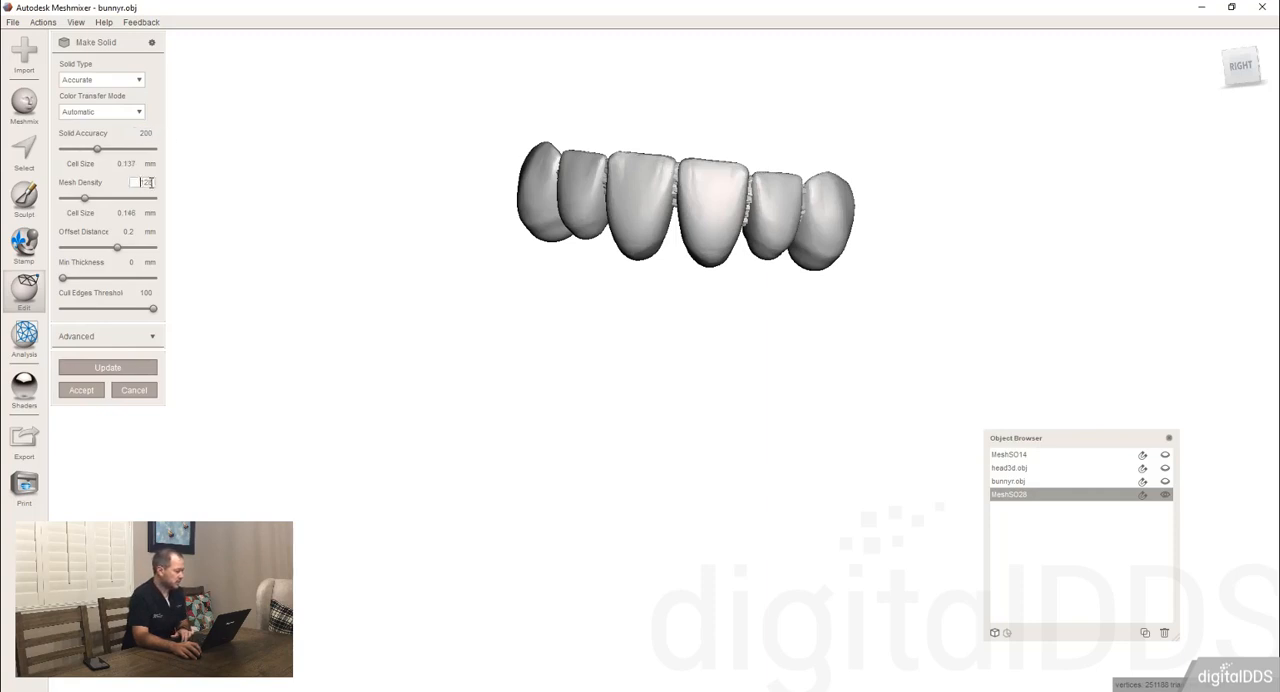
type("200")
left_click(120, 367)
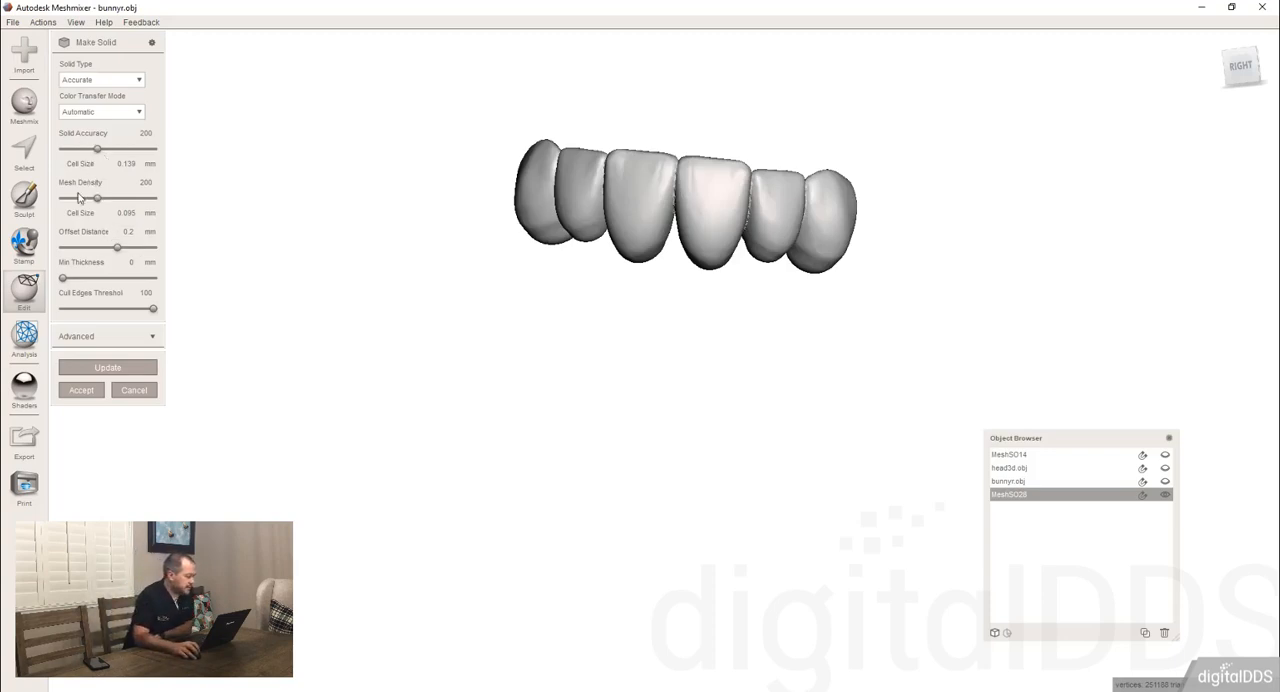
right_click_drag(661, 228, 700, 230)
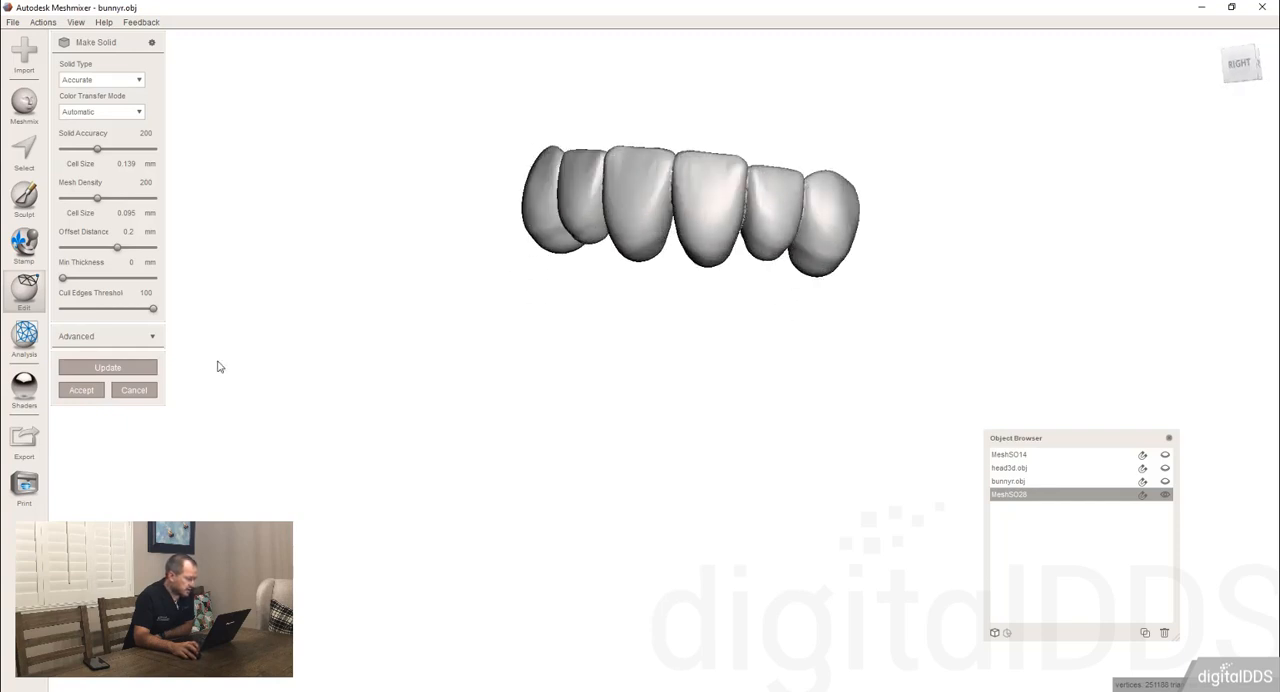
left_click(81, 390)
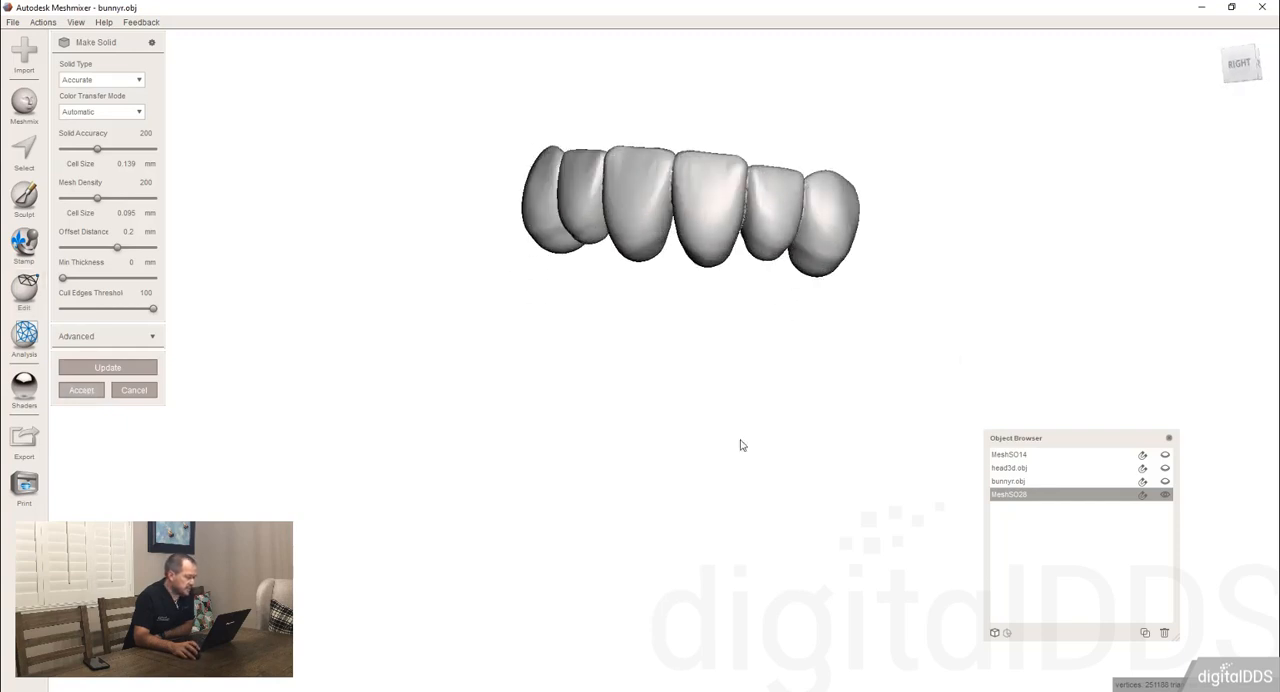
Select the original teeth set and examine from several angles how the offset solid copy surrounds it.
left_click(1094, 496)
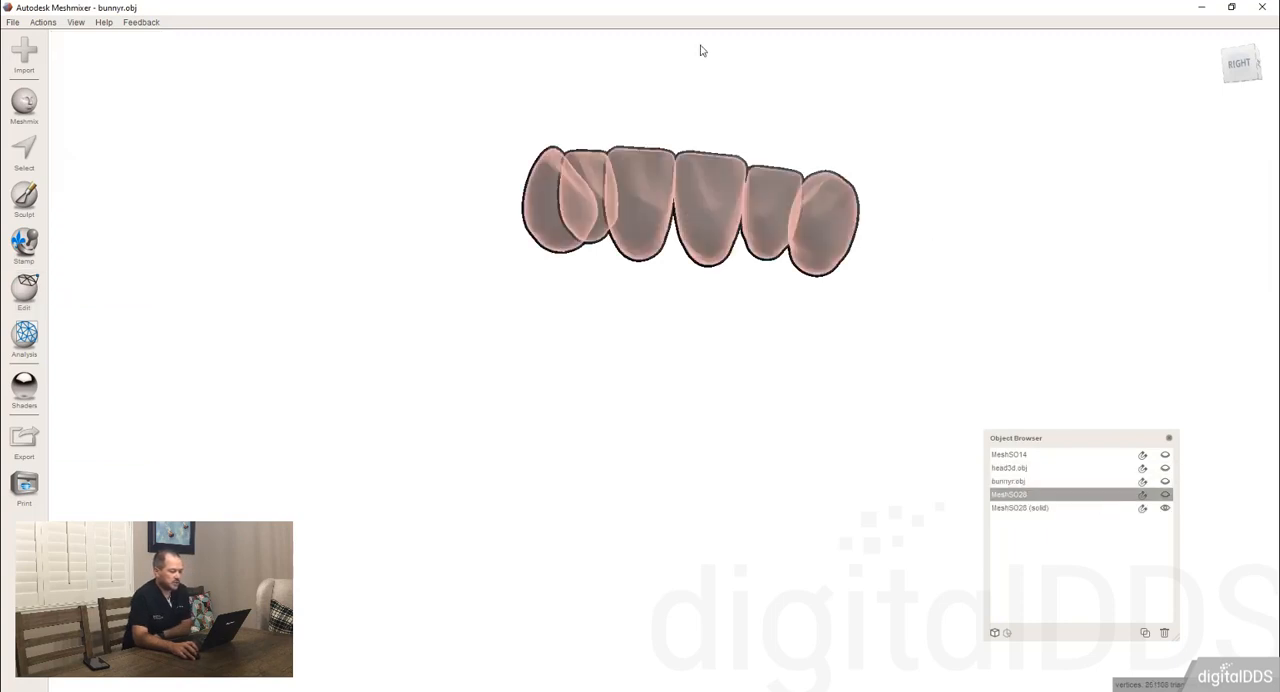
scroll(700, 100, "up", 4)
middle_click_drag(737, 102, 664, 324)
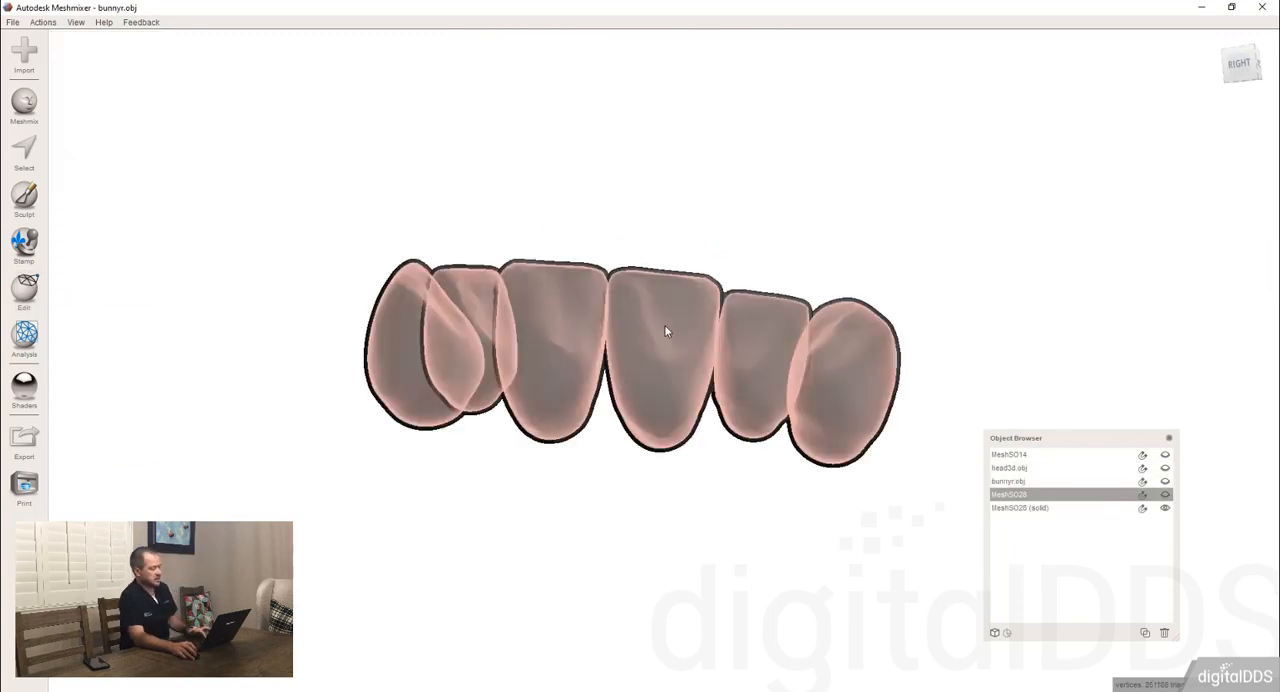
scroll(625, 353, "up", 4)
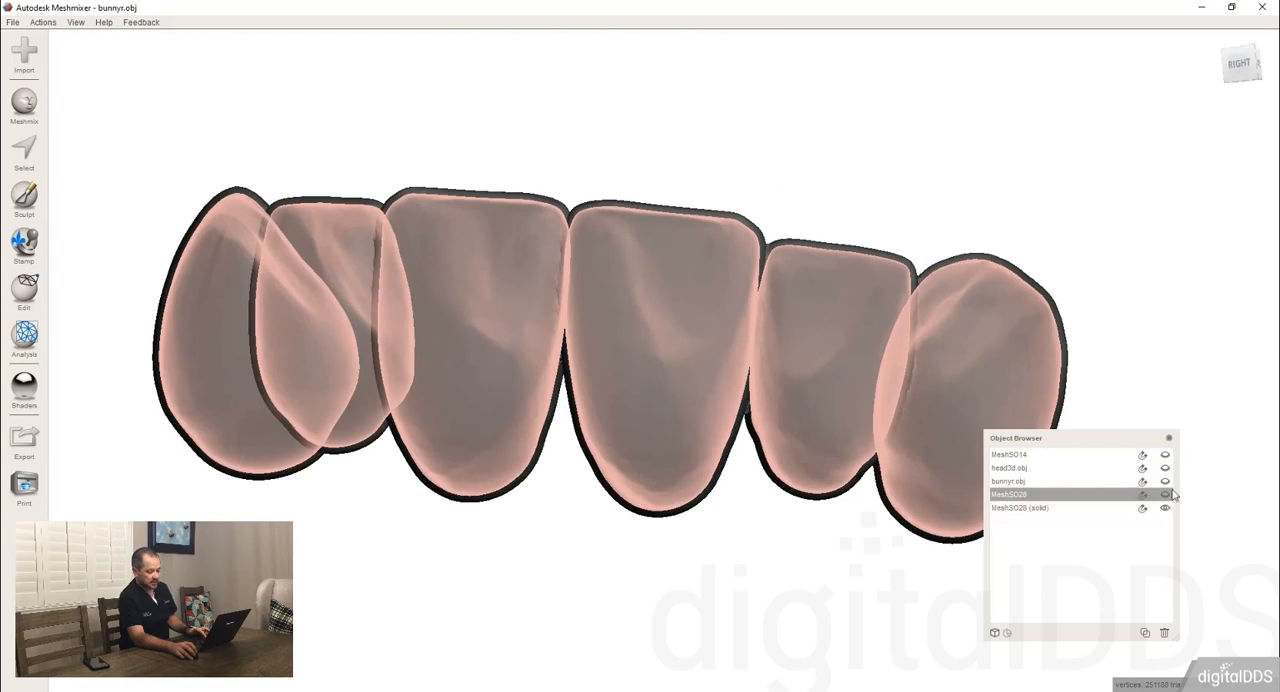
right_click_drag(677, 374, 588, 180)
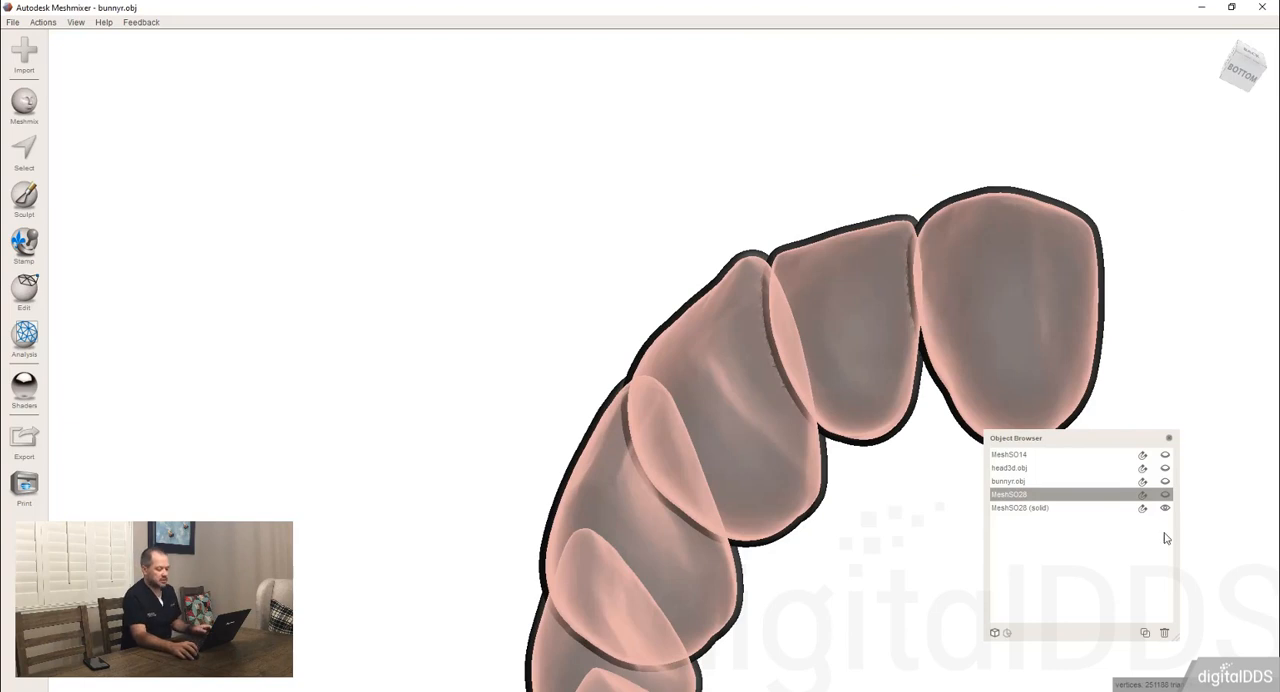
Show the original teeth set and bunnyr.obj again, and bring the whole bunny back into view.
left_click(1165, 495)
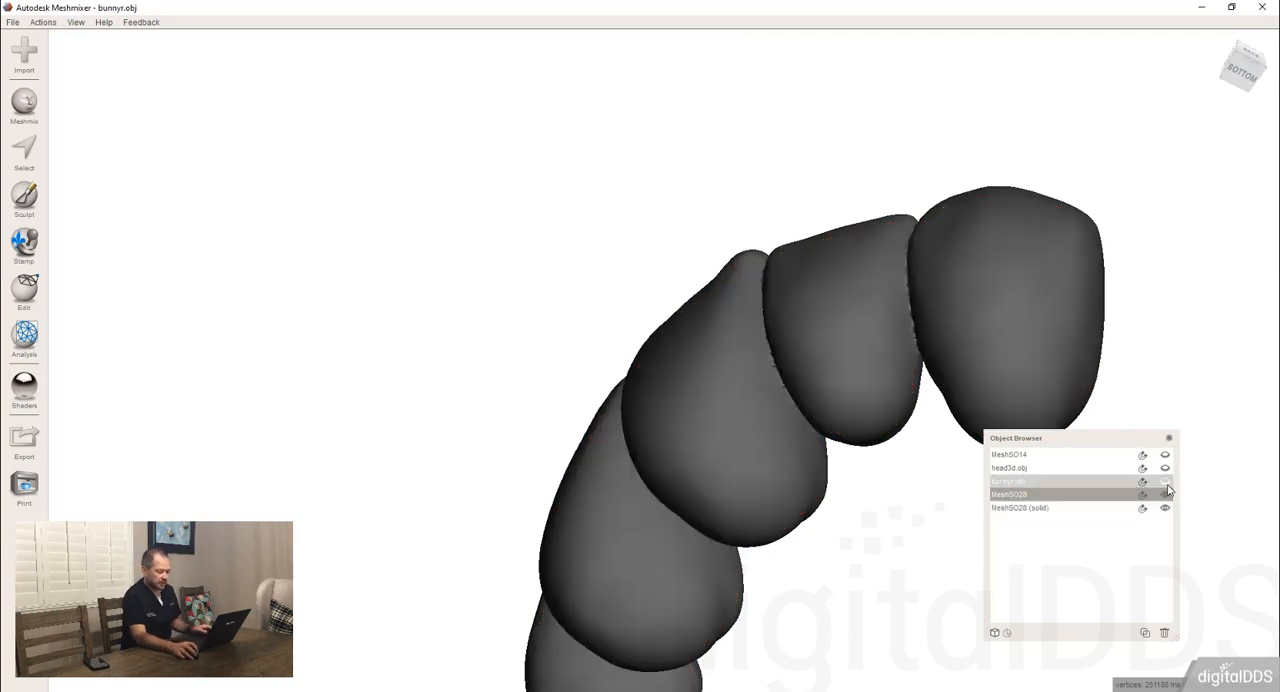
left_click(1165, 482)
right_click_drag(1018, 369, 652, 514)
Subtract the solid teeth copy from the bunny with a Precise Boolean Difference, turning off Auto-Reduce Result.
left_click(514, 473)
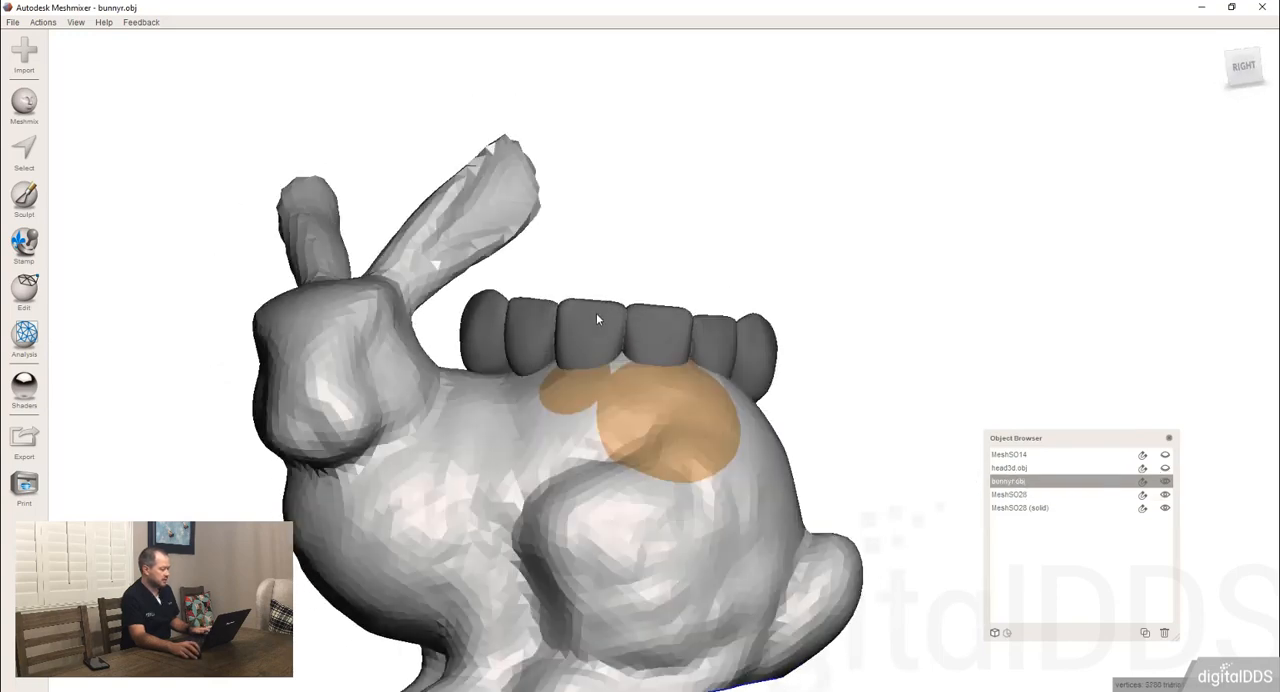
left_click(601, 316, "shift")
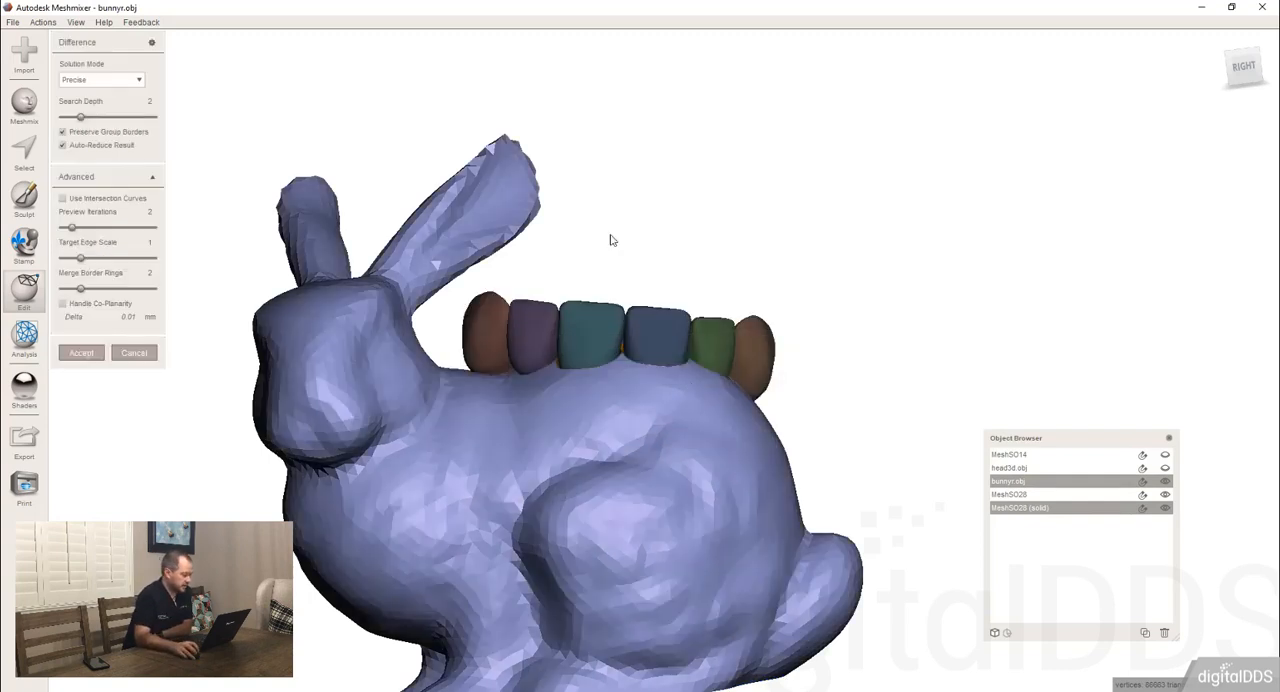
right_click_drag(640, 313, 642, 390)
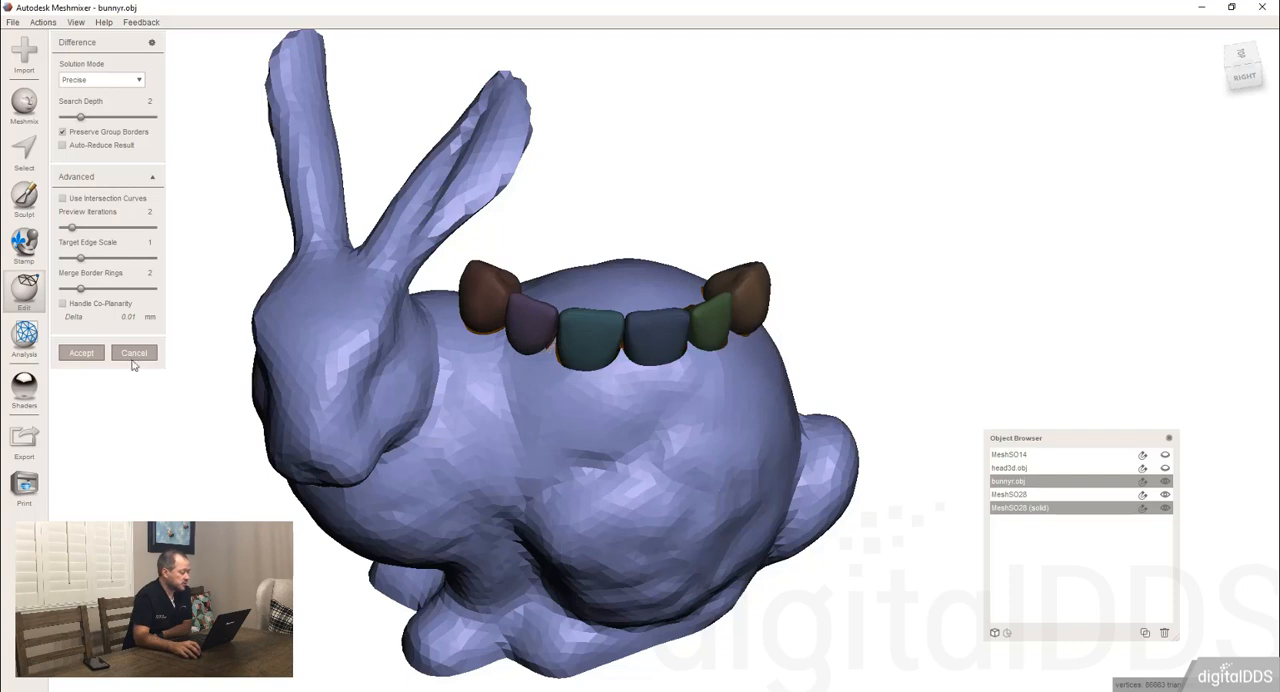
left_click(82, 353)
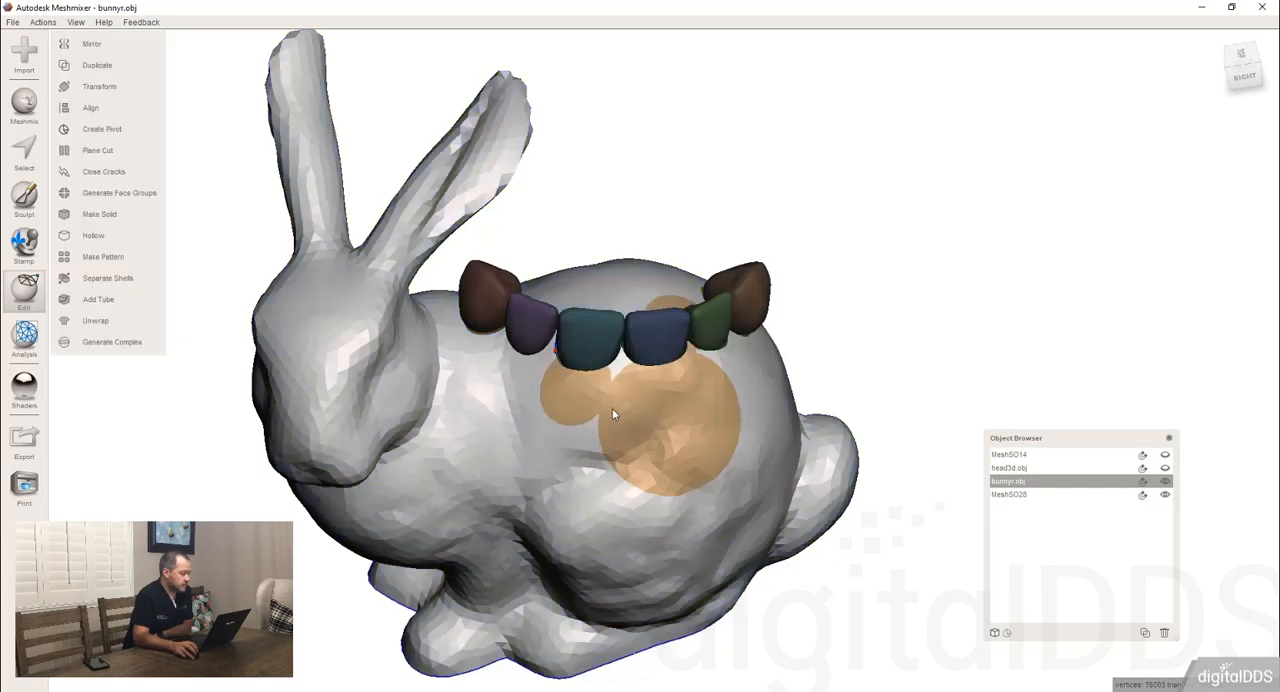
right_click_drag(612, 408, 600, 363)
scroll(557, 351, "up", 5)
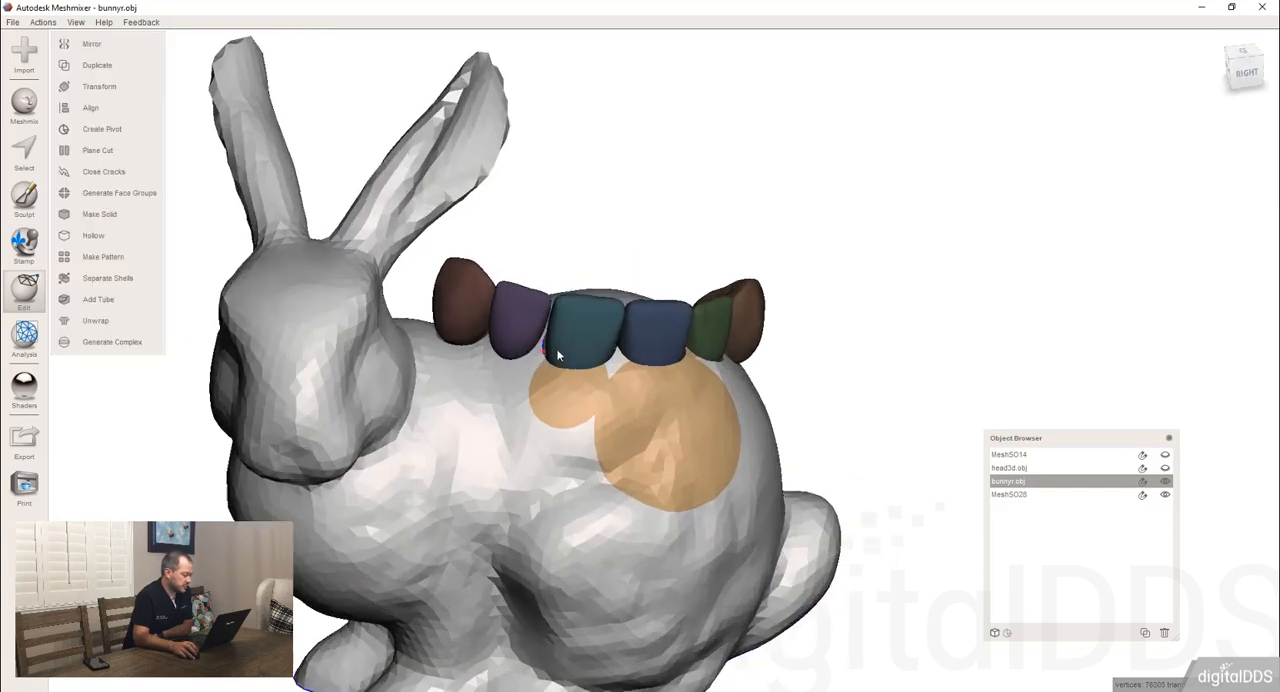
Hide and show the MeshSO28 teeth set while examining the tooth-shaped recesses cut into the bunny's back from several angles.
right_click_drag(500, 361, 388, 368)
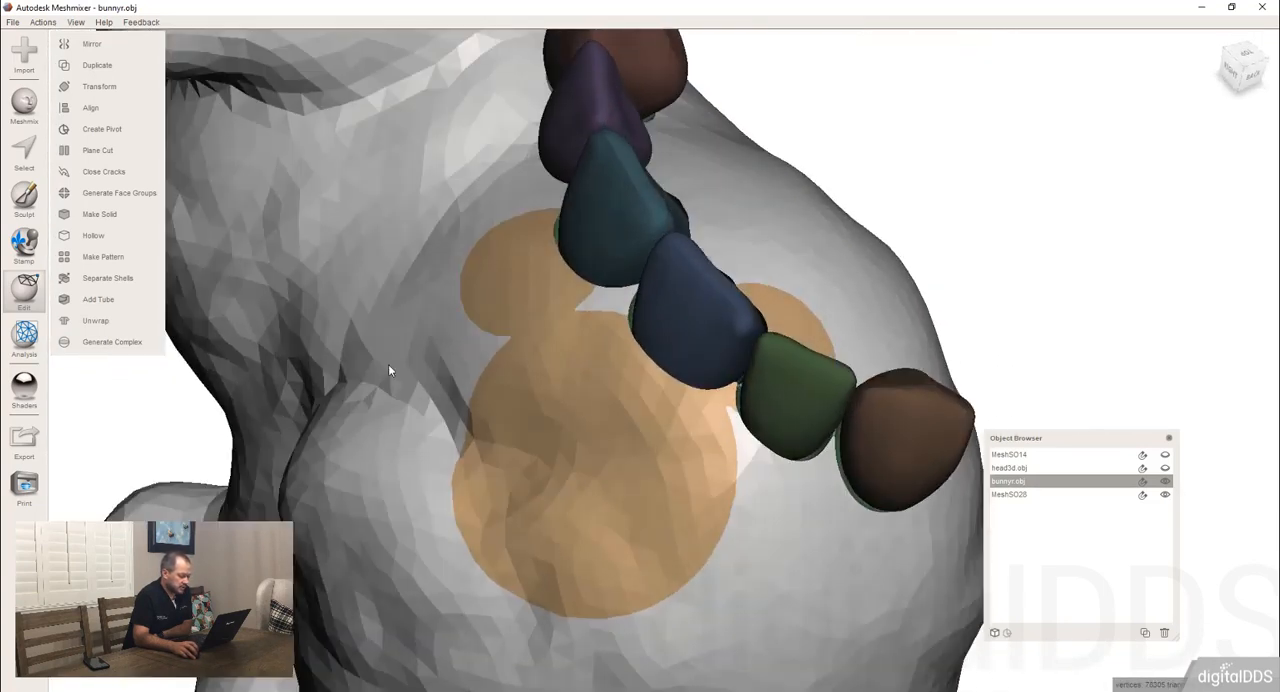
left_click(1165, 494)
right_click_drag(777, 371, 836, 412)
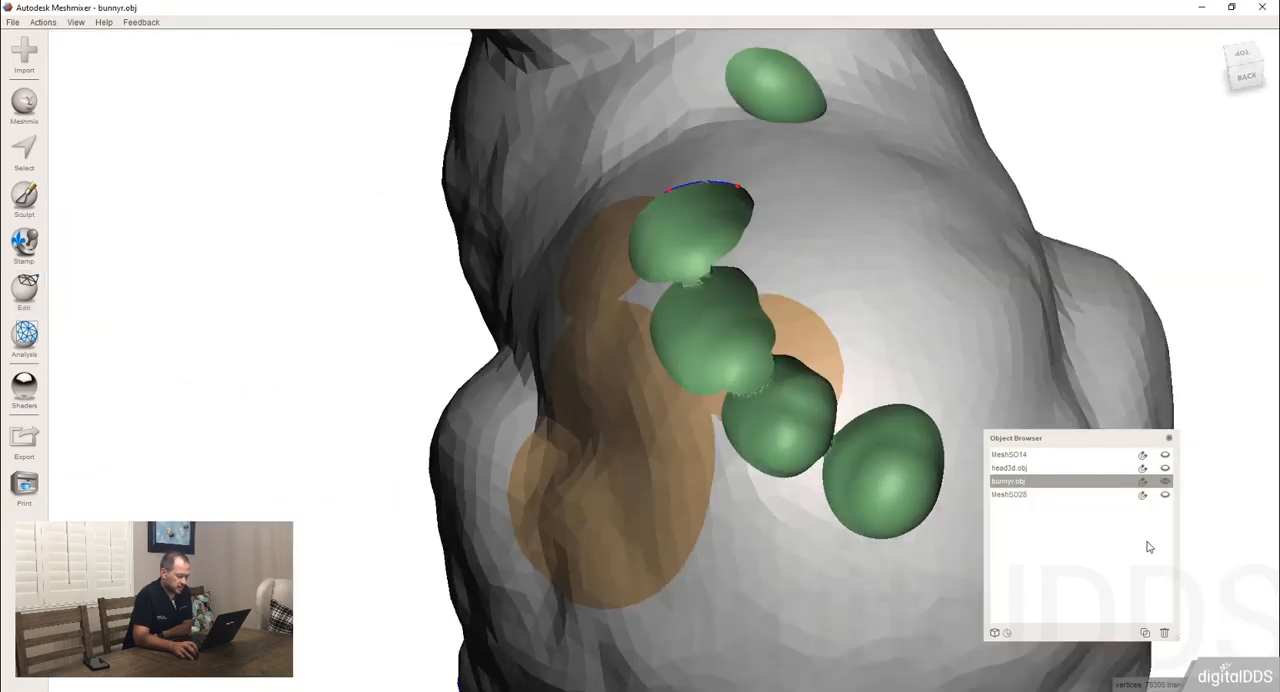
right_click_drag(1149, 547, 797, 460)
scroll(907, 483, "up", 3)
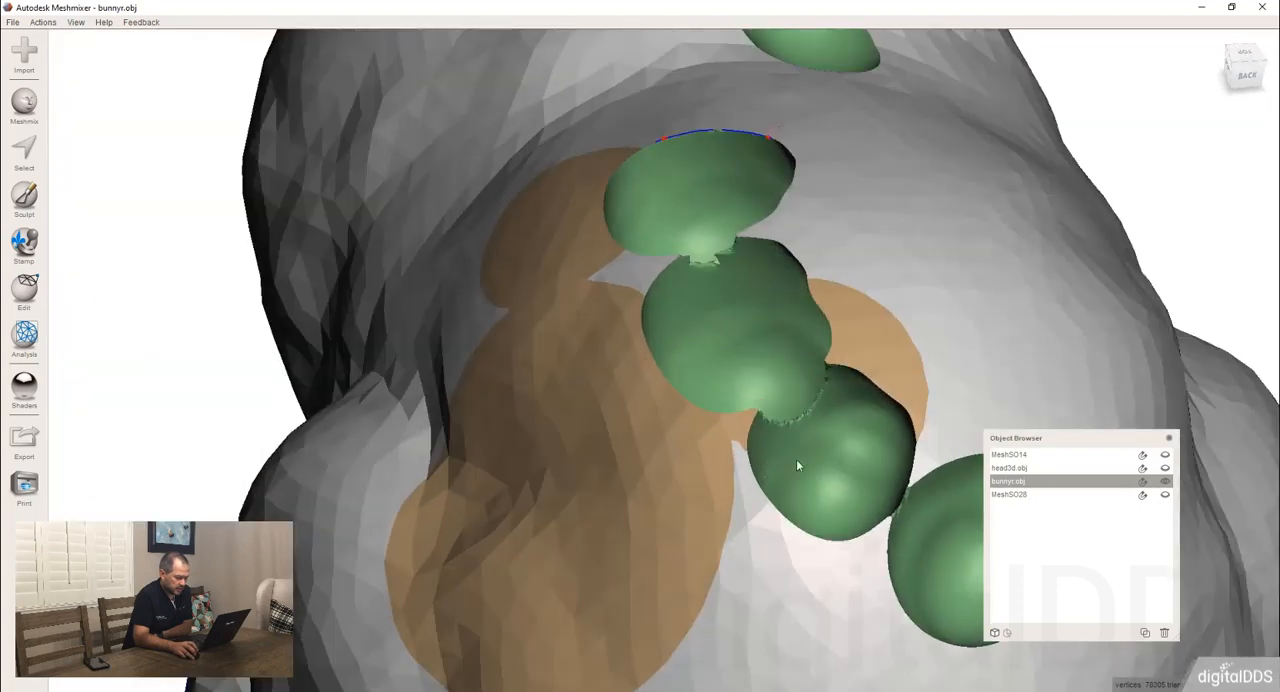
left_click(1165, 494)
right_click_drag(900, 450, 826, 395)
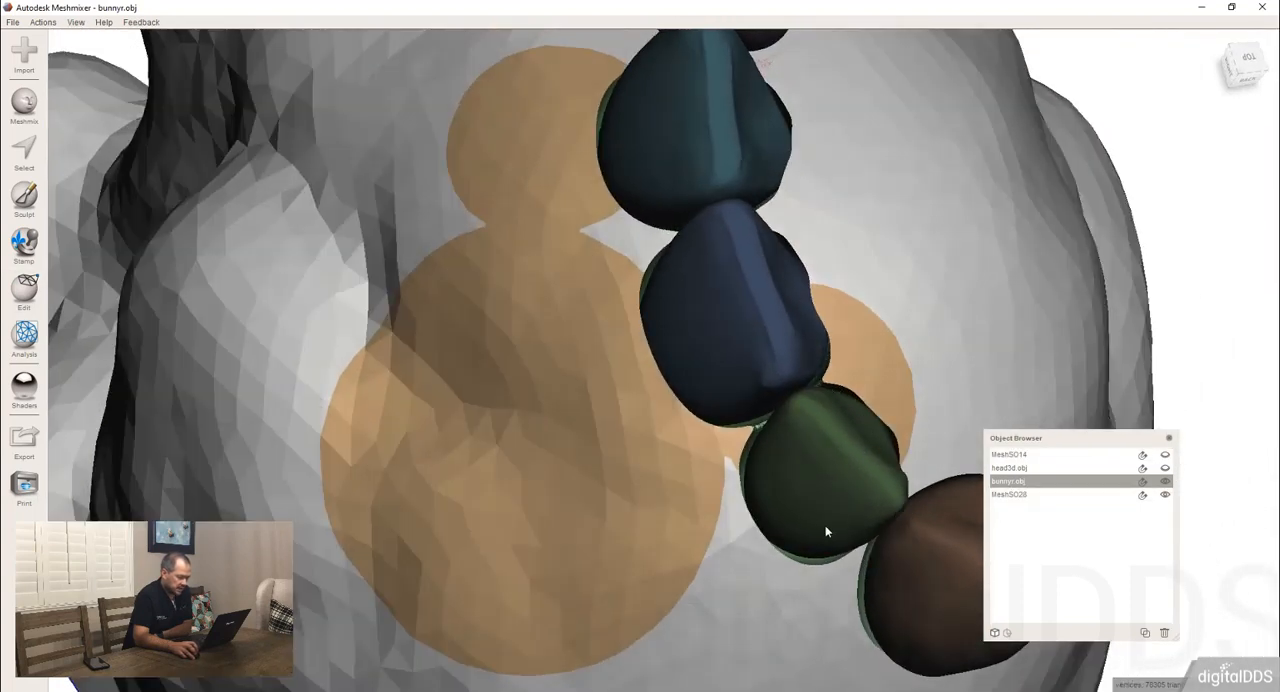
right_click_drag(825, 530, 790, 402)
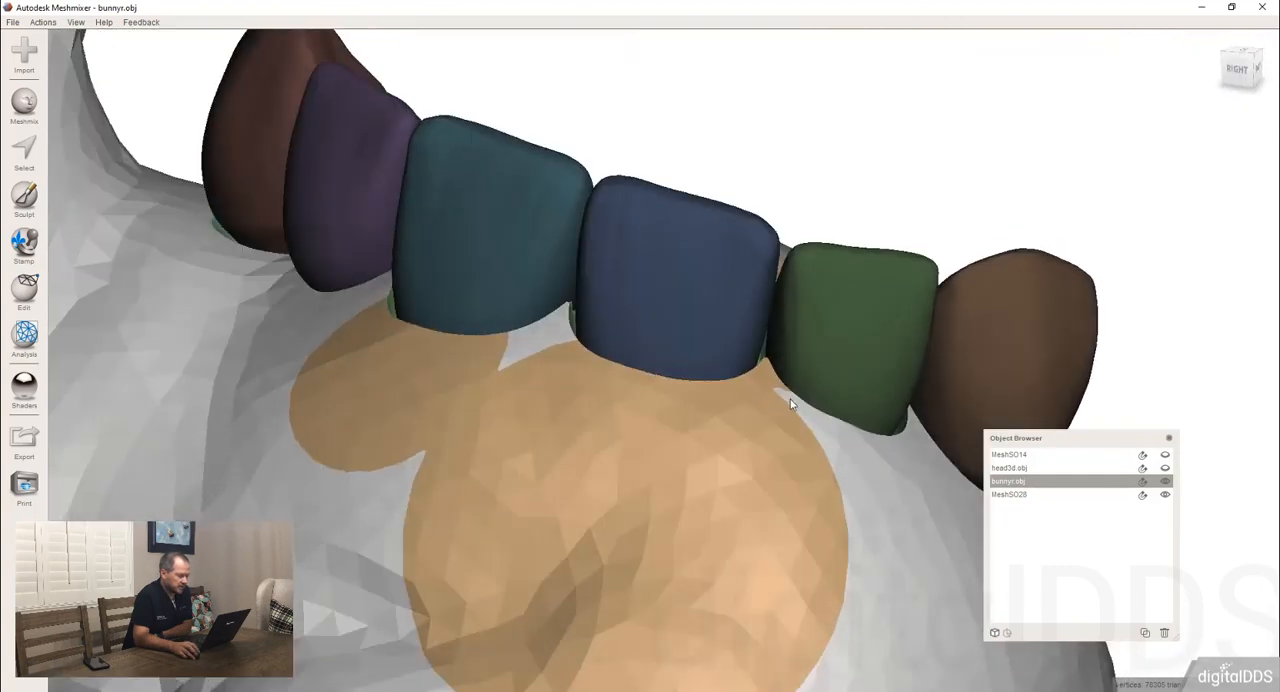
scroll(790, 402, "down", 5)
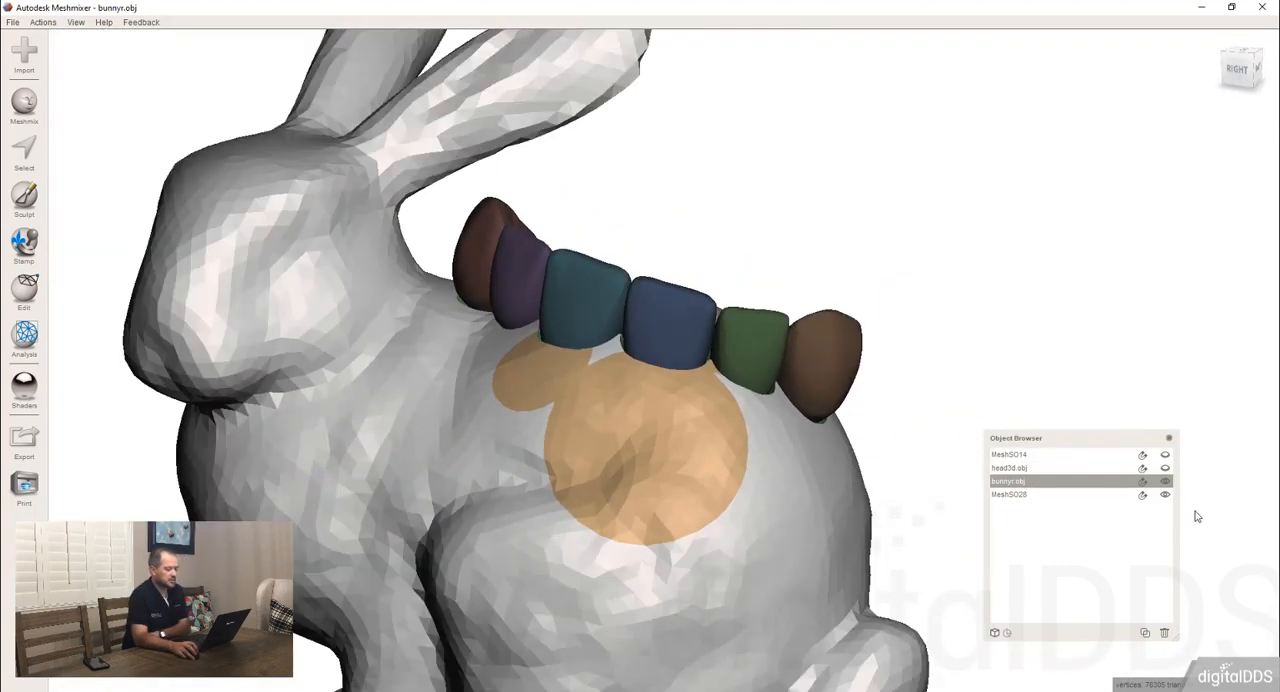
Delete the cut bunnyr.obj together with the MeshSO28 teeth set, and import a new default bunny.
left_click(1080, 495, "shift")
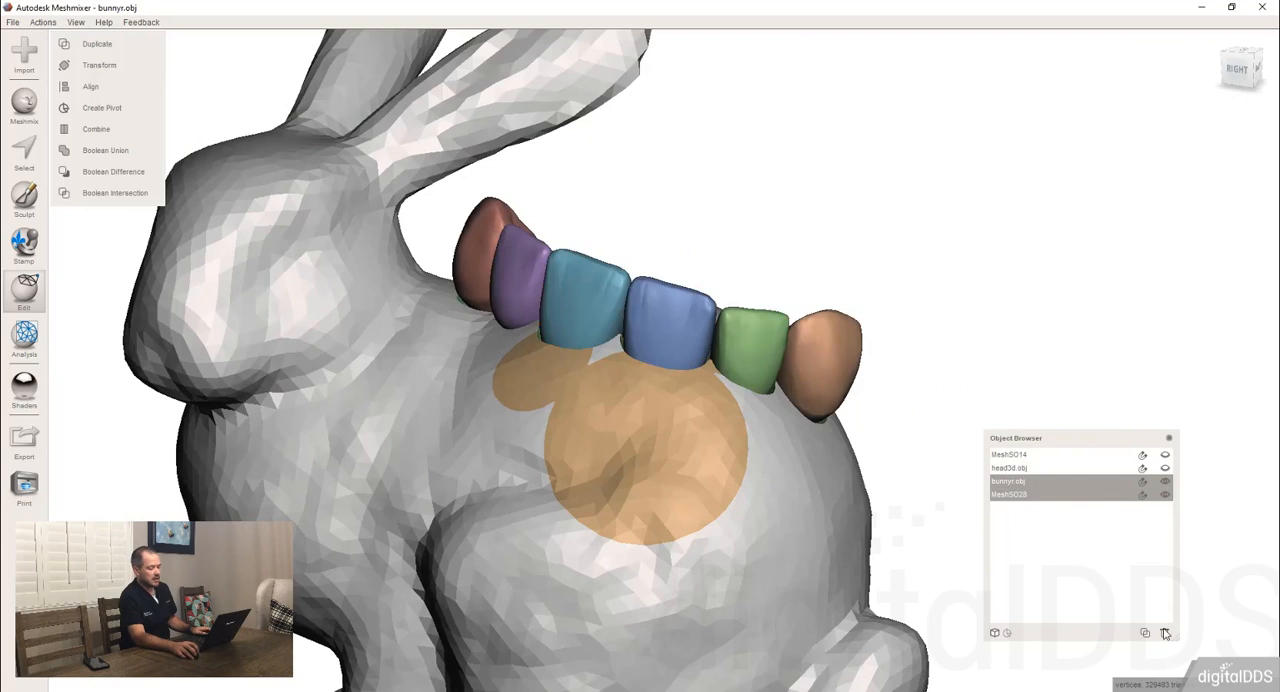
left_click(1165, 633)
left_click(13, 22)
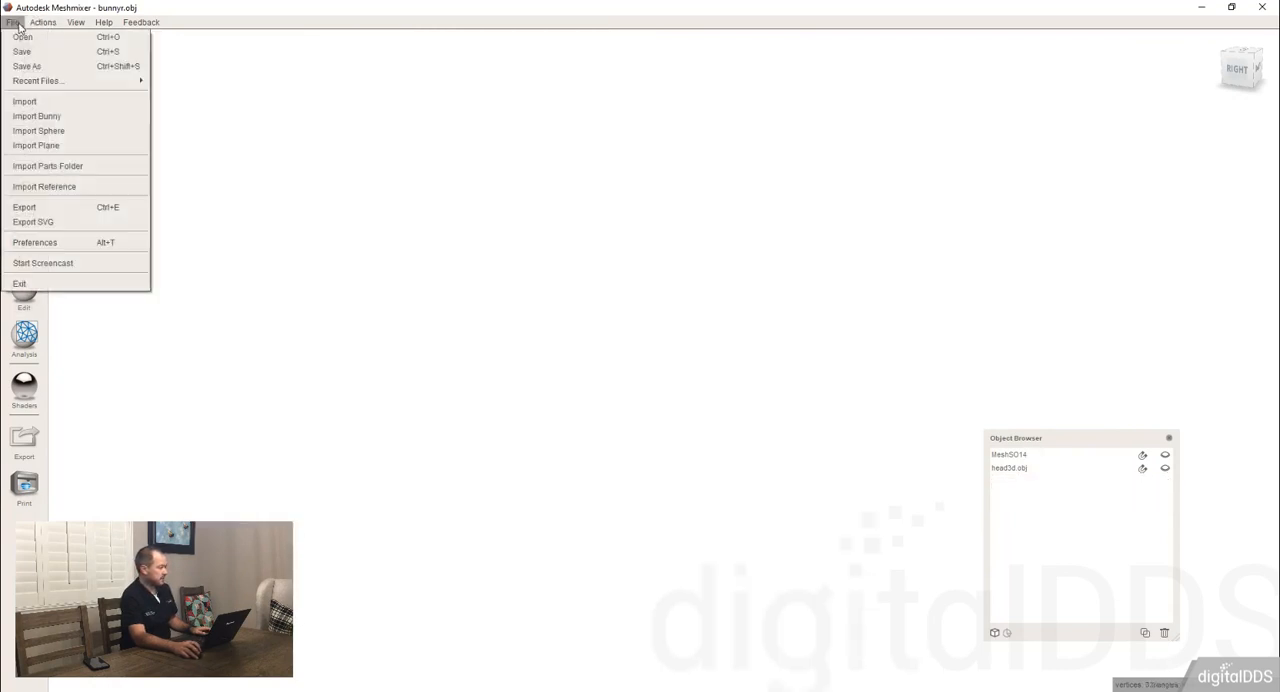
left_click(36, 117)
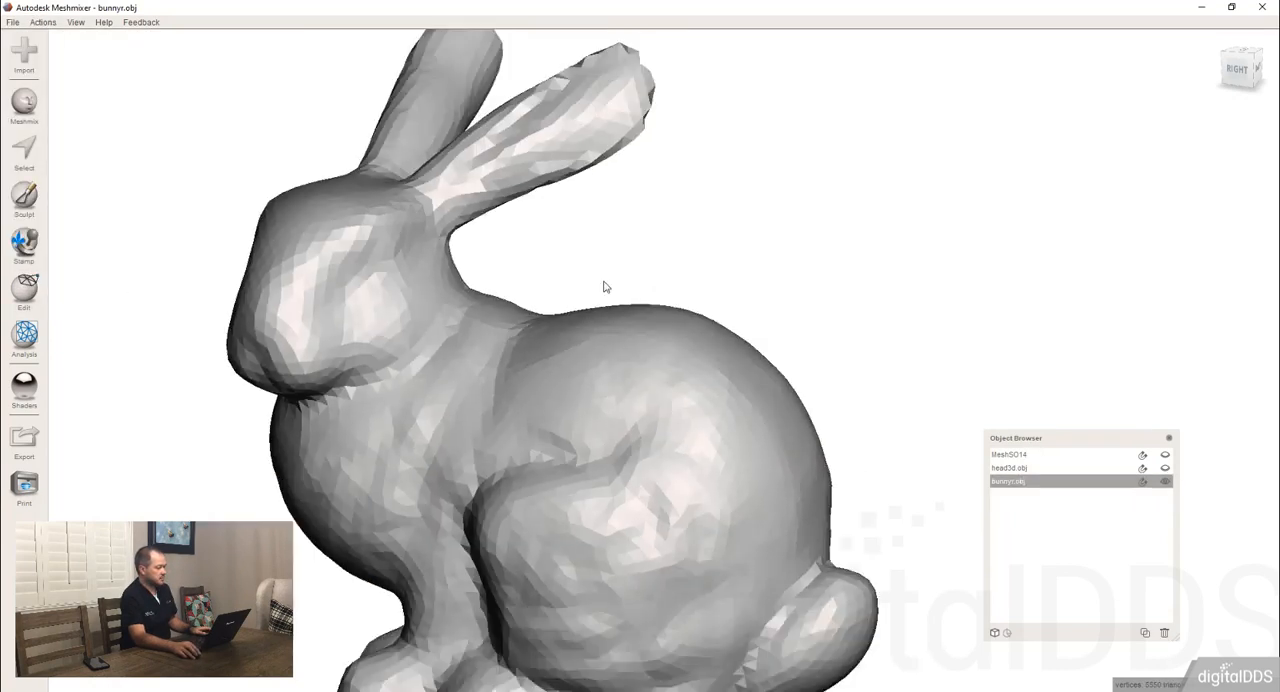
Start Make Solid on the new bunny with the Accurate solid type.
key("c")
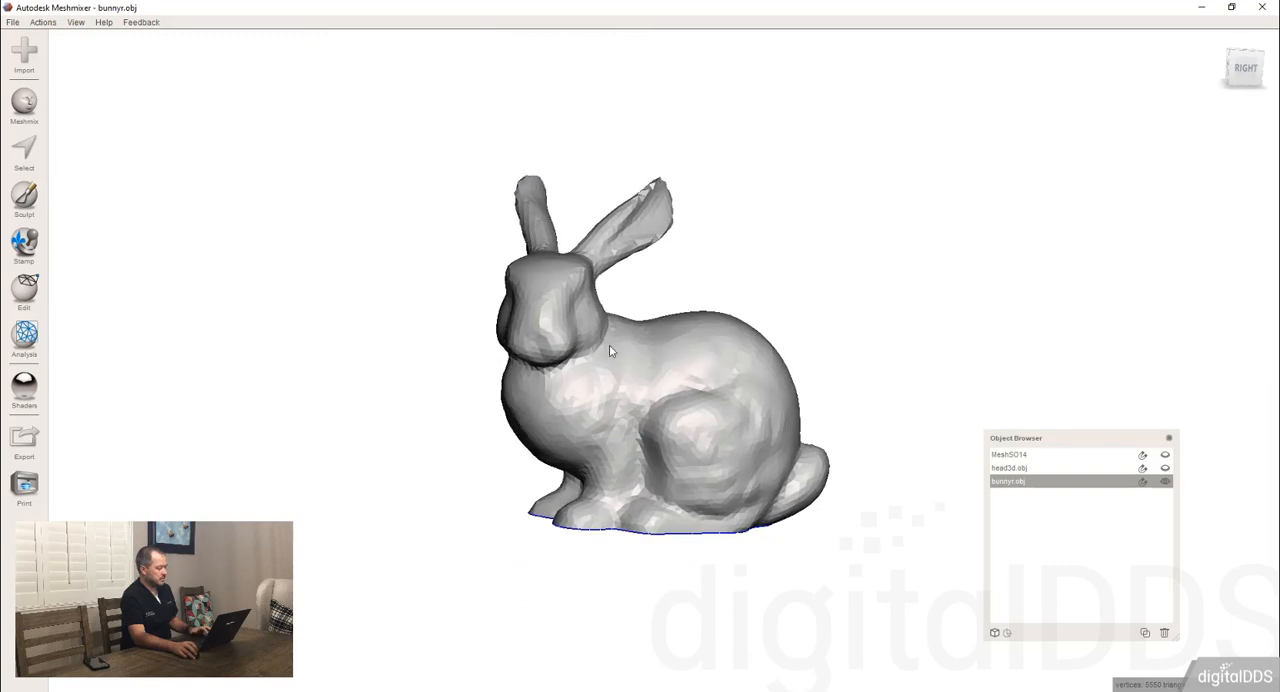
scroll(632, 407, "up", 4)
right_click_drag(635, 413, 686, 432)
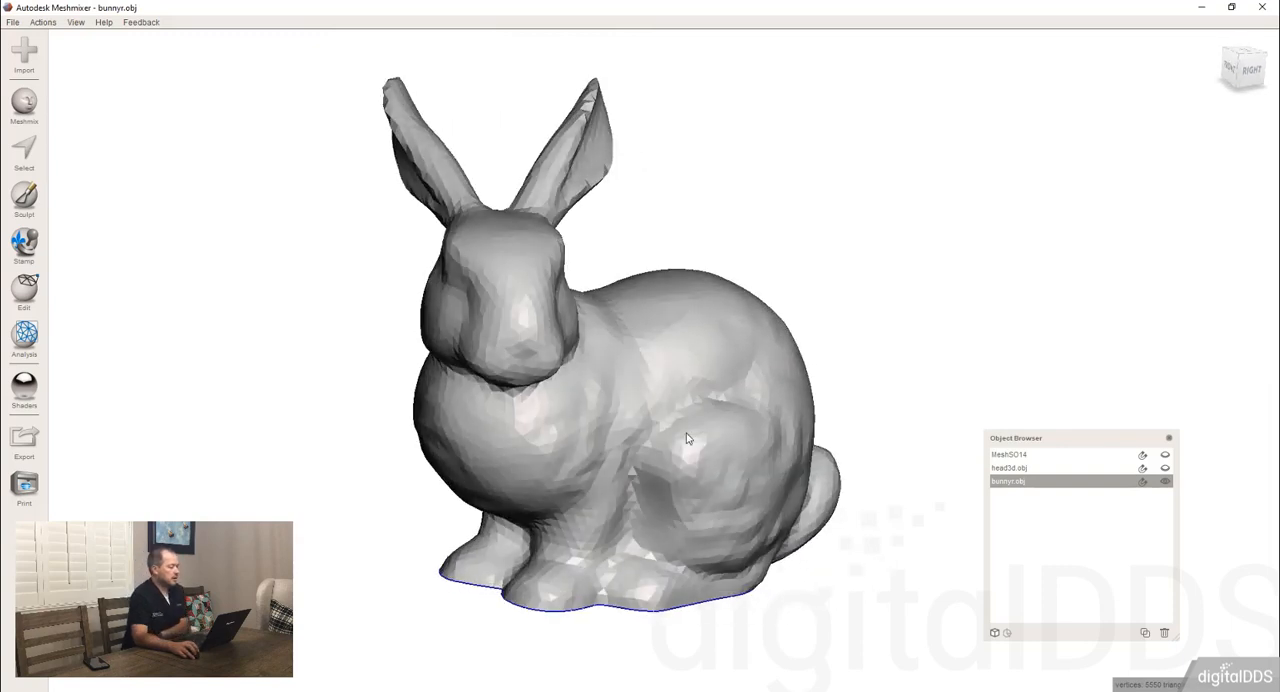
left_click(36, 300)
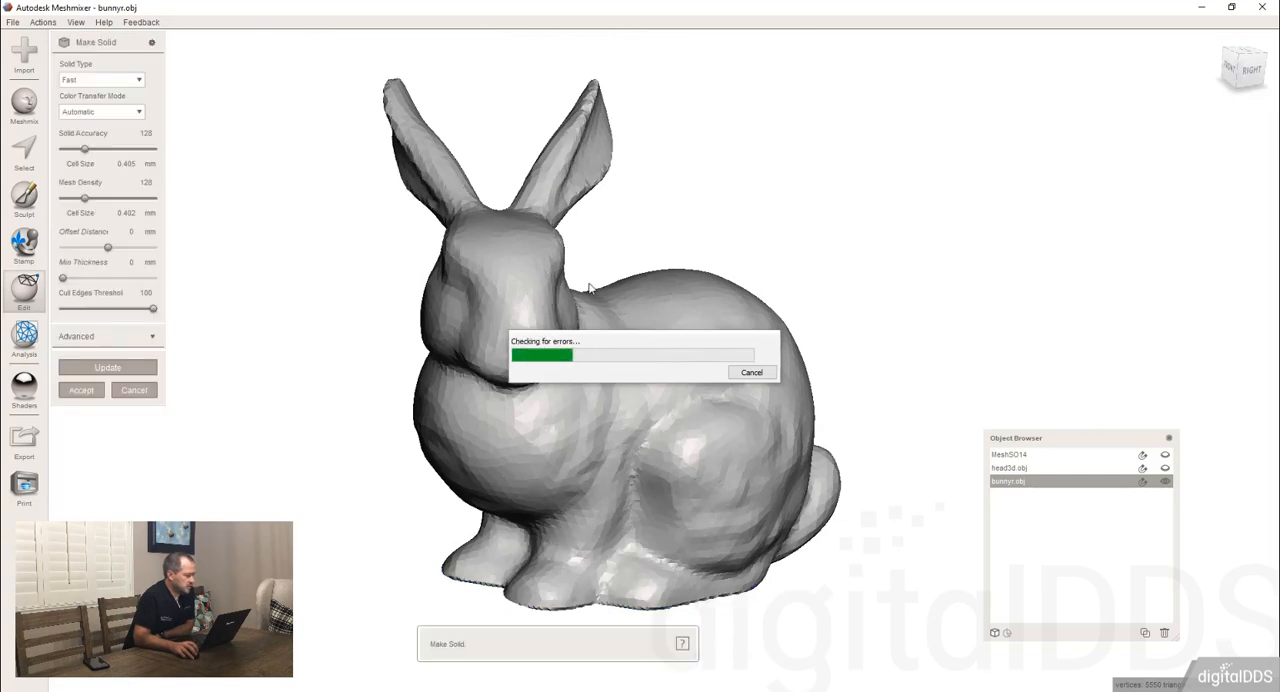
right_click_drag(497, 255, 512, 236)
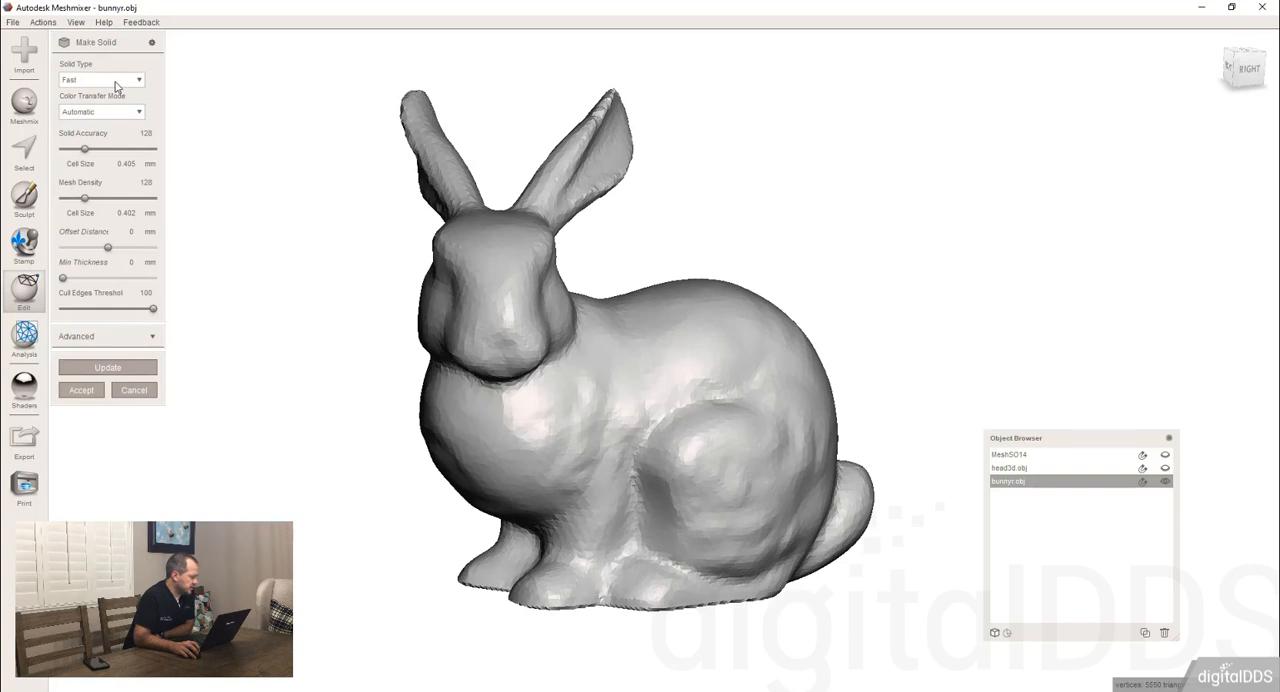
left_click(116, 82)
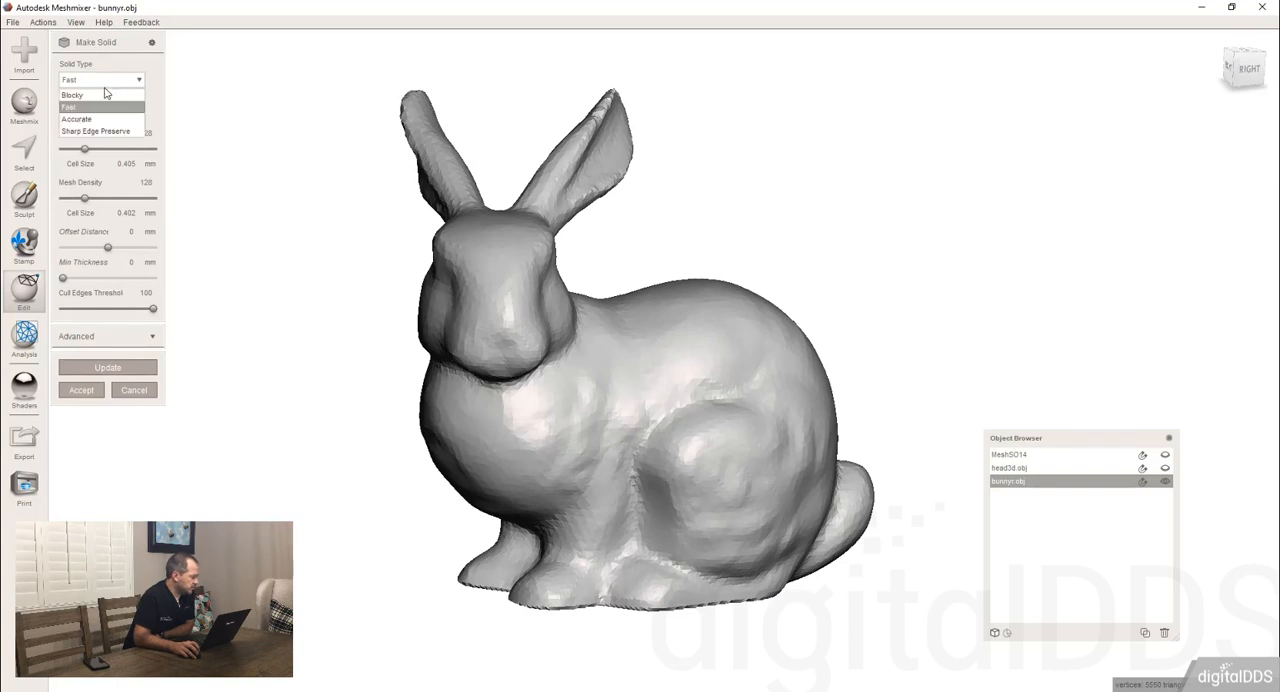
left_click(82, 119)
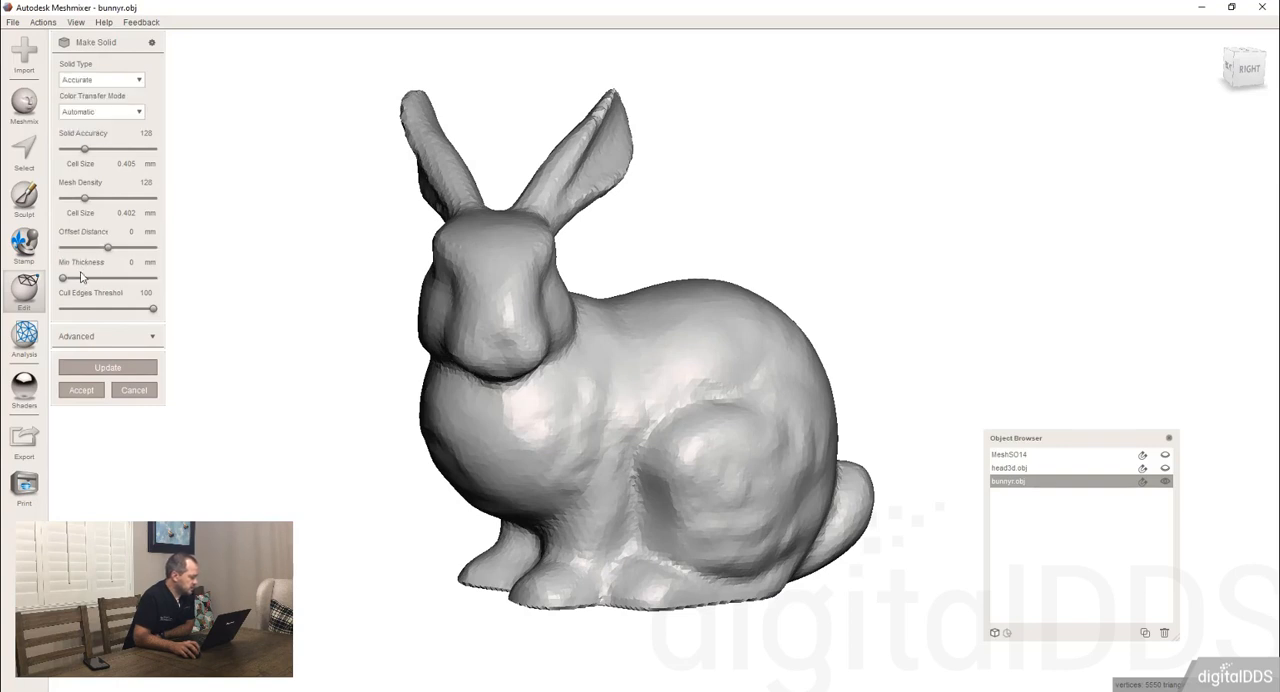
Set the bunny solid's minimum thickness to 2 mm and update it.
right_click_drag(601, 101, 563, 98)
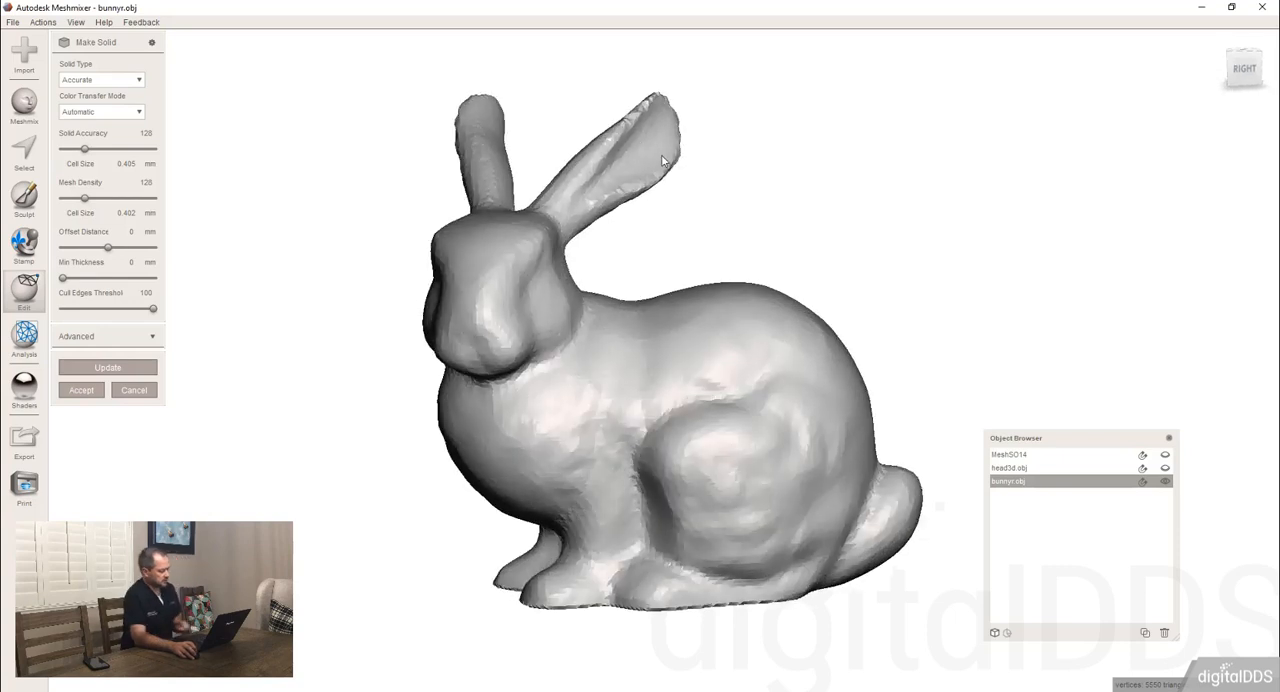
key("c")
scroll(637, 332, "up", 5)
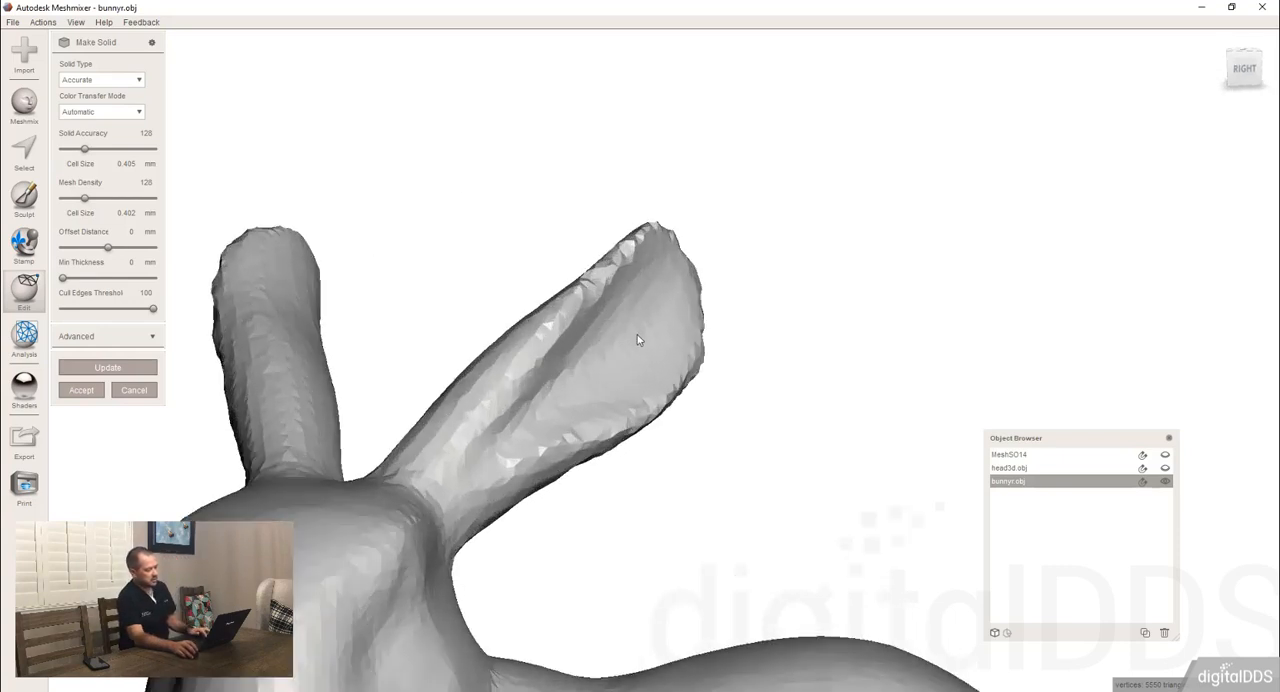
right_click_drag(637, 334, 697, 494)
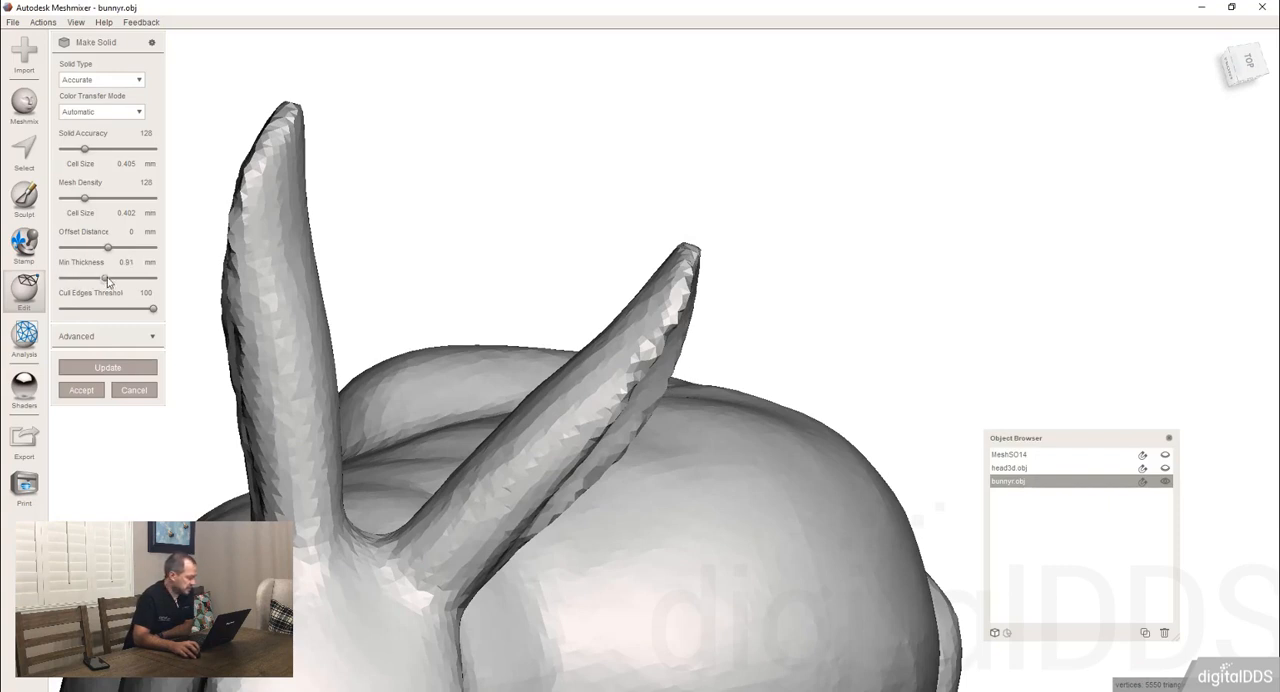
left_click(121, 372)
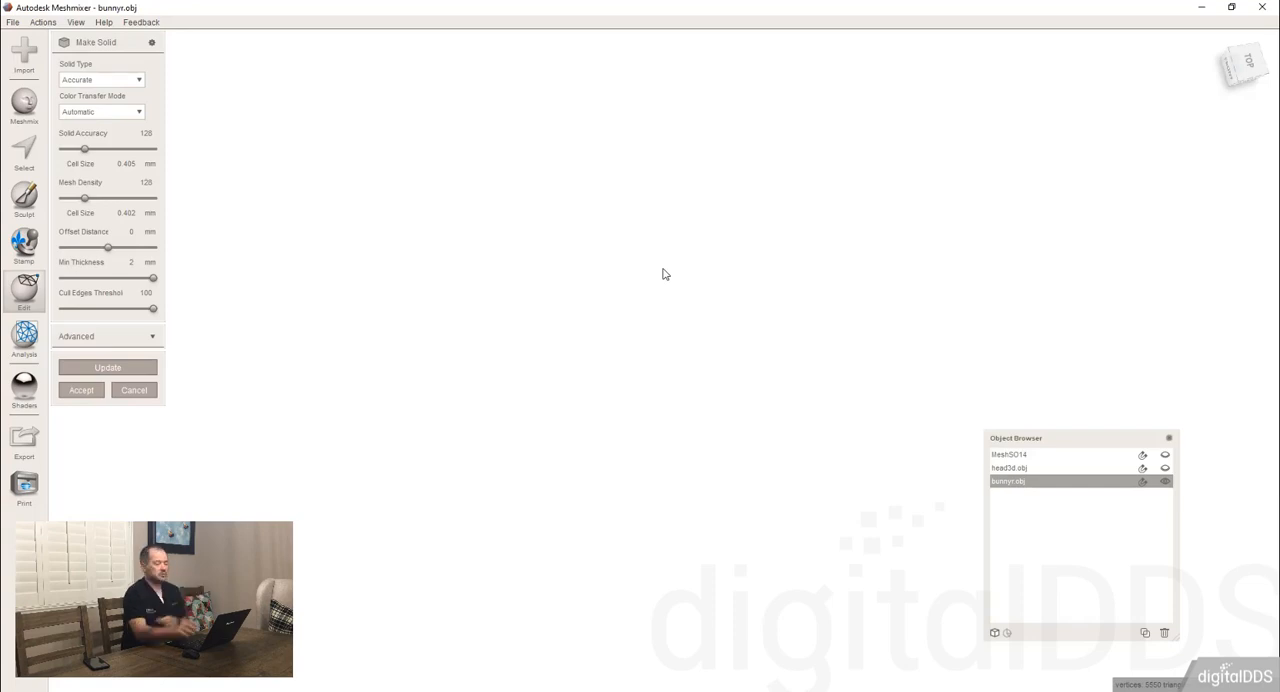
Check the ears, set the bunny solid's minimum thickness to 4 mm and update it.
right_click_drag(577, 288, 567, 297)
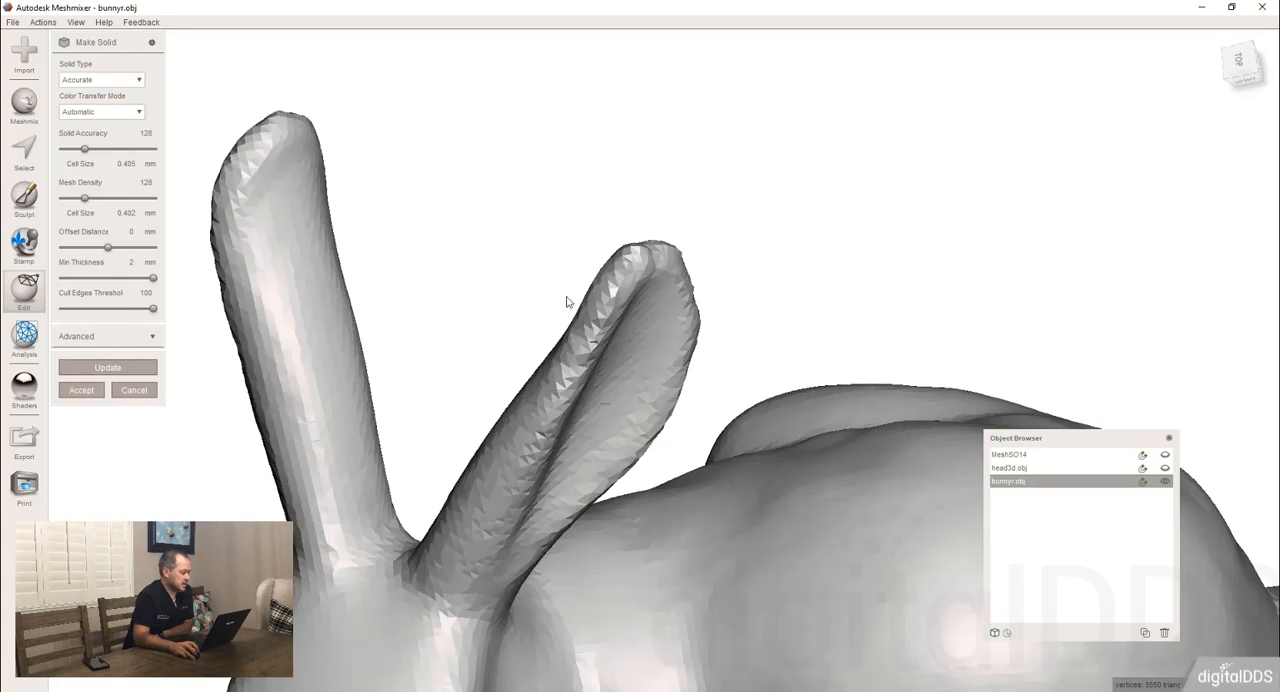
right_click_drag(396, 397, 521, 291)
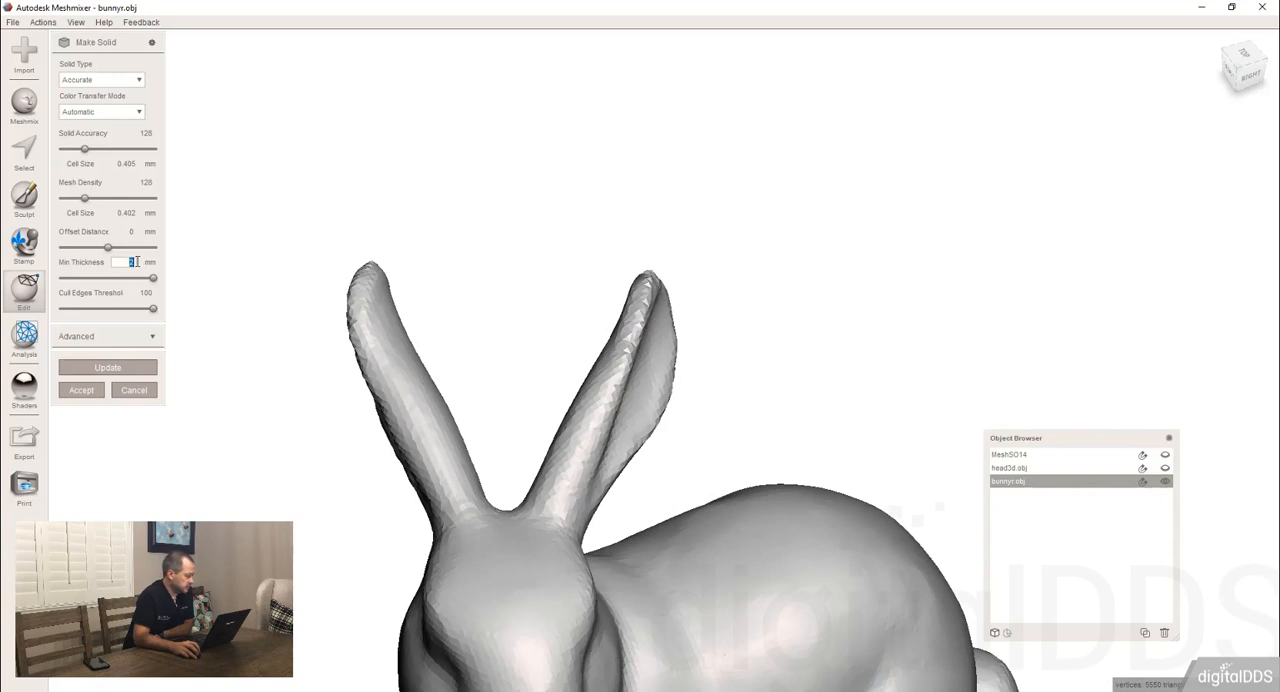
type("4")
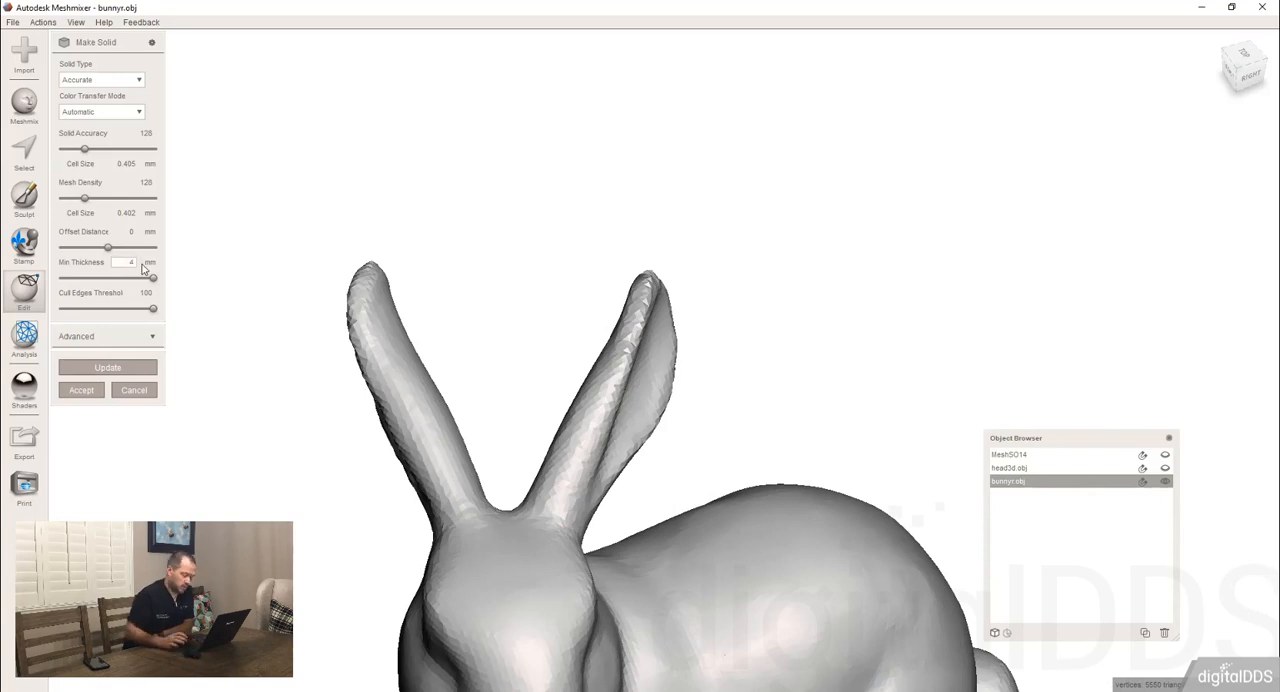
key("Return")
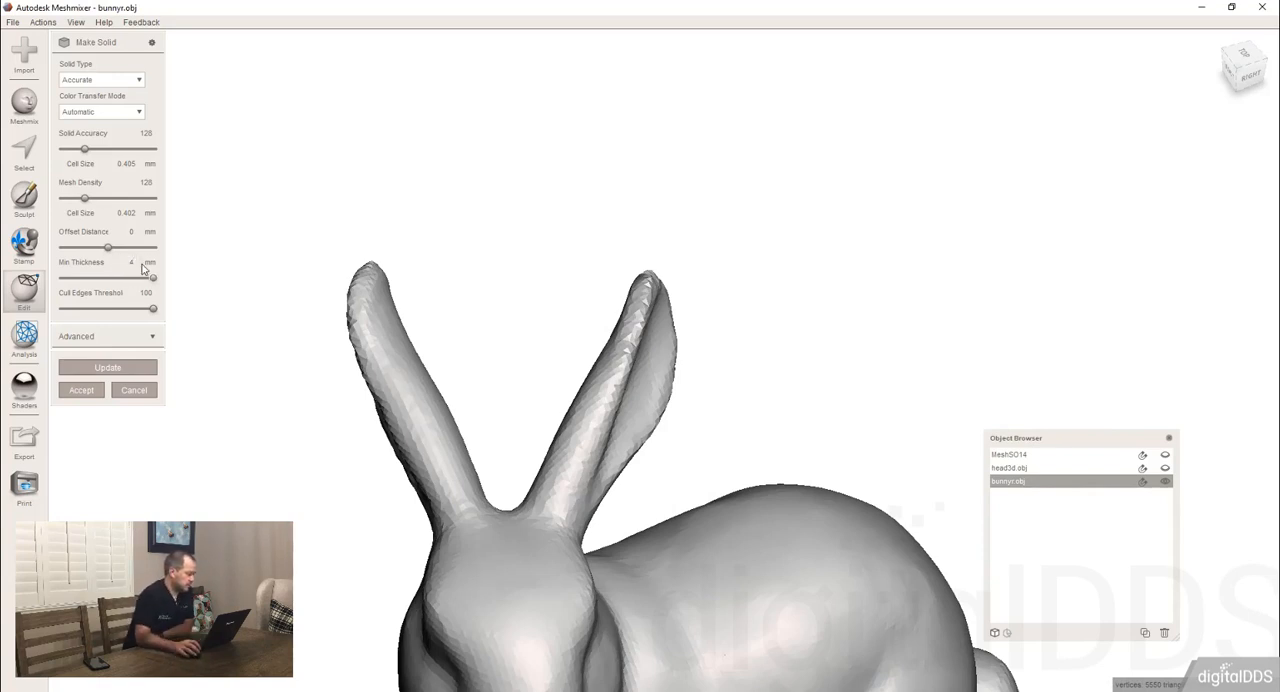
left_click(85, 368)
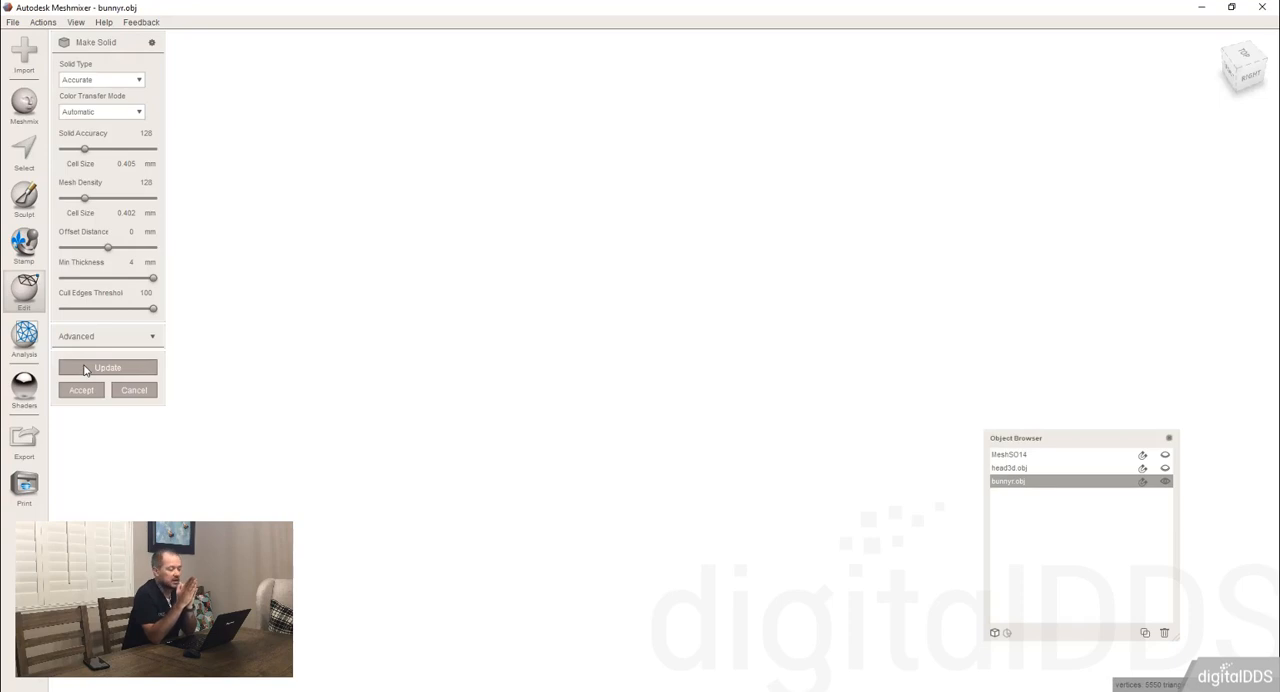
Examine the bunny's thickened ears from several sides, and discard the Make Solid operation.
right_click_drag(661, 286, 555, 261)
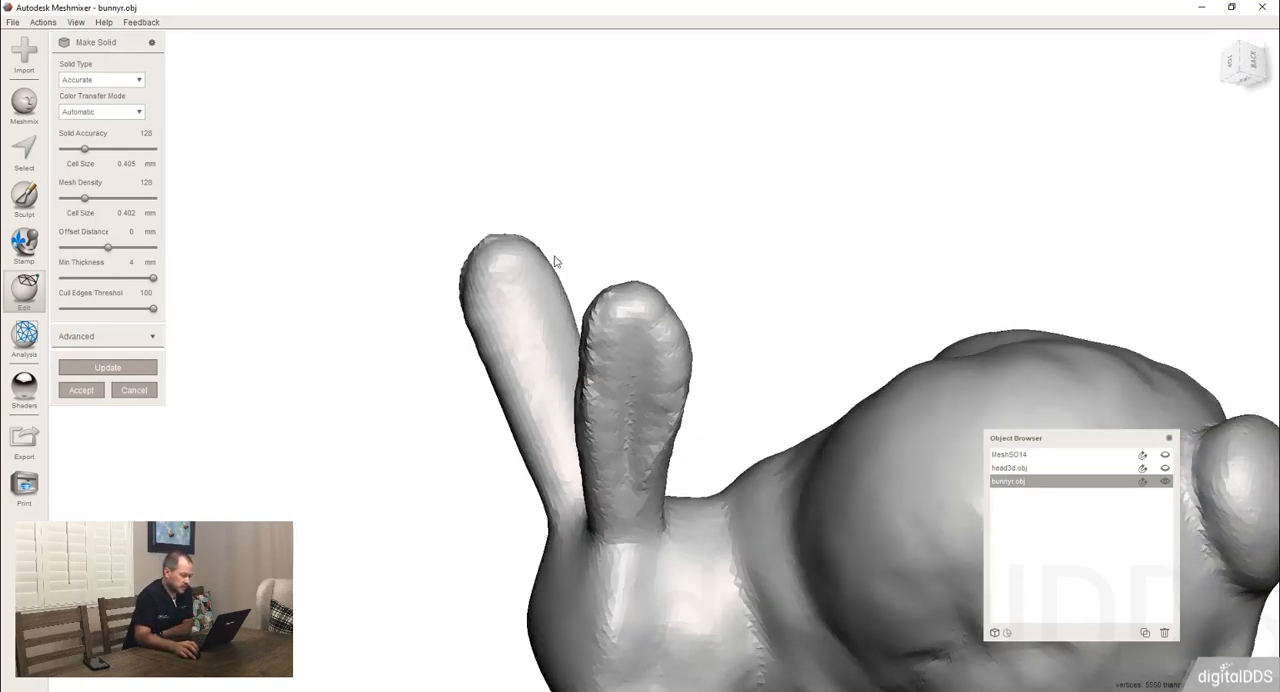
right_click_drag(635, 289, 720, 273)
right_click_drag(646, 324, 559, 331)
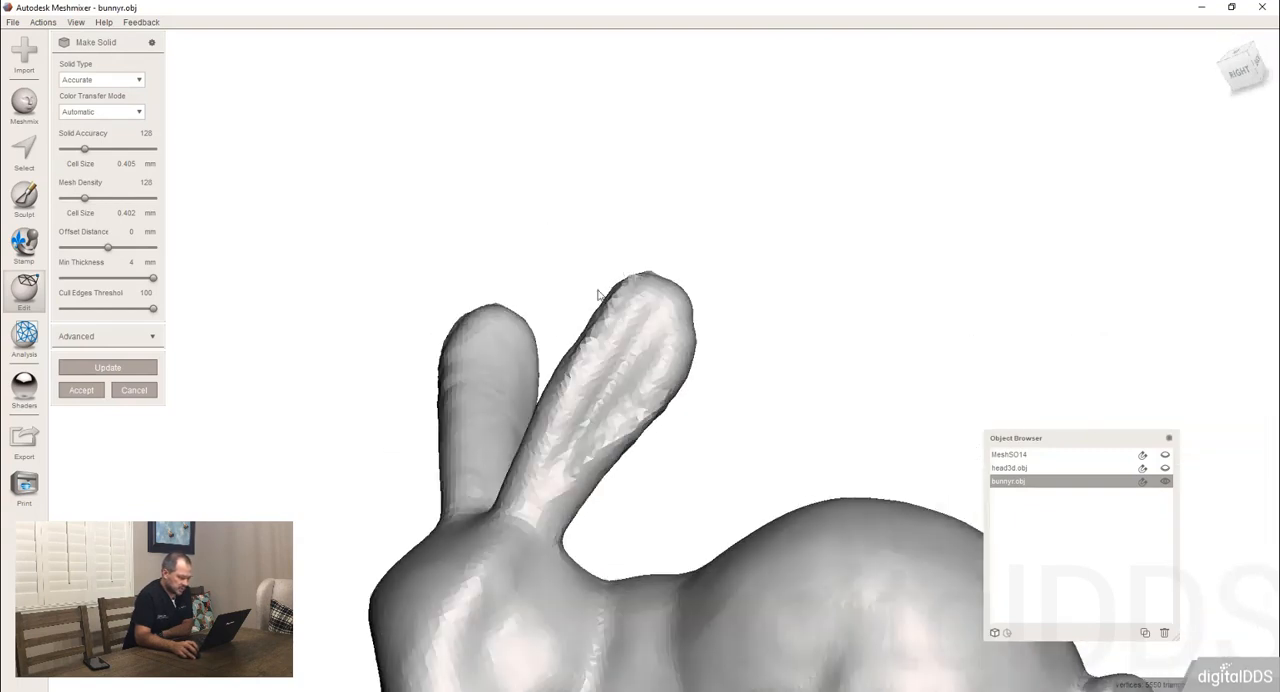
scroll(512, 308, "down", 5)
right_click_drag(477, 309, 395, 344)
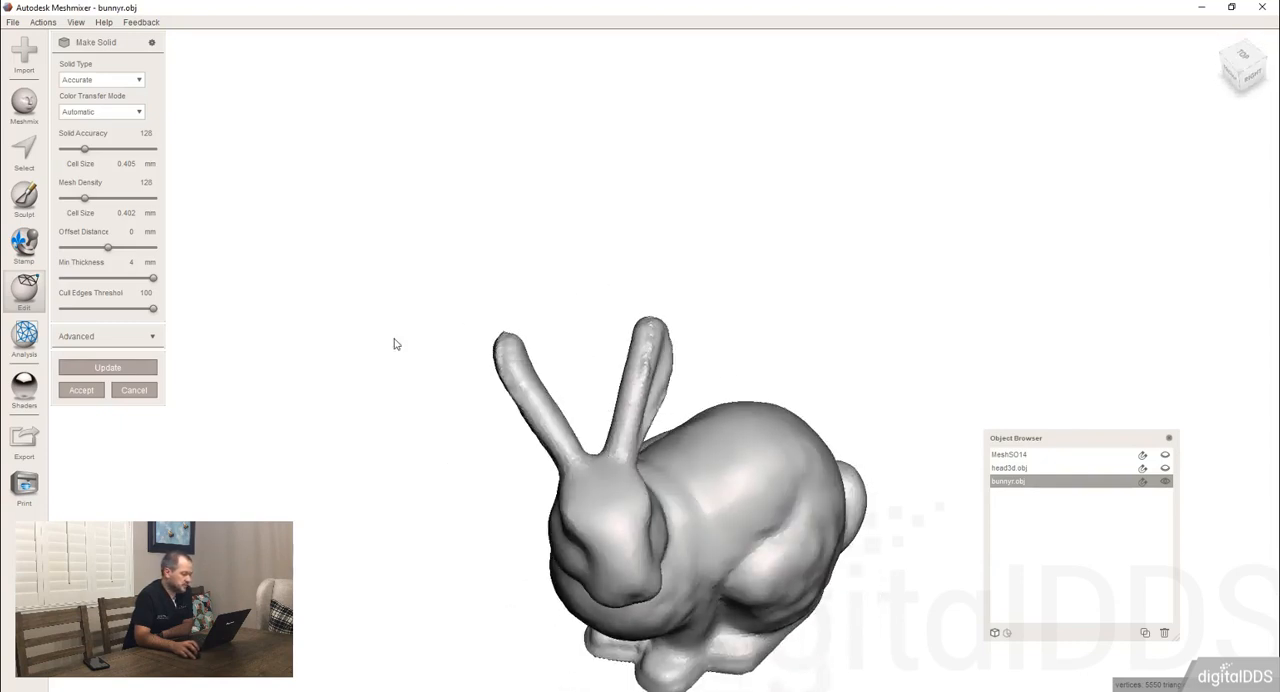
left_click(135, 391)
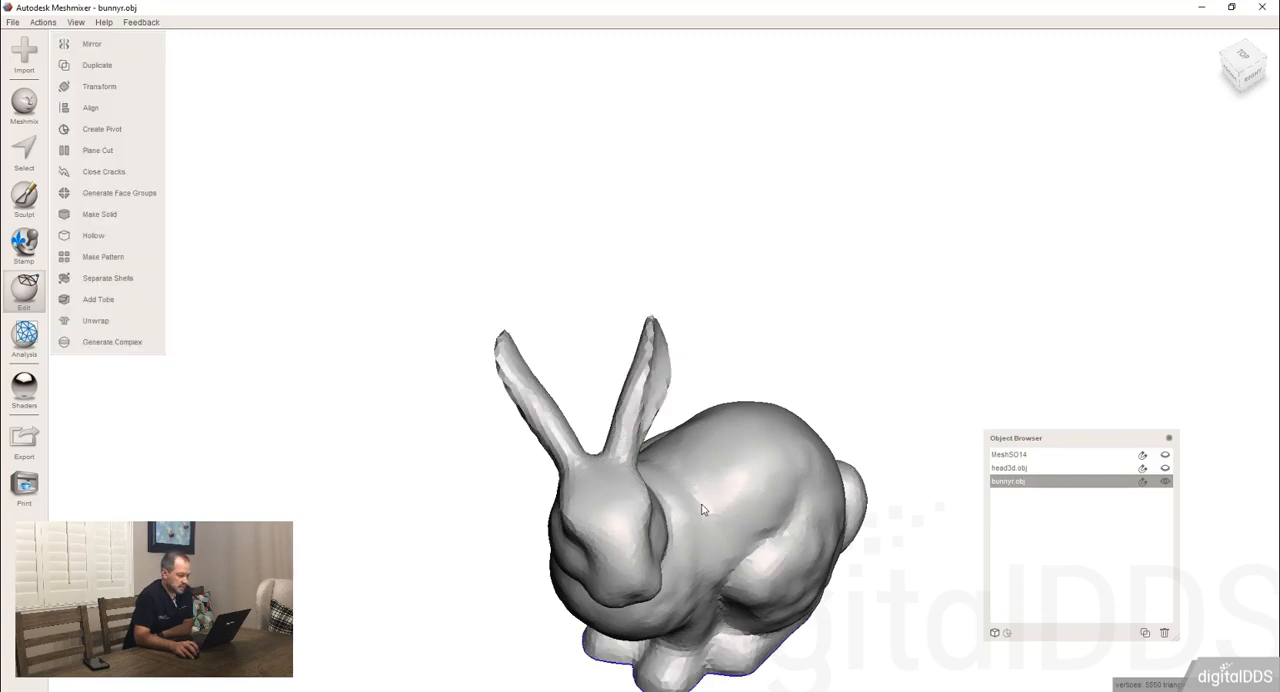
Hide bunnyr.obj, show and select the MeshSO14 sphere, and turn it to face its front face group.
right_click_drag(702, 510, 909, 574)
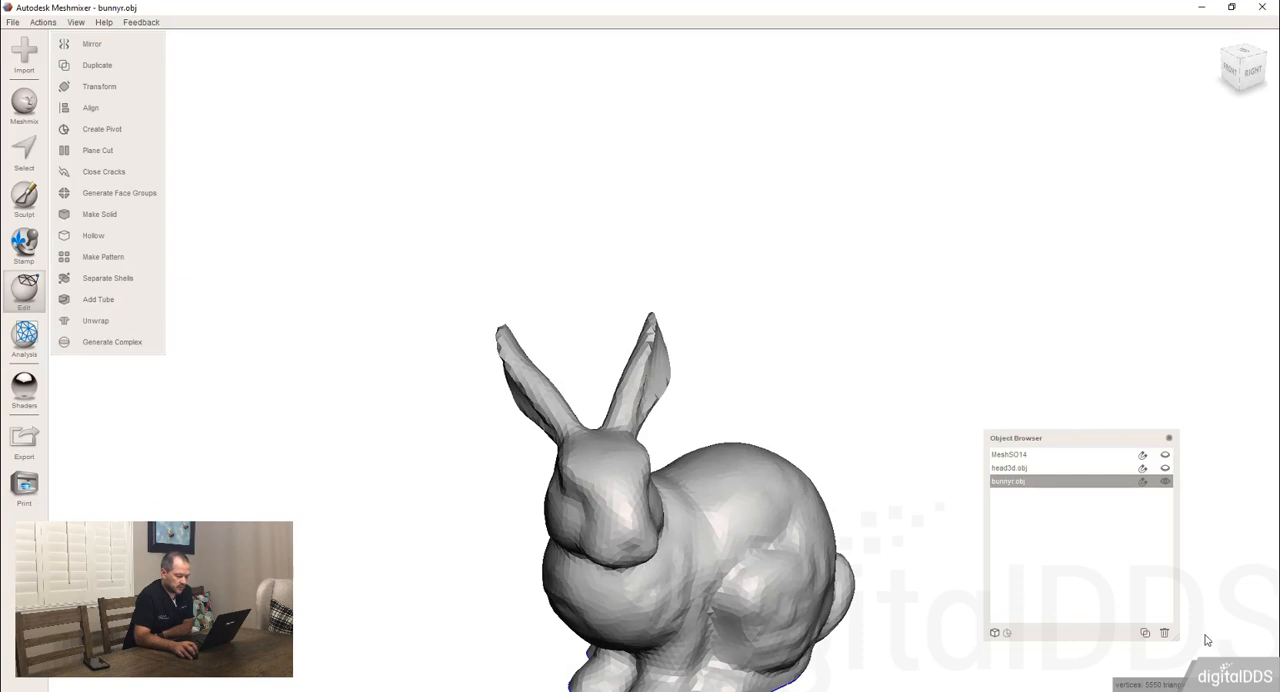
left_click(1165, 483)
left_click(1165, 455)
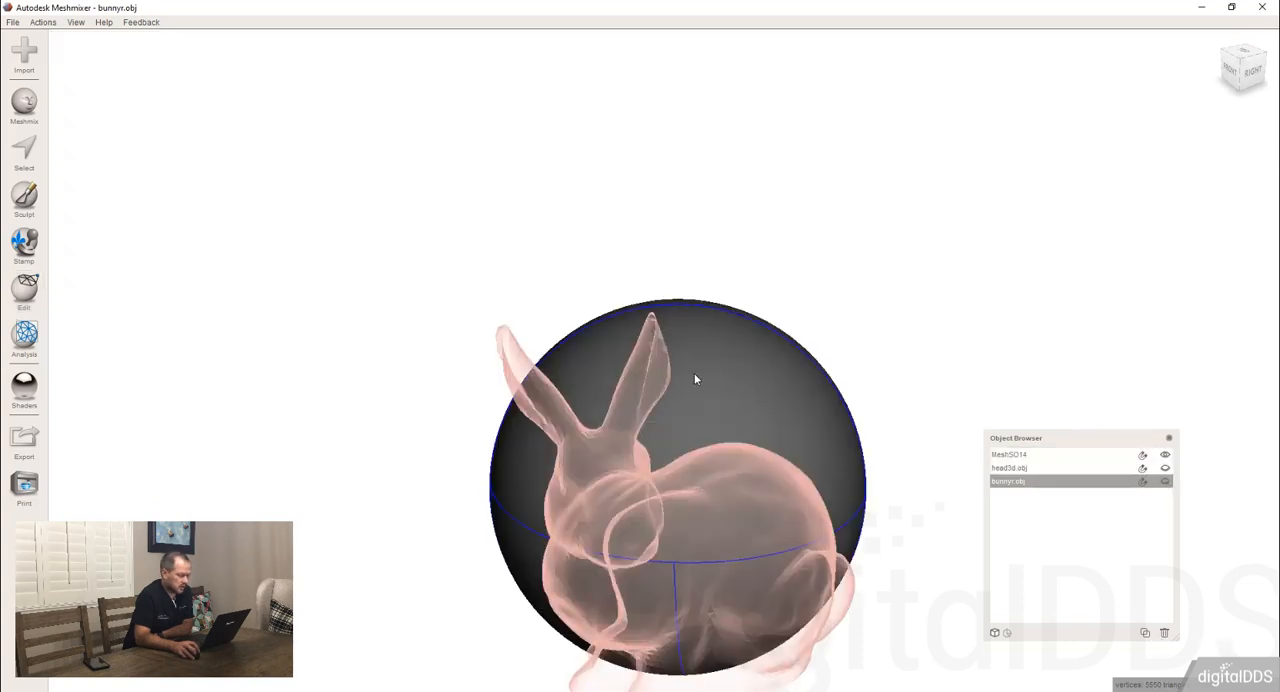
left_click(694, 373)
right_click_drag(714, 473, 691, 517)
right_click_drag(657, 406, 561, 155)
right_click_drag(391, 103, 426, 120)
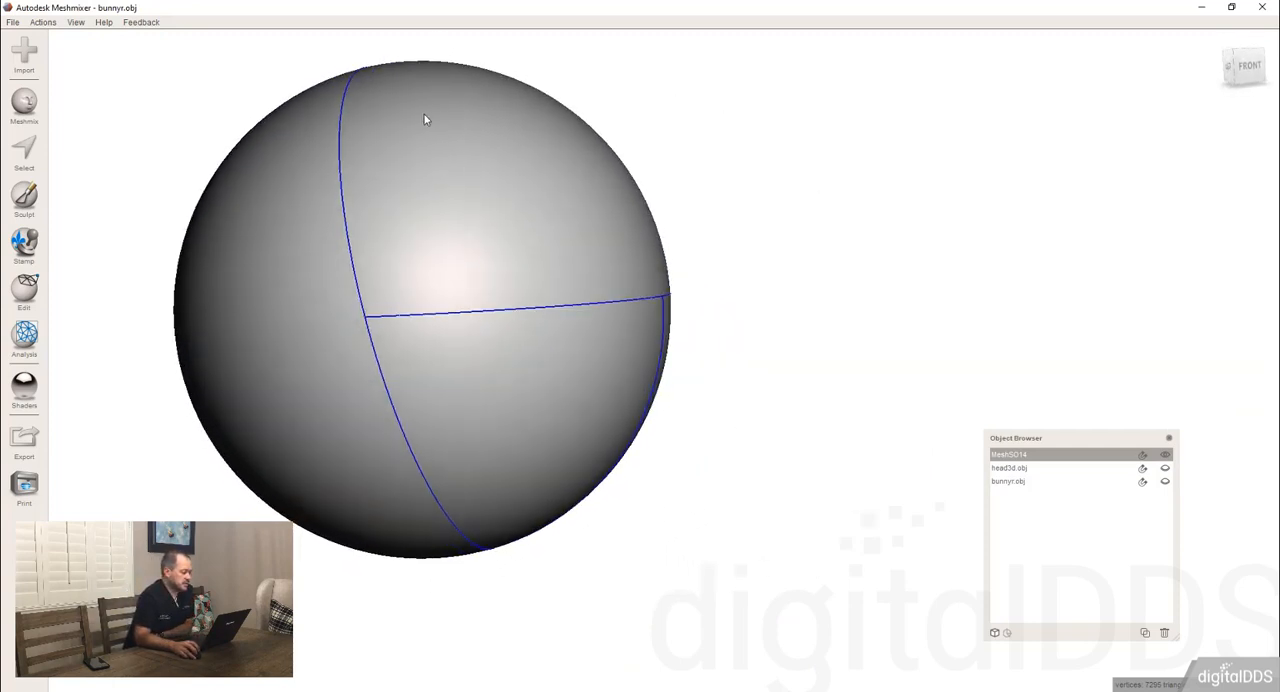
right_click_drag(400, 289, 465, 359)
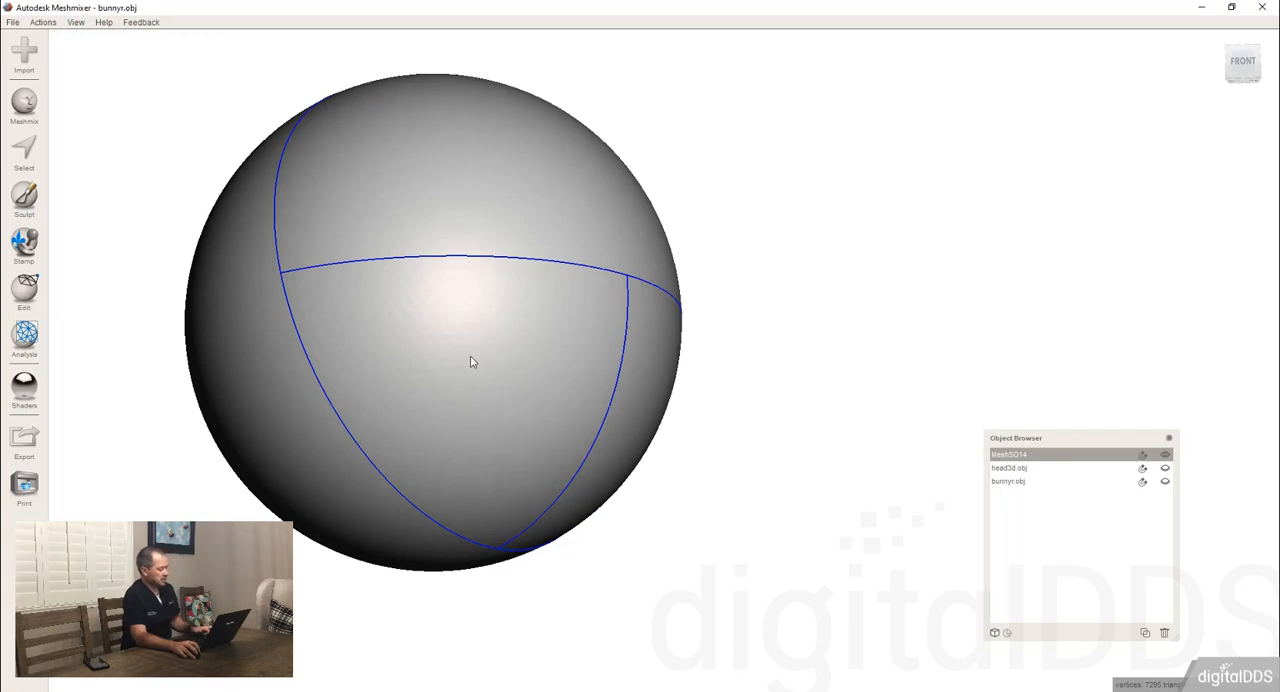
Delete the sphere's front triangular face group to look inside the shell, and undo the deletion.
key("s")
double_click(476, 365)
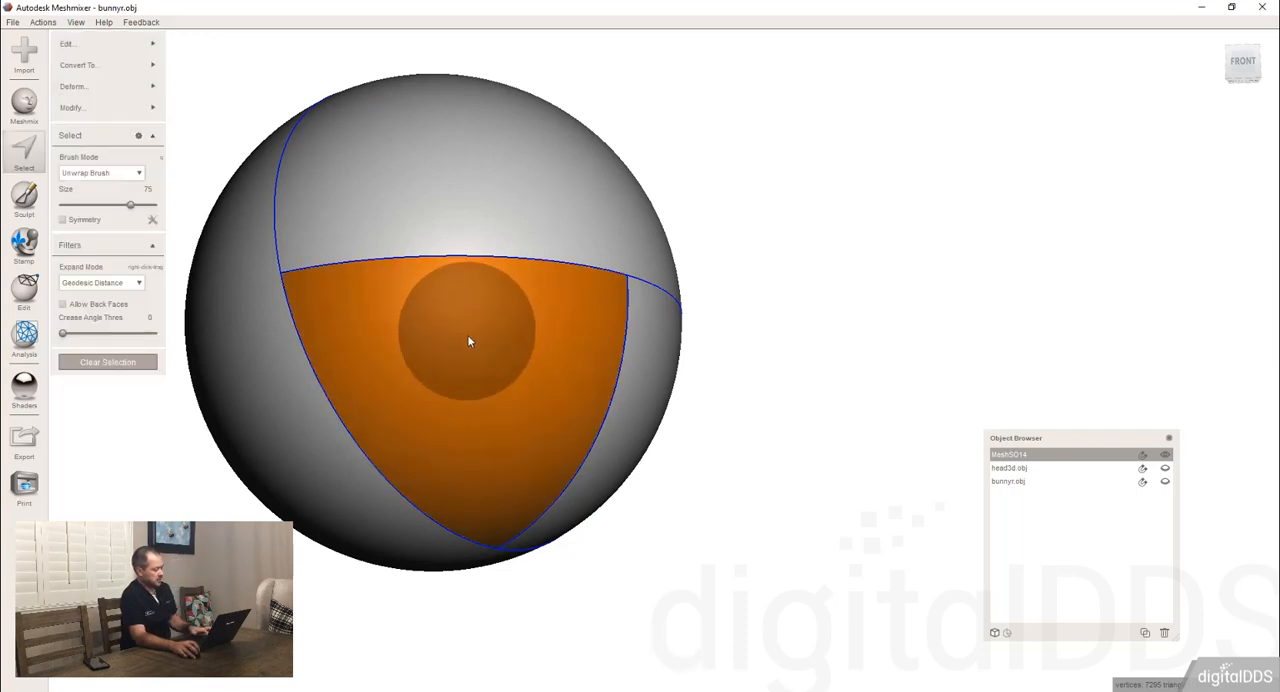
key("Delete")
right_click_drag(582, 456, 603, 406)
key("Escape")
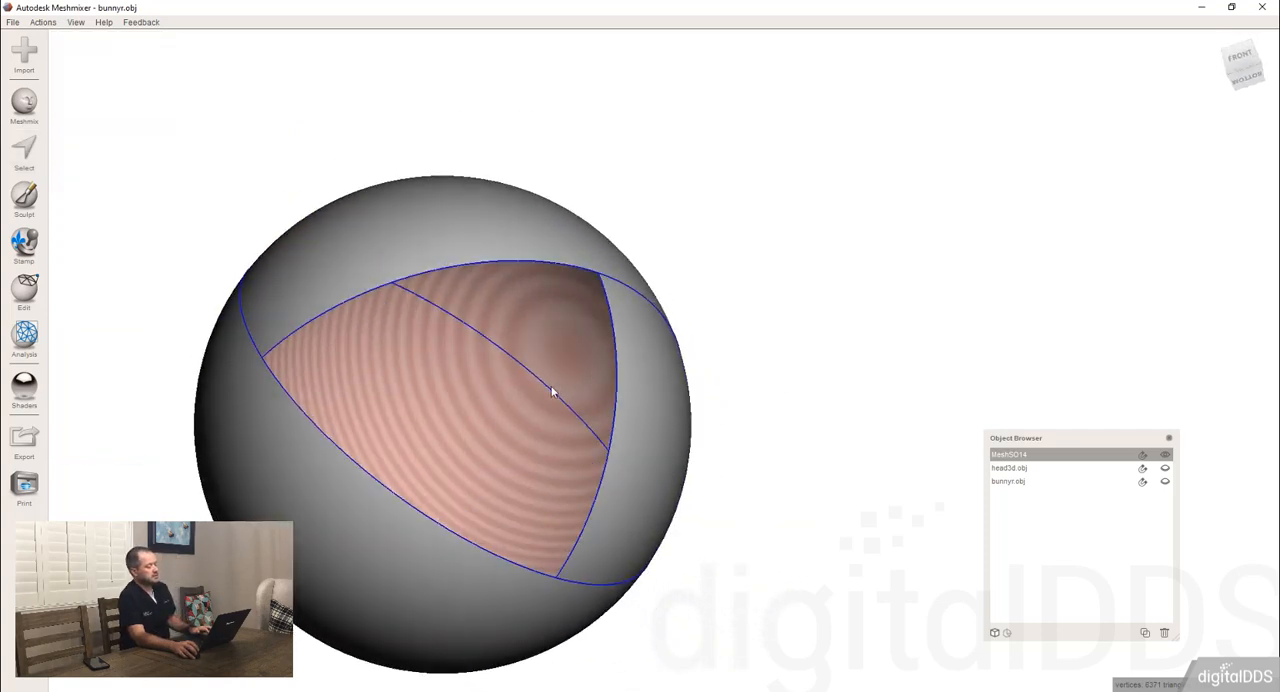
key("s")
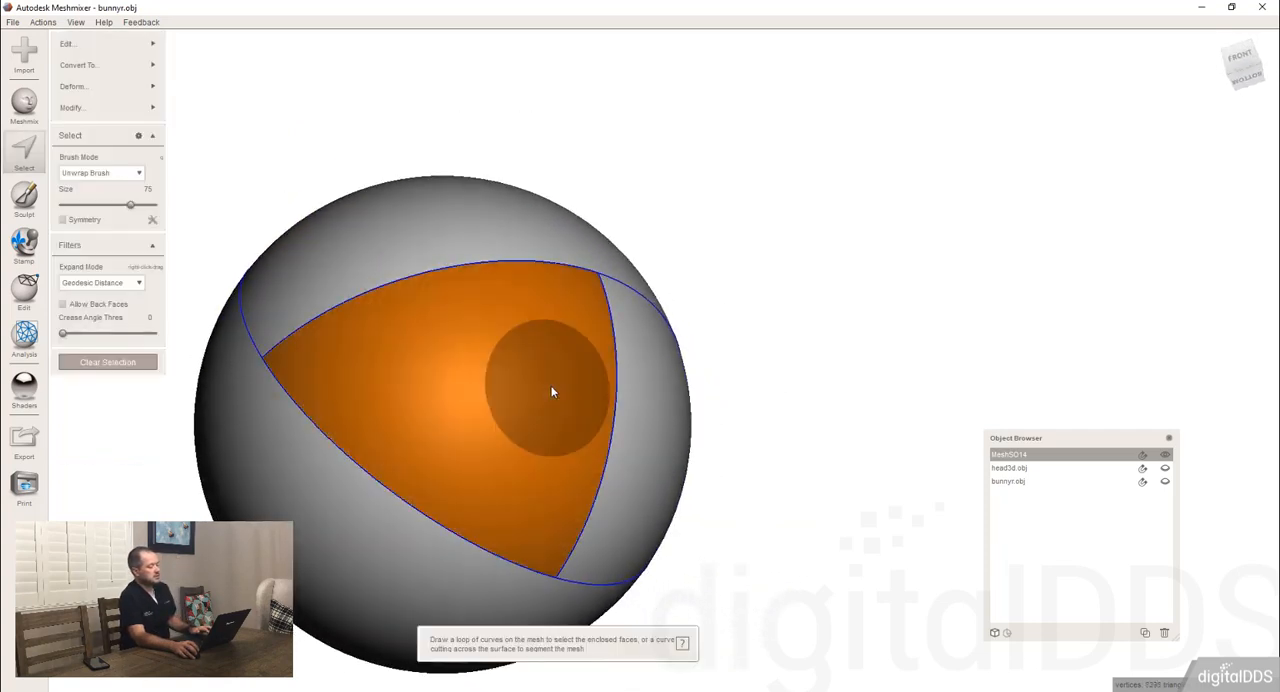
Clear the face selection and run Make Solid on the MeshSO14 sphere.
left_click(90, 364)
right_click_drag(523, 292, 537, 324)
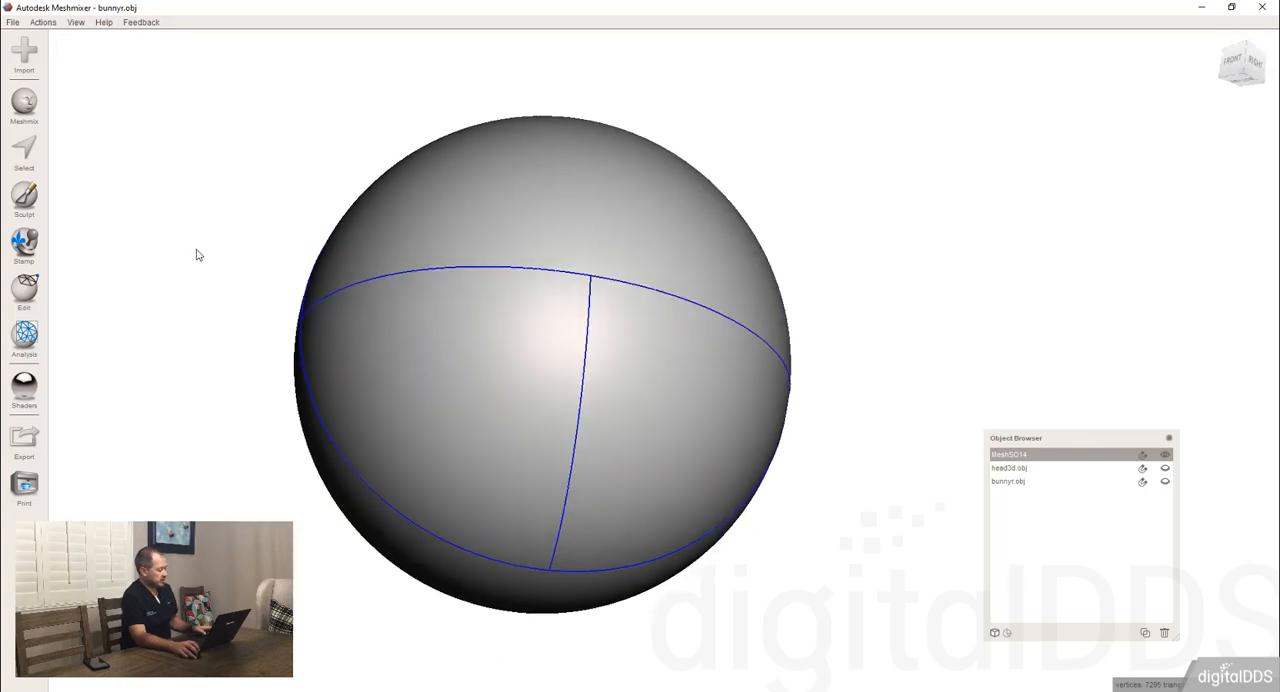
left_click(14, 290)
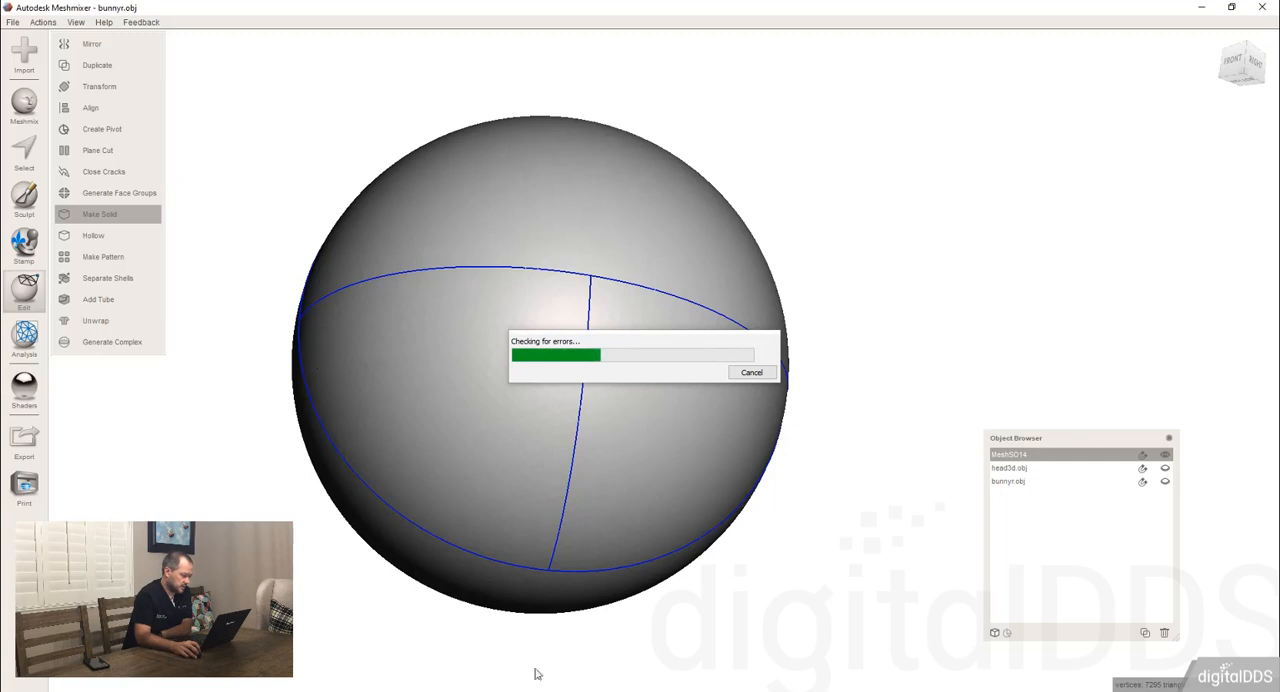
right_click_drag(481, 363, 473, 420)
Disable Close Open Boundaries in the sphere's advanced solid options, update and inspect the solid, and discard the operation.
left_click(134, 340)
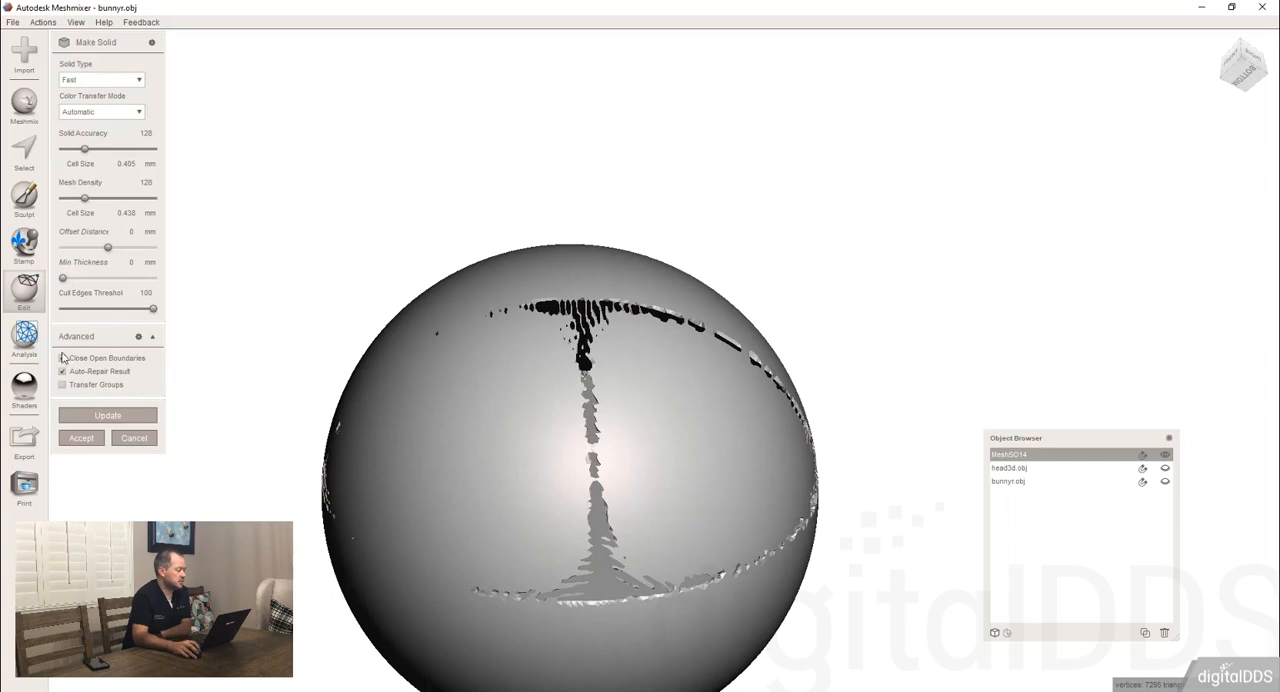
left_click(127, 417)
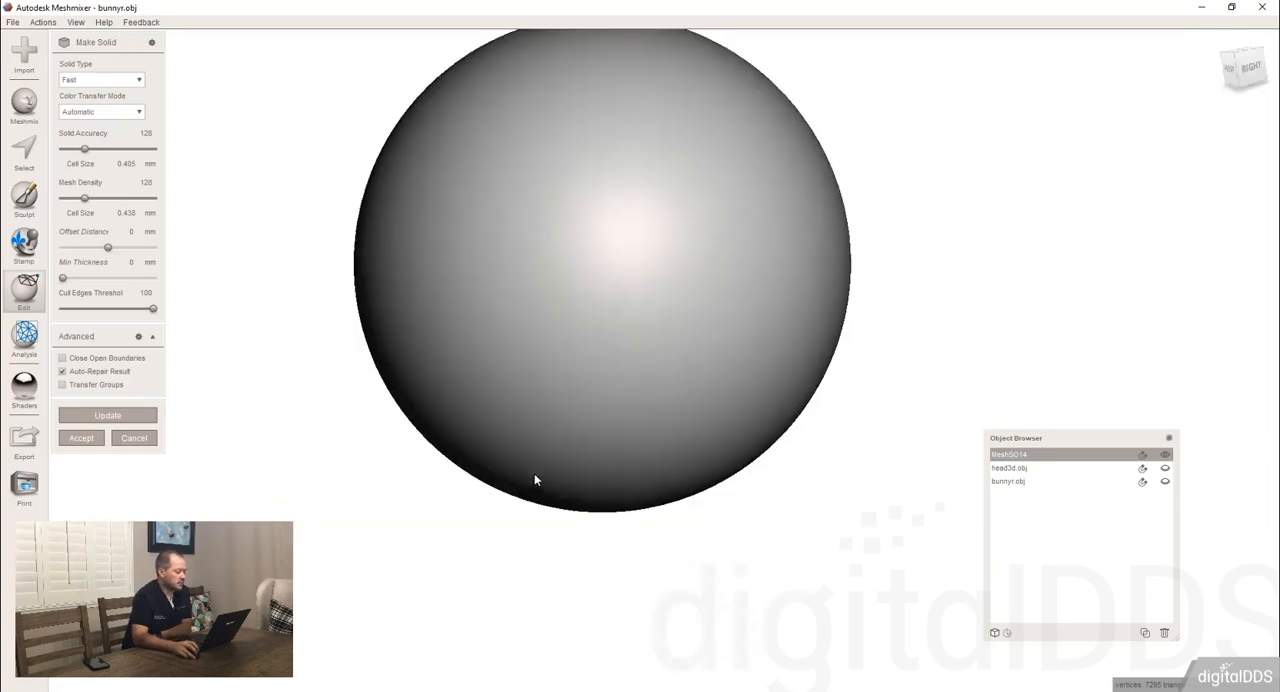
mouse_move(534, 480)
right_mouse_down()
mouse_move(609, 426)
mouse_move(760, 469)
mouse_move(543, 426)
mouse_move(573, 481)
mouse_move(531, 466)
right_mouse_up()
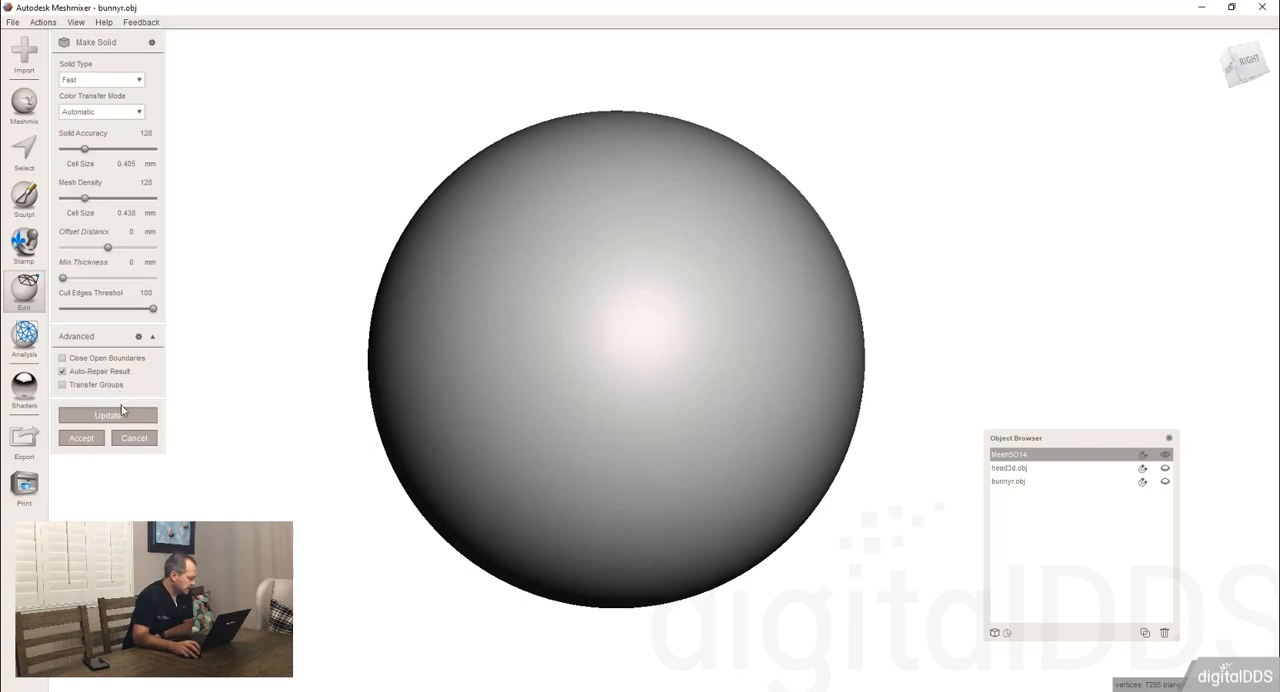
left_click(134, 438)
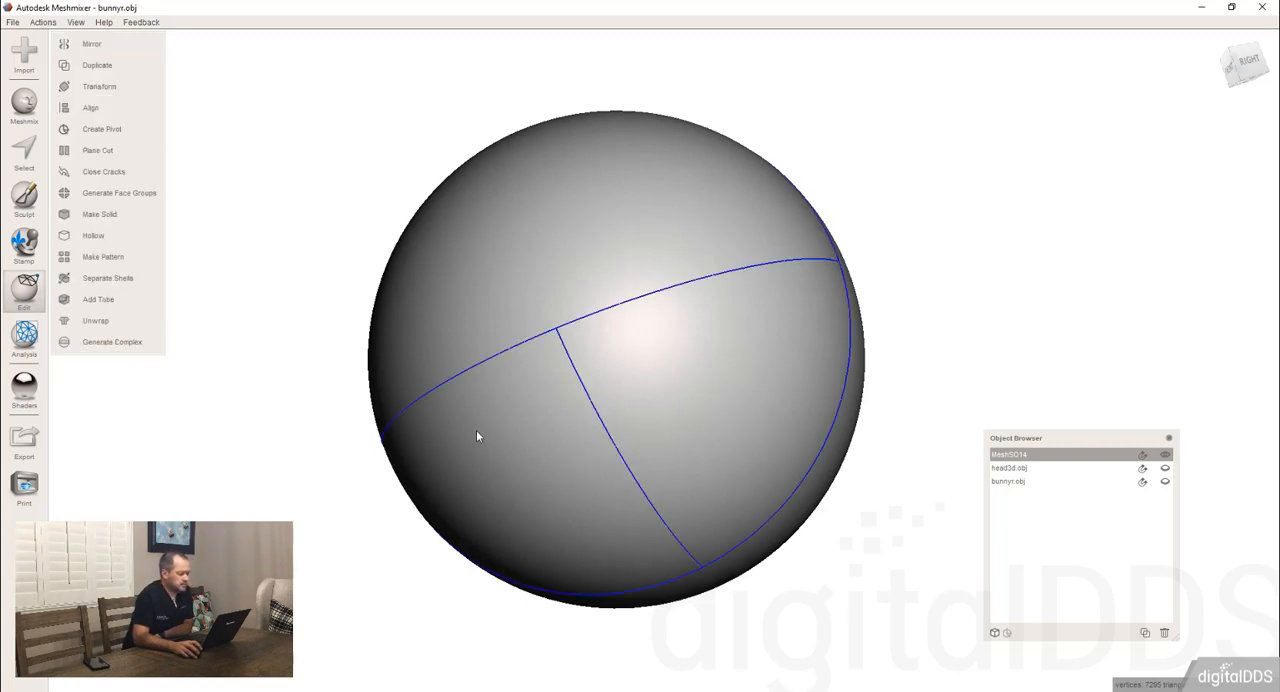
Hide the MeshSO14 sphere, show head3d.obj and orient the whole head to face the front.
left_click(1165, 455)
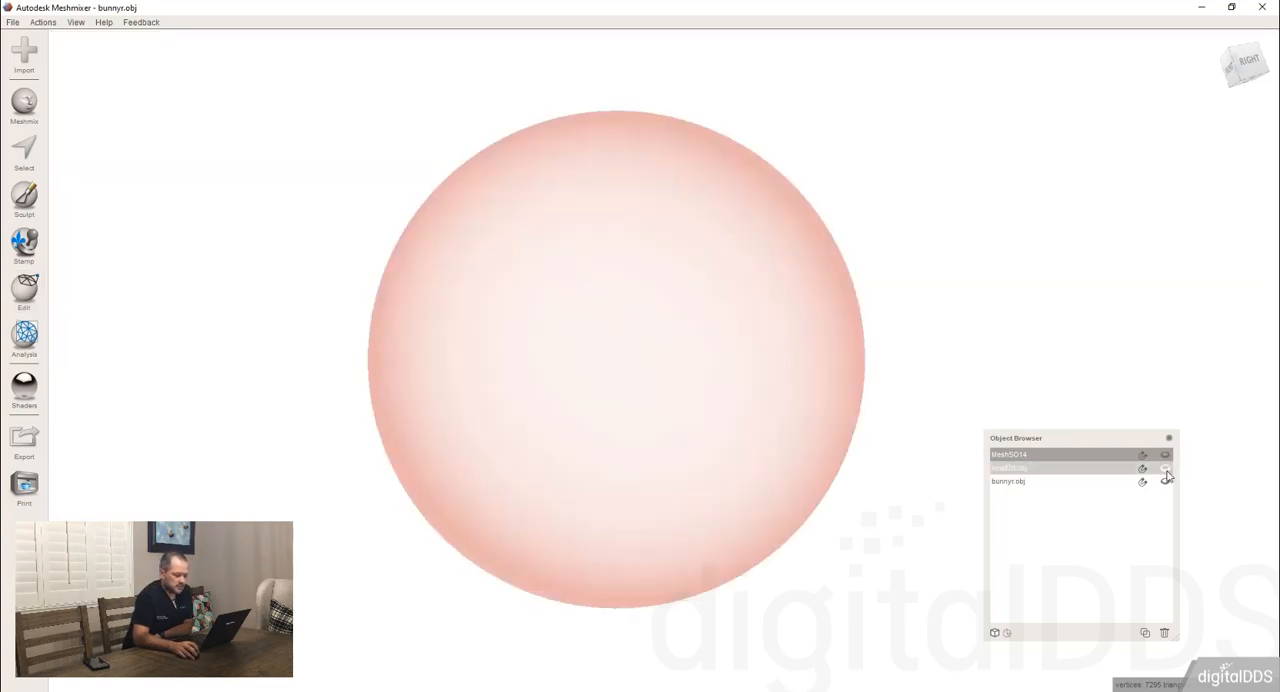
left_click(1164, 468)
scroll(558, 324, "down", 4)
left_click(380, 314)
right_click_drag(381, 315, 670, 348)
scroll(527, 331, "down", 8)
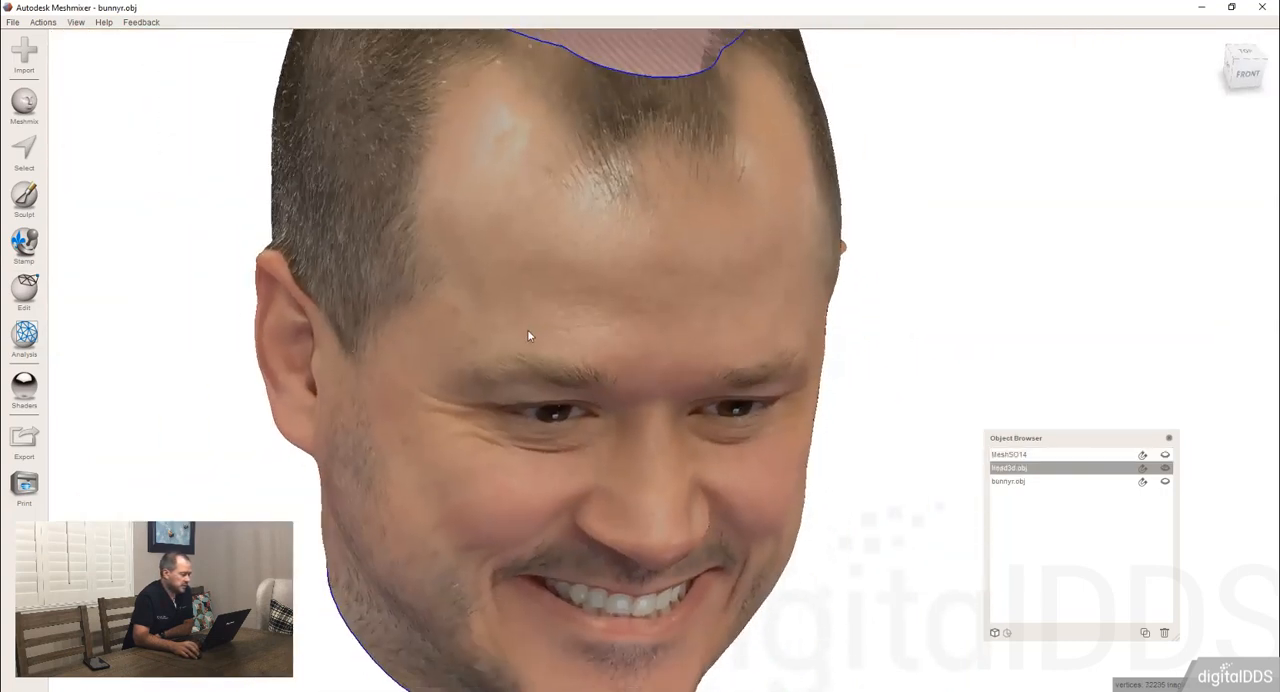
scroll(525, 358, "down", 3)
right_click_drag(580, 415, 565, 383)
scroll(600, 370, "up", 3)
scroll(545, 348, "down", 2)
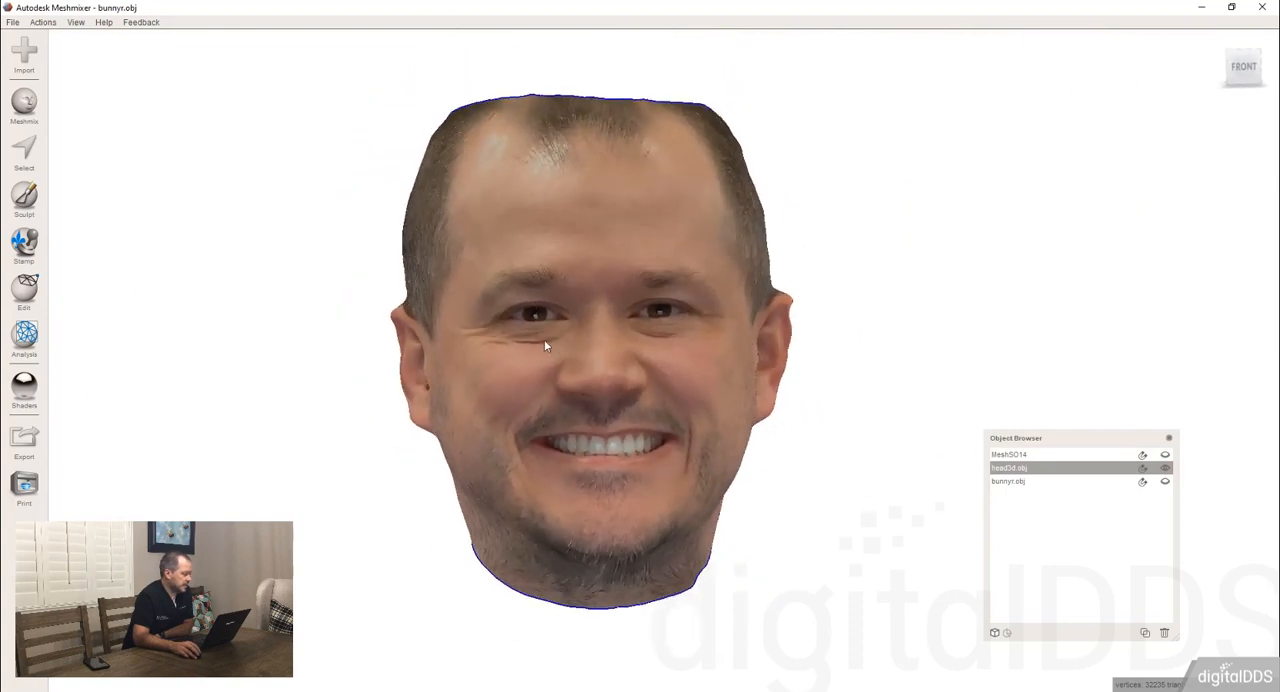
Run Make Solid on the head with the color transfer mode set to No Colors, update it and examine it.
left_click(26, 290)
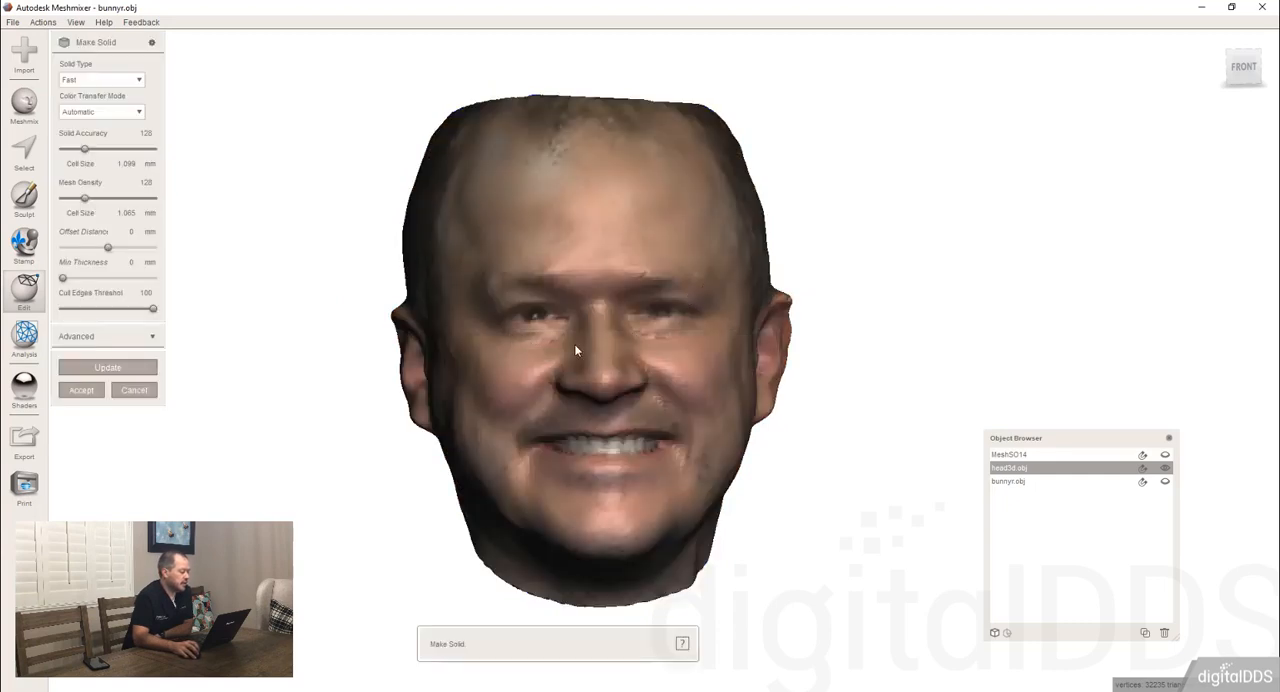
right_click_drag(574, 344, 664, 341)
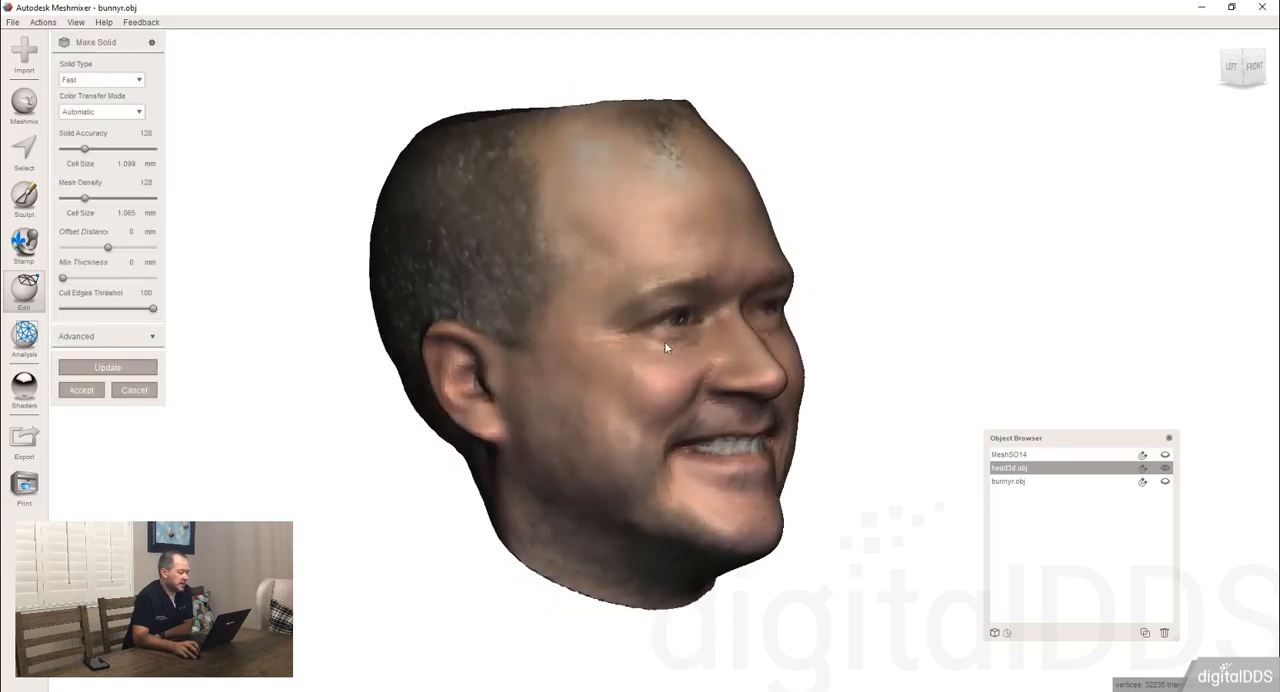
left_click(84, 112)
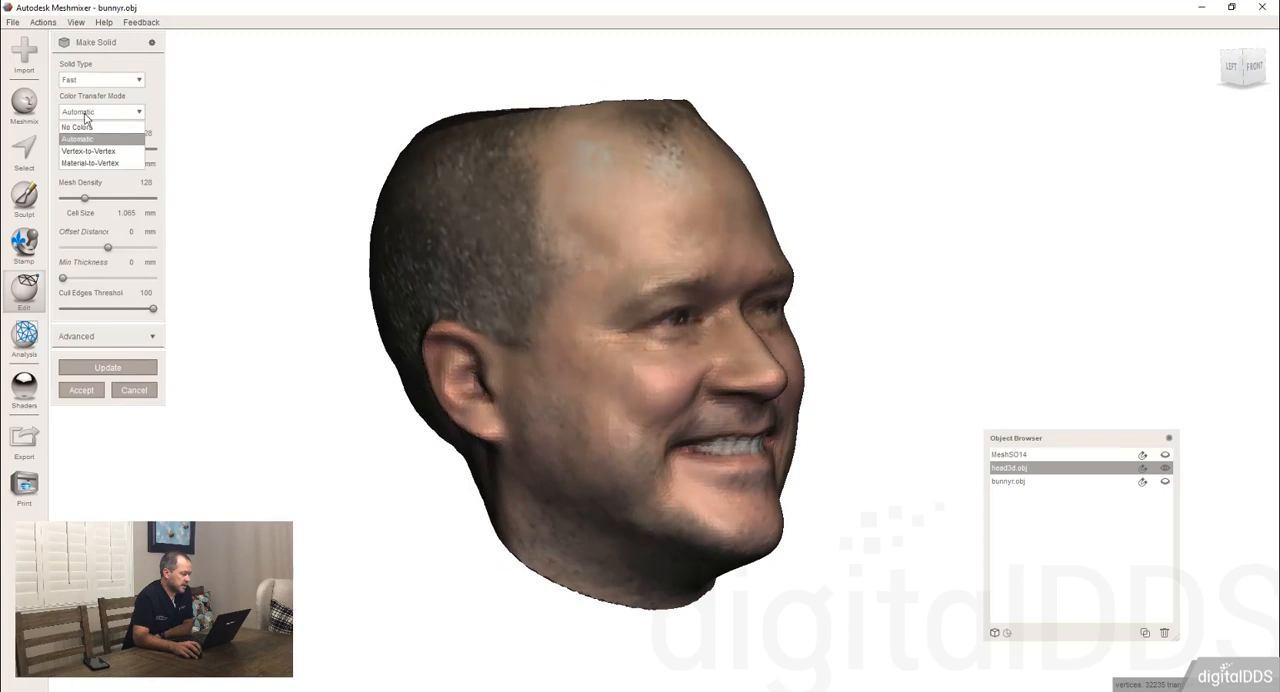
left_click(80, 131)
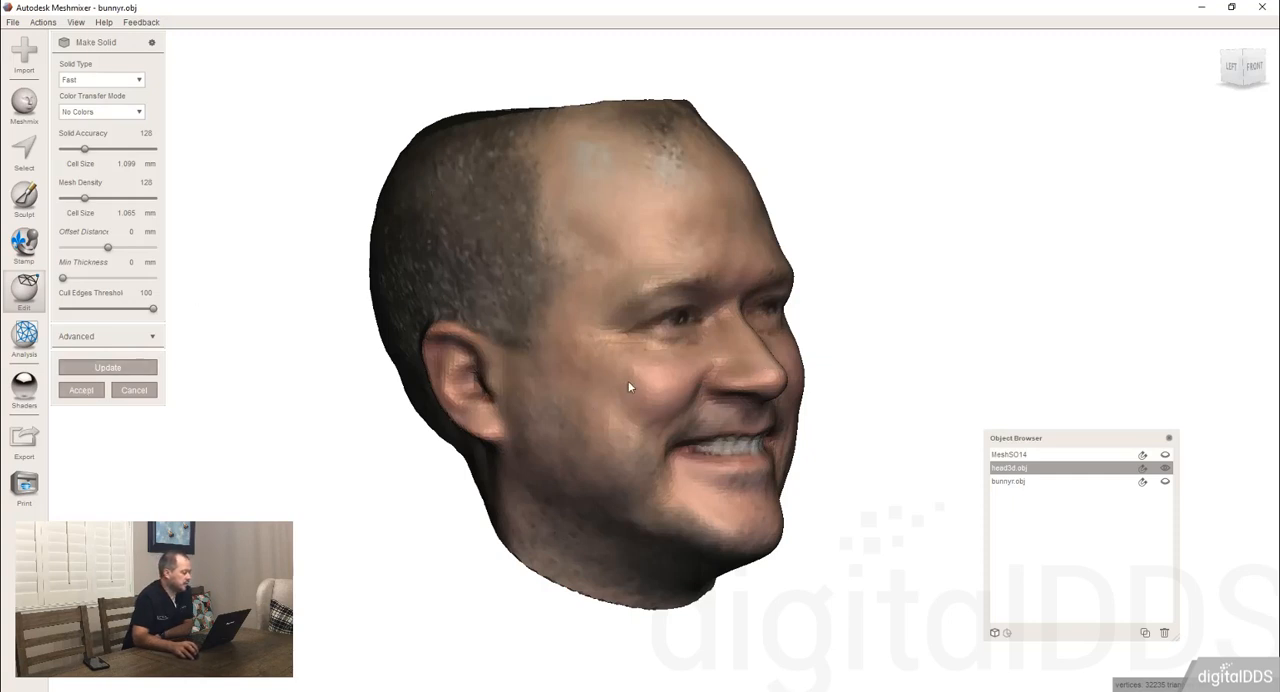
right_click_drag(630, 384, 540, 386)
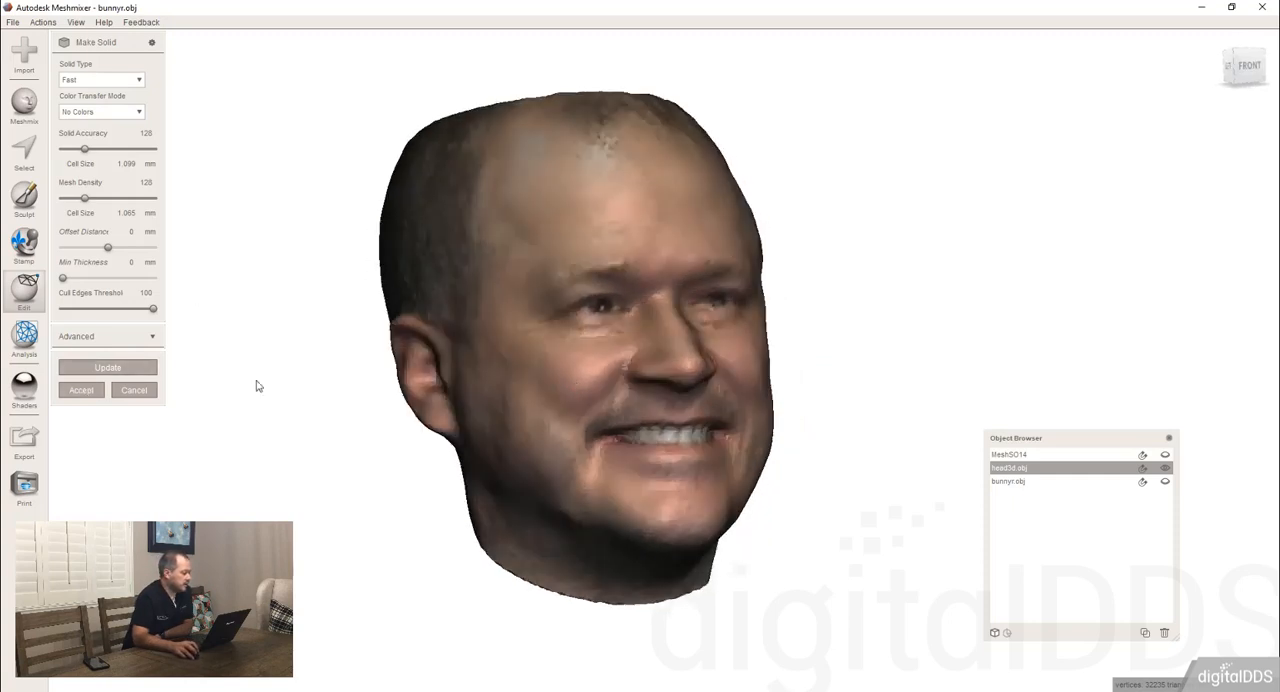
left_click(107, 368)
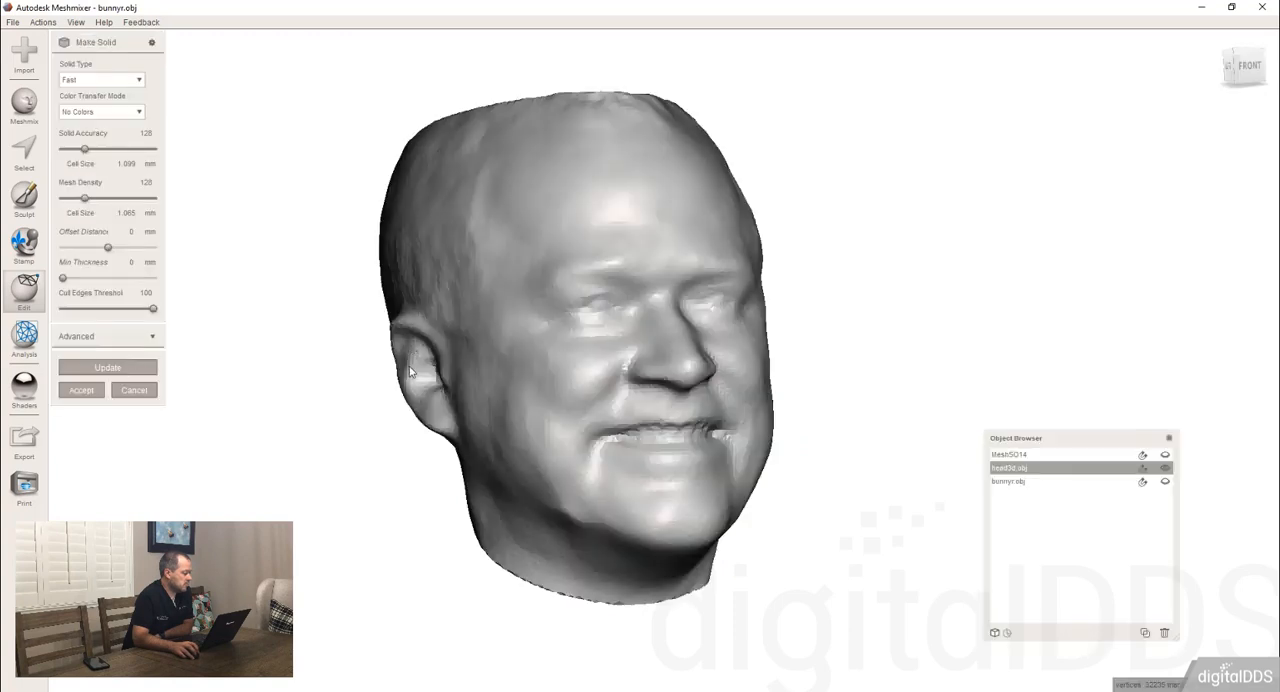
right_click_drag(412, 360, 363, 375)
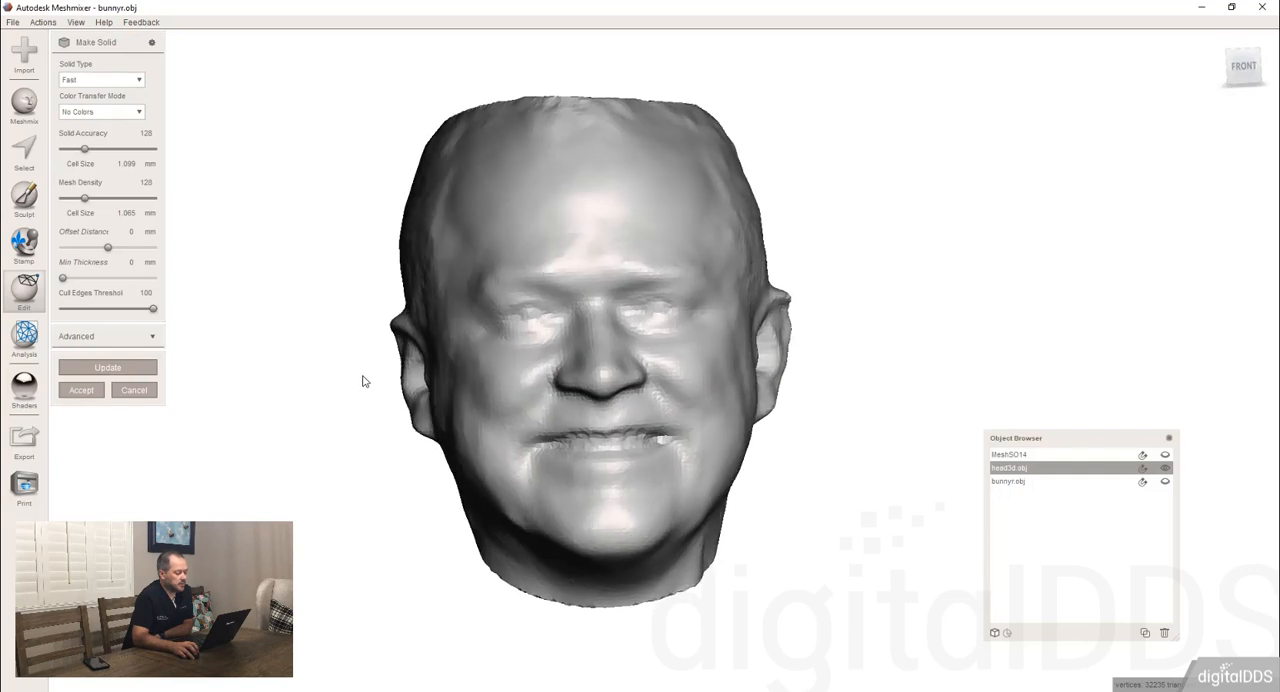
Set the solid head's color transfer mode to Material-to-Vertex, update it and check the transferred colors.
left_click(90, 112)
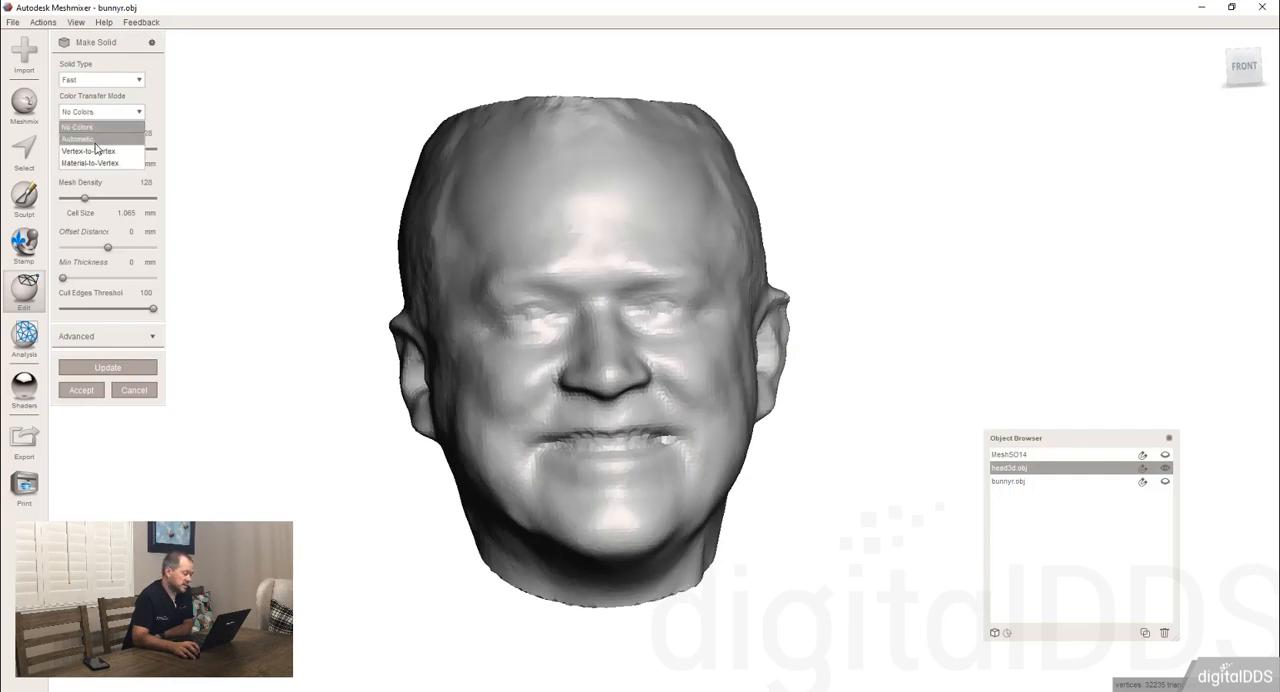
left_click(97, 164)
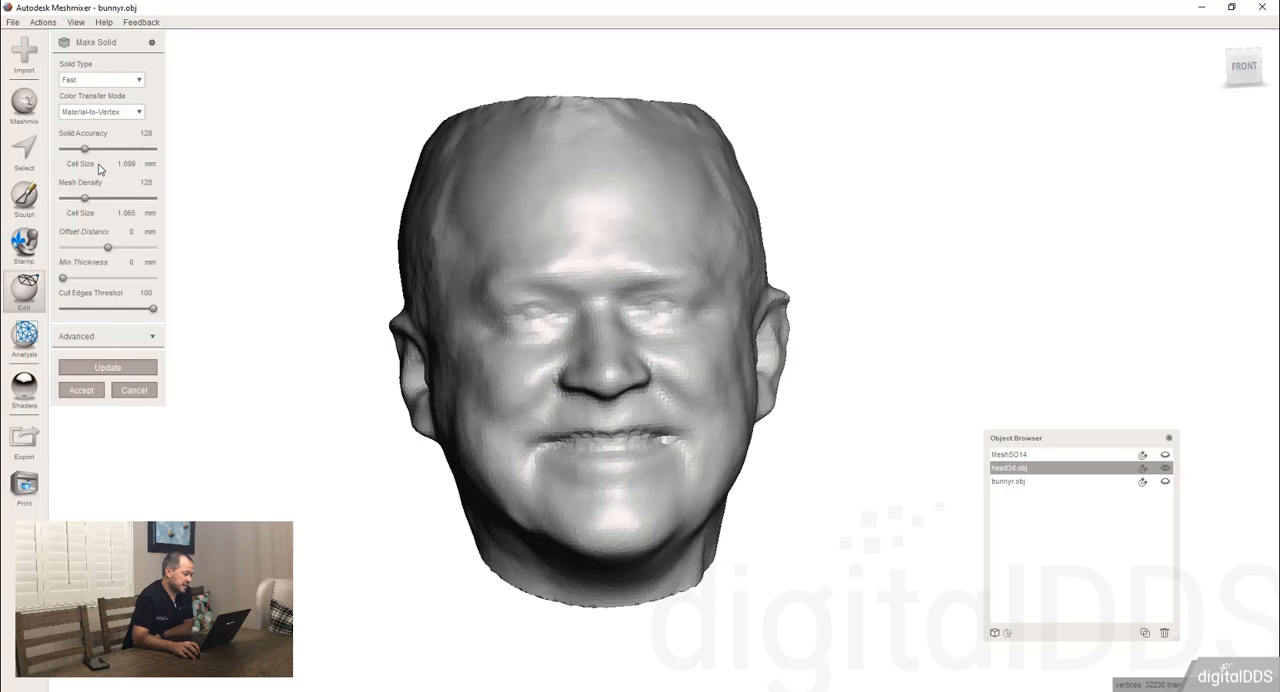
left_click(108, 368)
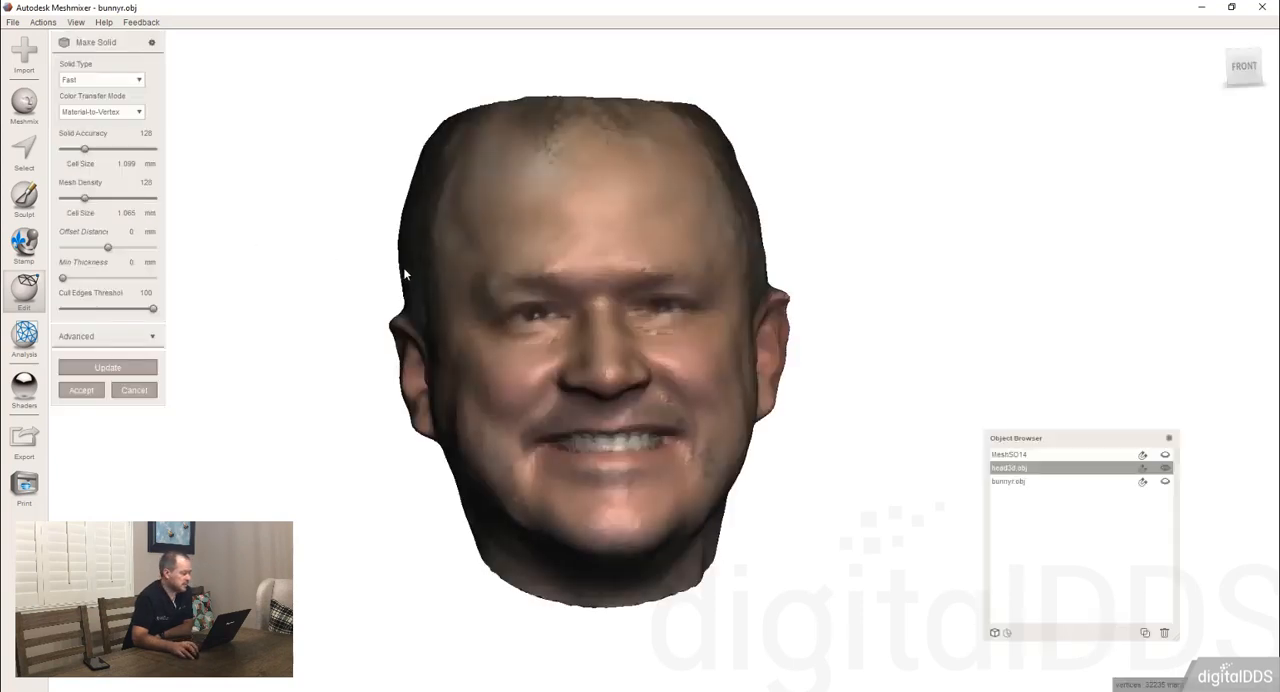
right_click_drag(403, 267, 580, 312)
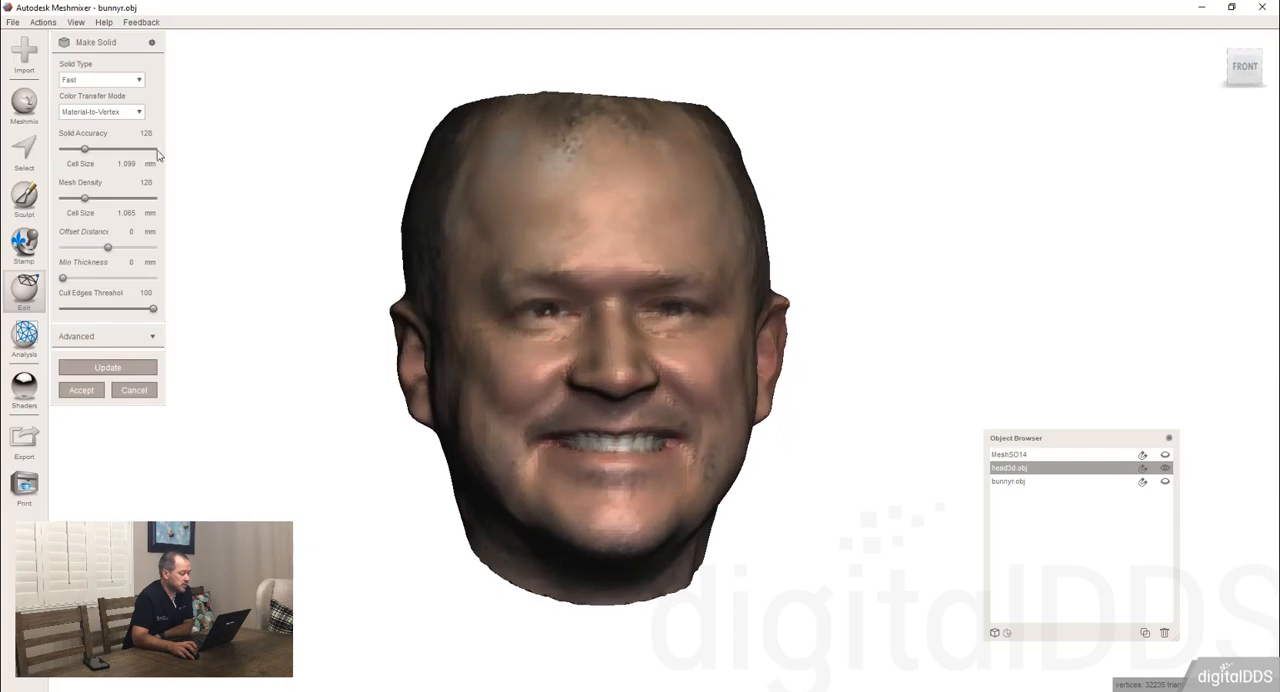
Set both the solid accuracy and the mesh density of the head to 250 and update the solid.
left_click_drag(137, 135, 152, 138)
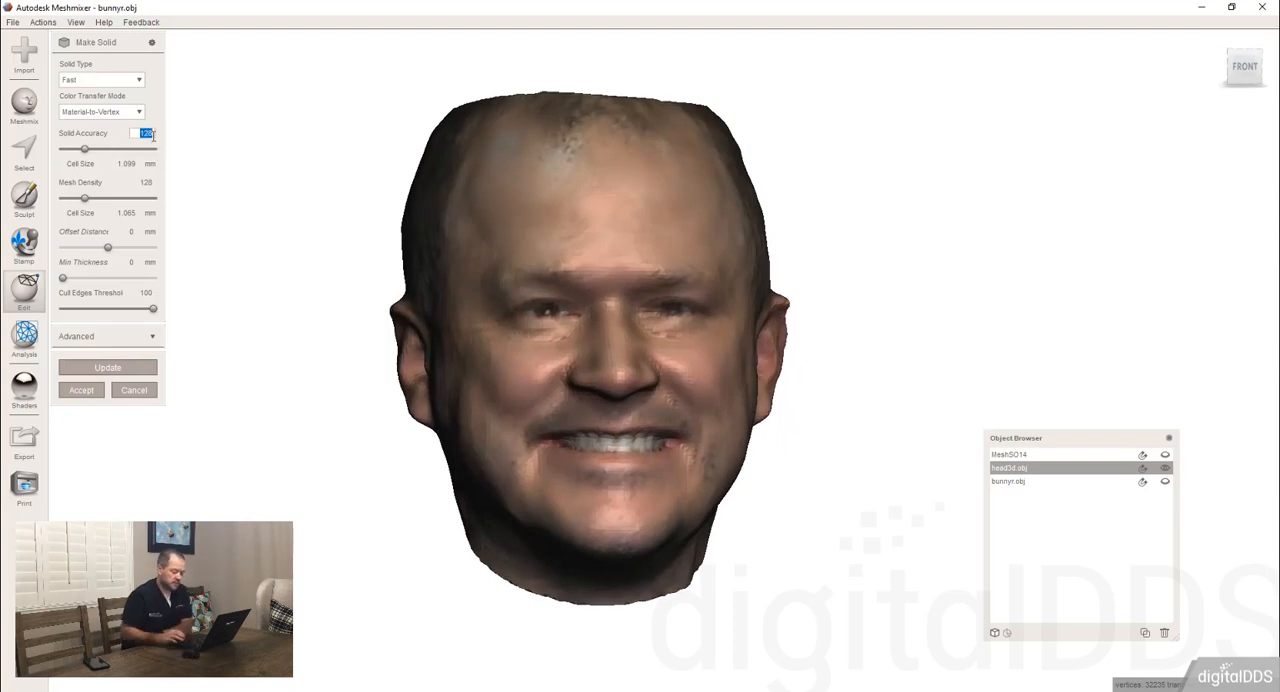
type("250")
key("Tab")
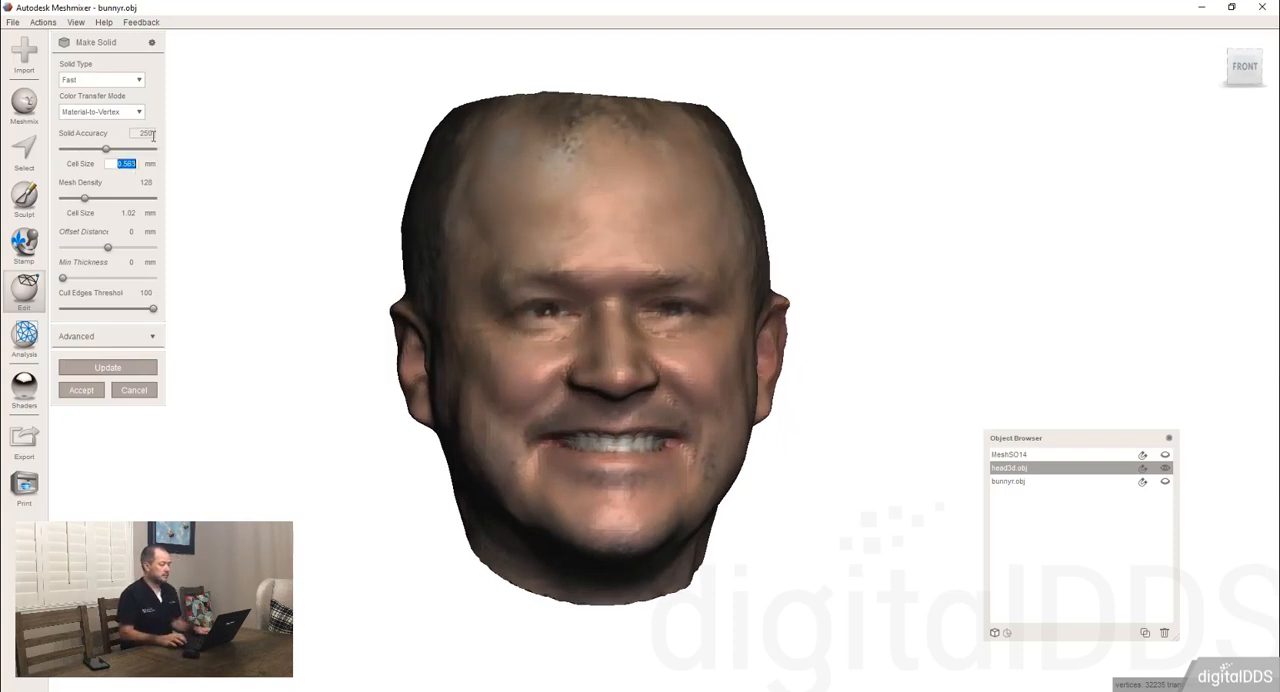
key("Tab")
type("250")
key("Return")
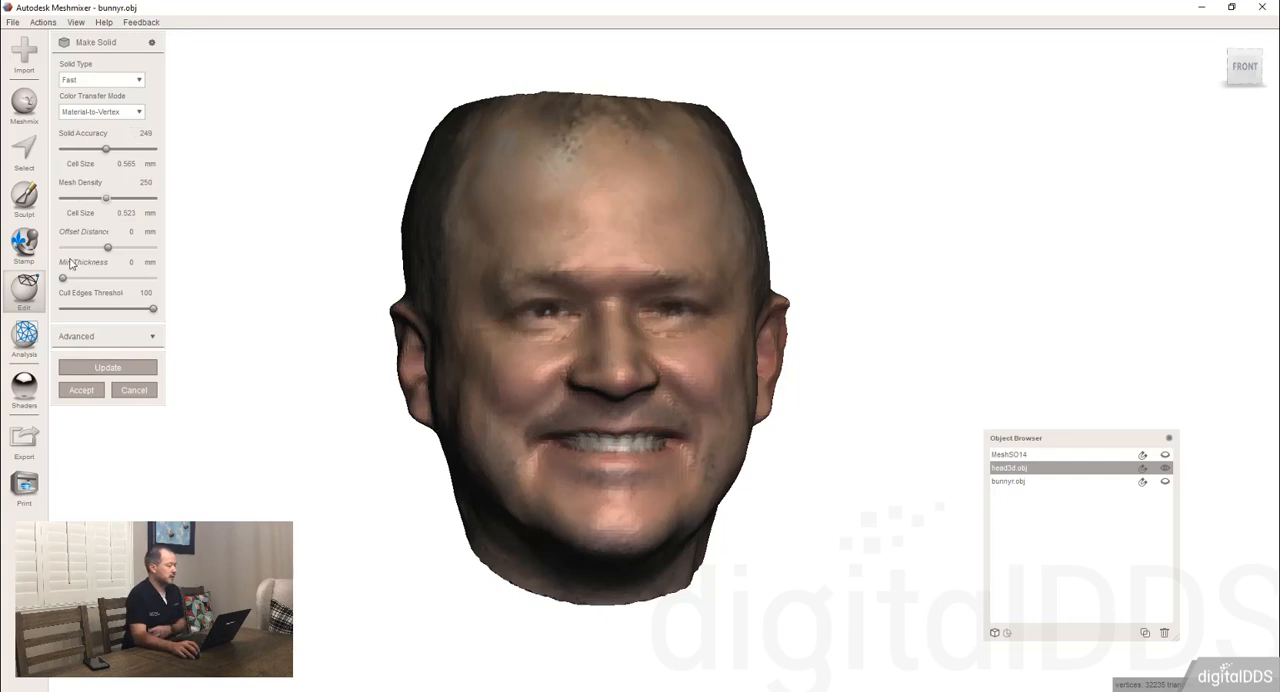
left_click(122, 370)
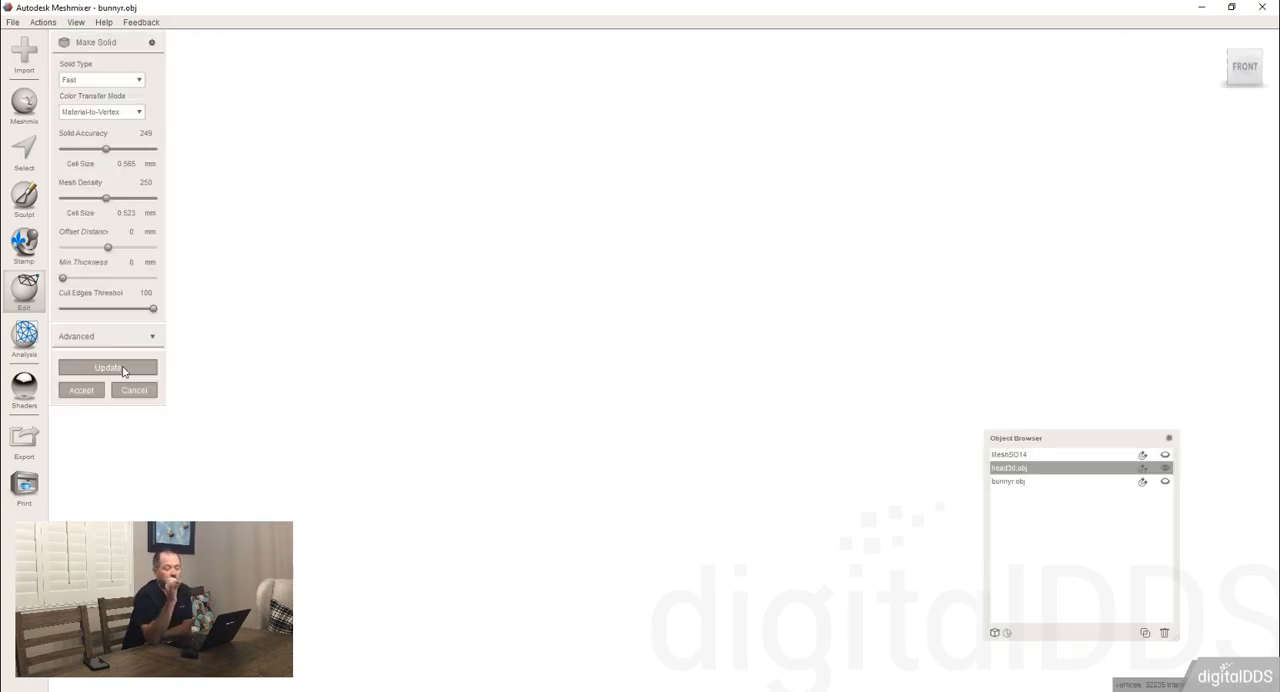
Accept the solid head as a separate object and examine the filled opening at its crown.
right_click_drag(367, 421, 565, 420)
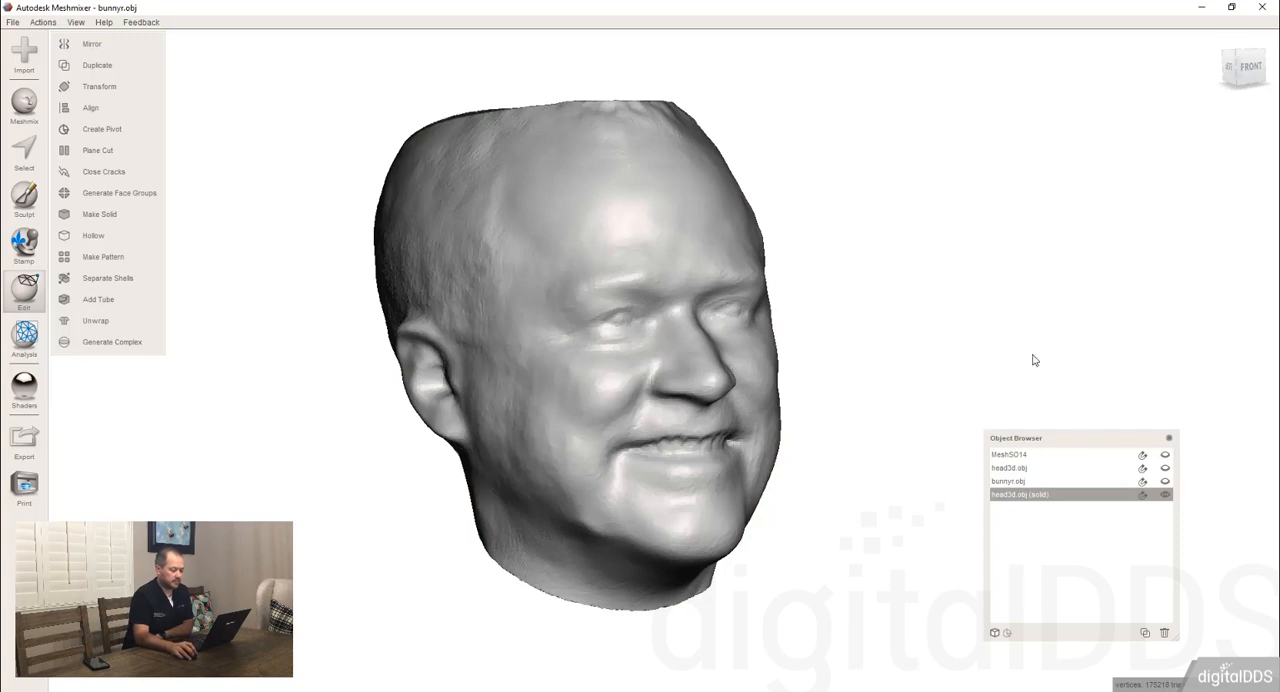
right_click_drag(974, 291, 1069, 504)
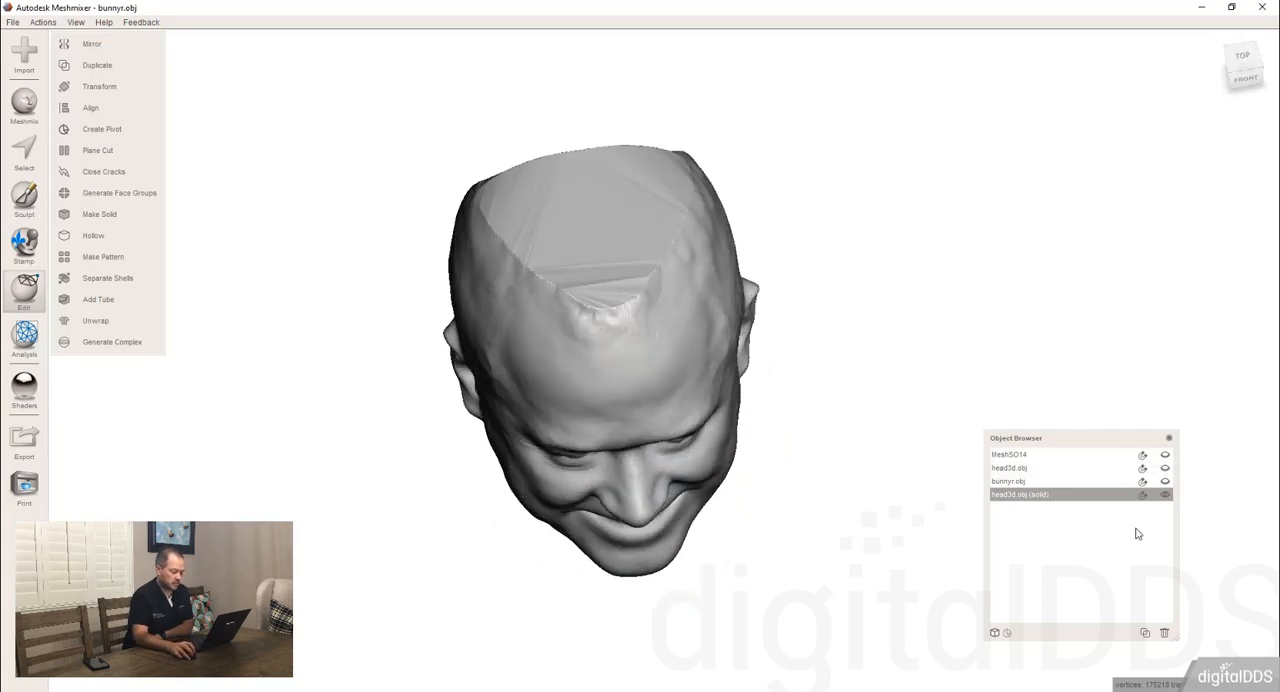
right_click_drag(1118, 571, 744, 324)
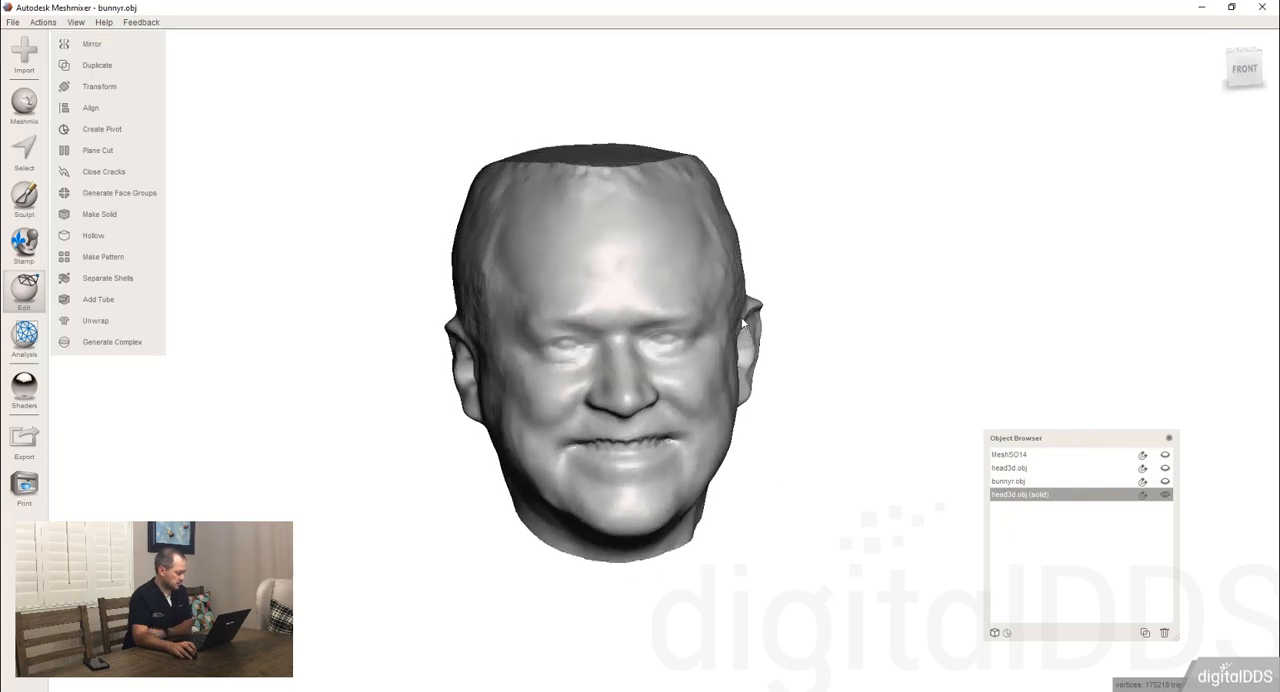
right_click_drag(590, 184, 571, 303)
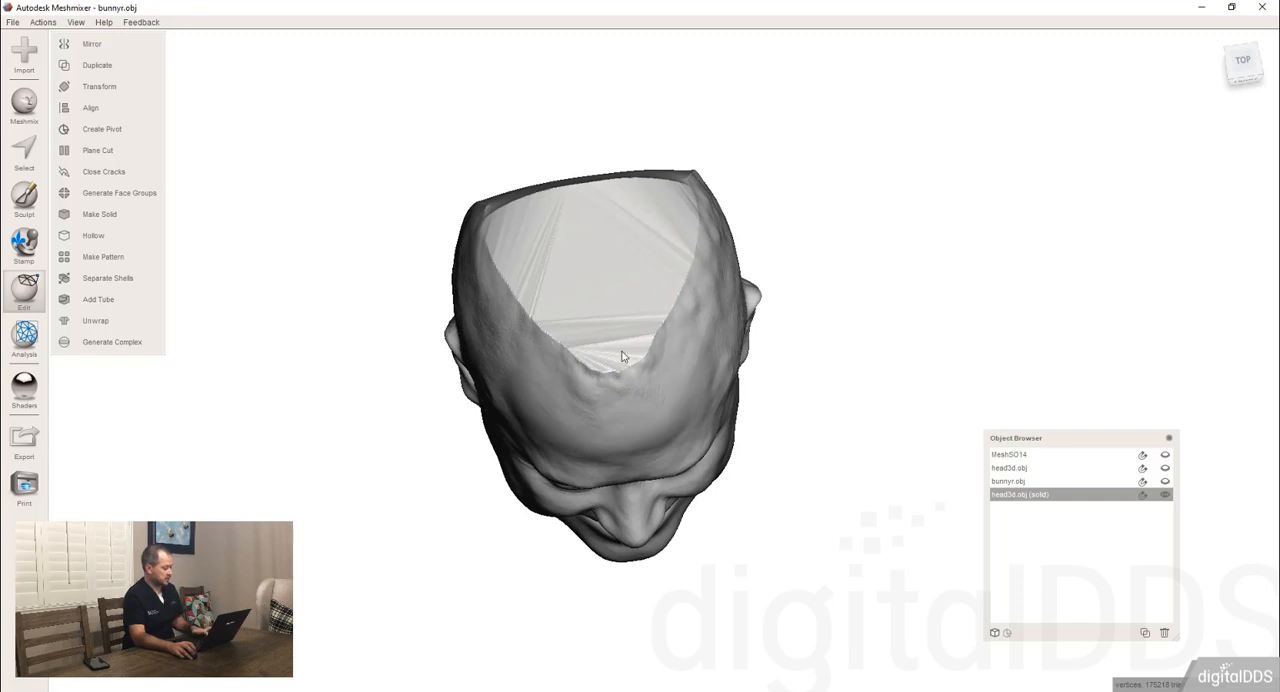
Move the solid head beside the original, show head3d.obj to compare the two, and cancel the move.
key("t")
left_click_drag(608, 344, 880, 329)
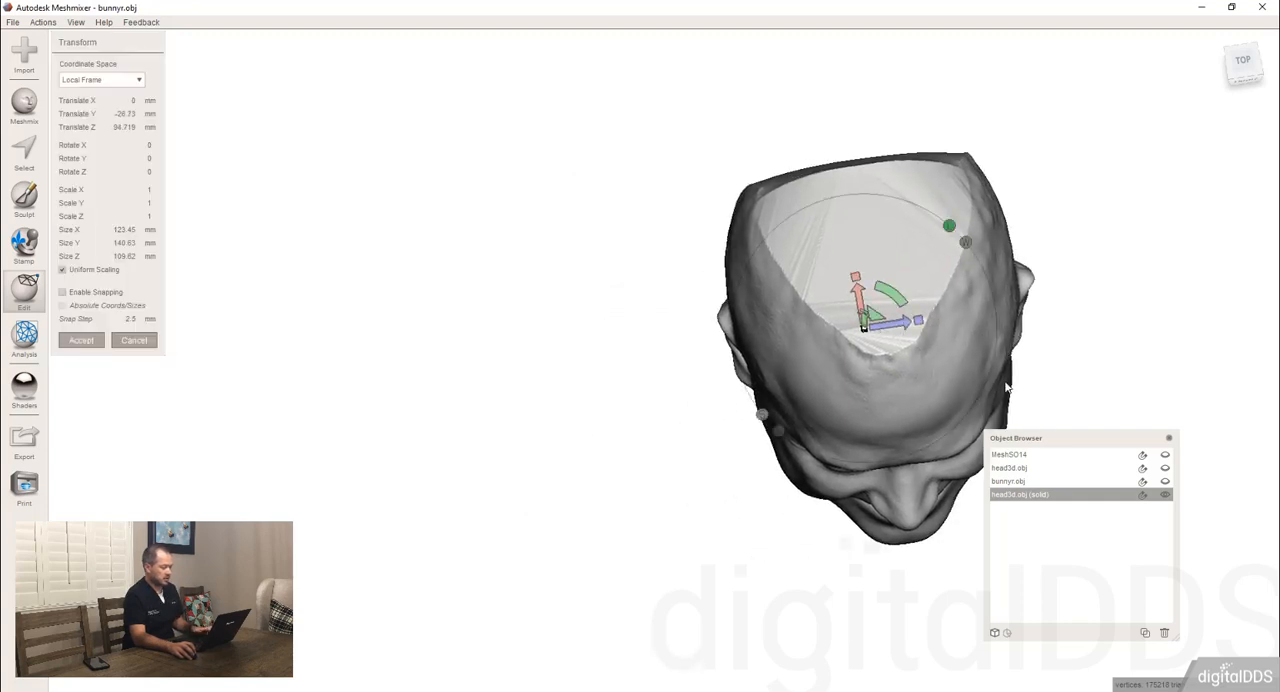
left_click(1165, 468)
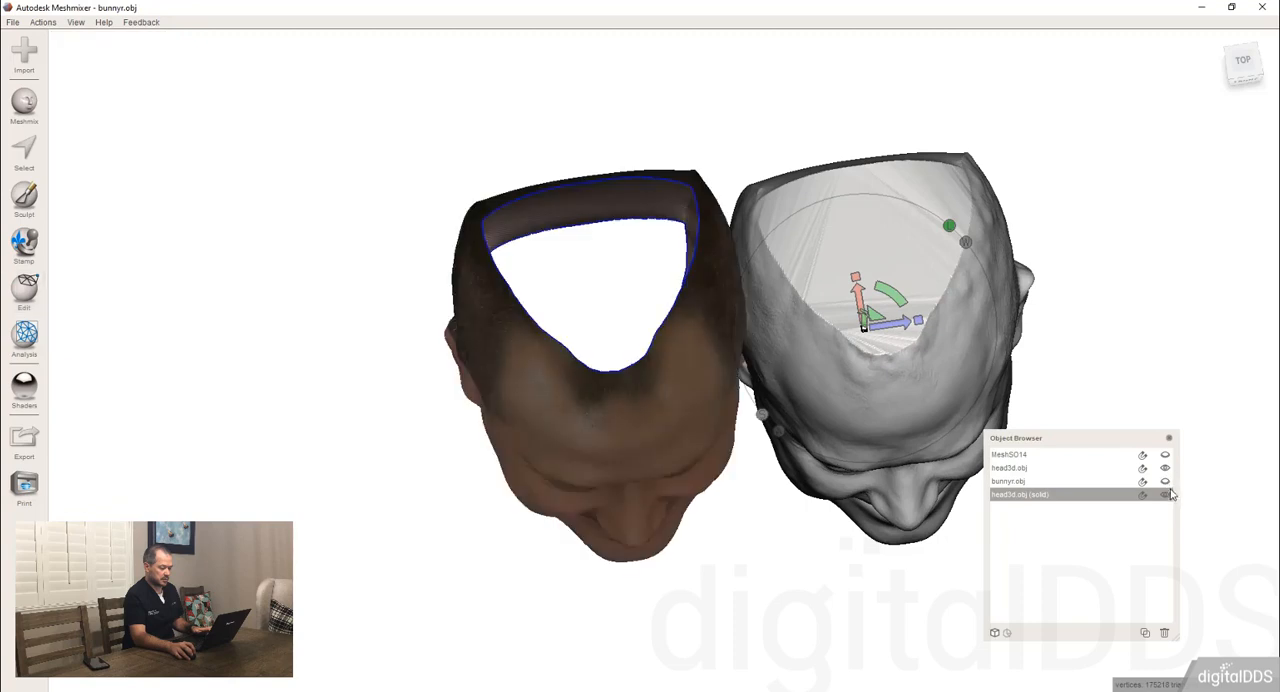
right_click_drag(977, 521, 947, 371)
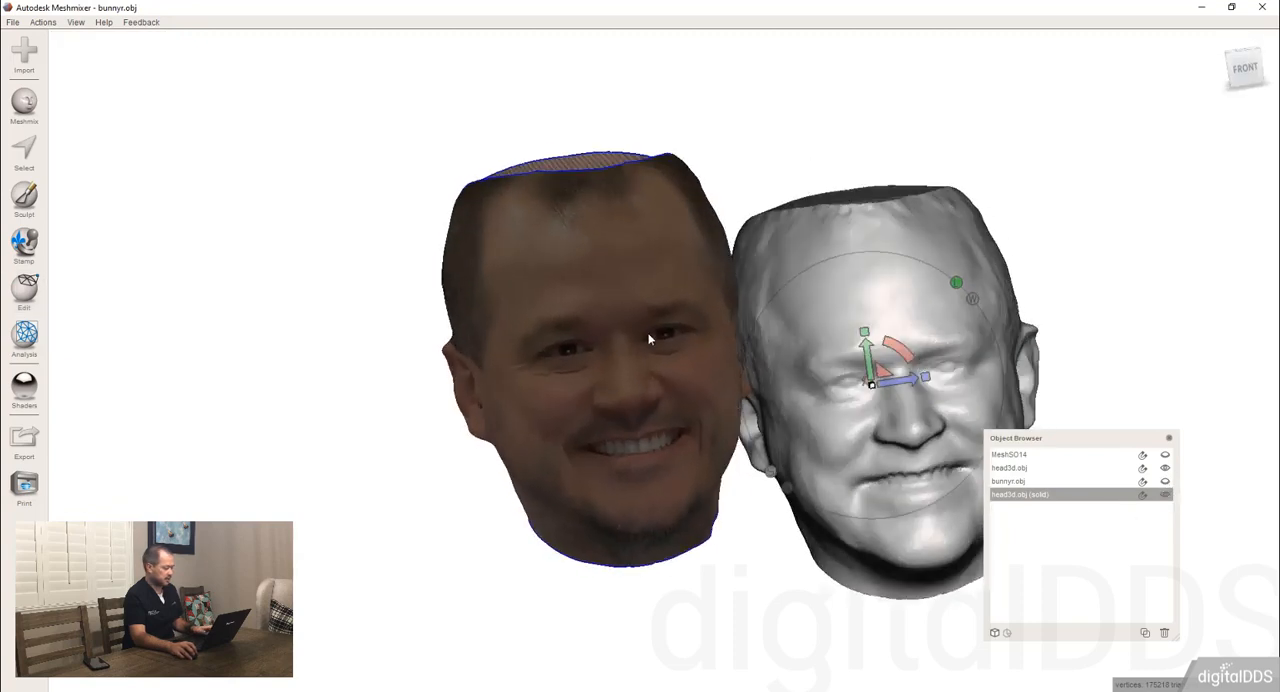
key("Escape")
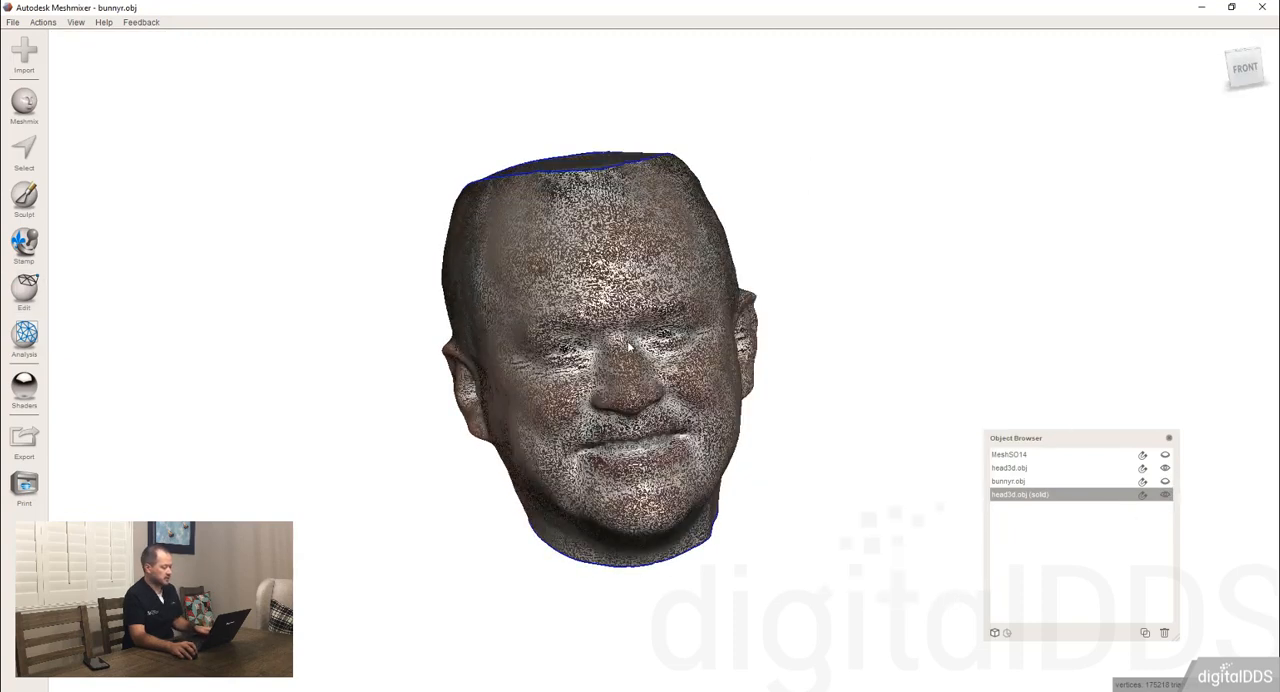
Hide the solid head, select the original head3d.obj and start Make Solid on it to inspect the initial preview.
left_click(1165, 494)
left_click(1108, 468)
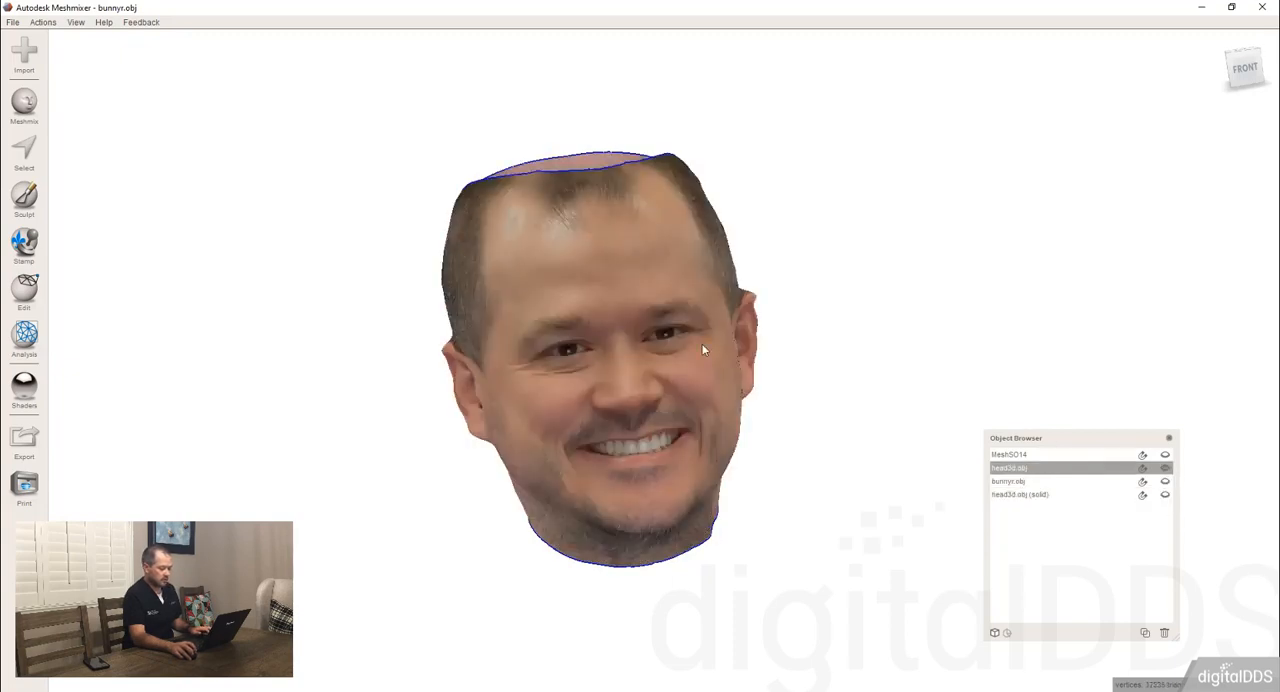
right_click_drag(700, 349, 593, 318)
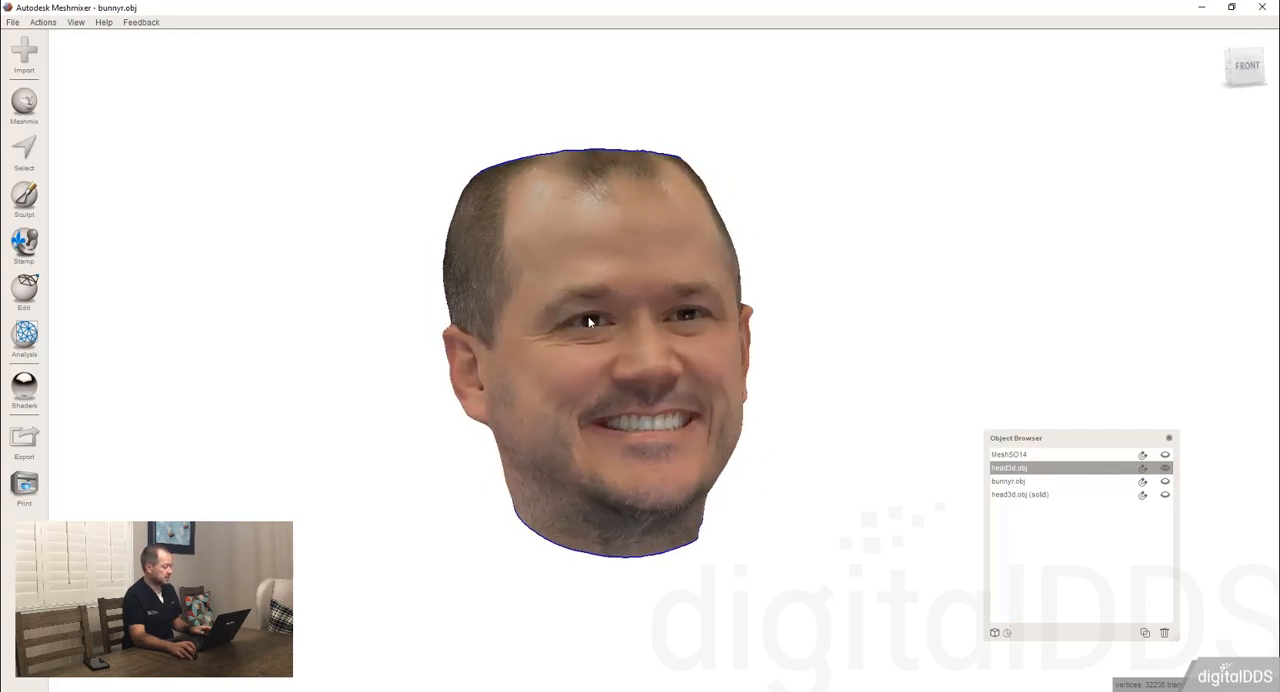
left_click(26, 292)
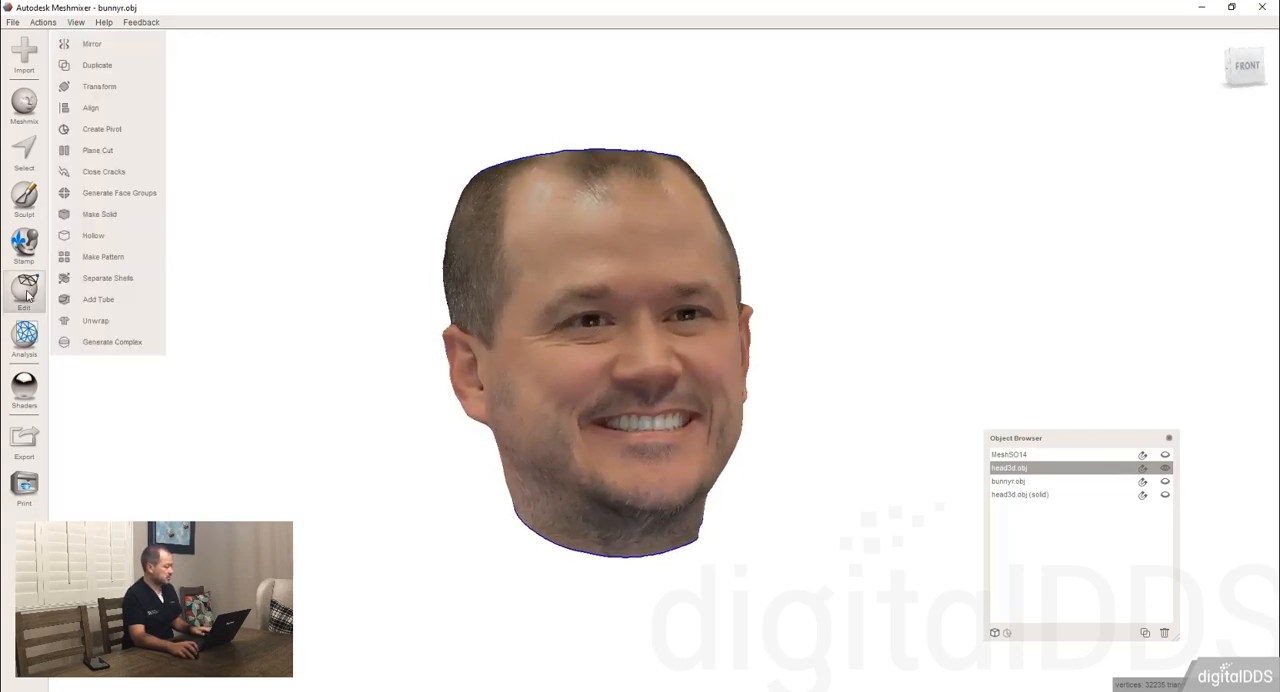
left_click(100, 216)
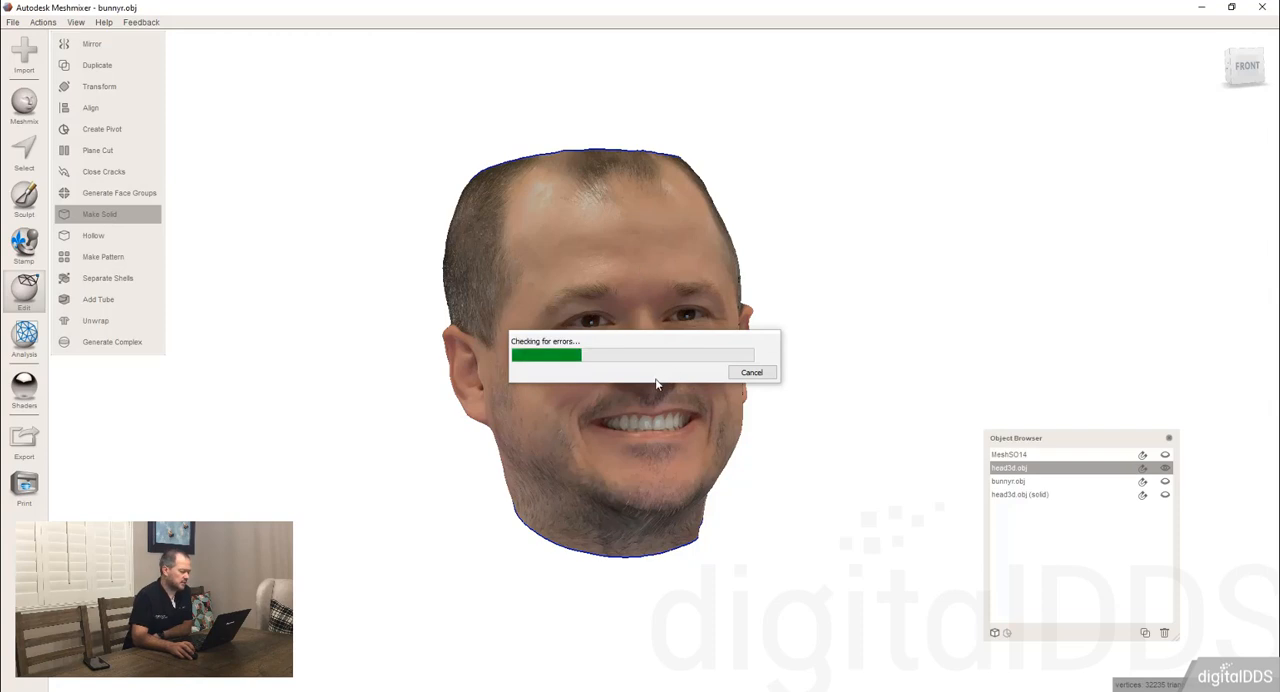
scroll(645, 421, "up", 4)
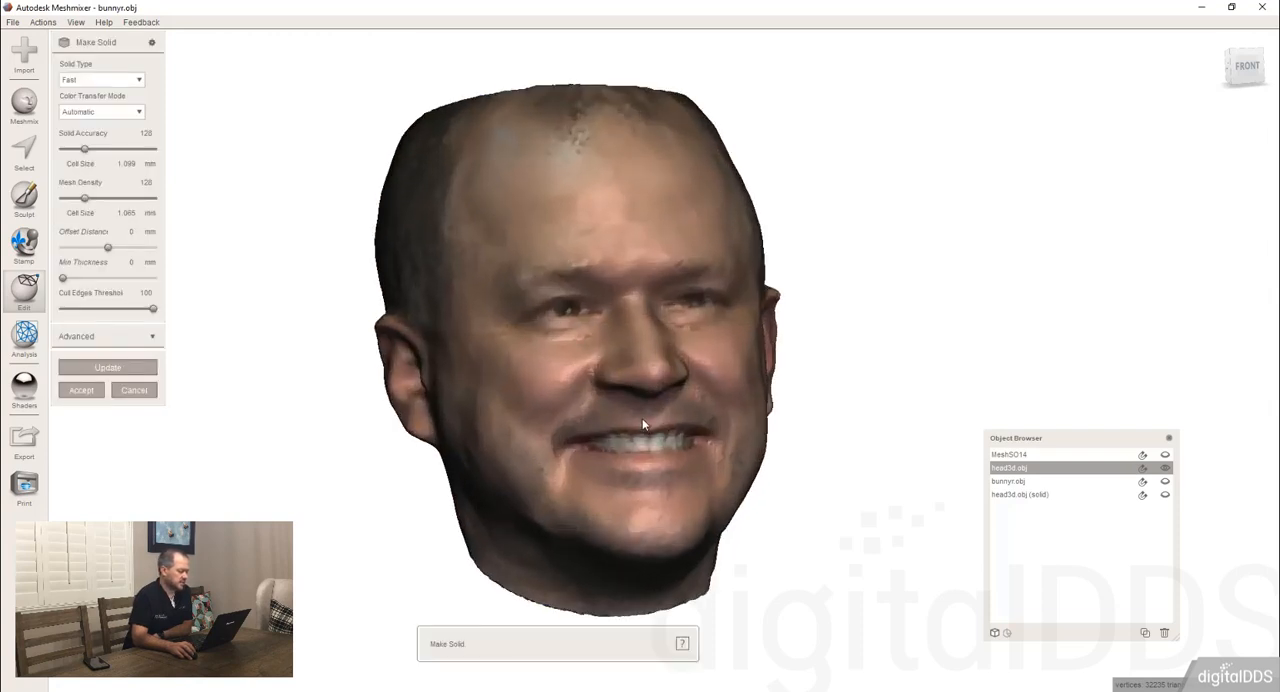
mouse_move(642, 418)
right_mouse_down()
mouse_move(588, 399)
mouse_move(604, 412)
mouse_move(630, 402)
right_mouse_up()
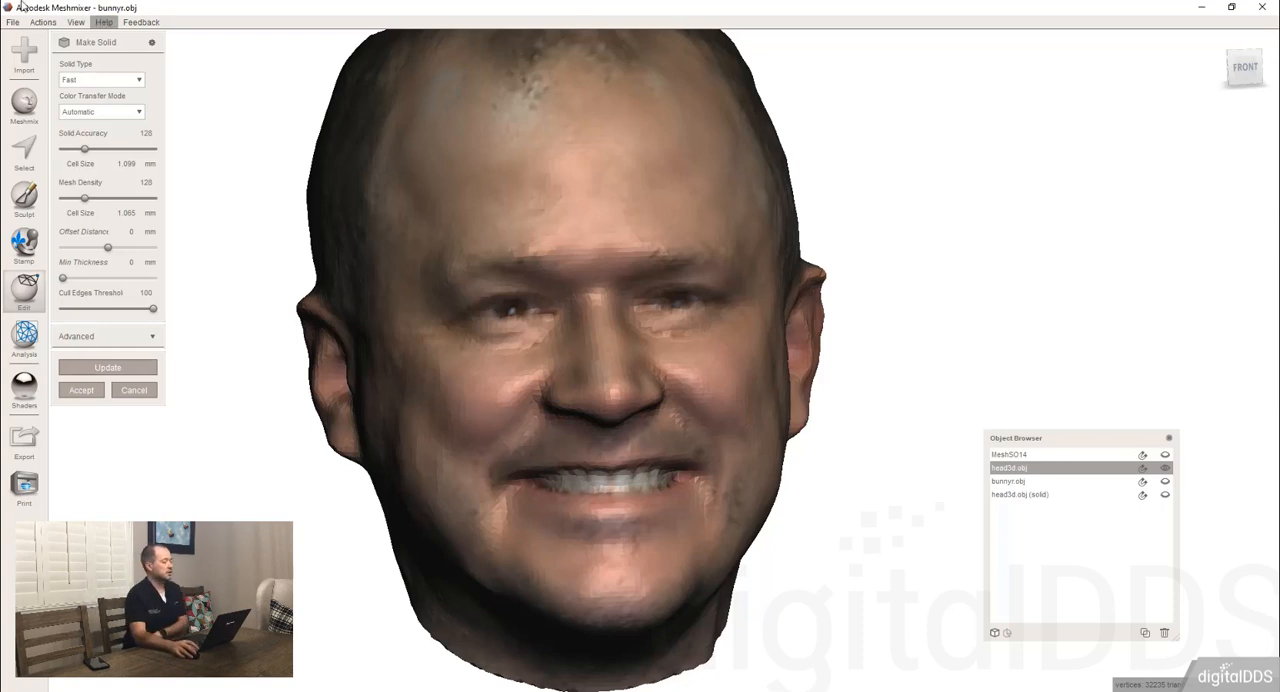
Set the color transfer mode to Vertex-to-Vertex, update the solid head and check its surface colors.
left_click(91, 115)
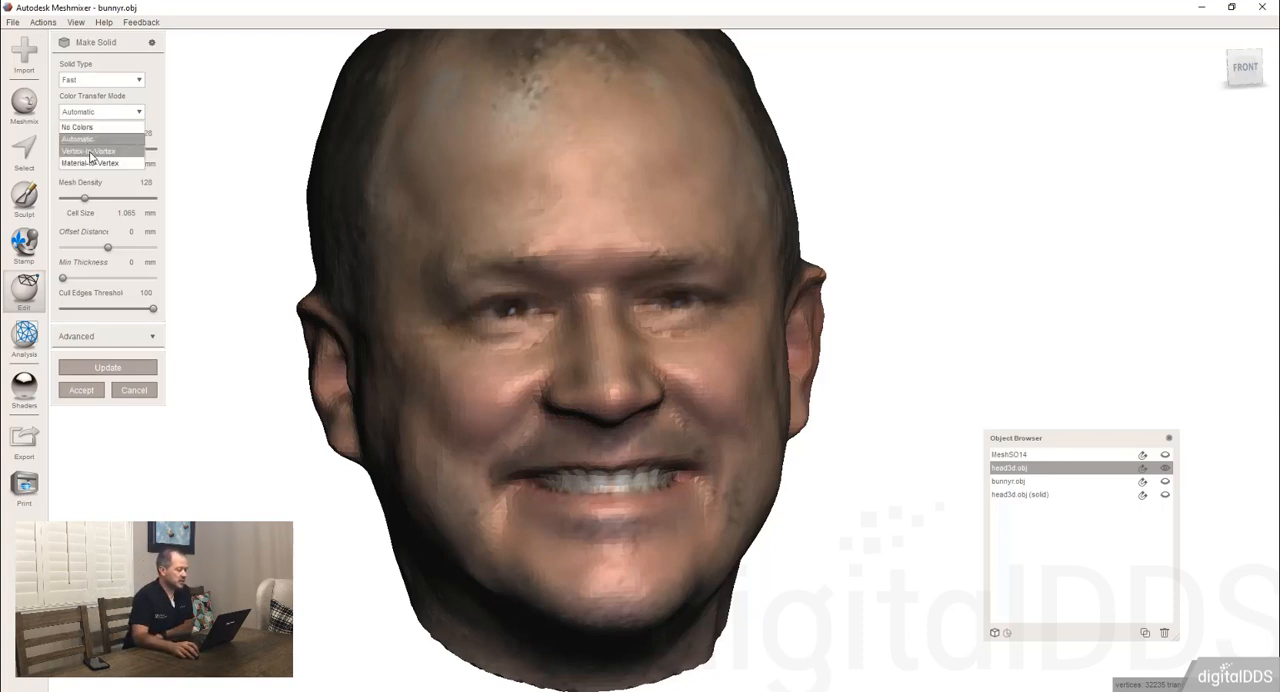
left_click(91, 152)
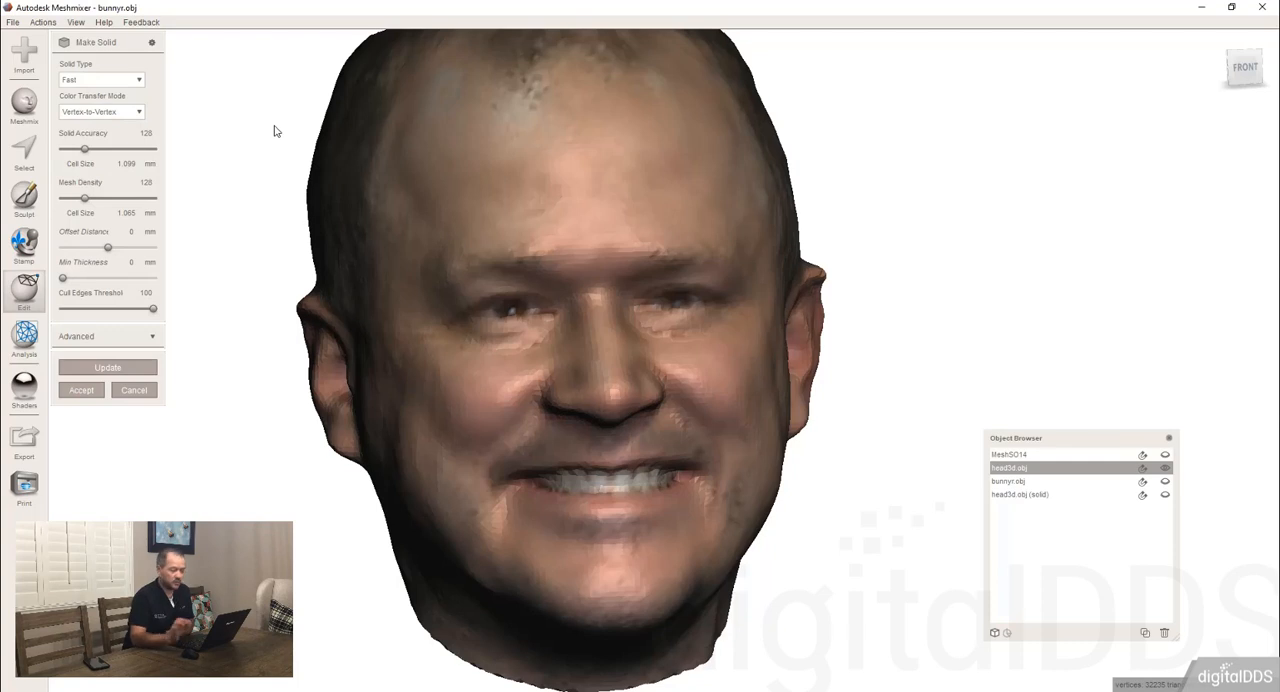
left_click(135, 367)
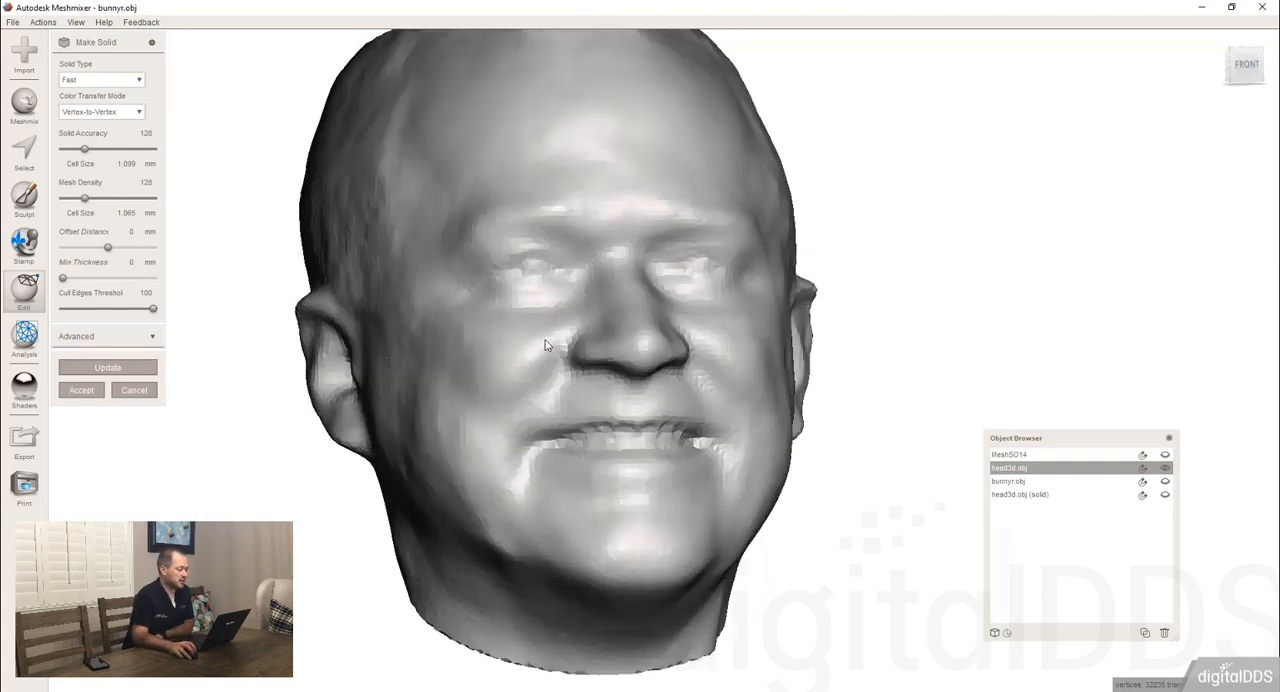
right_click_drag(545, 345, 543, 370)
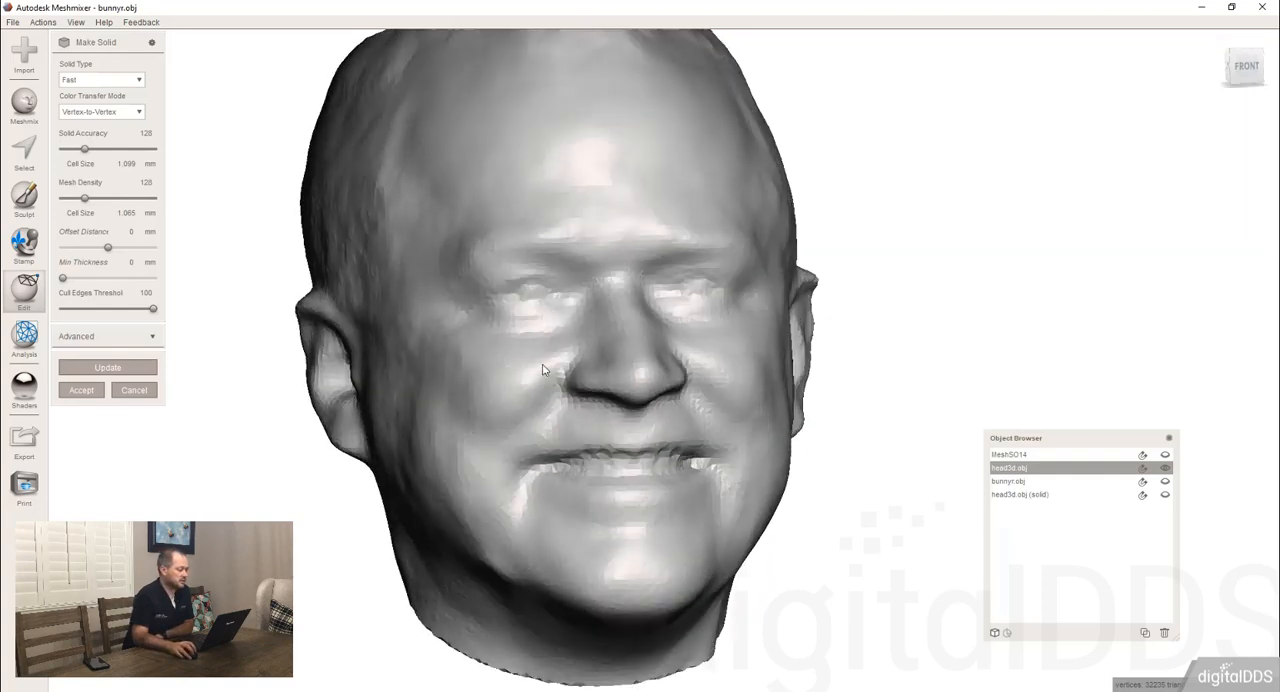
Set the color transfer mode to Material-to-Vertex, update, show the advanced options and accept the solid head as a new object.
left_click(116, 118)
left_click(103, 164)
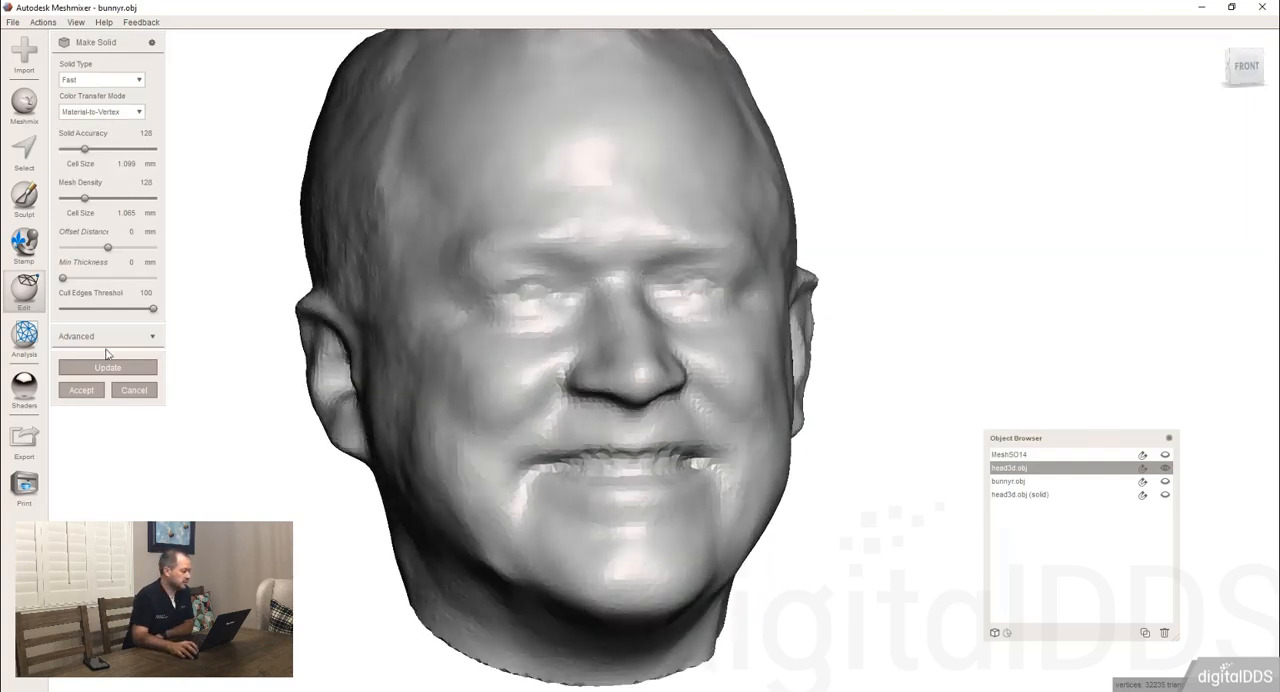
key("Return")
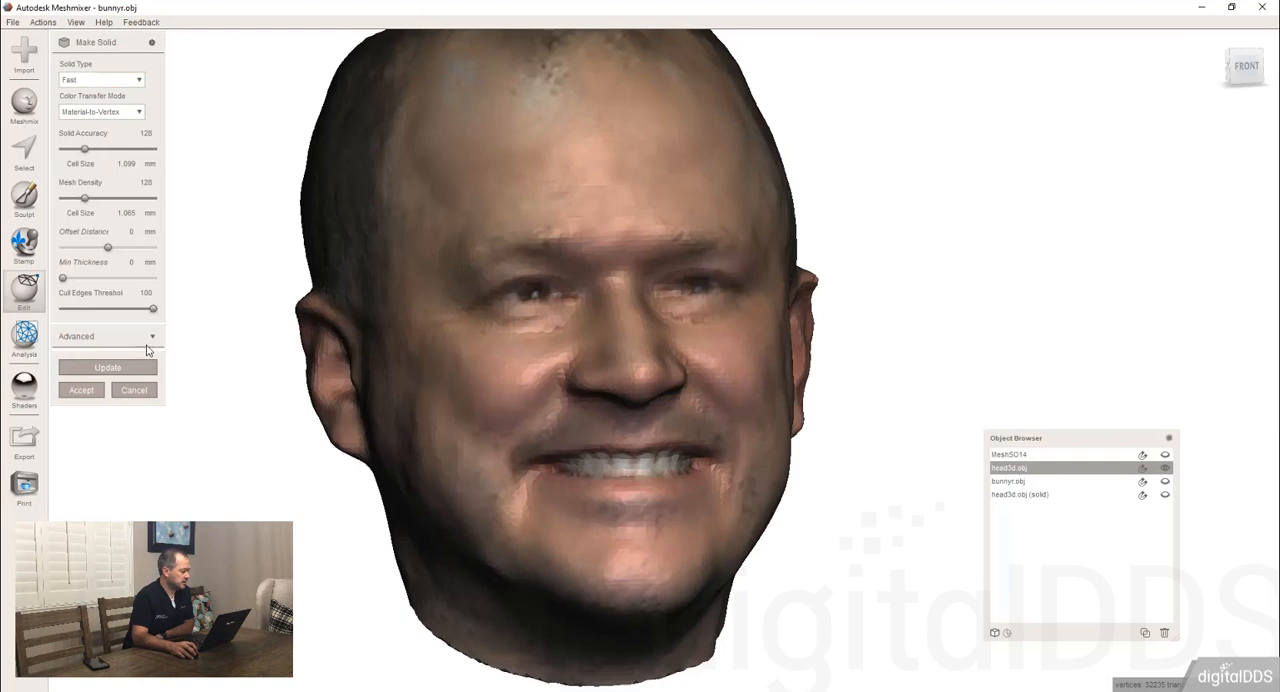
left_click(151, 338)
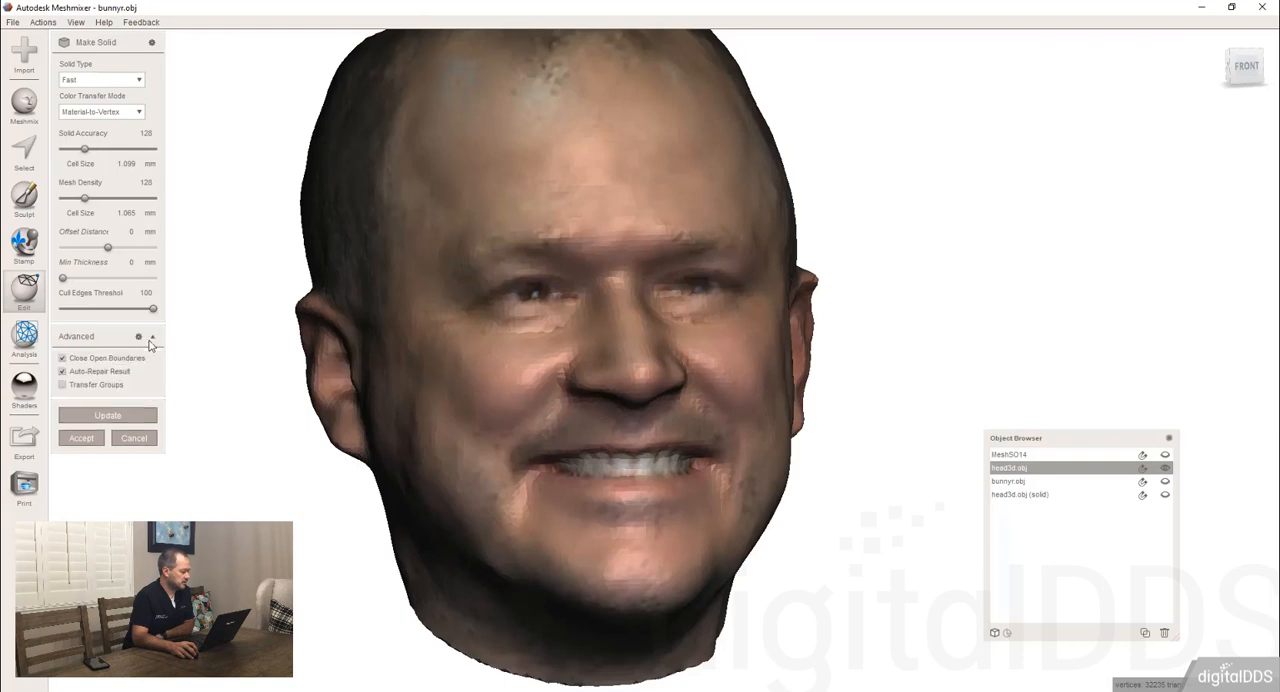
left_click(92, 440)
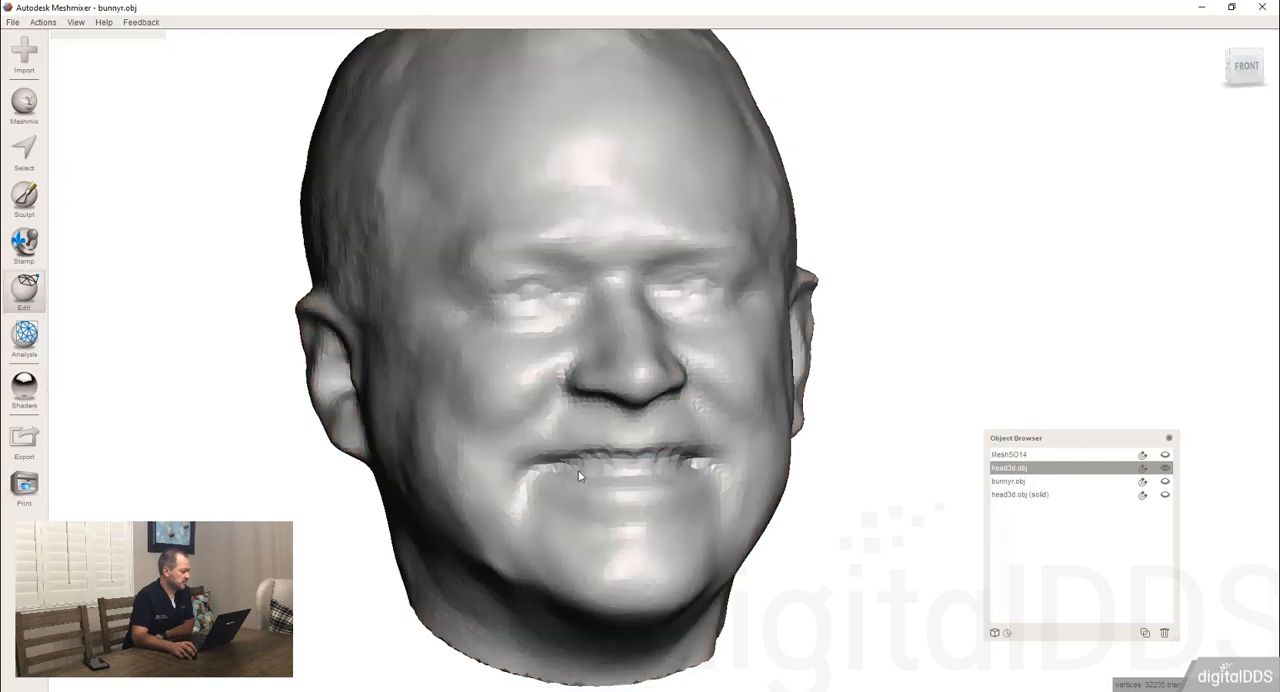
scroll(762, 395, "down", 2)
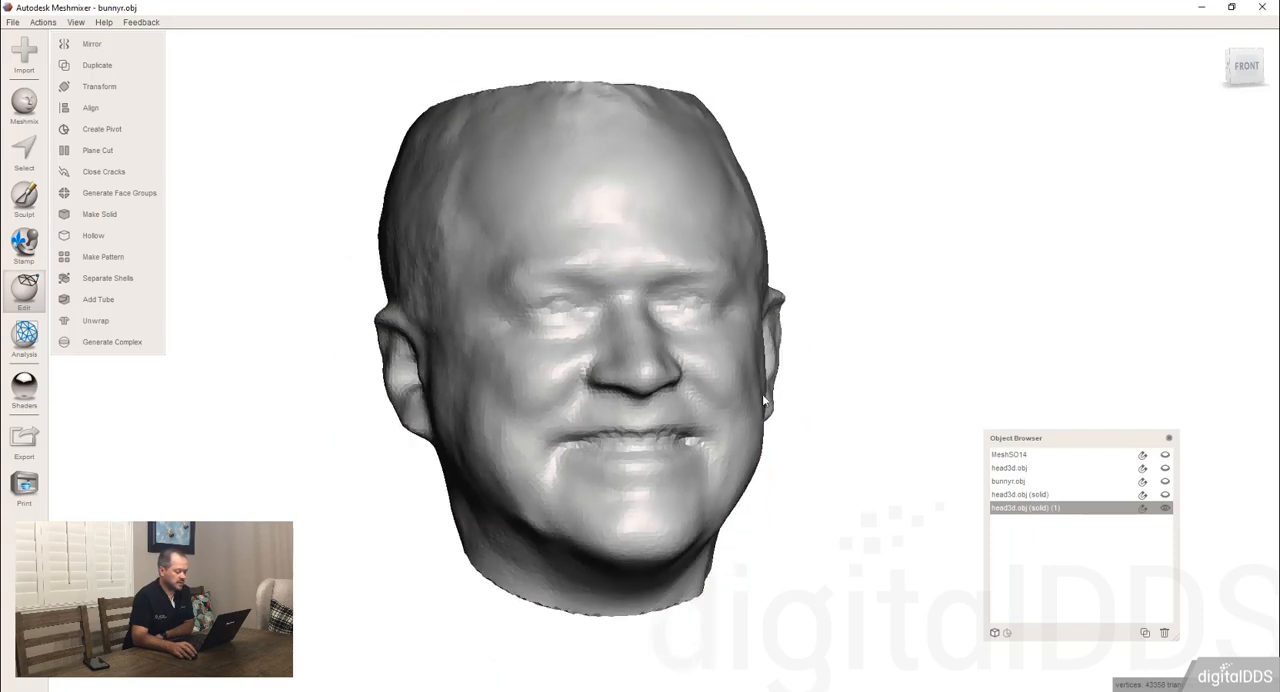
scroll(729, 380, "up", 2)
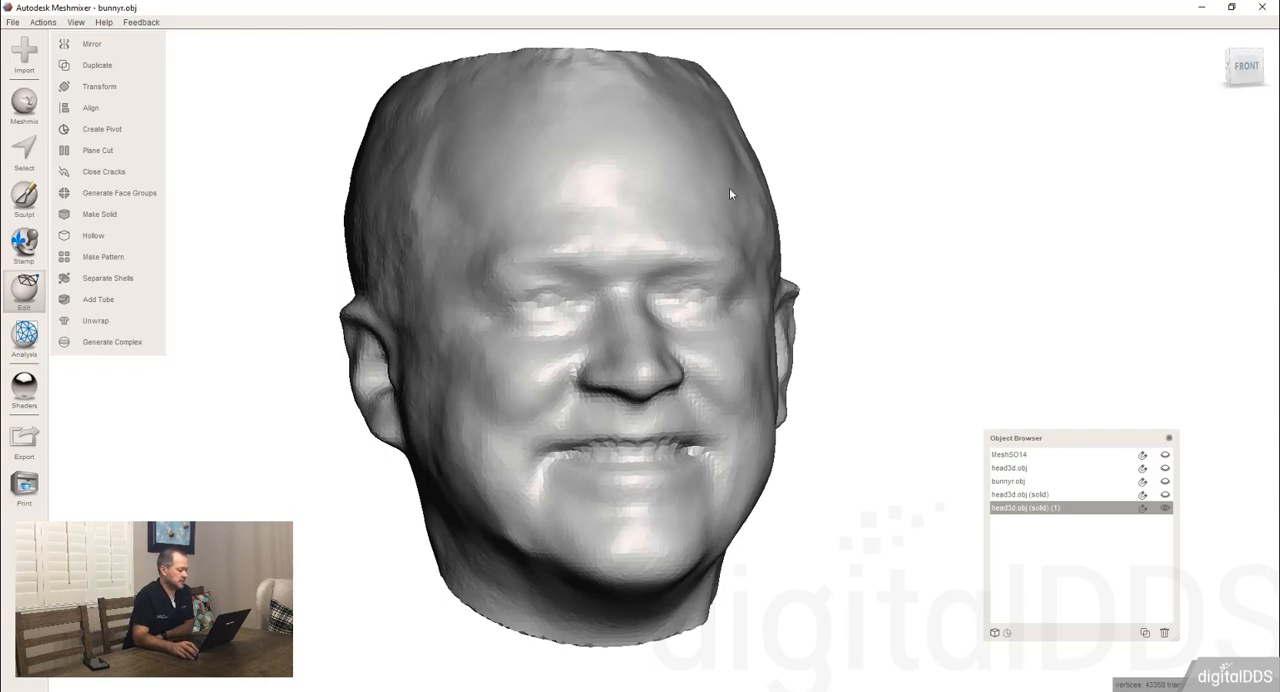
scroll(597, 281, "down", 3)
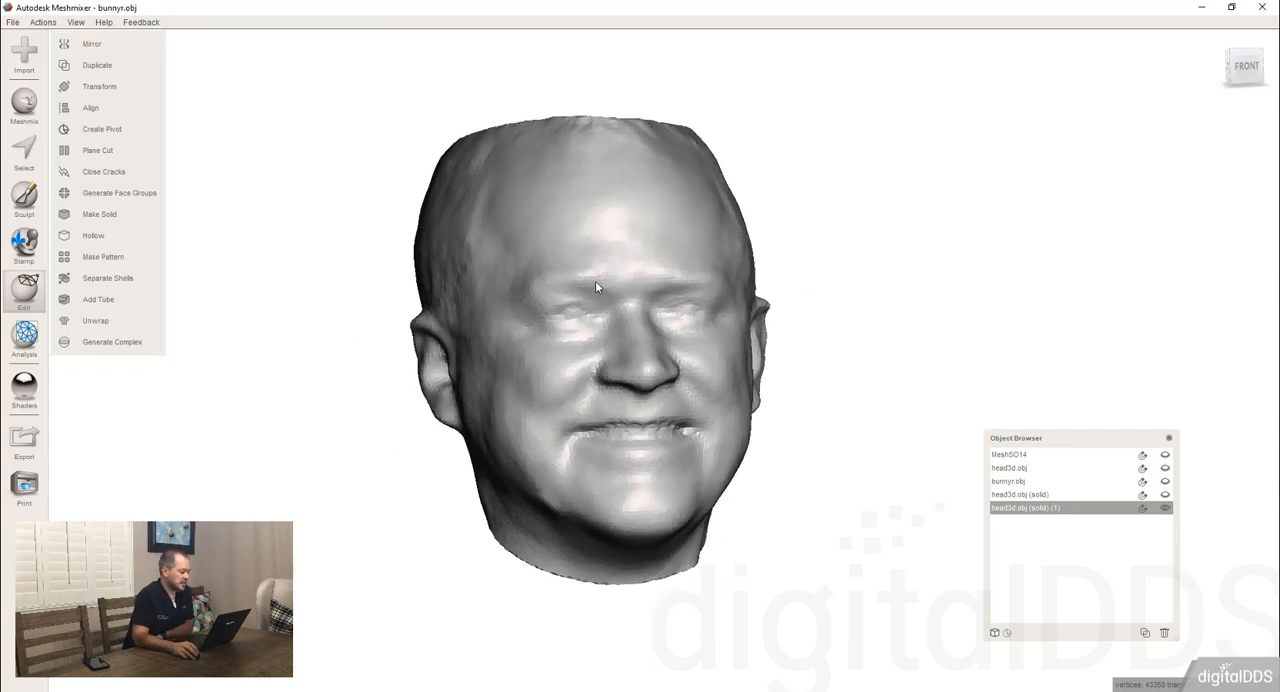
Delete both solid copies of the head, keeping only the original head3d.obj.
right_click_drag(626, 333, 1249, 510)
left_click(1164, 632)
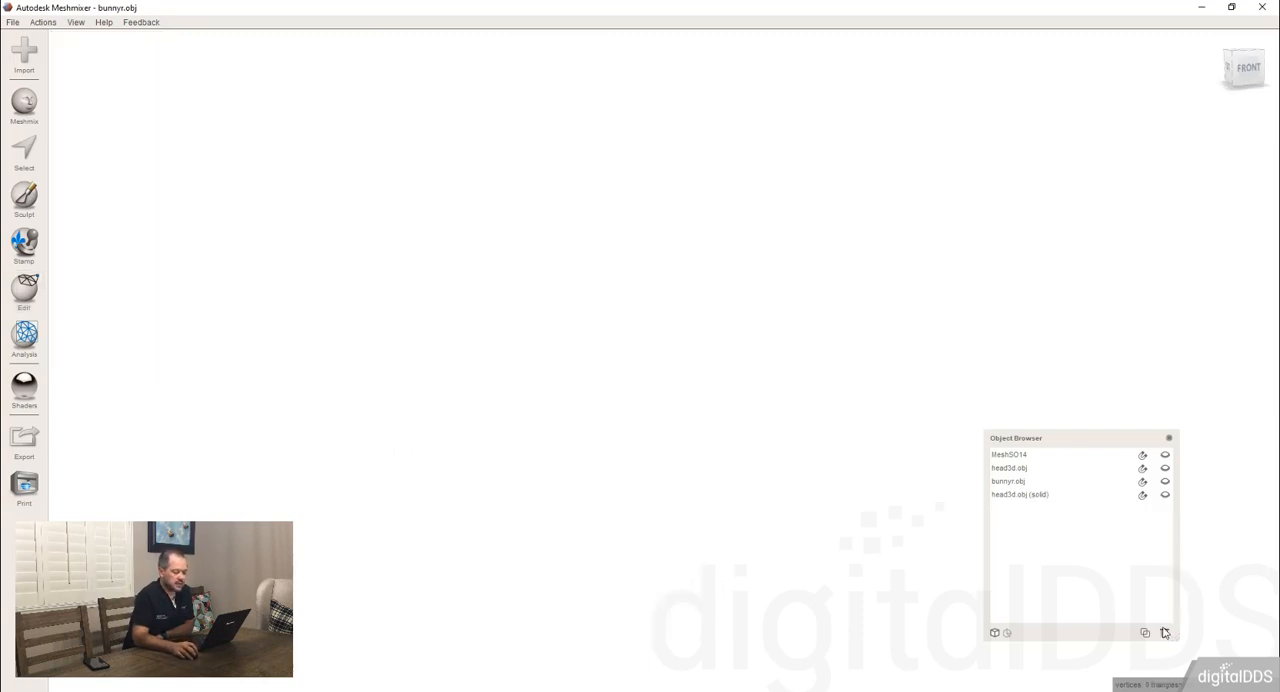
left_click(1060, 494)
left_click(1164, 633)
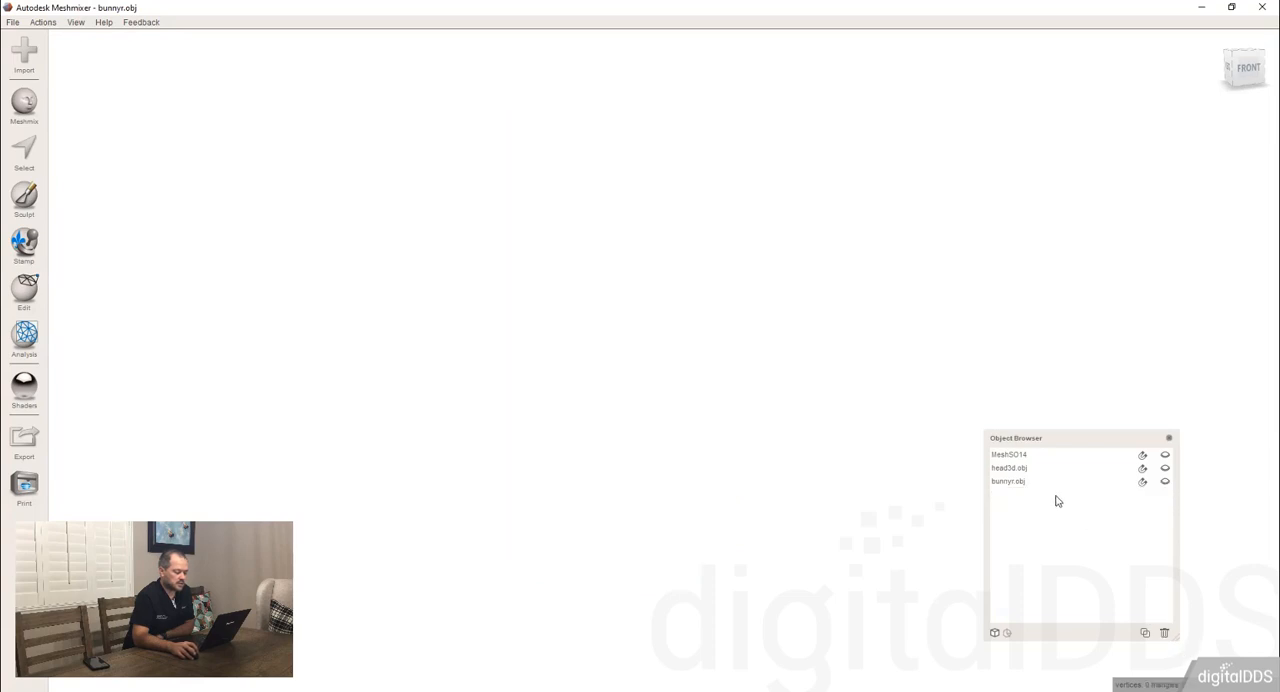
Select bunnyr.obj in the object list and make the bunny visible.
left_click(1040, 481)
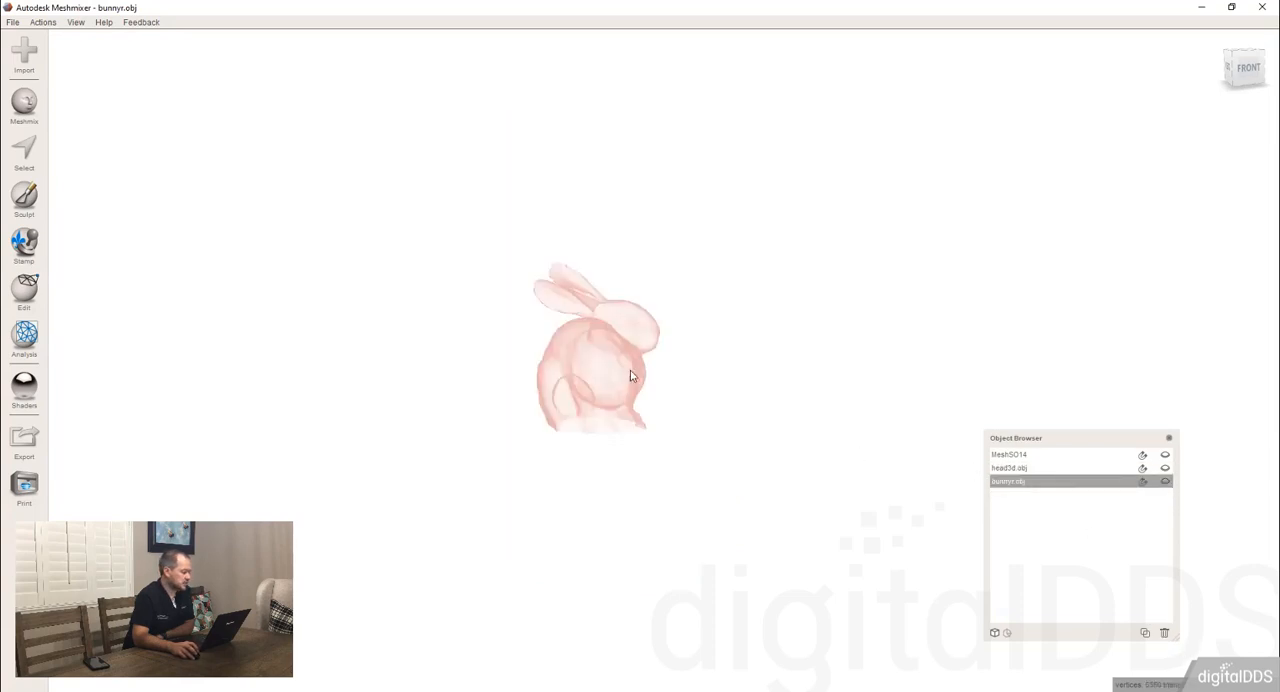
left_click(1165, 482)
right_click_drag(931, 423, 732, 424)
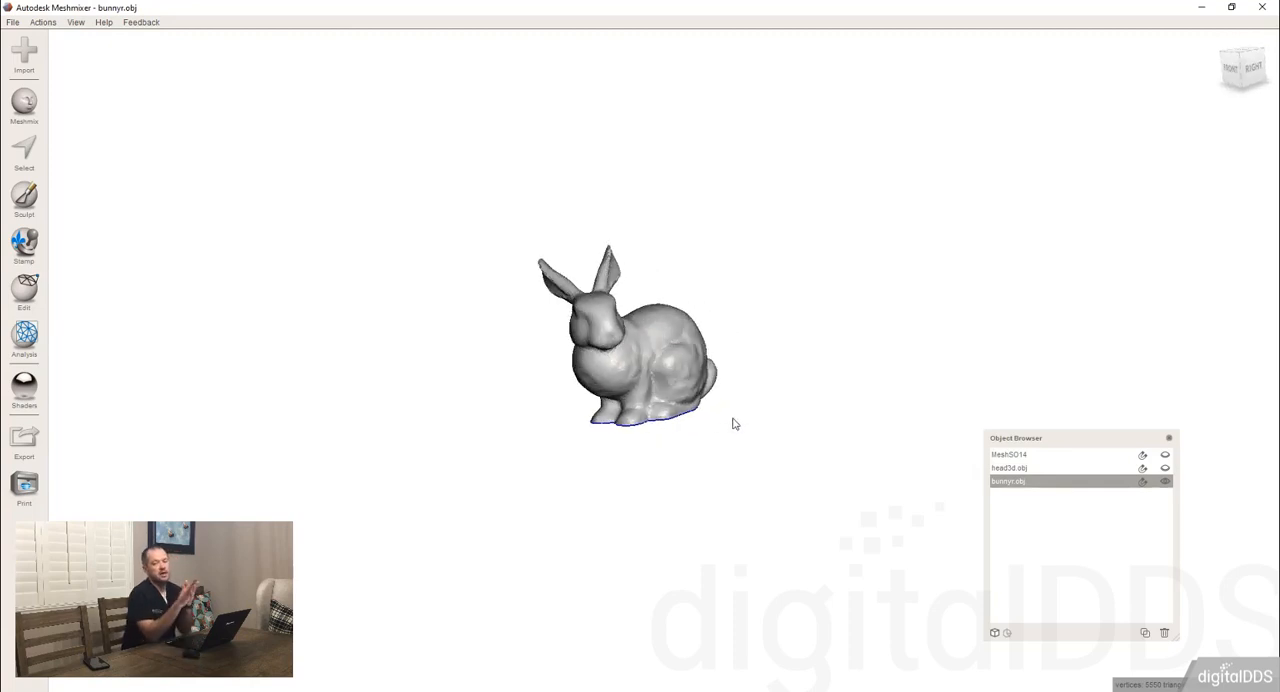